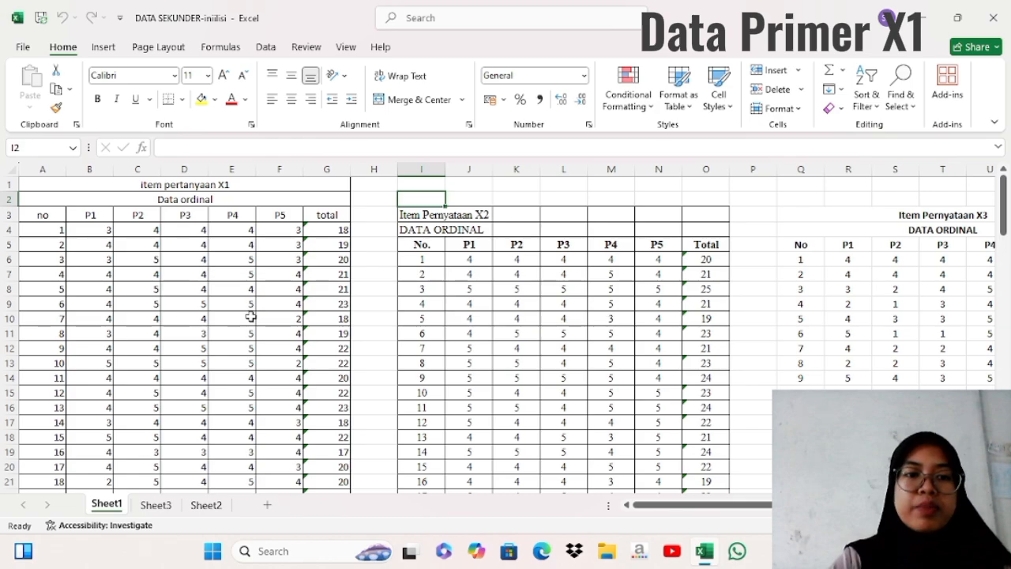
Copy the X1 ordinal answers for P1 to P5 and their totals, cells B4:G103, from Sheet1
scroll(172, 278, down, 2)
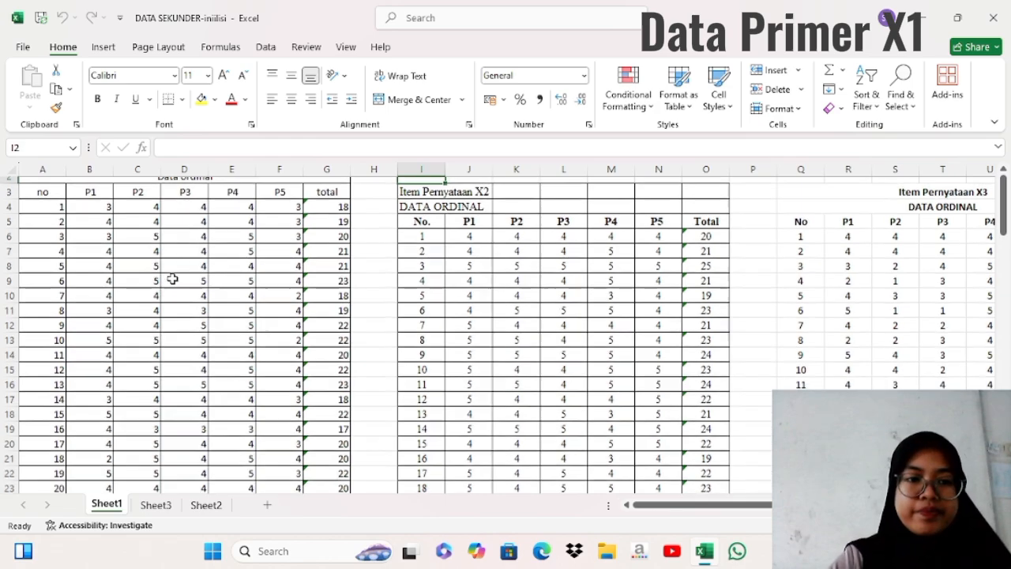
scroll(172, 278, down, 4)
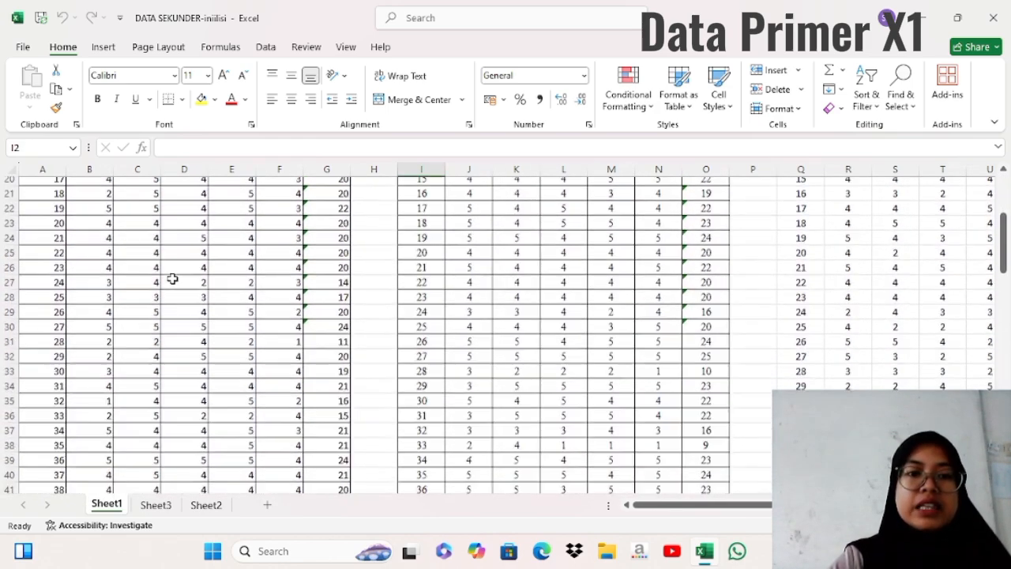
scroll(172, 278, up, 5)
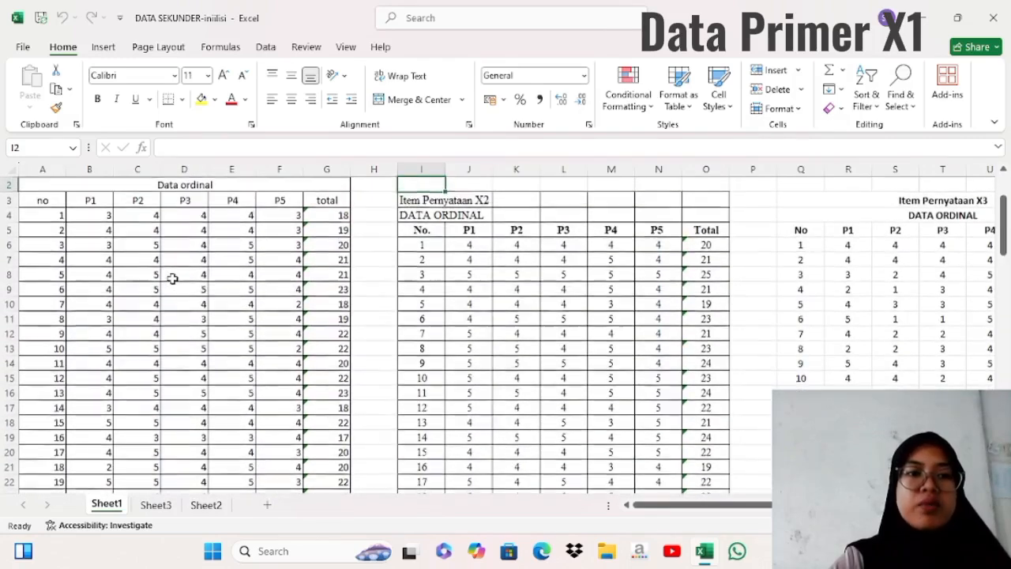
click(92, 215)
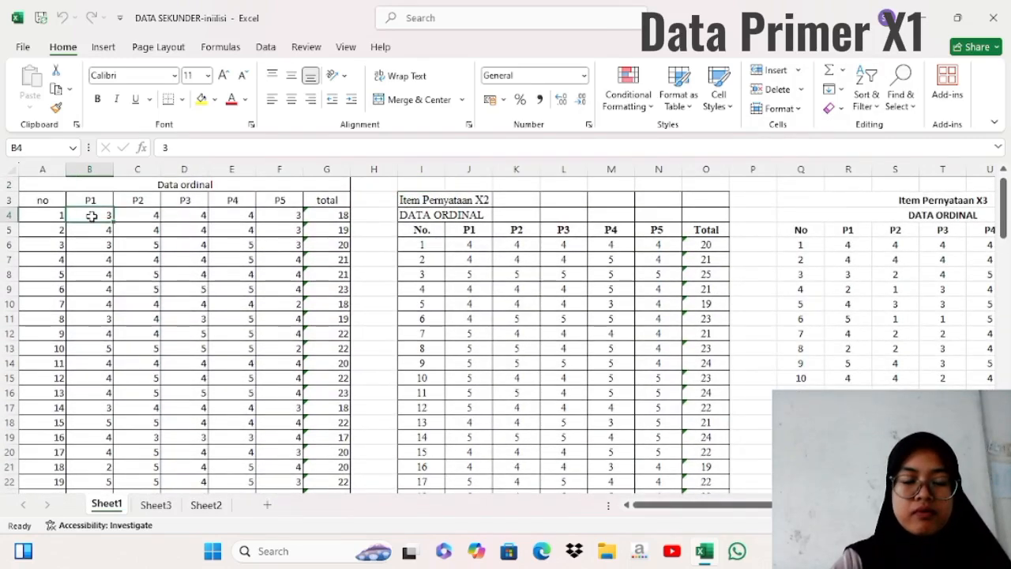
drag(92, 215, 341, 448)
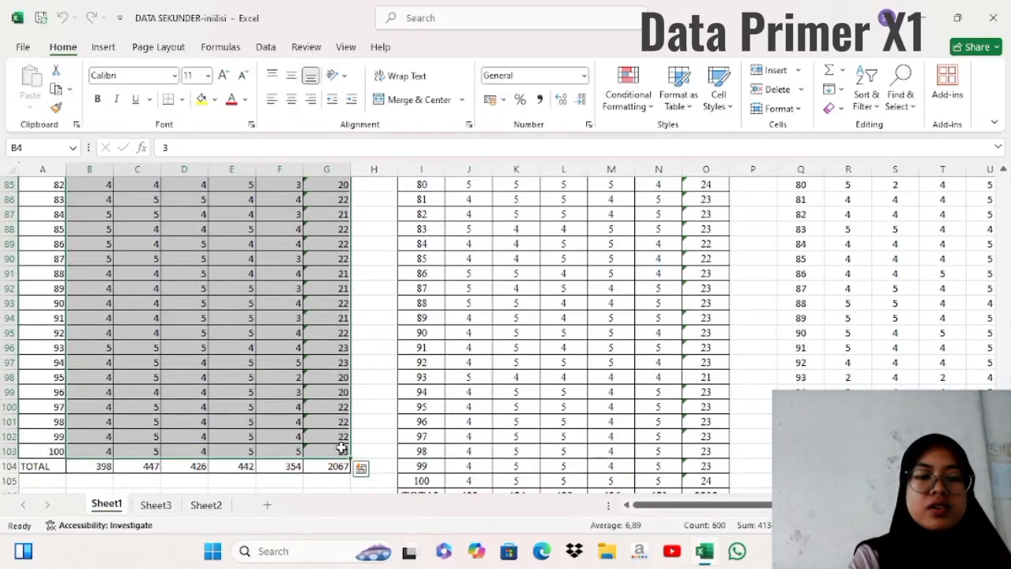
key(ctrl+c)
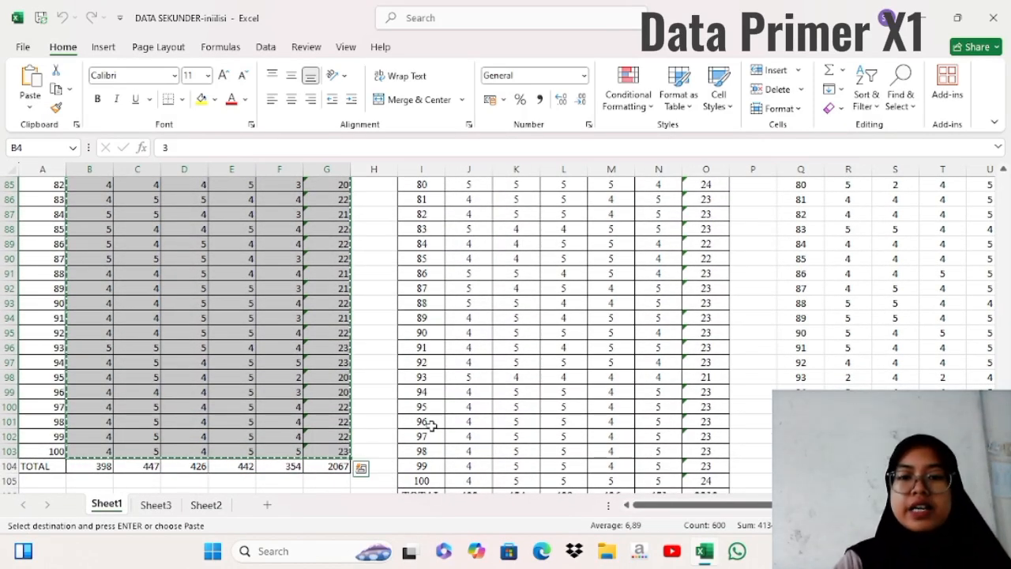
Switch to the SPSS Data Editor on Desktop 3 and paste the copied X1 data starting at the first cell
click(410, 553)
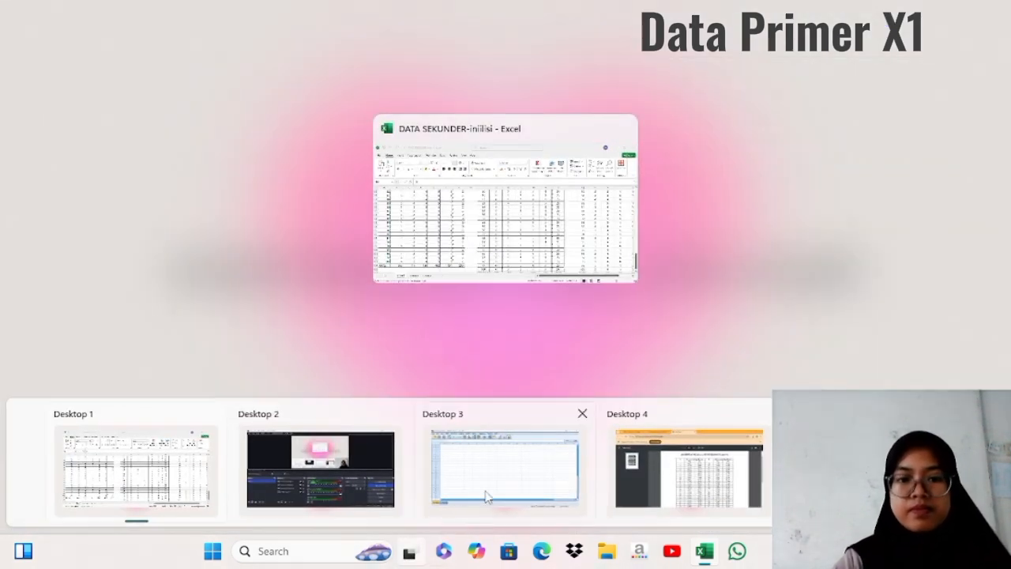
click(498, 468)
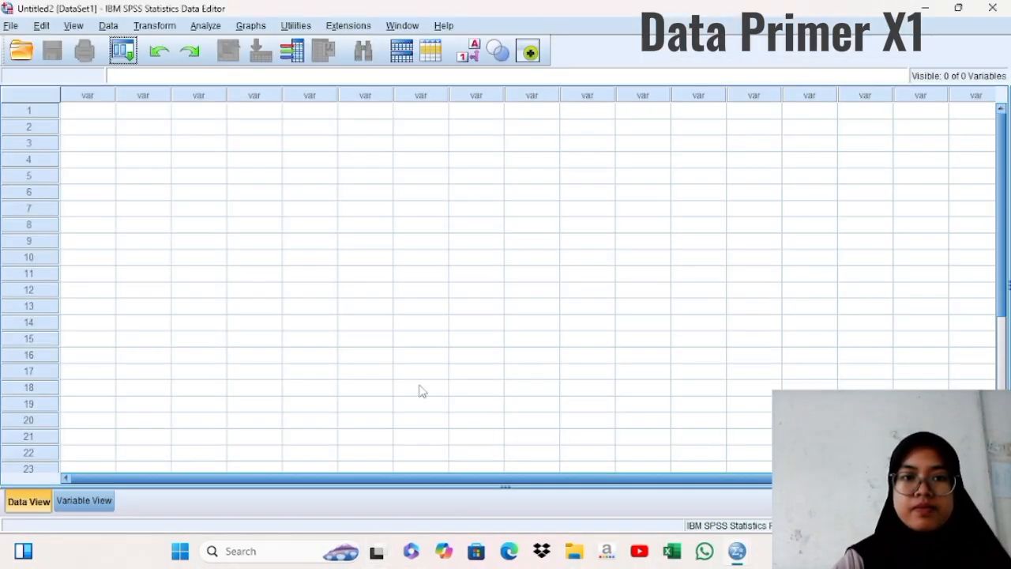
click(93, 113)
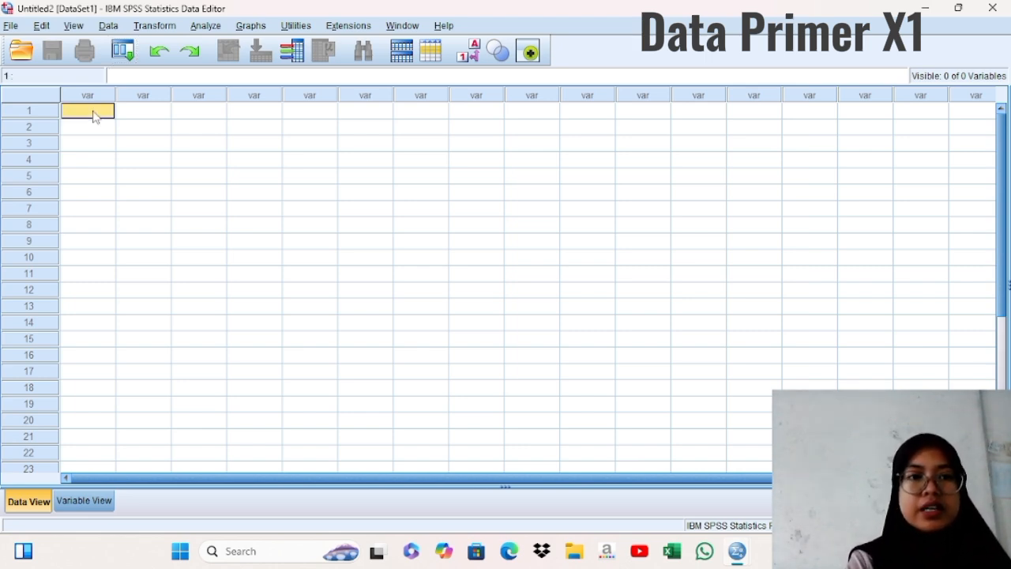
key(ctrl+v)
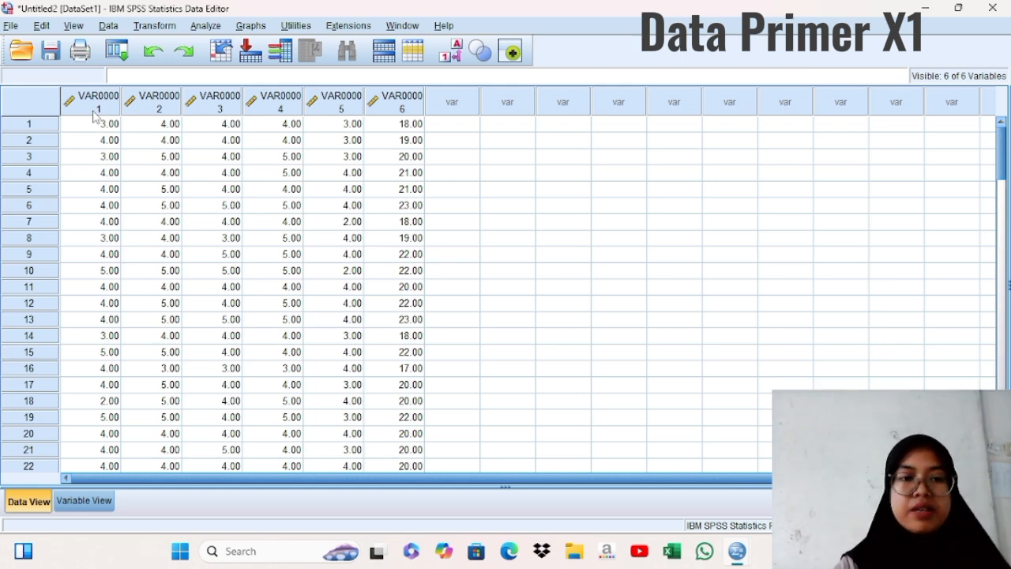
Rename the first variable of the pasted data as PD01 in the variable definitions
click(92, 512)
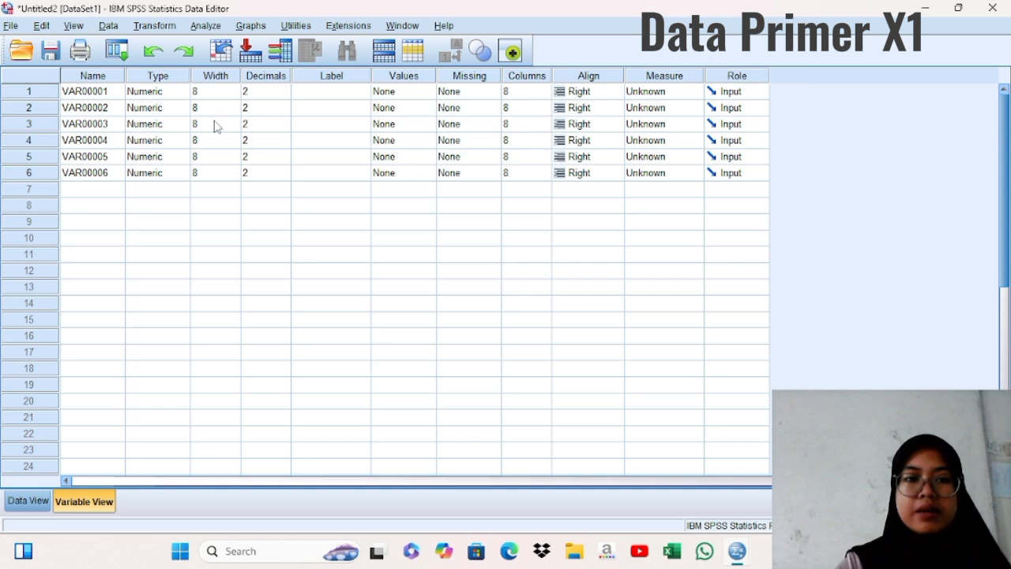
click(109, 92)
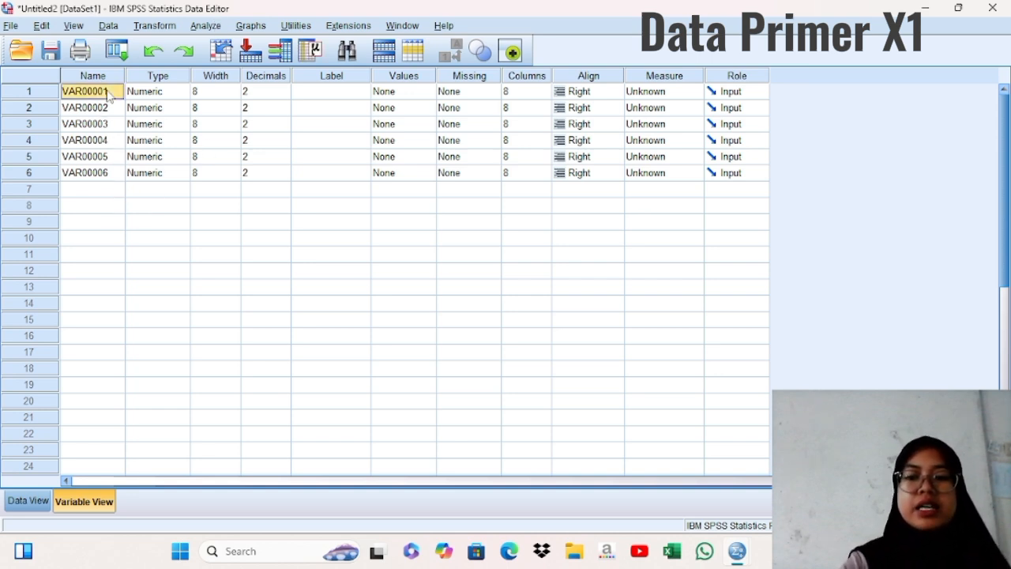
text(pd)
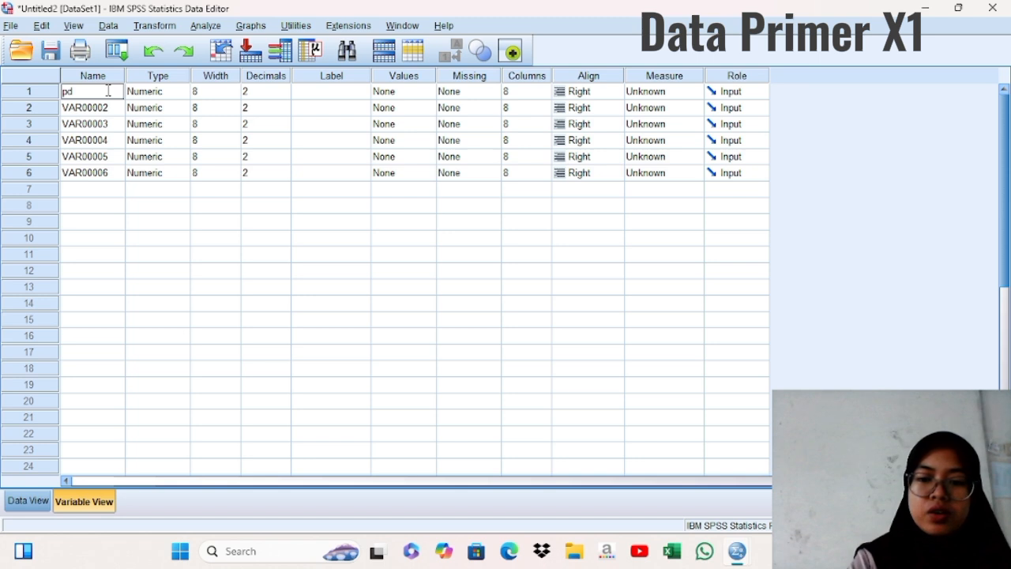
text(o1)
key(BackSpace)
key(BackSpace)
key(BackSpace)
key(BackSpace)
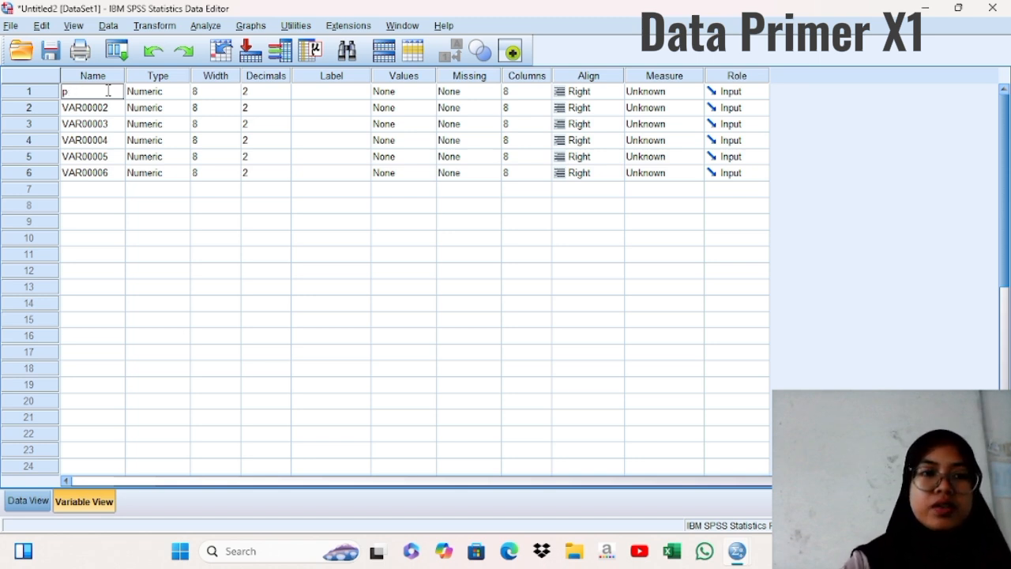
key(Caps_Lock)
text(P)
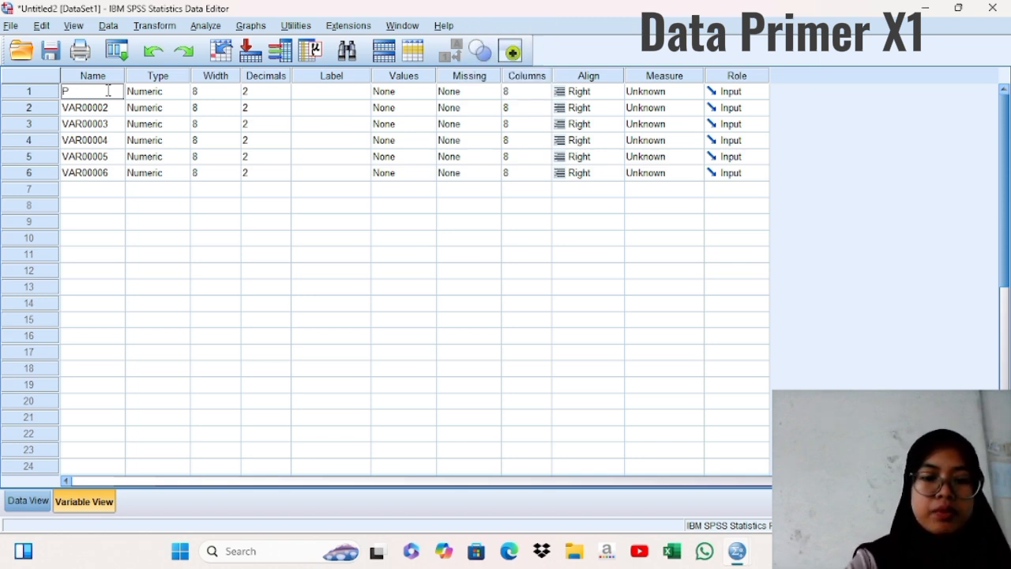
text(D02)
key(BackSpace)
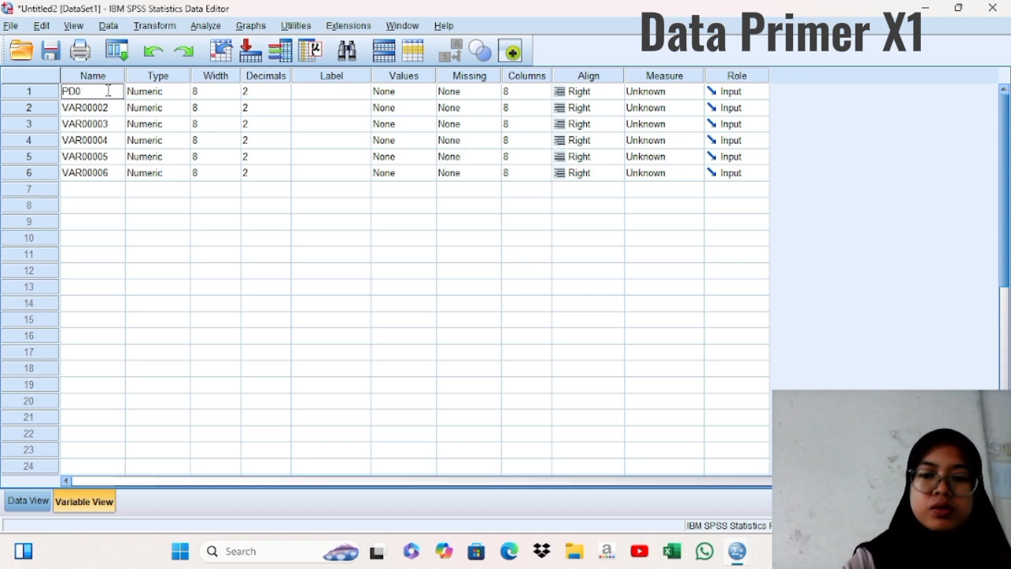
key(Return)
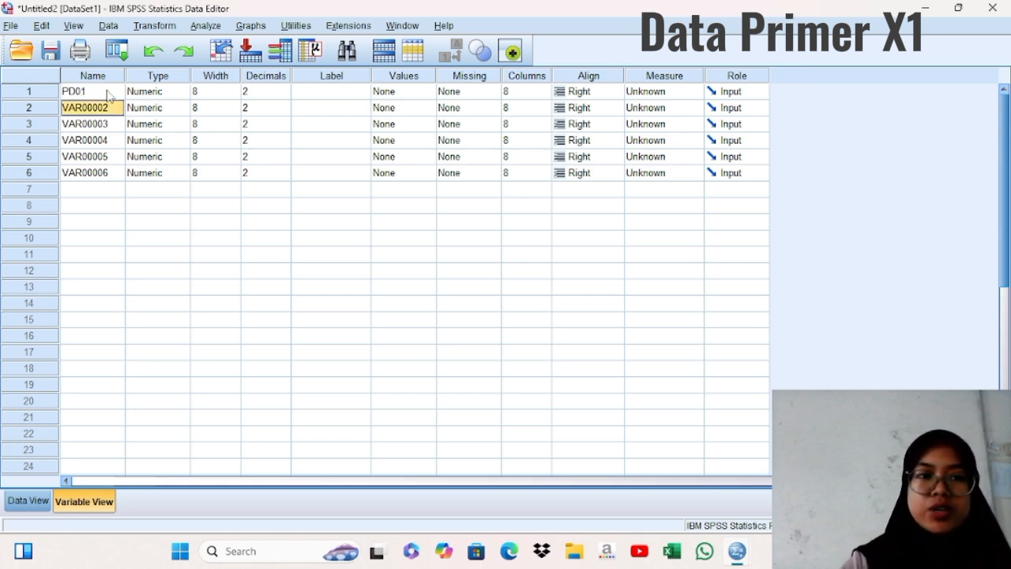
Rename the second variable as PDO3 and the third variable as PD04
text(PD)
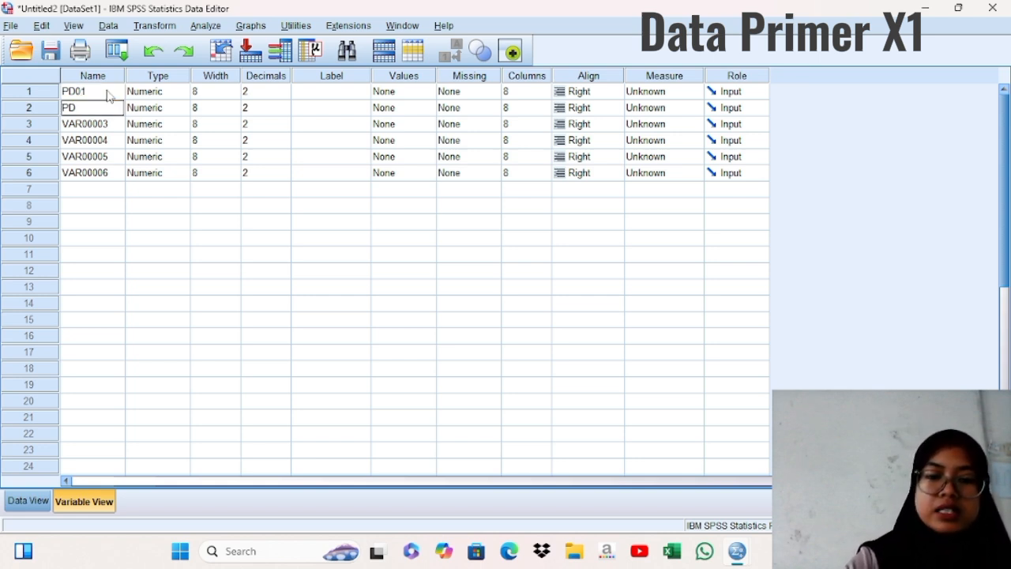
text(03)
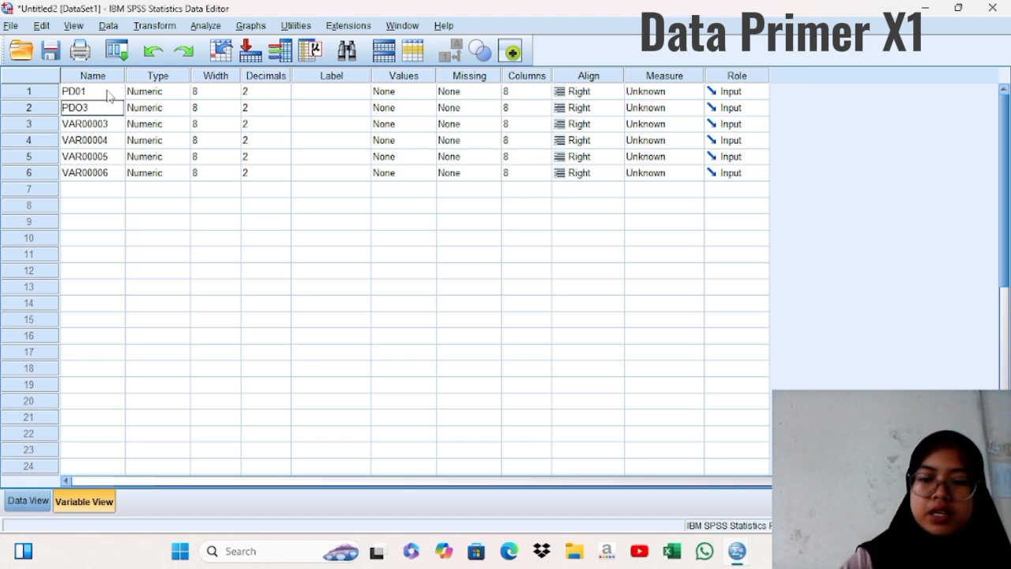
key(Return)
text(PD)
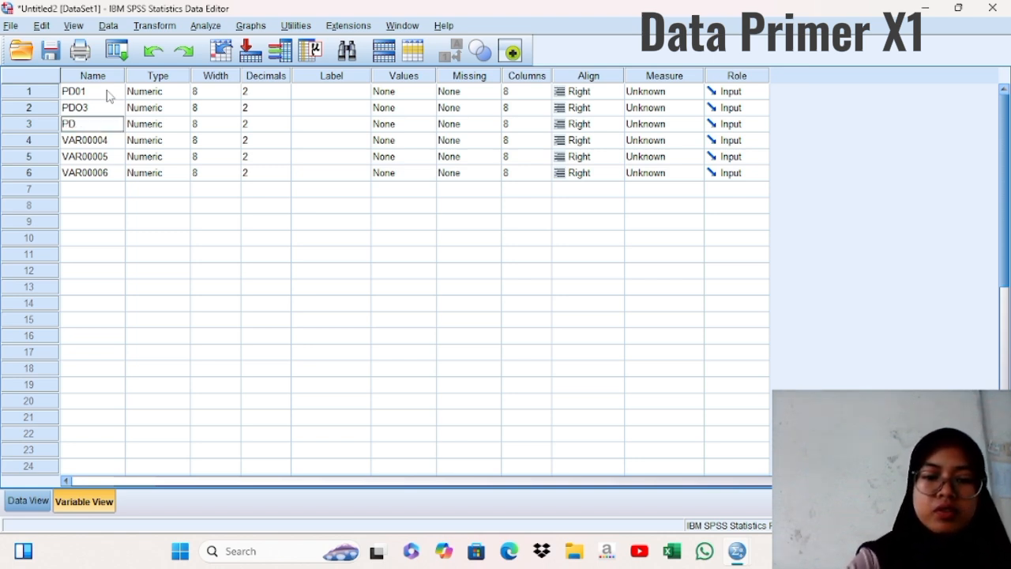
text(04)
key(Return)
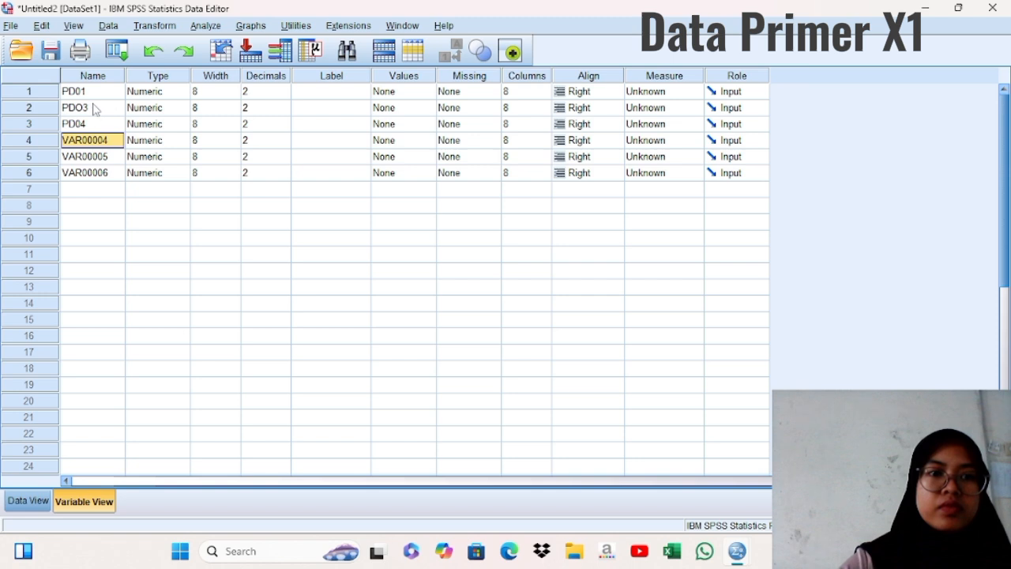
Correct the names of the second and third variables to PD02 and PD03
click(95, 109)
text(PD02)
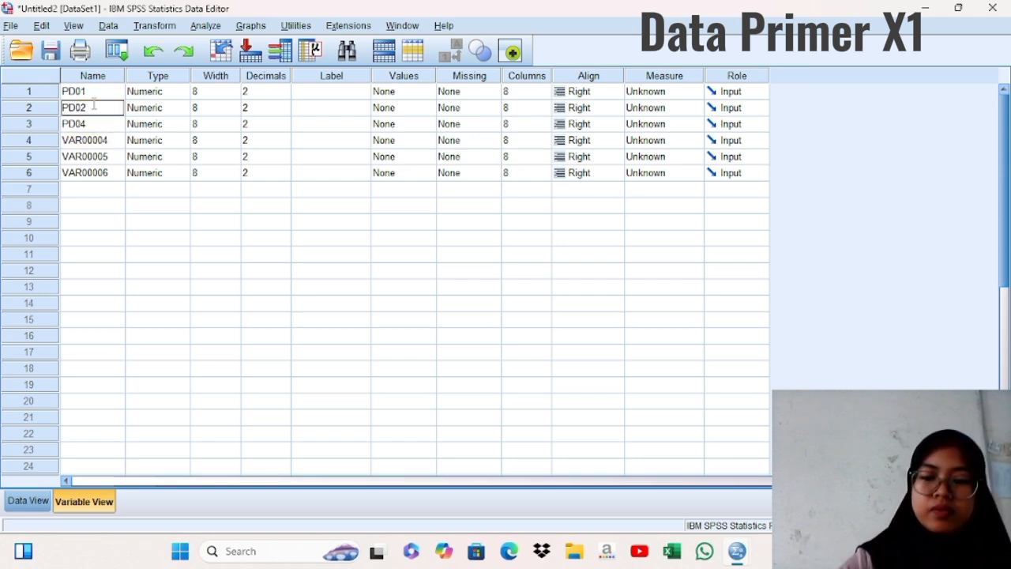
key(Return)
text(PD03)
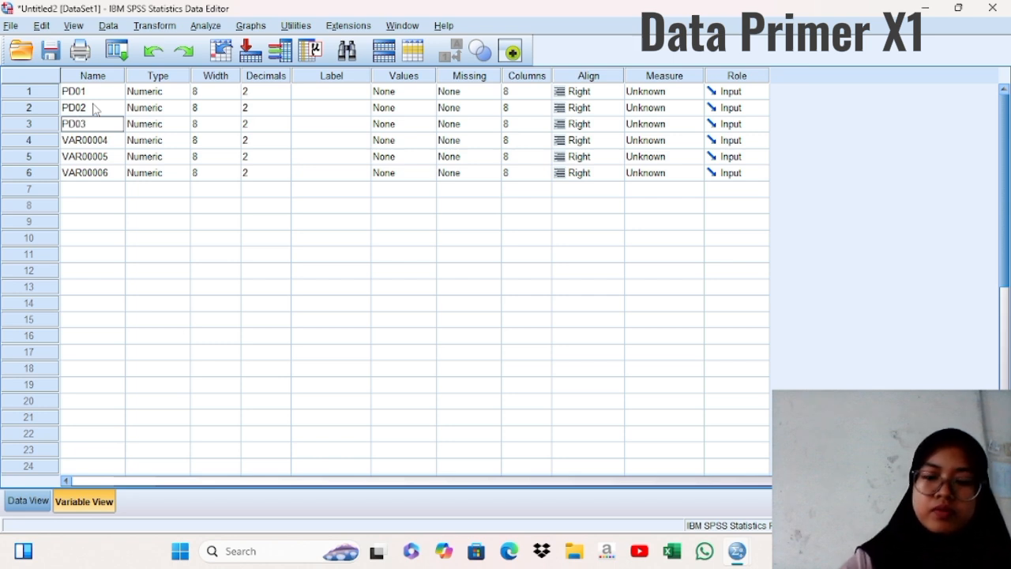
key(Return)
Name the fourth and fifth variables PD04 and PD05, and the sixth variable, which holds the totals, PDTTL
text(PD0)
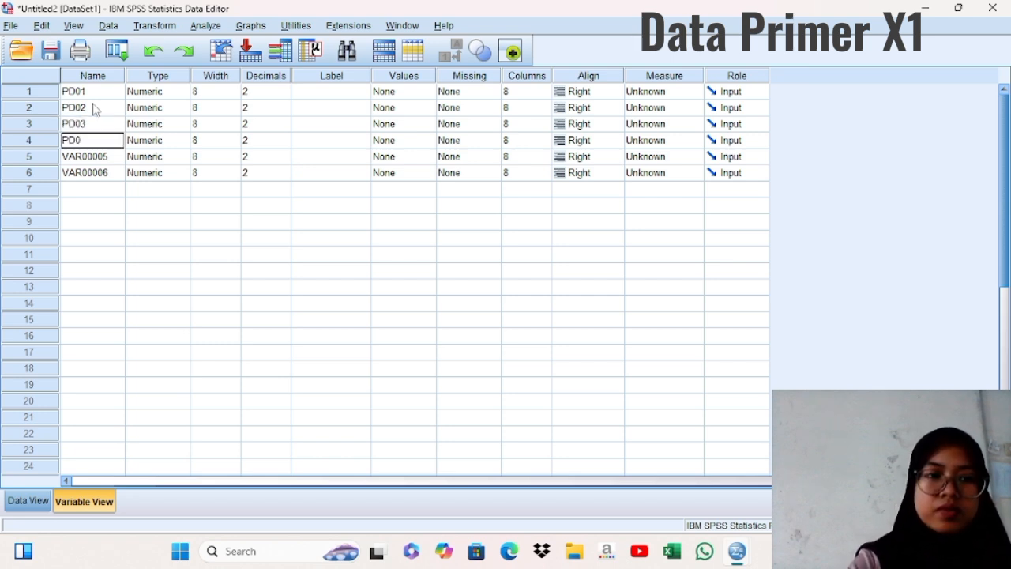
text(4)
key(Return)
text(P)
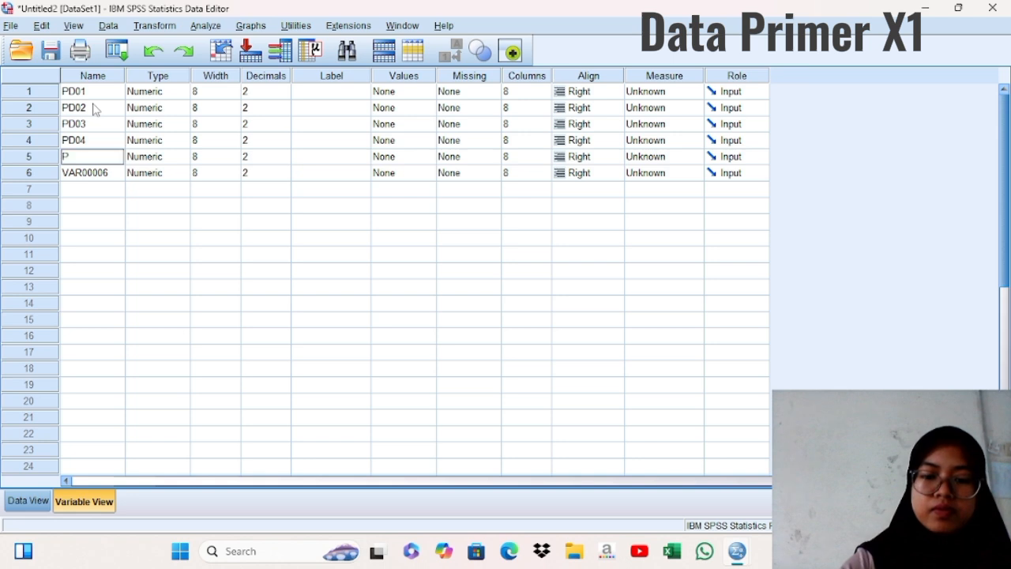
text(D05)
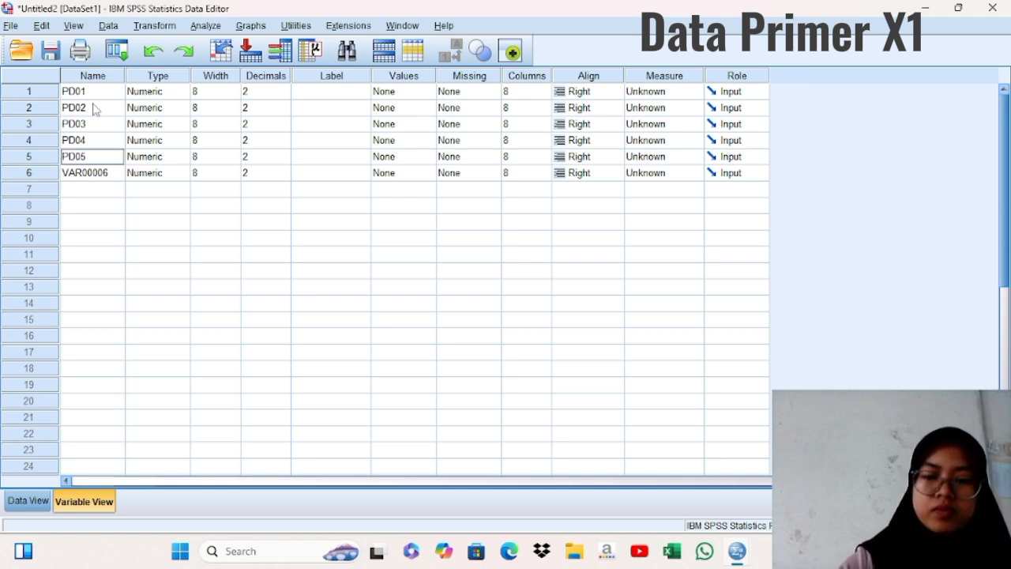
key(Return)
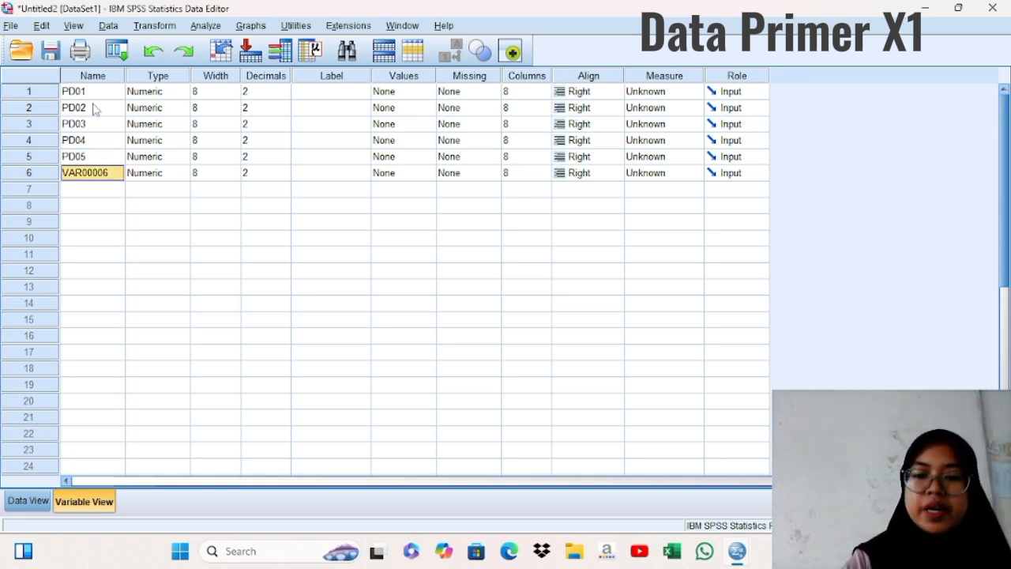
text(PD)
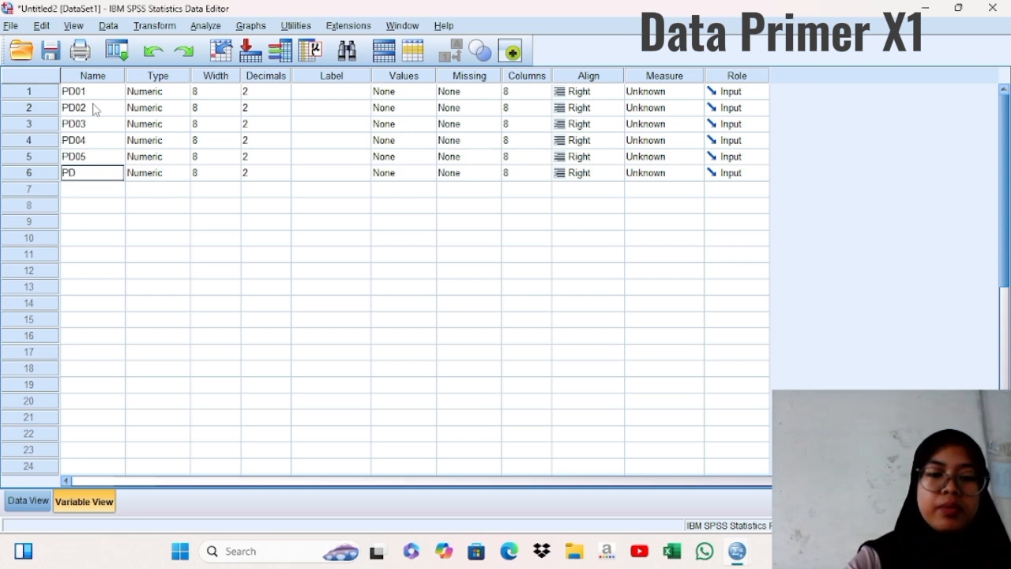
text(TT)
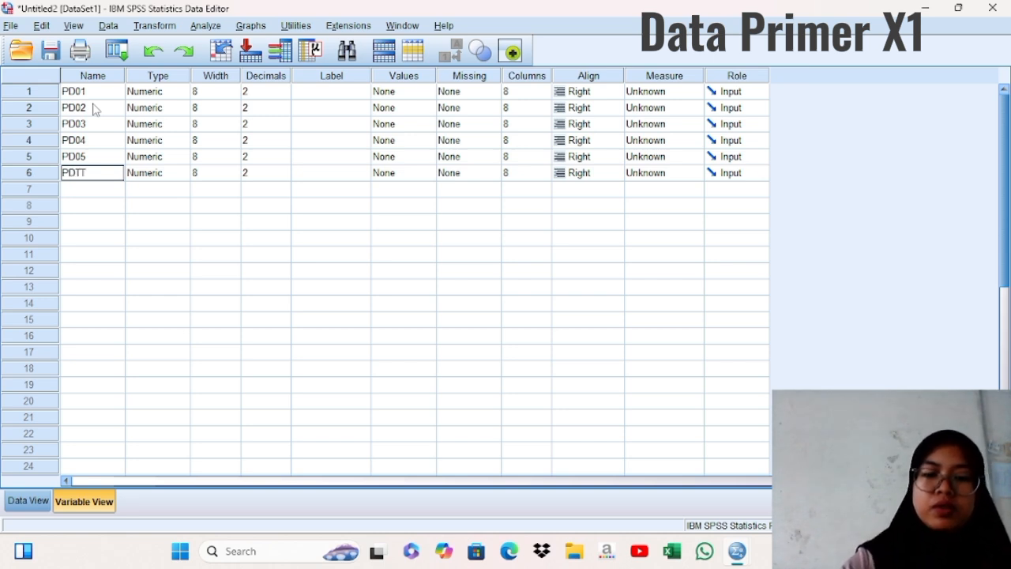
text(L)
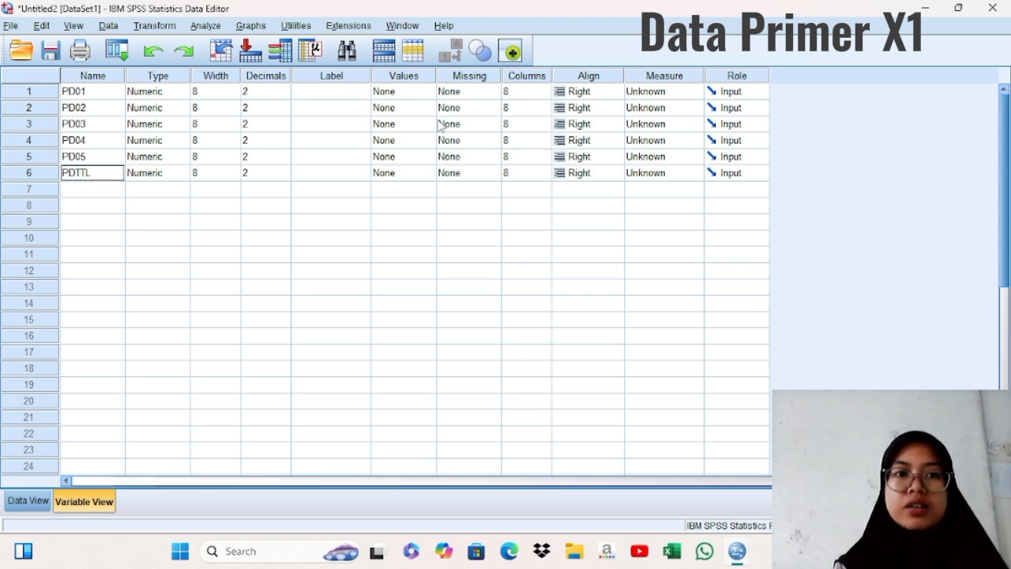
Set the measurement level of PD01, PD02 and PD03 to Ordinal
click(662, 91)
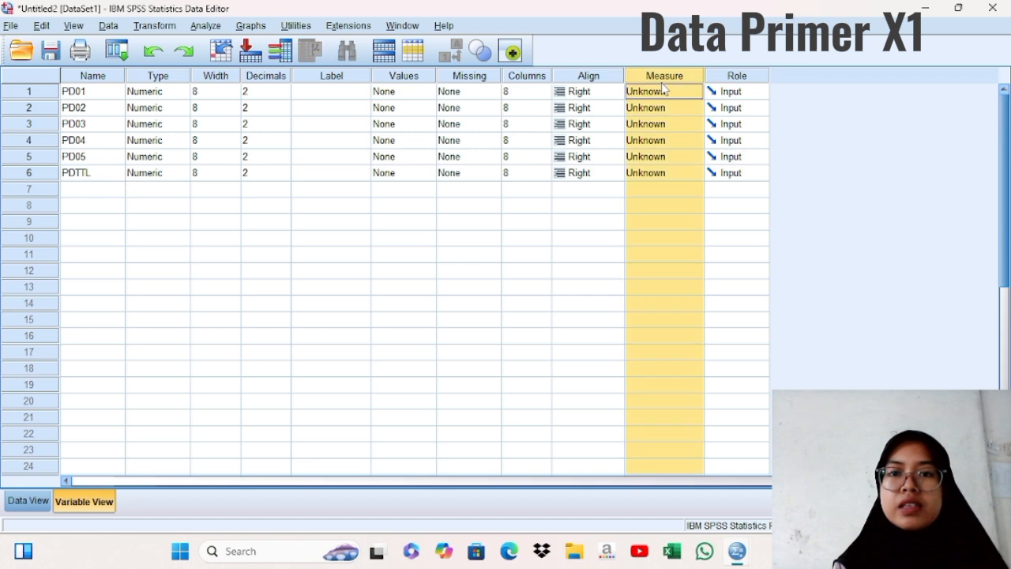
click(670, 96)
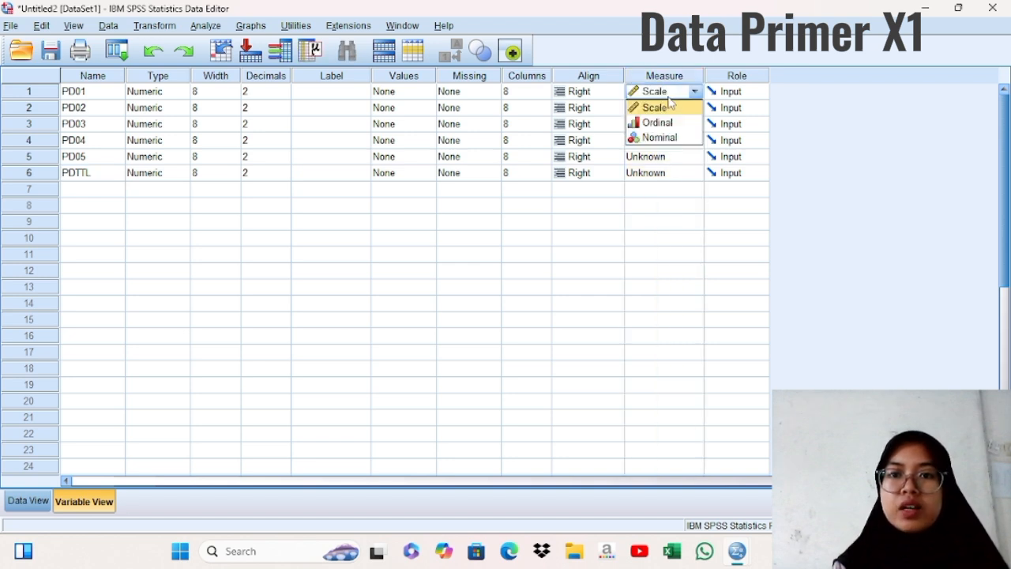
click(670, 126)
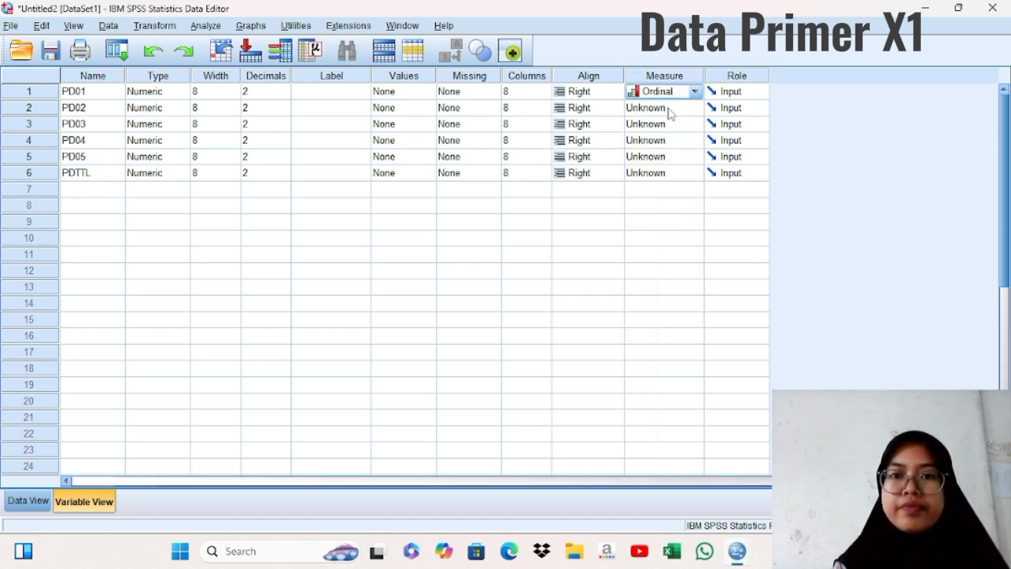
click(670, 108)
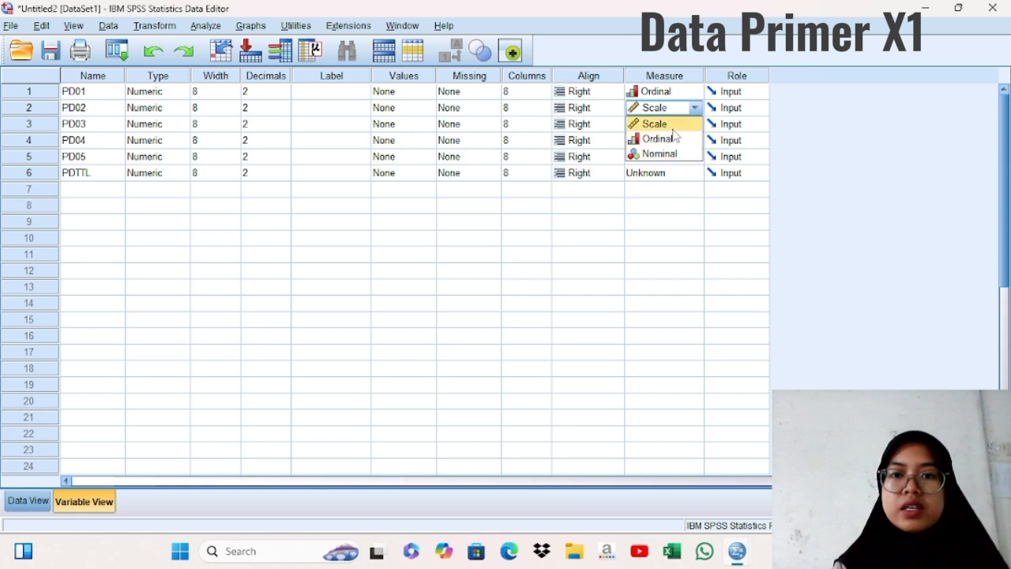
click(673, 139)
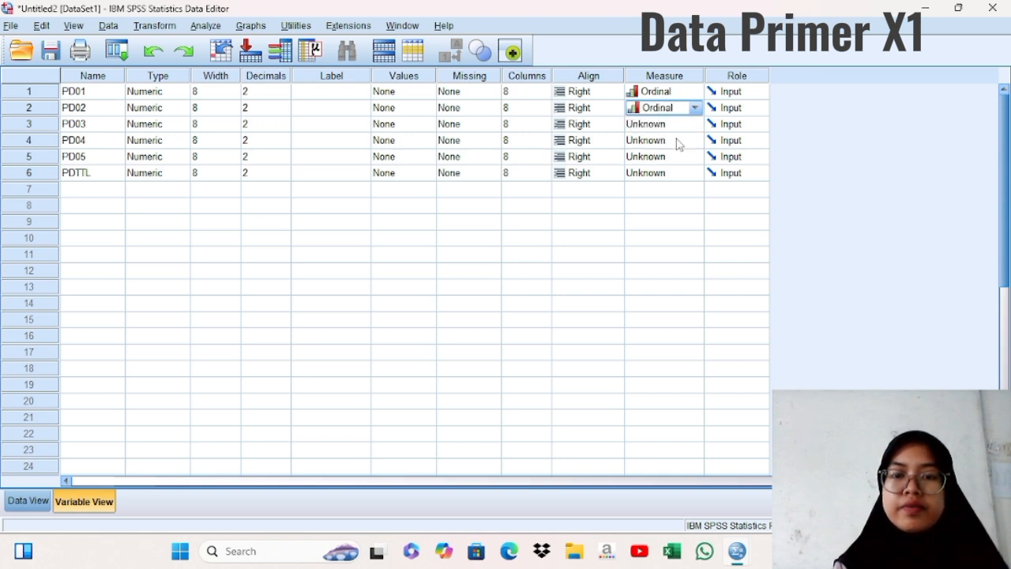
click(675, 140)
click(668, 126)
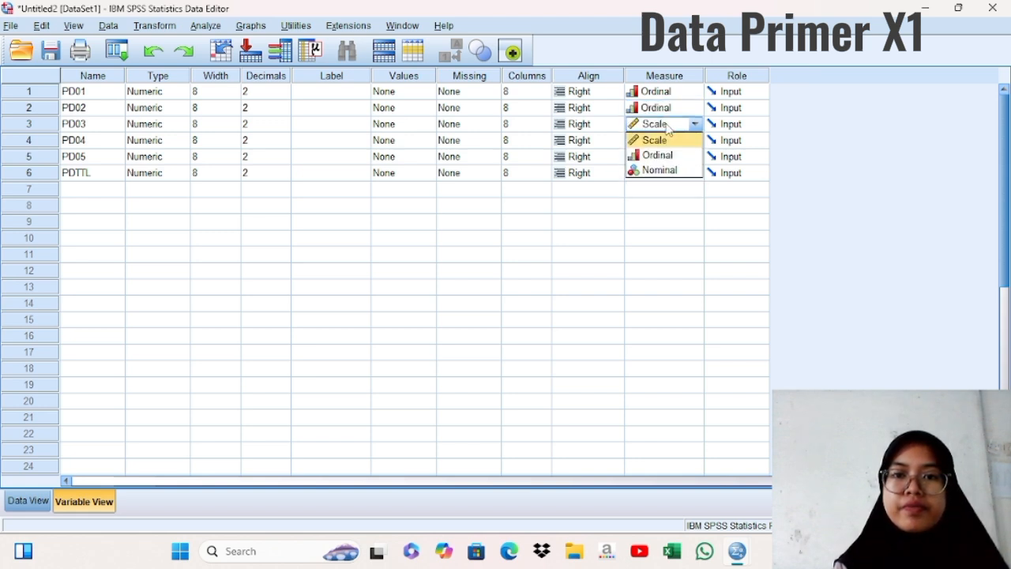
click(667, 158)
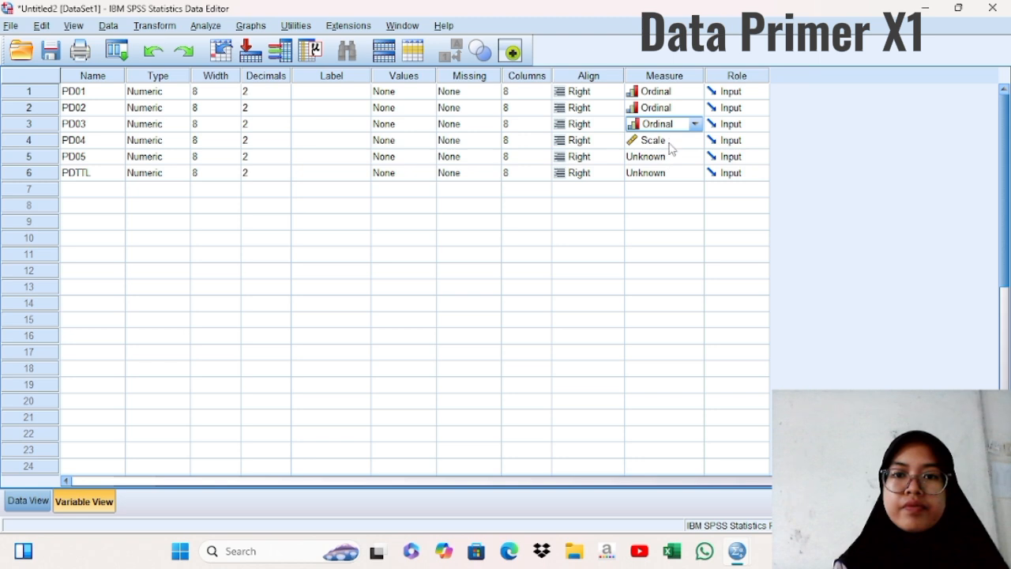
Set the measurement level of PD04, PD05 and PDTTL to Ordinal
click(668, 142)
click(670, 173)
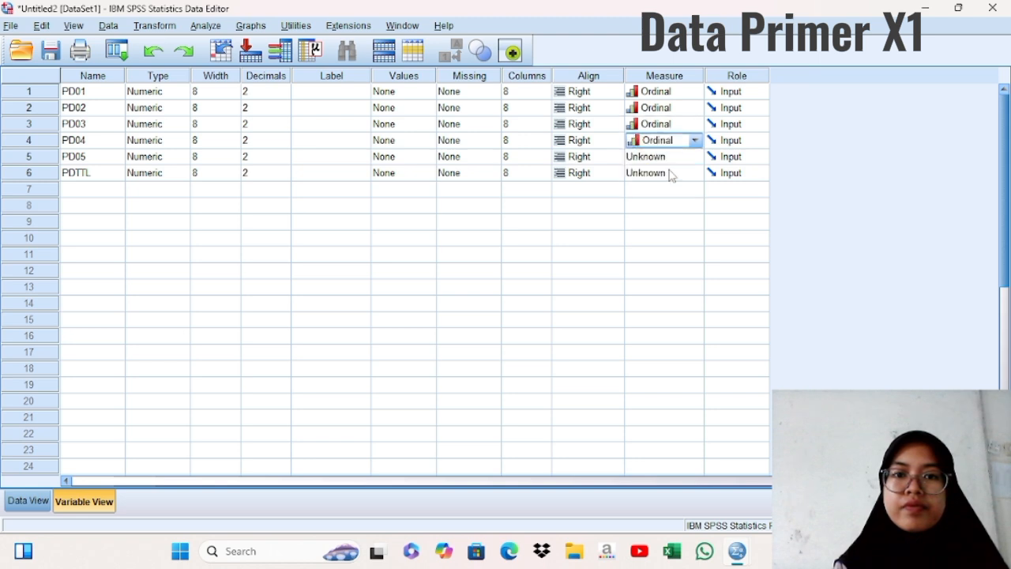
click(668, 160)
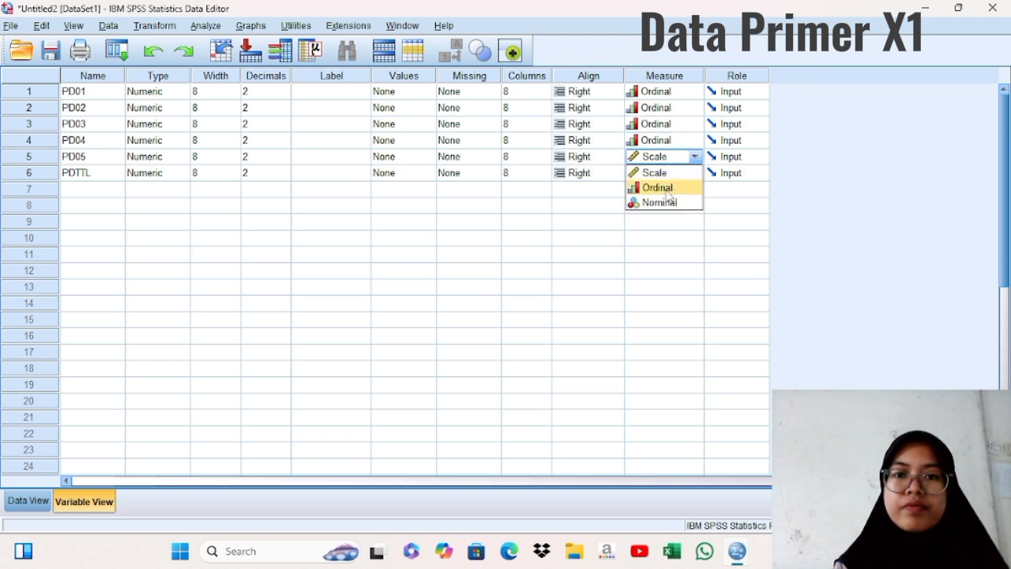
click(667, 191)
click(668, 175)
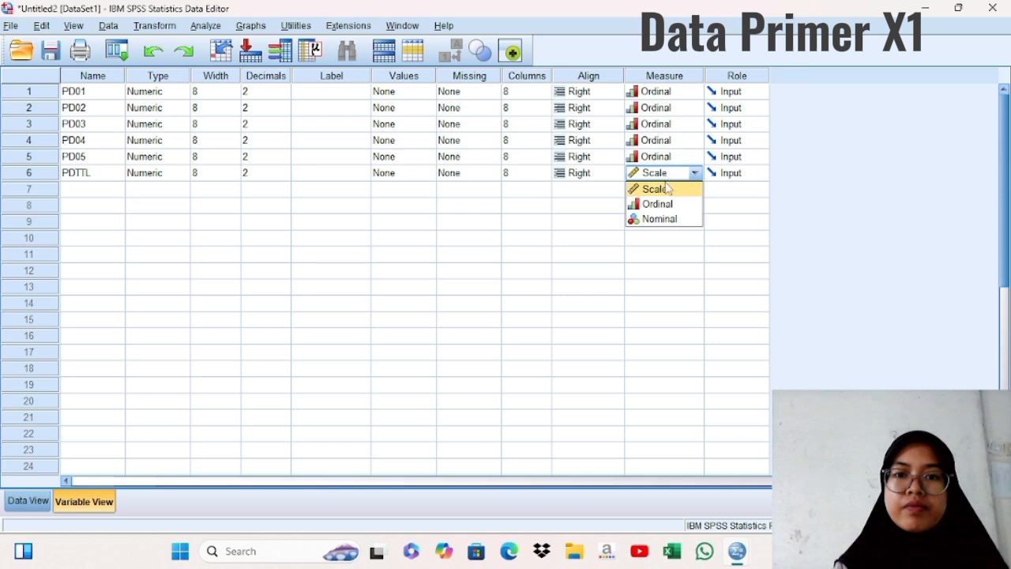
click(662, 206)
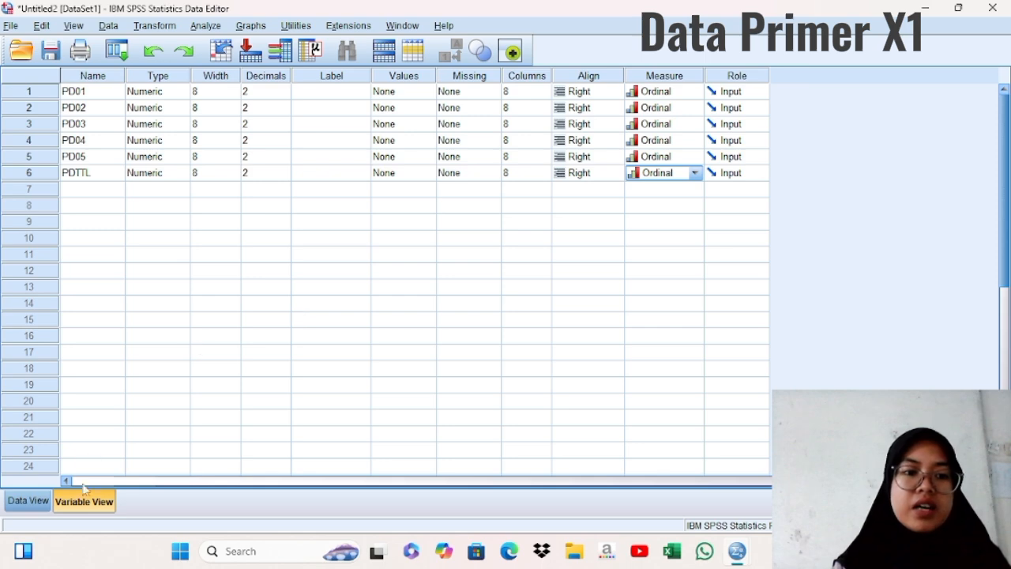
Examine the data rows of all six variables down to the last case
click(28, 501)
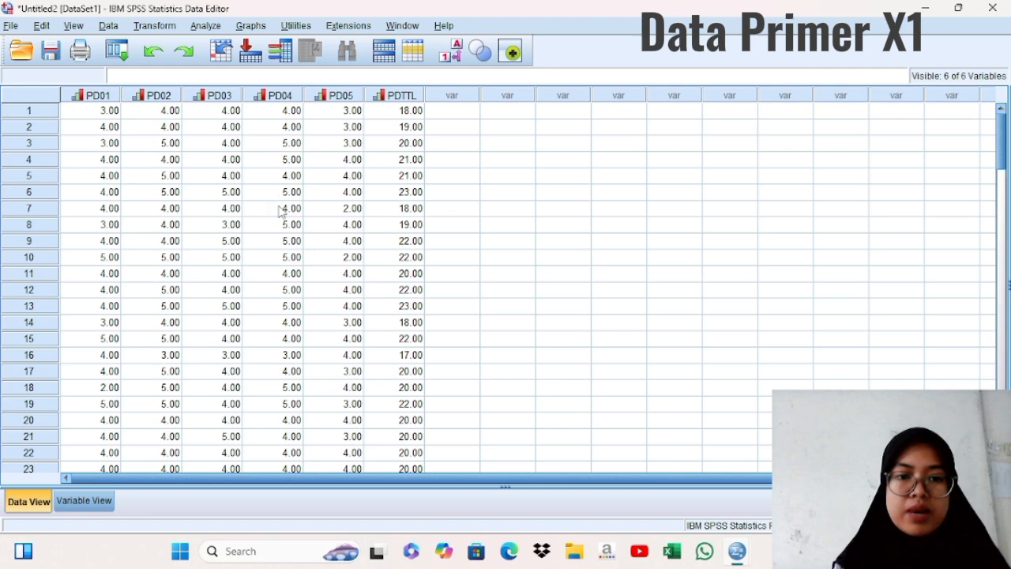
scroll(280, 210, down, 15)
scroll(280, 209, down, 15)
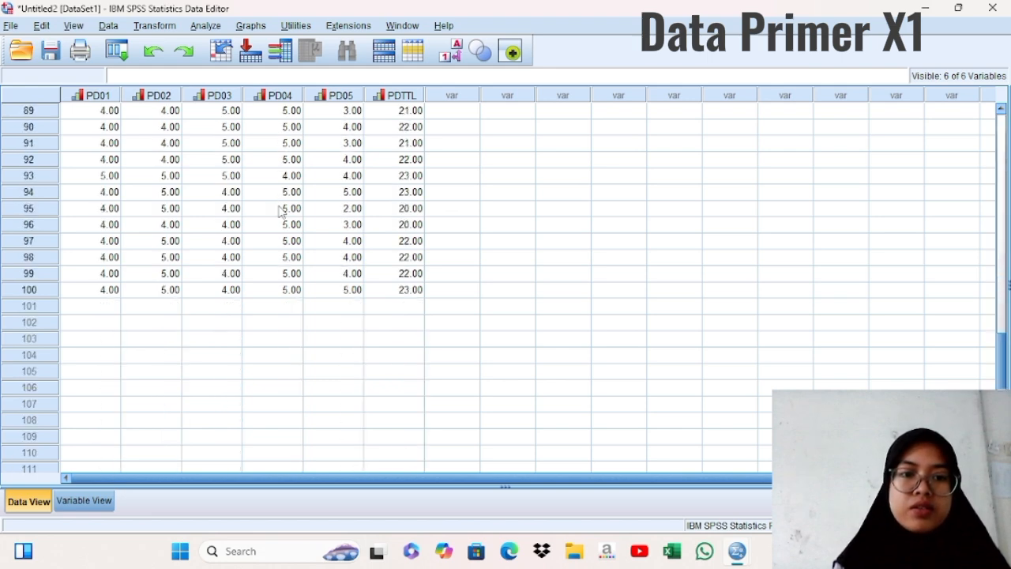
scroll(281, 210, down, 7)
scroll(280, 211, up, 20)
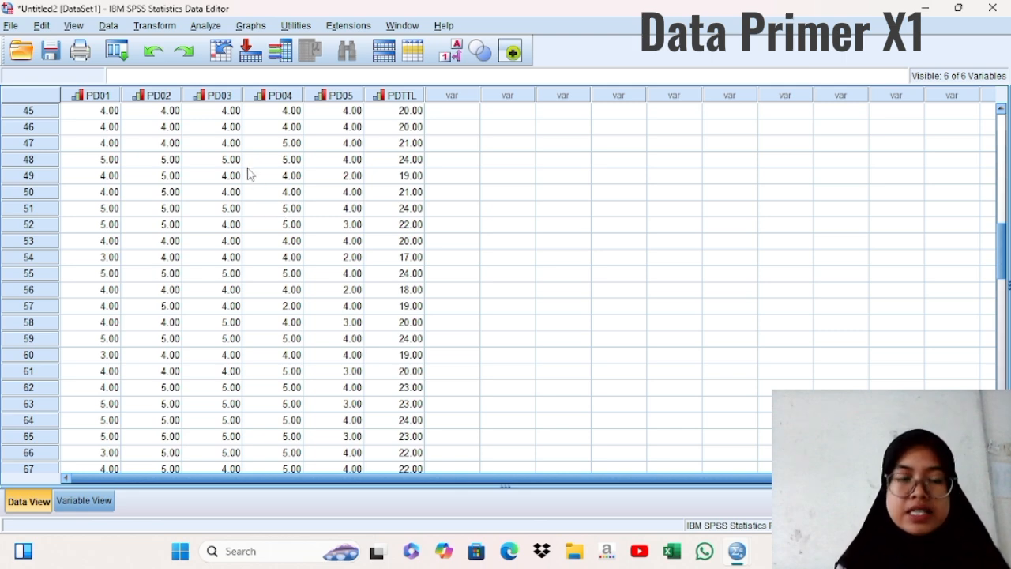
Start a bivariate correlation analysis and add PD01, PD02 and PD03 to its variables
click(208, 27)
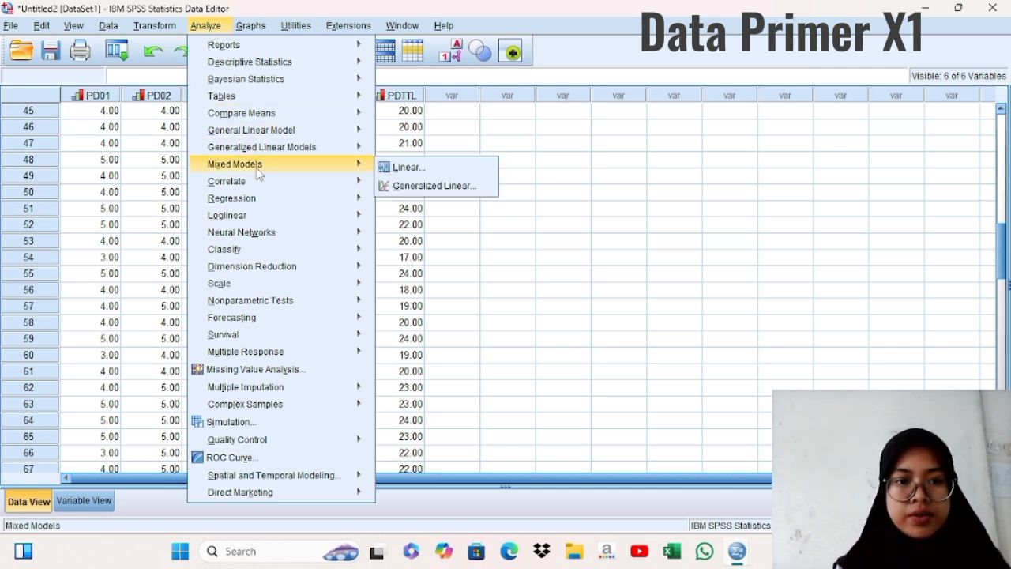
mouse_move(258, 187)
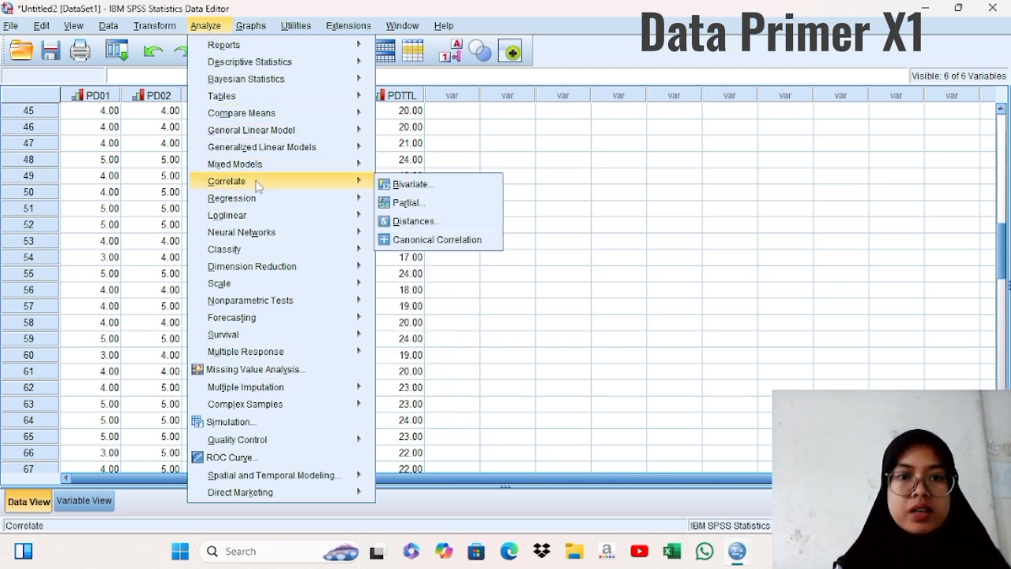
click(397, 184)
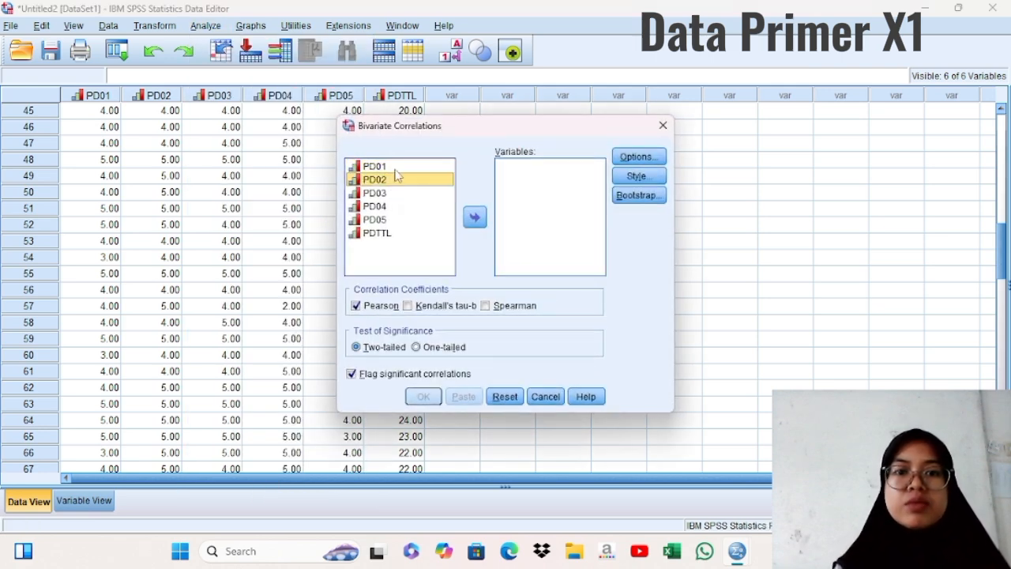
click(475, 217)
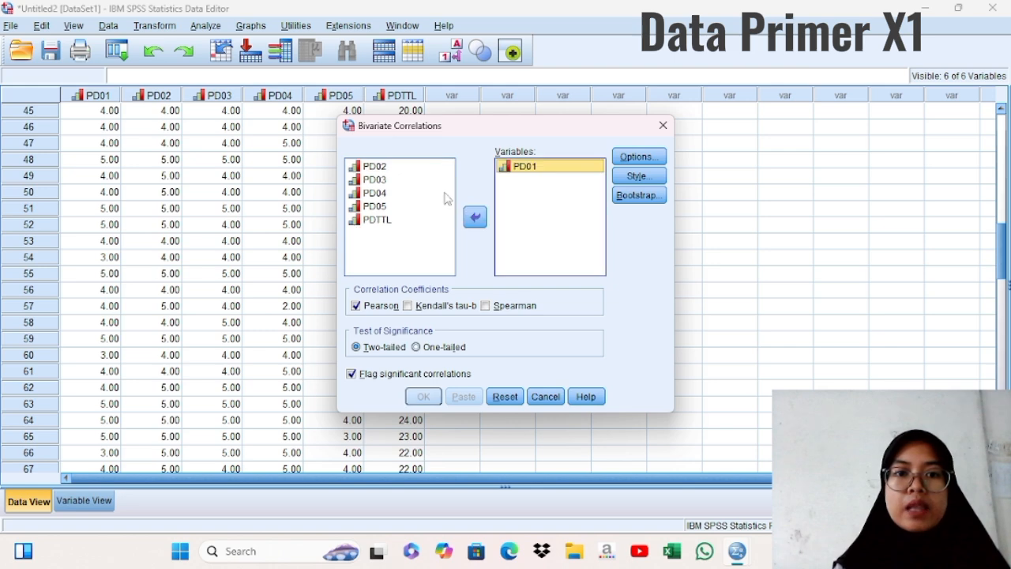
click(388, 168)
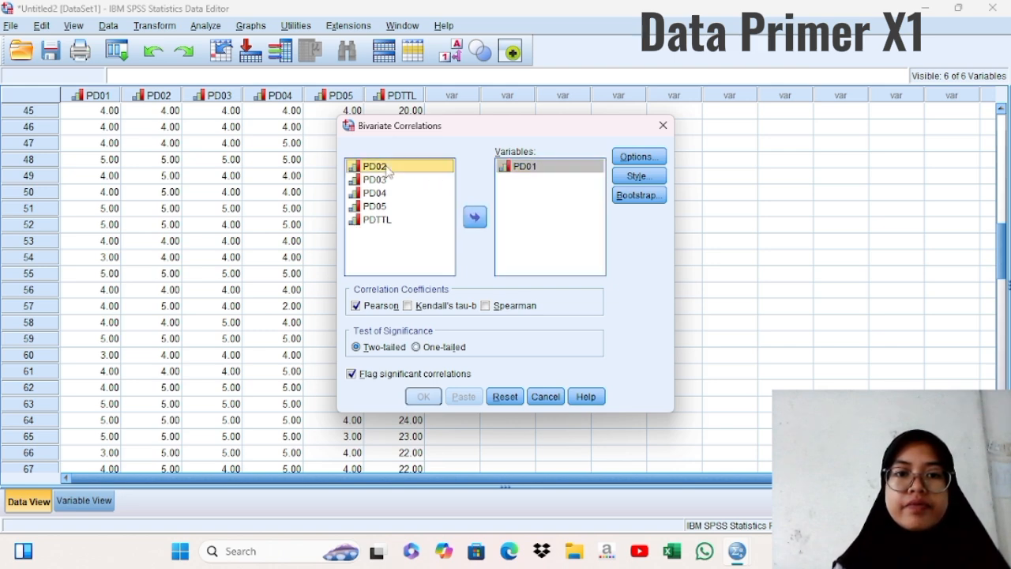
click(475, 216)
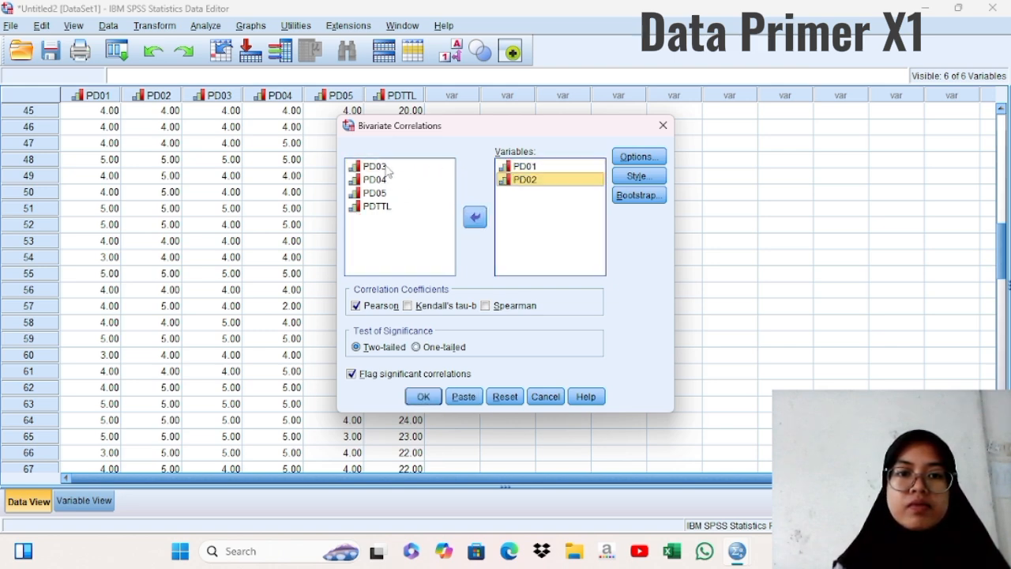
click(387, 169)
click(388, 168)
click(475, 217)
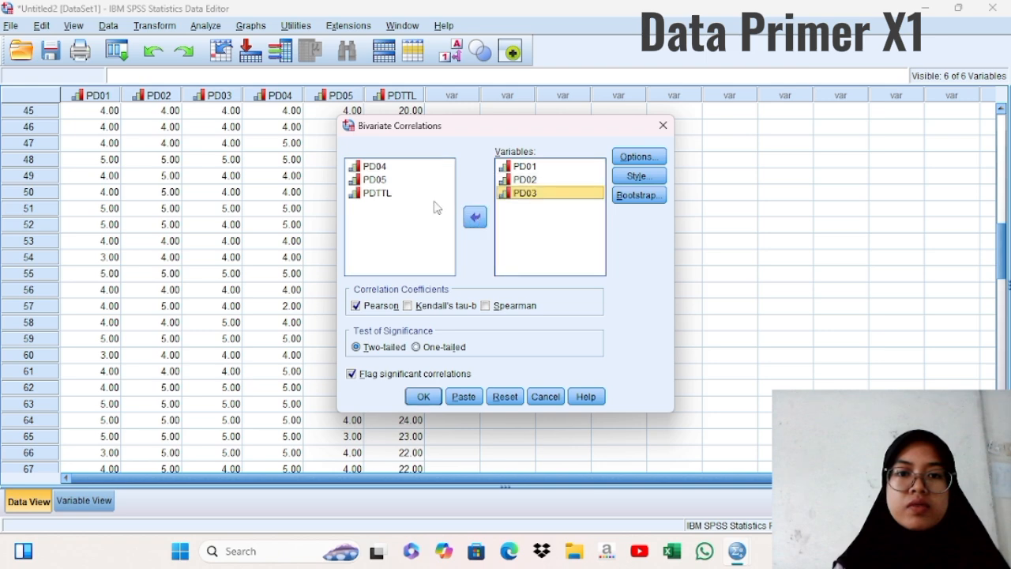
Add PD04, PD05 and PDTTL to the variables of the bivariate correlation
click(381, 169)
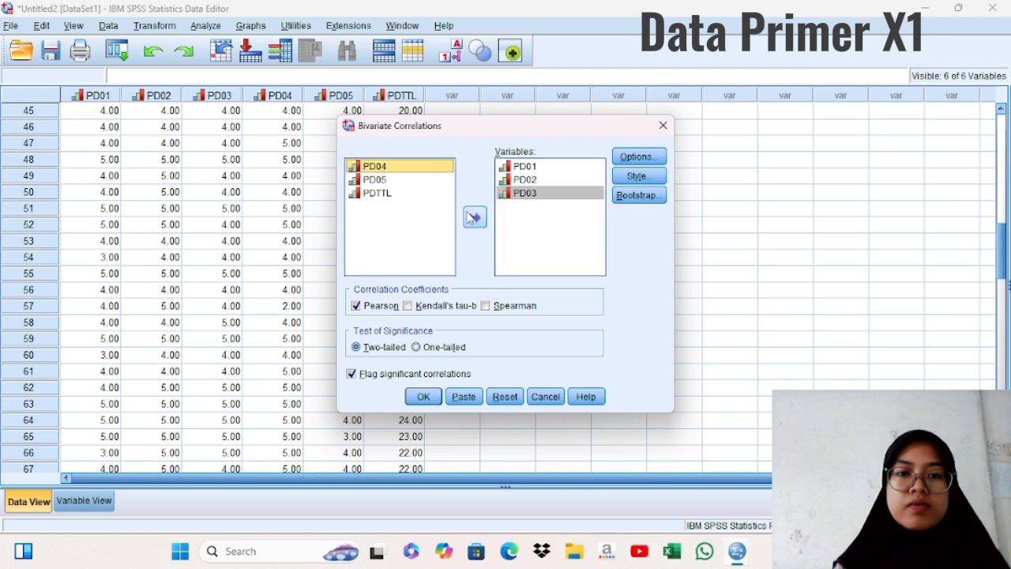
click(475, 217)
click(386, 169)
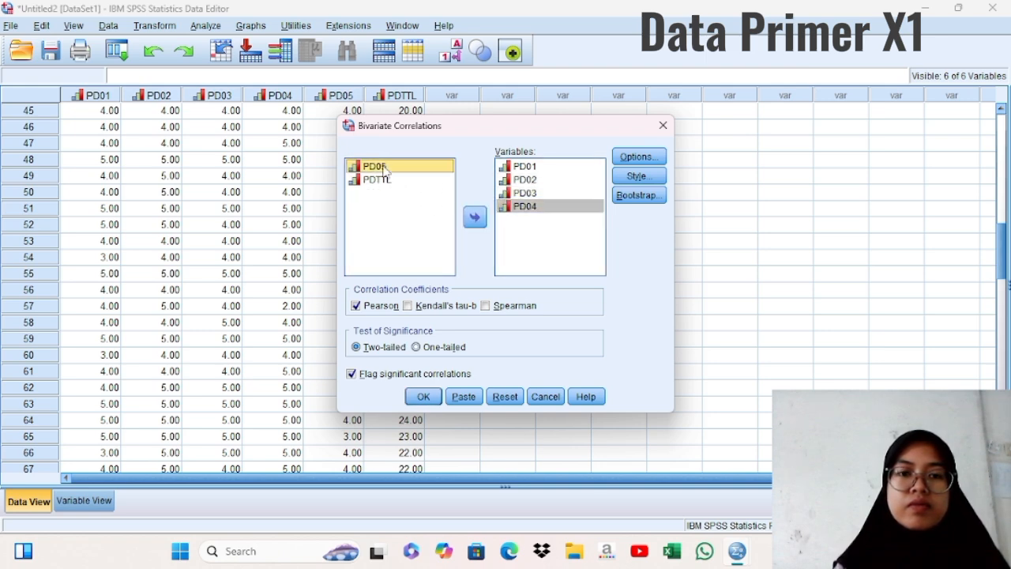
click(475, 219)
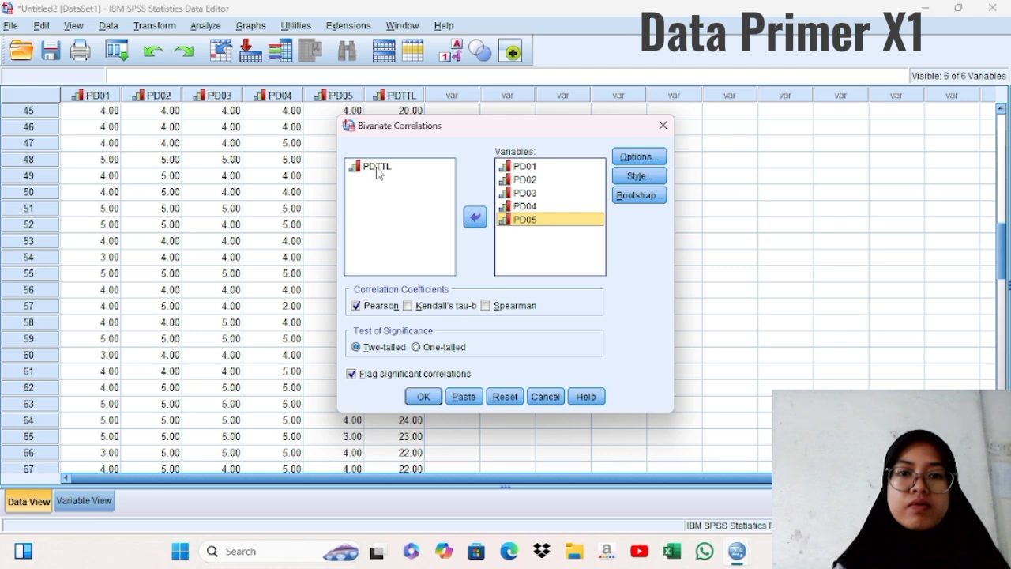
click(377, 172)
click(482, 225)
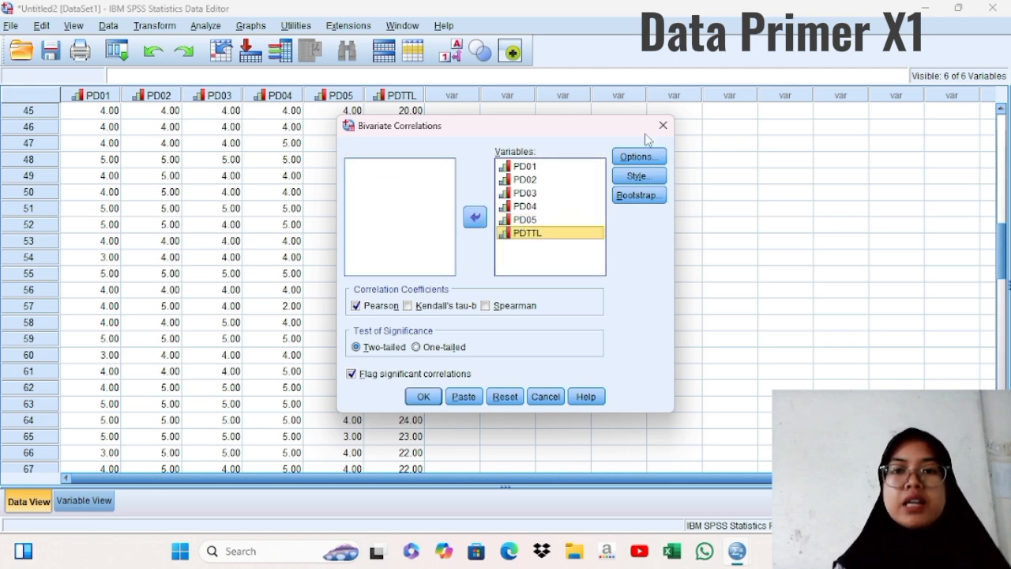
Review the correlation's options, table style and bootstrap settings without changing them, and run the two-tailed Pearson correlation
click(639, 156)
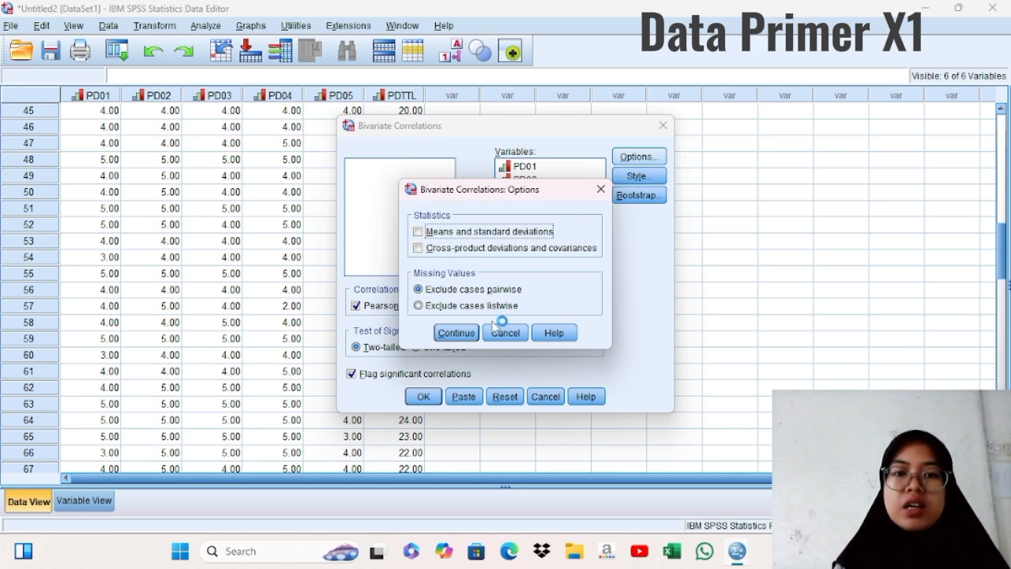
click(466, 334)
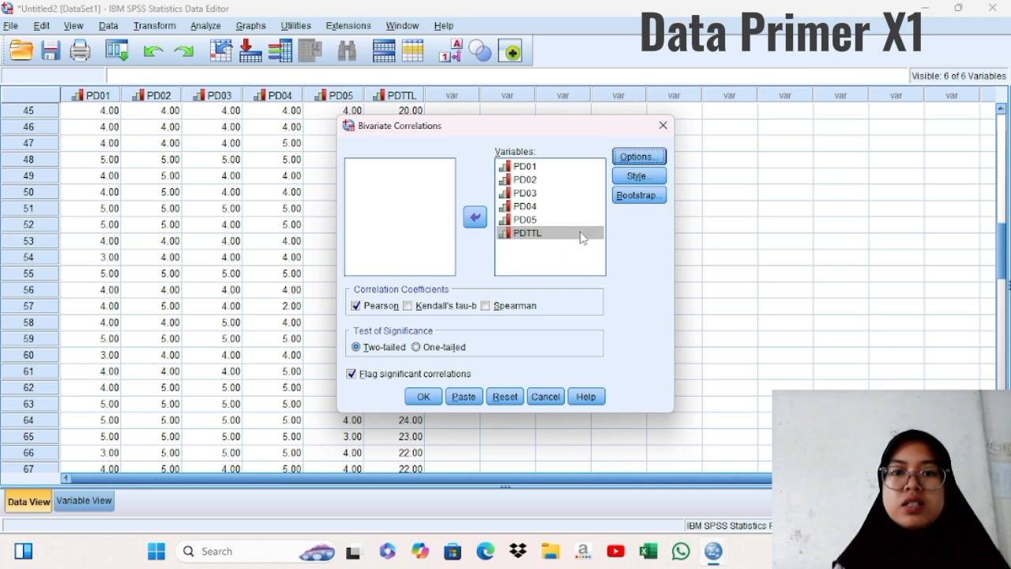
click(638, 177)
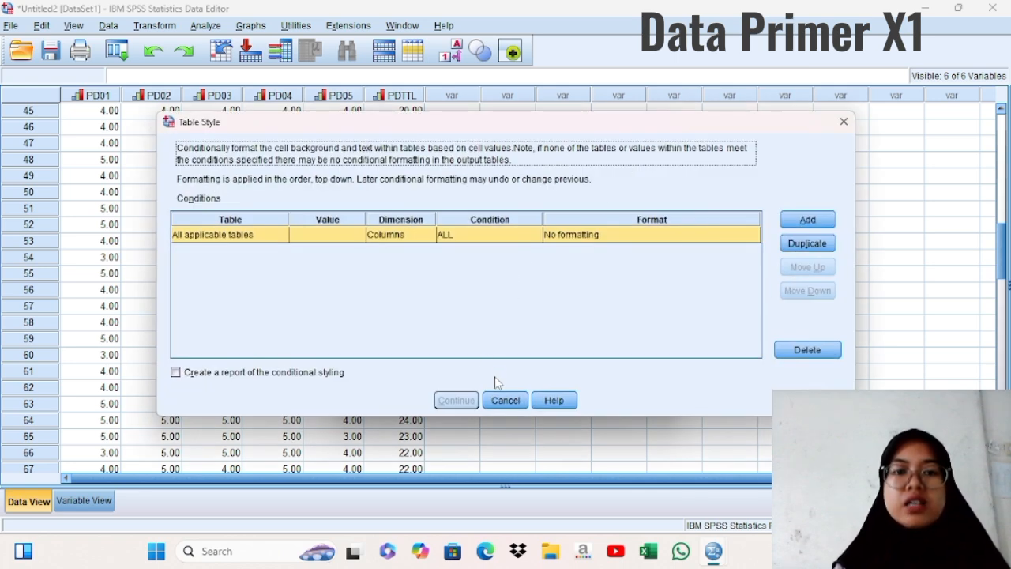
click(504, 400)
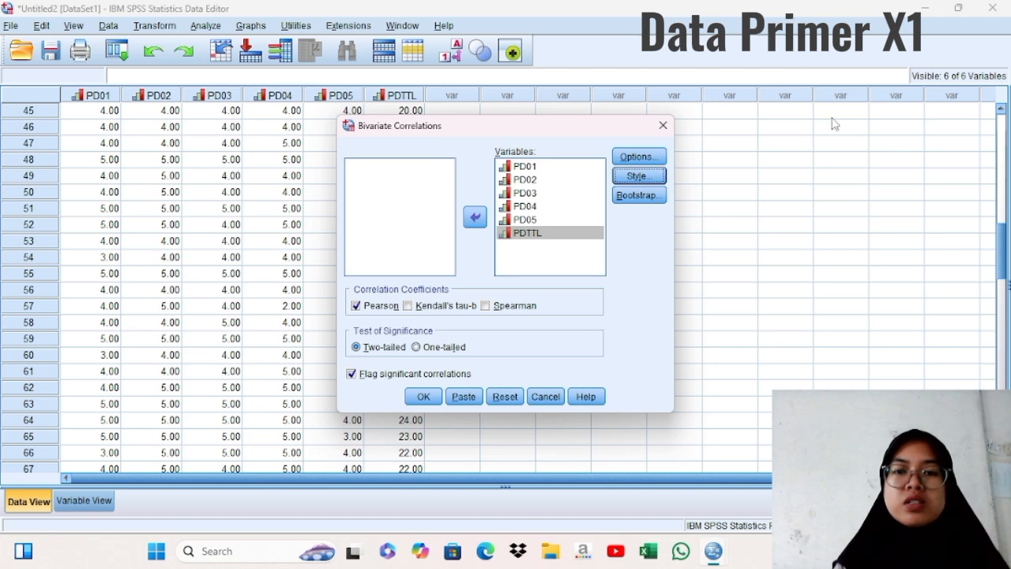
click(660, 197)
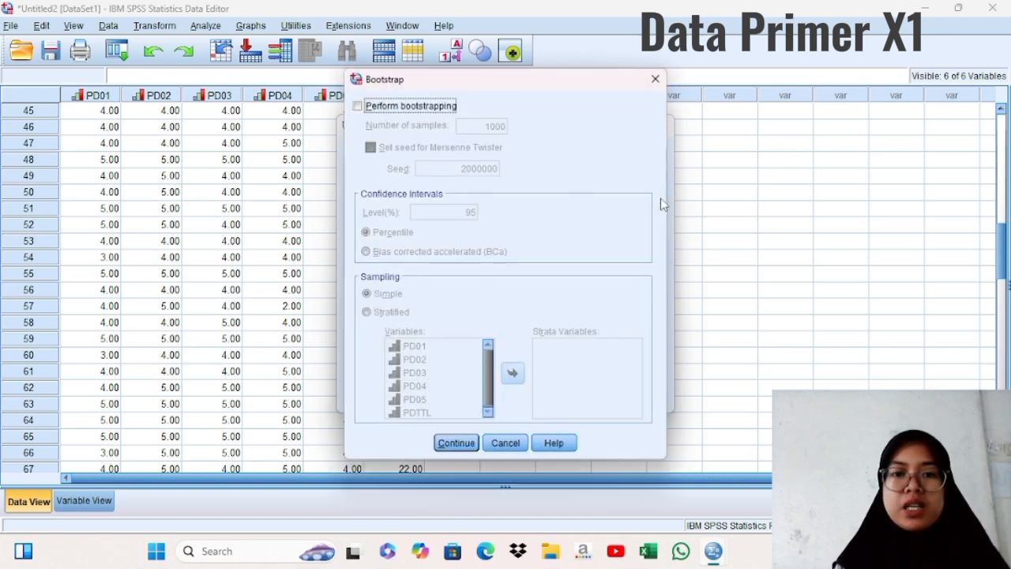
click(466, 442)
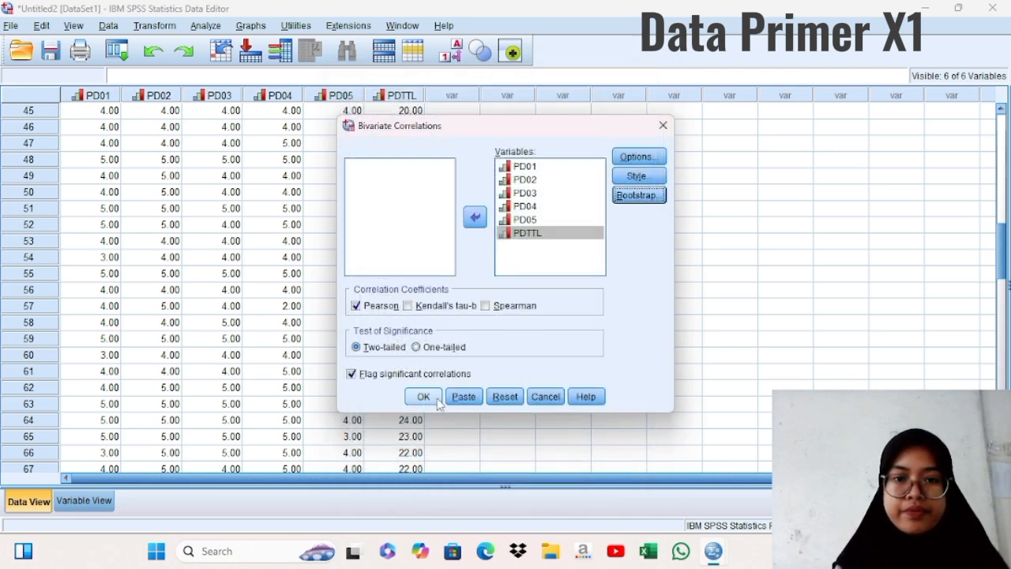
click(422, 397)
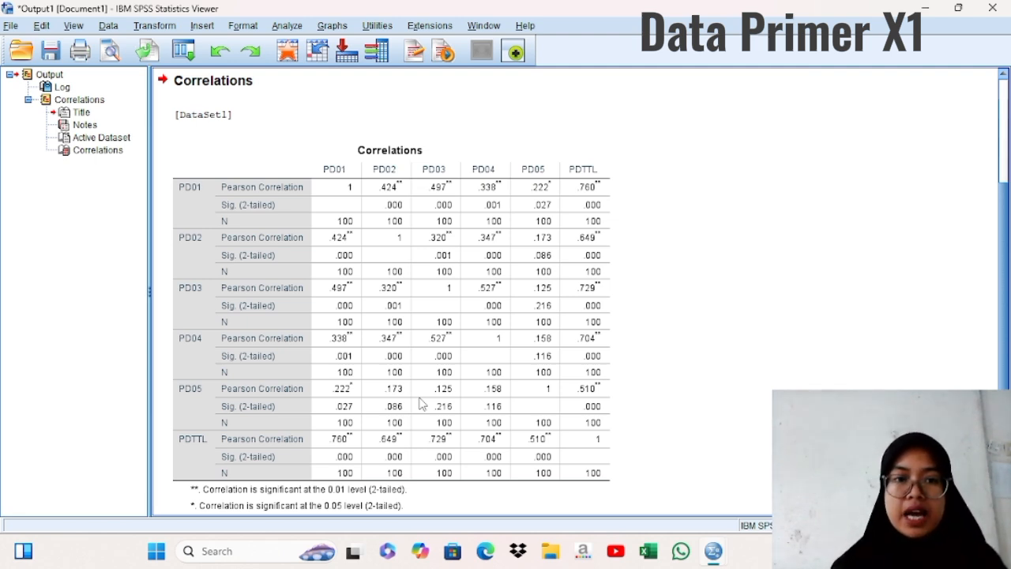
Examine the correlations table and switch to Chrome to look up the r-table values for N = 100 in Tabel R.pdf
click(421, 403)
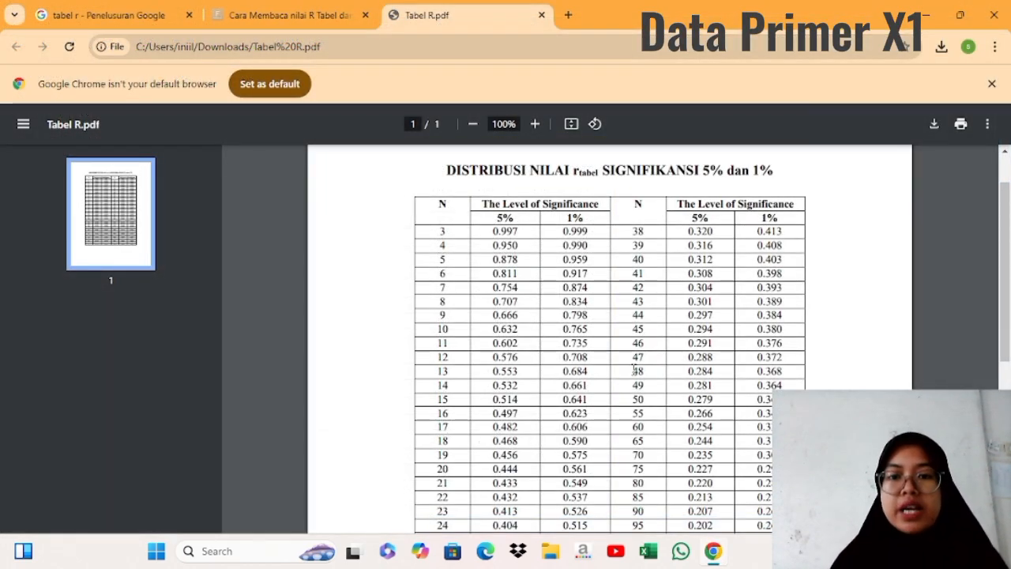
scroll(642, 336, down, 2)
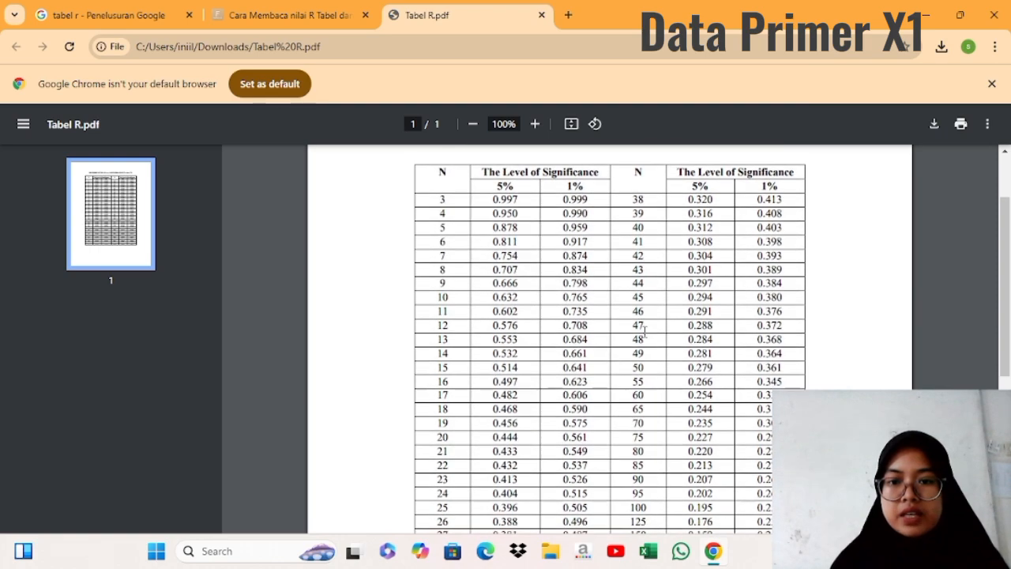
scroll(644, 332, down, 2)
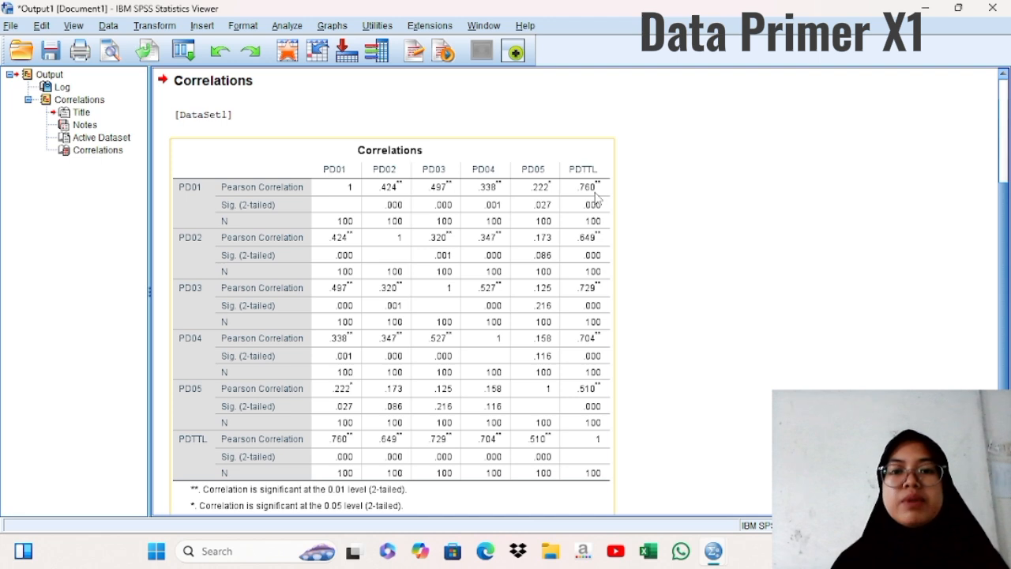
Examine the correlations of PD01 to PD05 with PDTTL and return to the dataset in the SPSS Data Editor
click(655, 178)
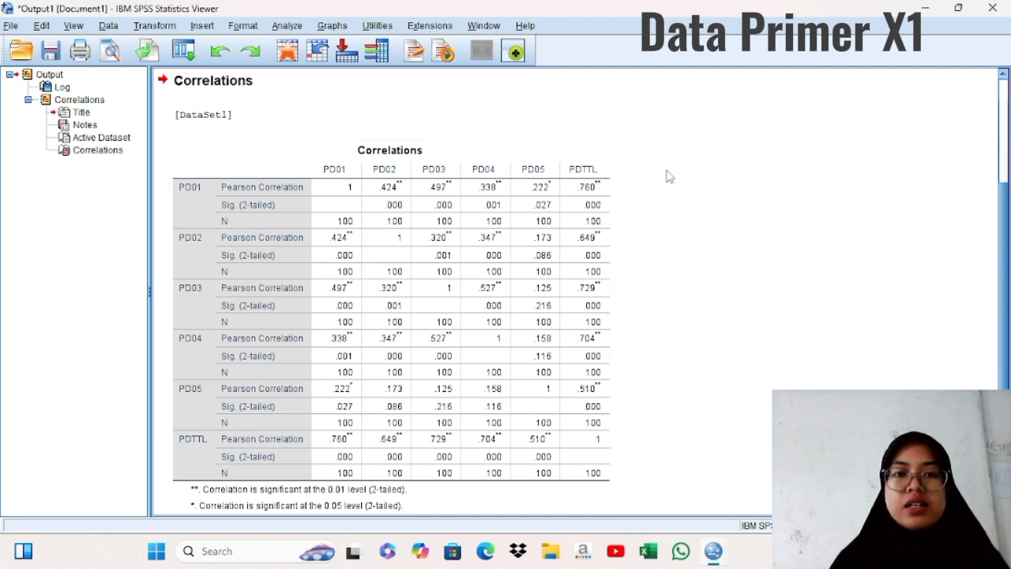
click(570, 225)
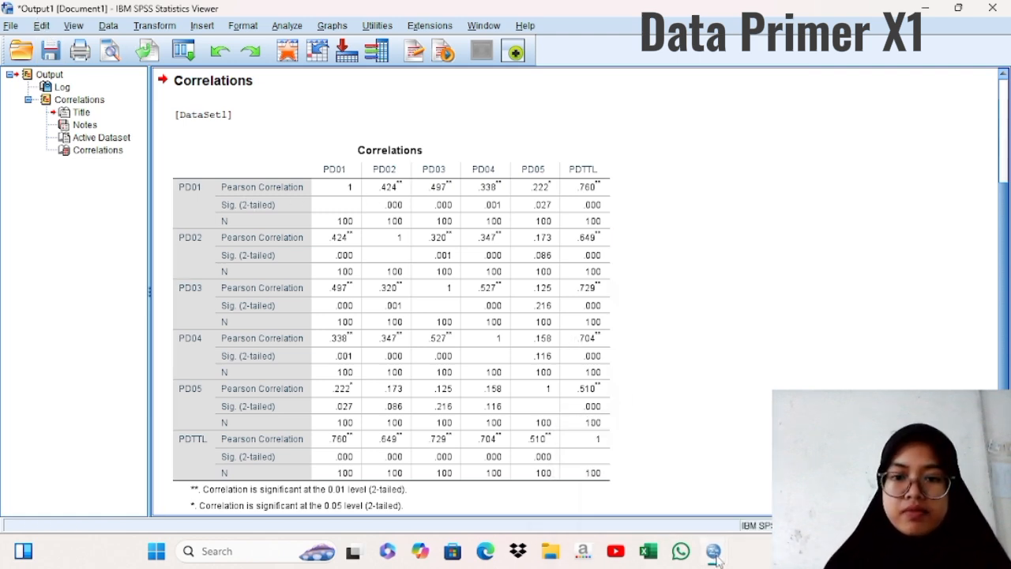
mouse_move(716, 556)
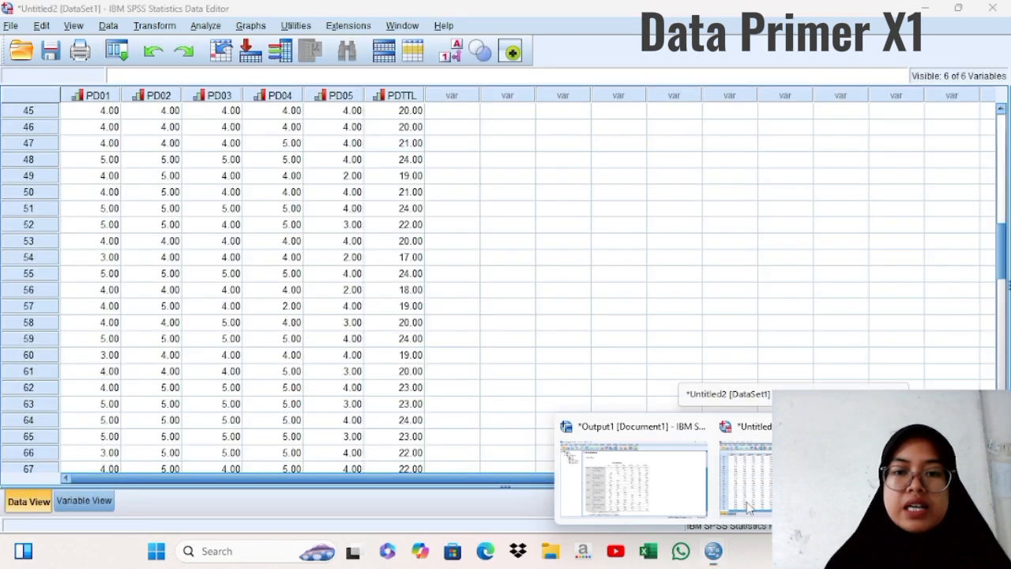
click(746, 501)
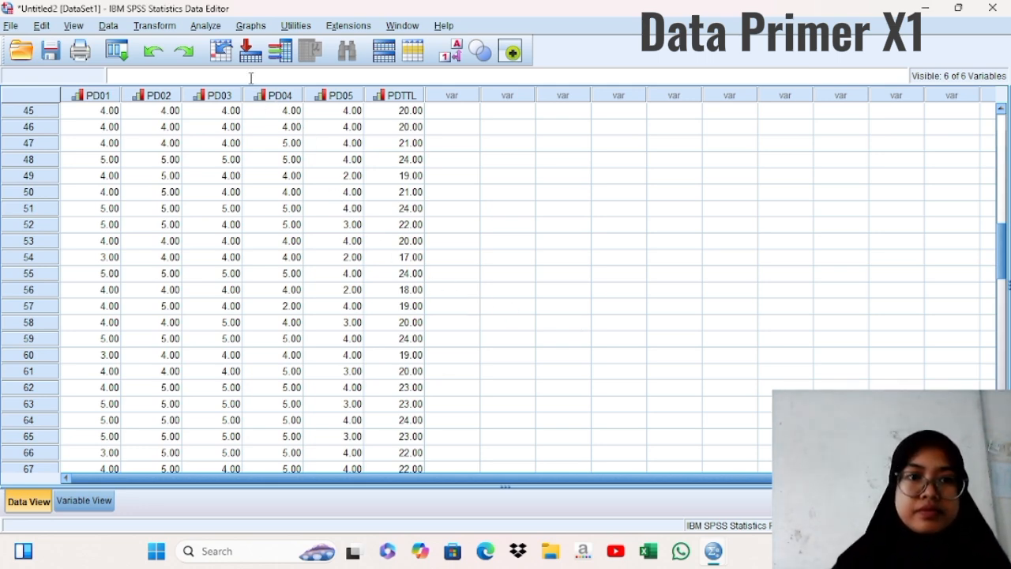
Start a reliability analysis and add PD01 and PD02 to its items
click(207, 25)
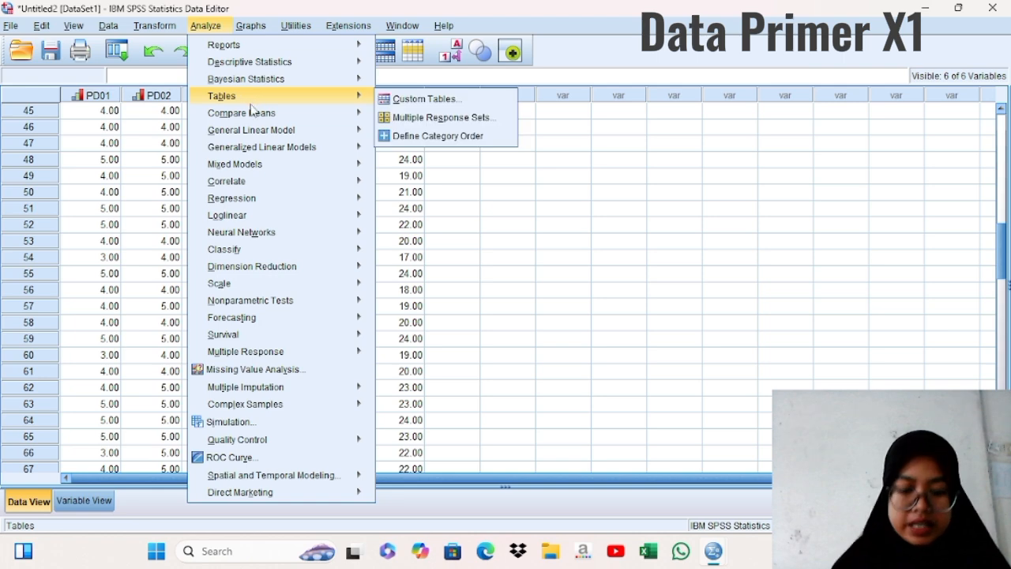
mouse_move(251, 115)
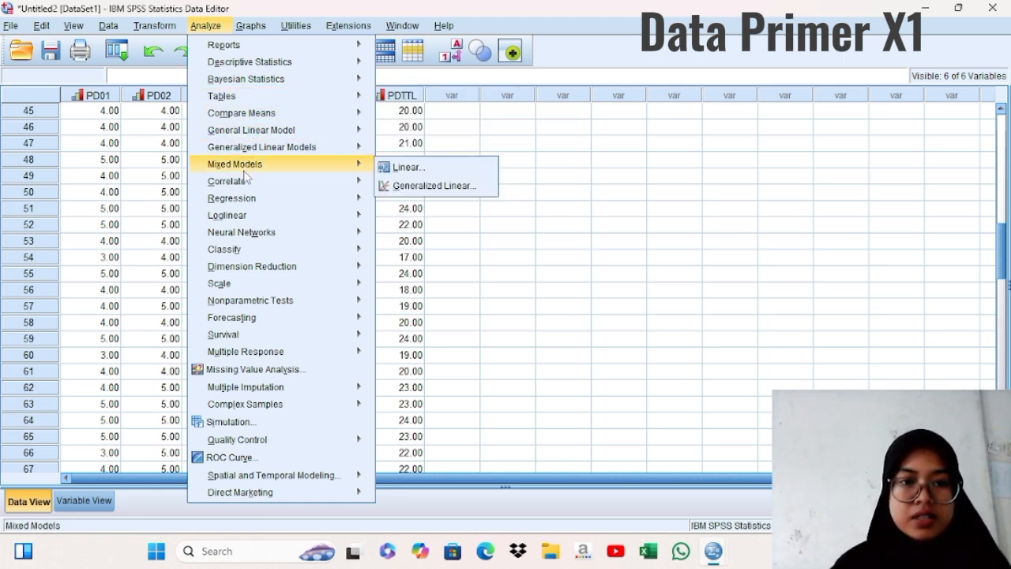
mouse_move(233, 286)
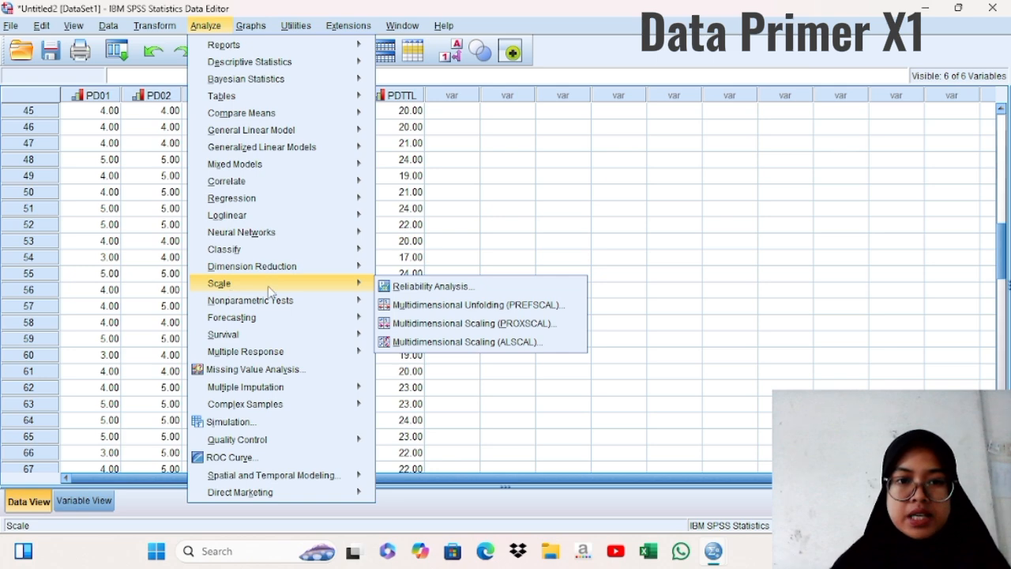
click(401, 290)
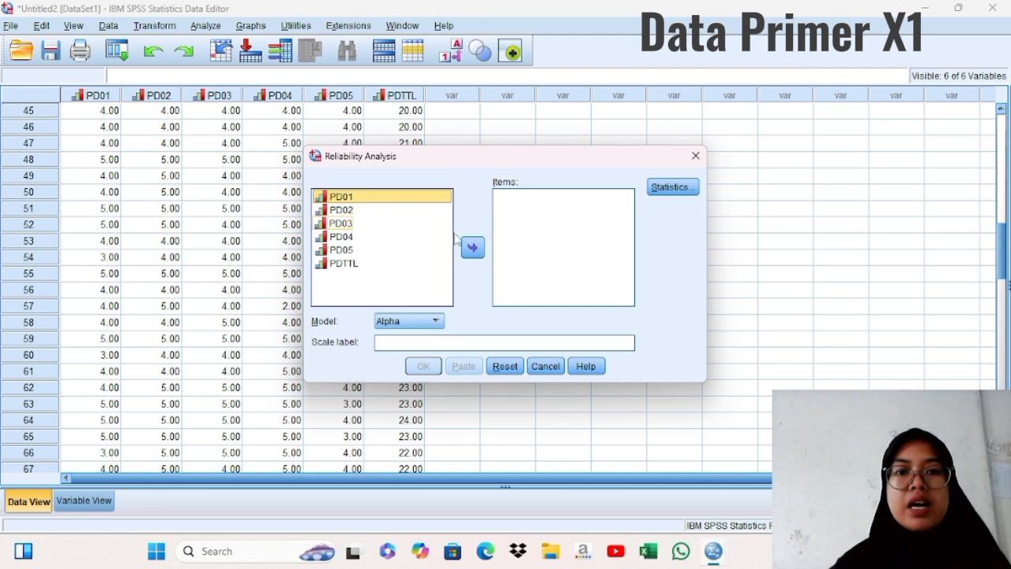
click(472, 248)
click(386, 197)
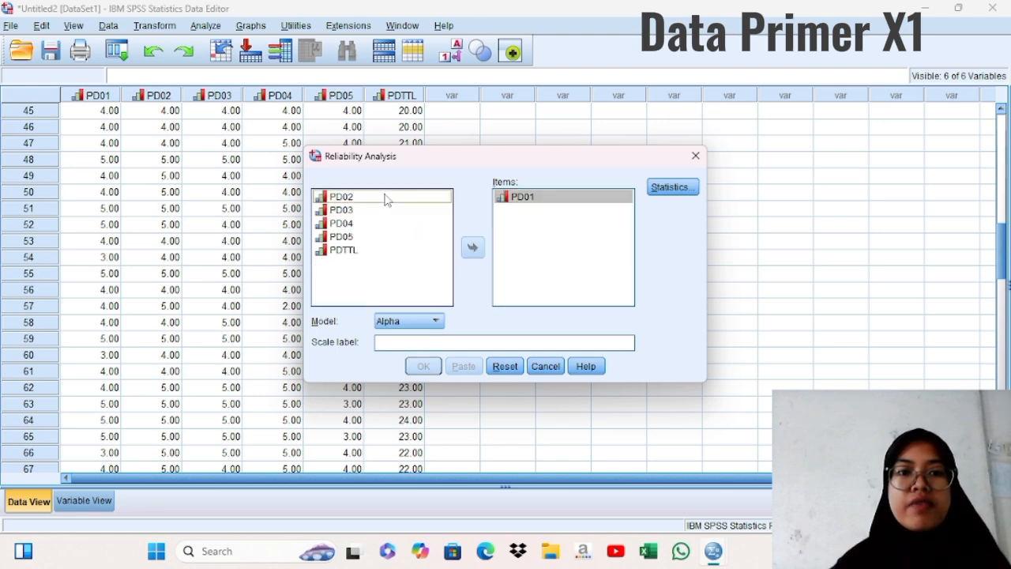
click(473, 248)
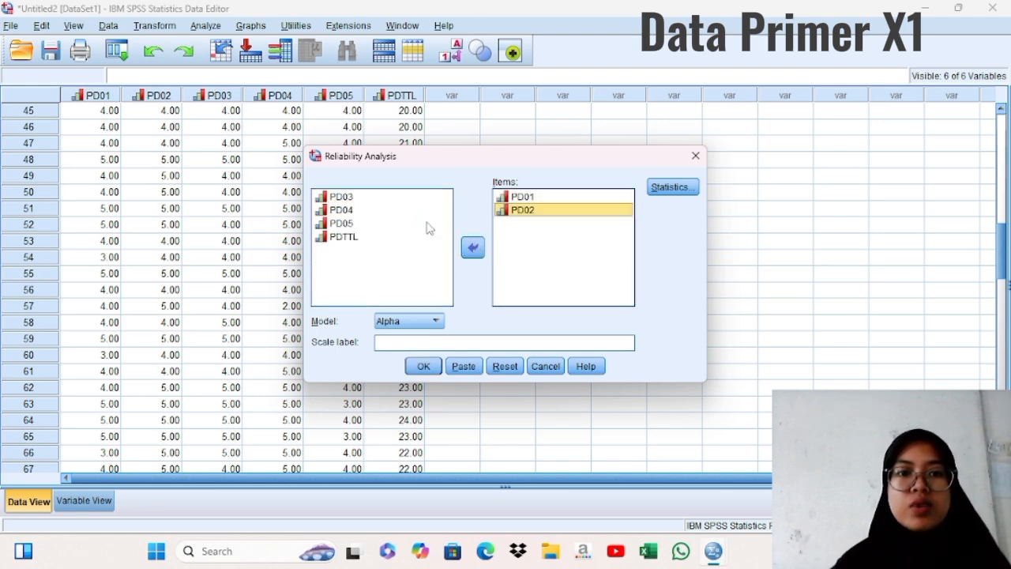
Add PD03, PD04 and PD05 to the items of the reliability analysis, leaving out PDTTL
click(347, 198)
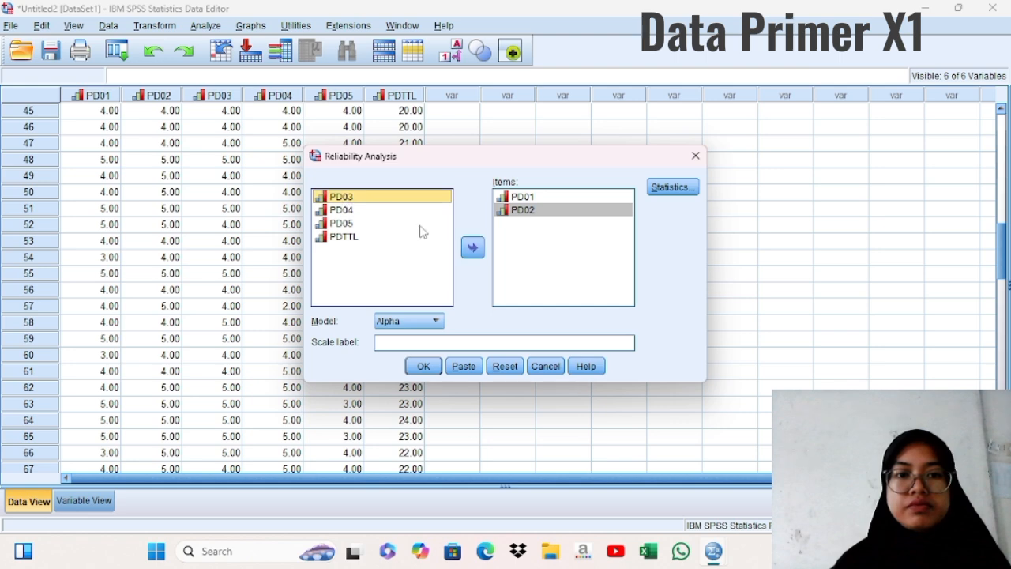
click(473, 248)
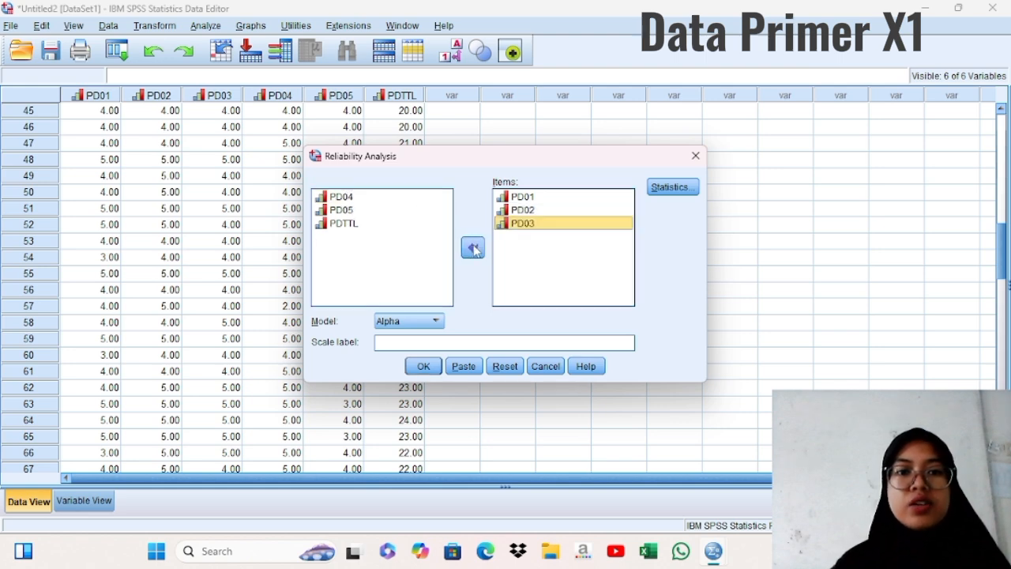
click(355, 201)
click(473, 248)
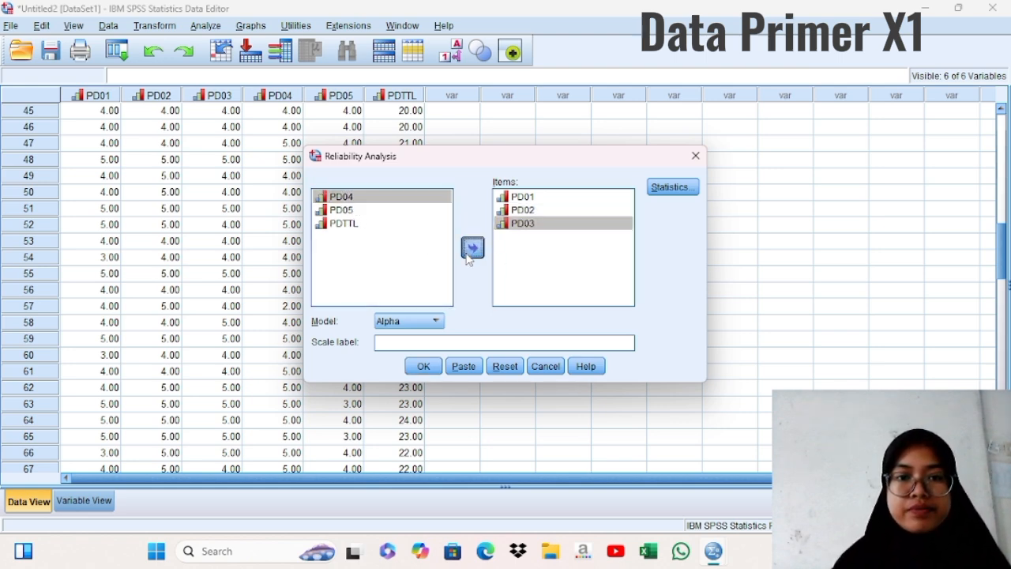
click(344, 197)
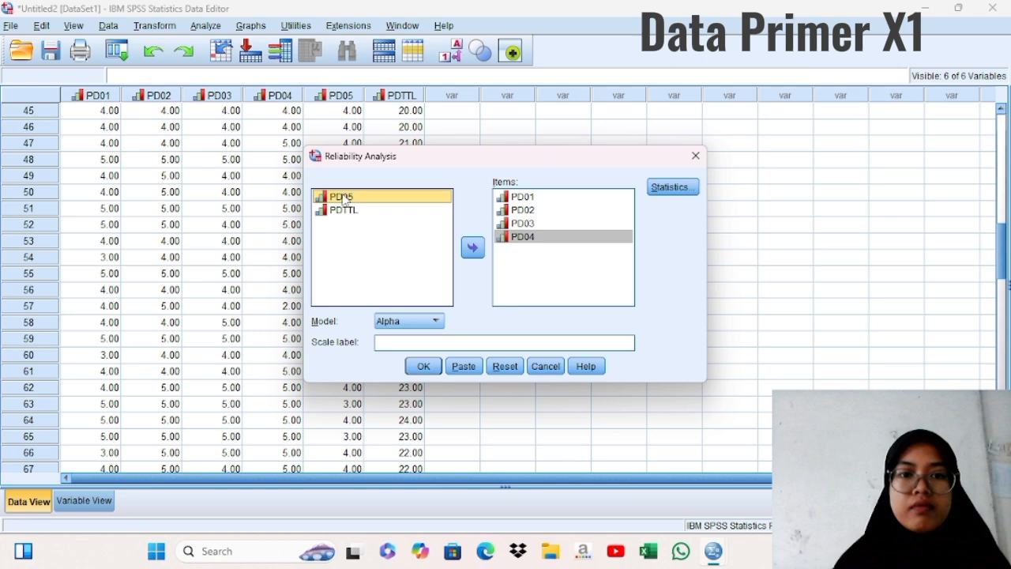
click(471, 249)
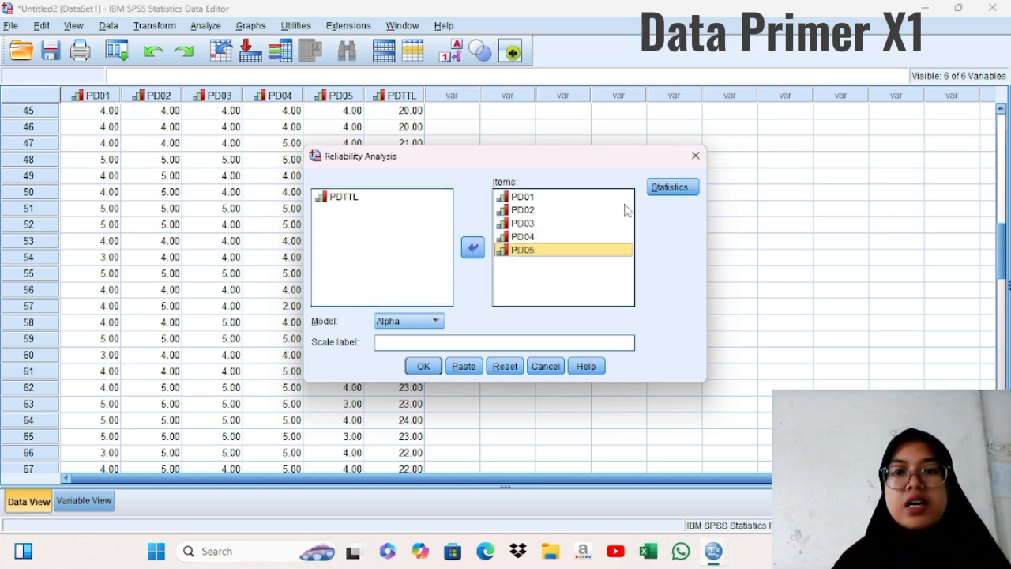
Include inter-item correlations, inter-item covariances and scale-if-item-deleted descriptives, and run the reliability analysis with the Alpha model
click(662, 195)
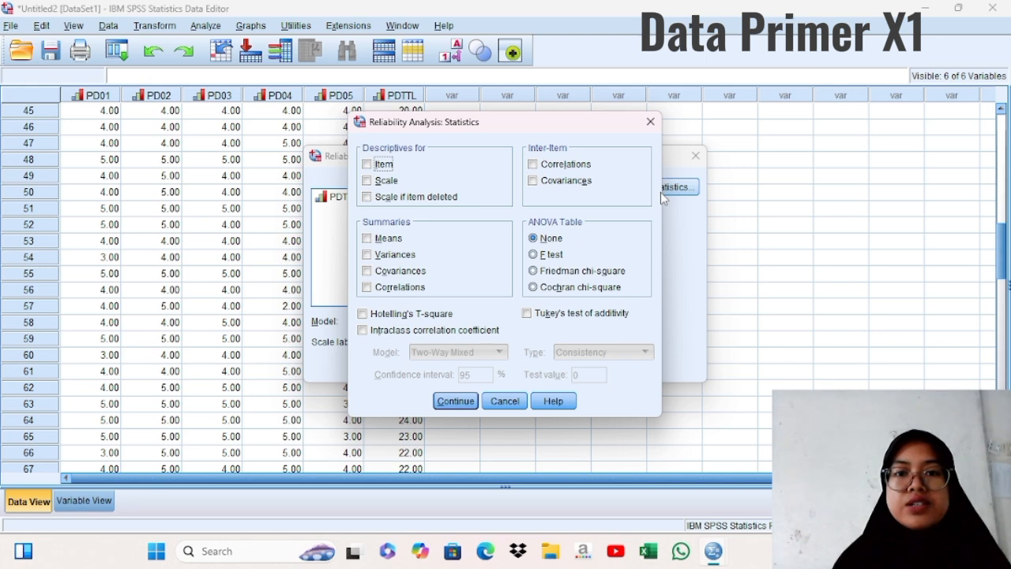
click(534, 164)
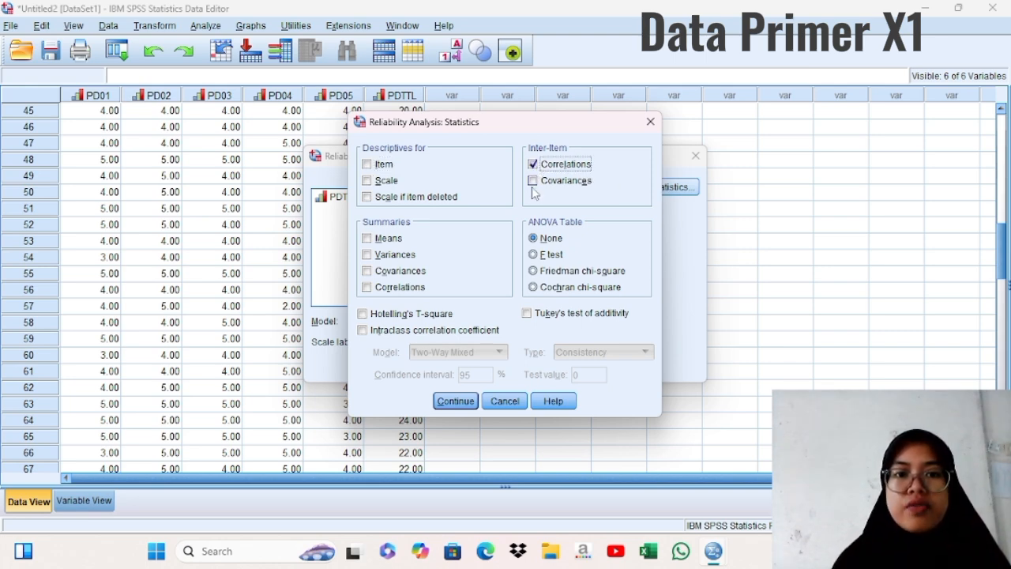
click(533, 181)
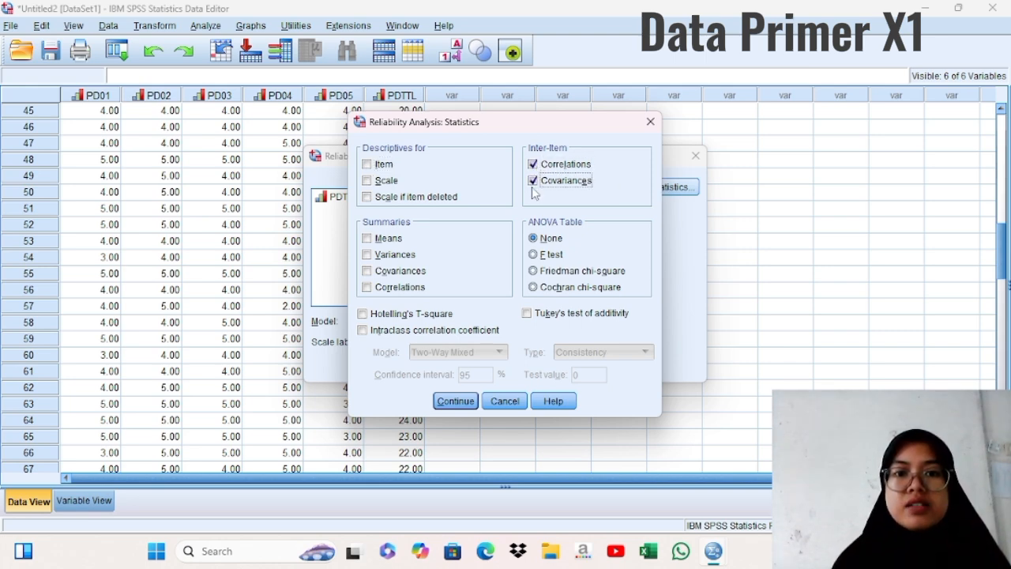
click(367, 198)
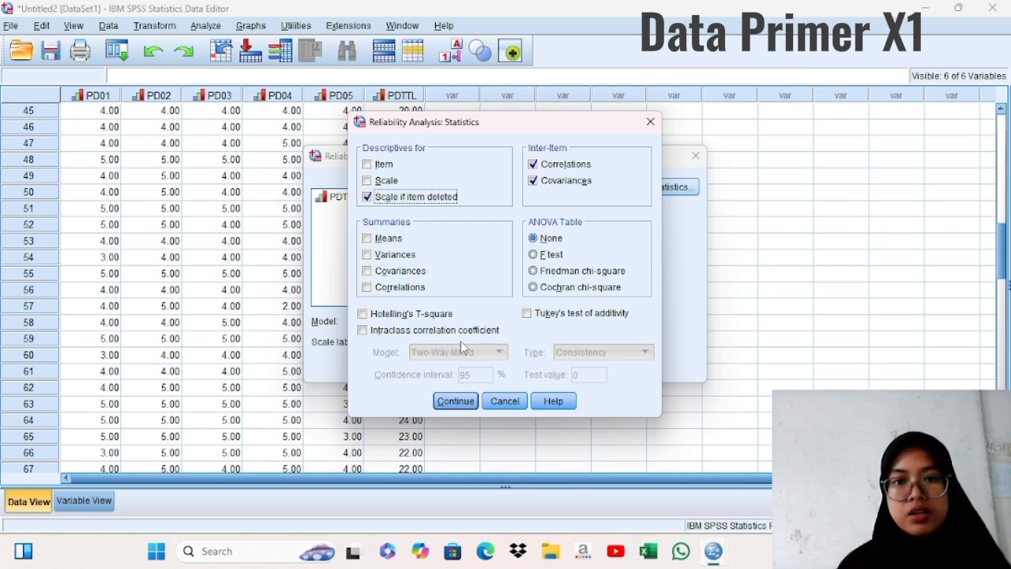
click(457, 401)
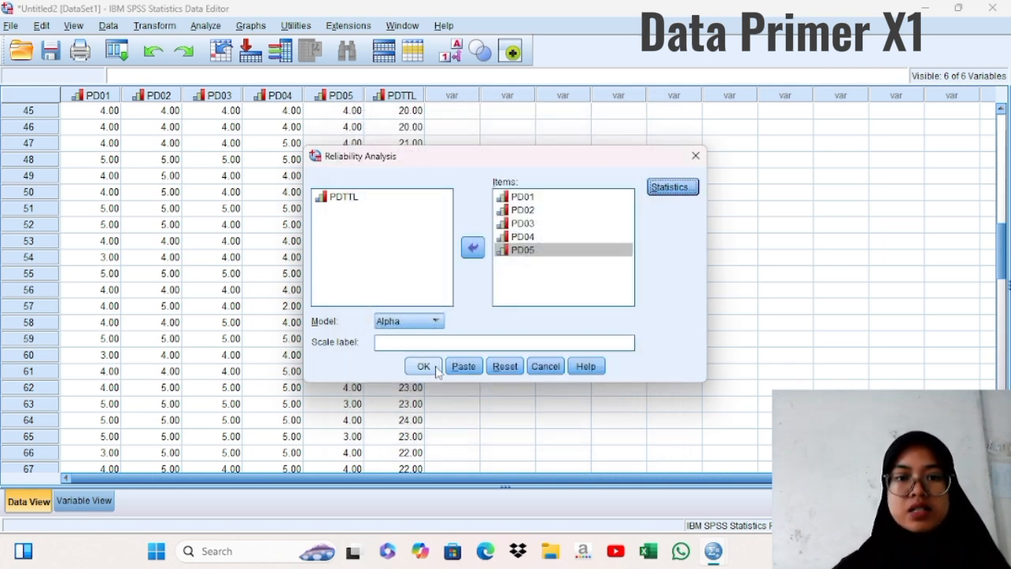
click(433, 371)
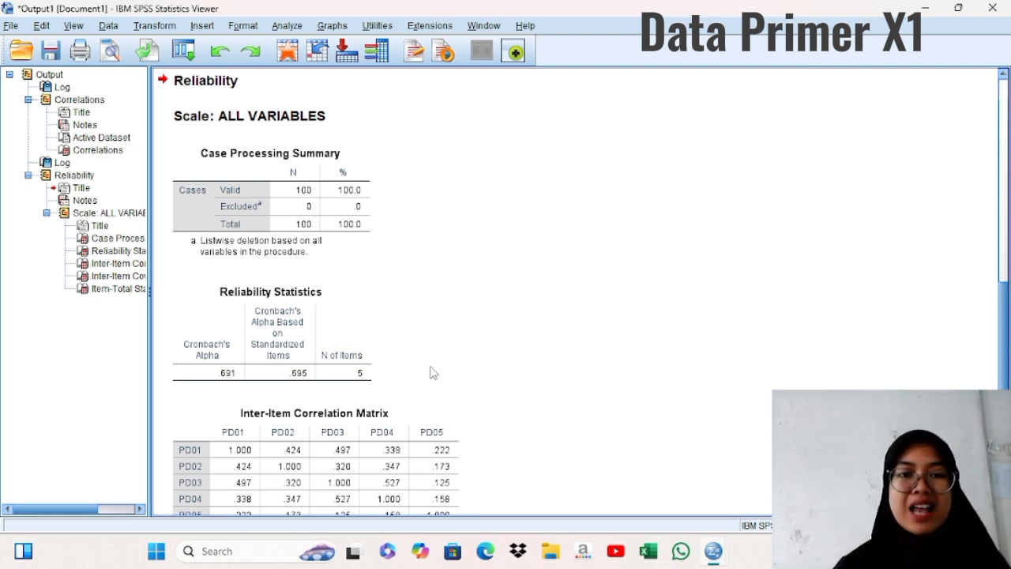
Examine the Cronbach's Alpha in the Reliability Statistics table and switch to Excel to view the questionnaire data in DATA SEKUNDER-iniilisi
click(328, 372)
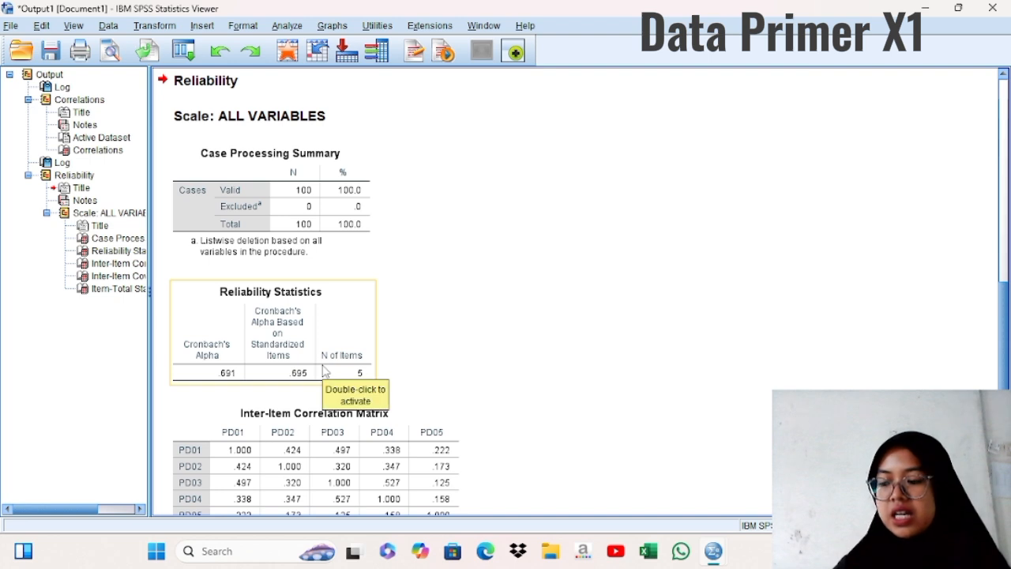
click(415, 312)
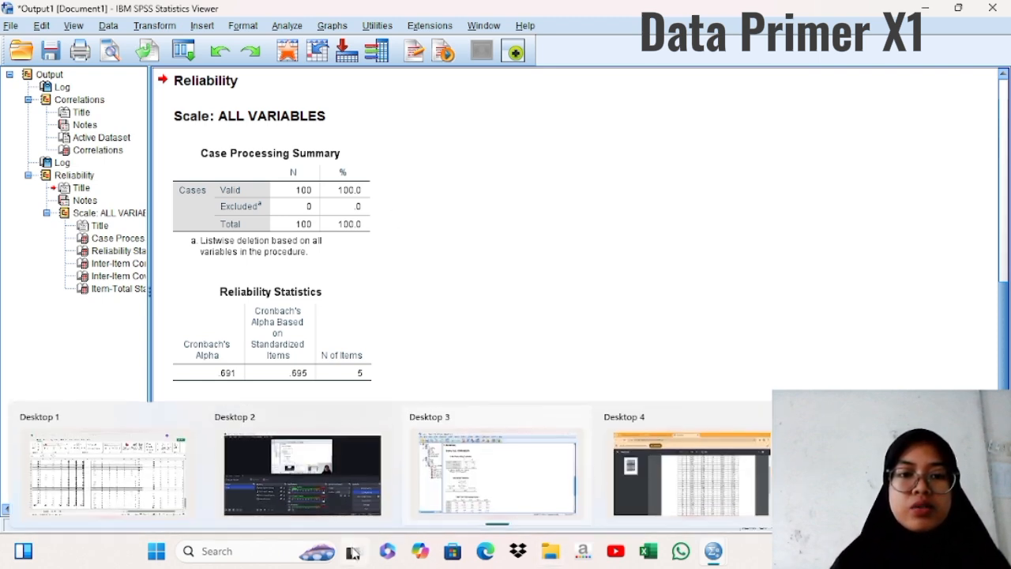
mouse_move(355, 552)
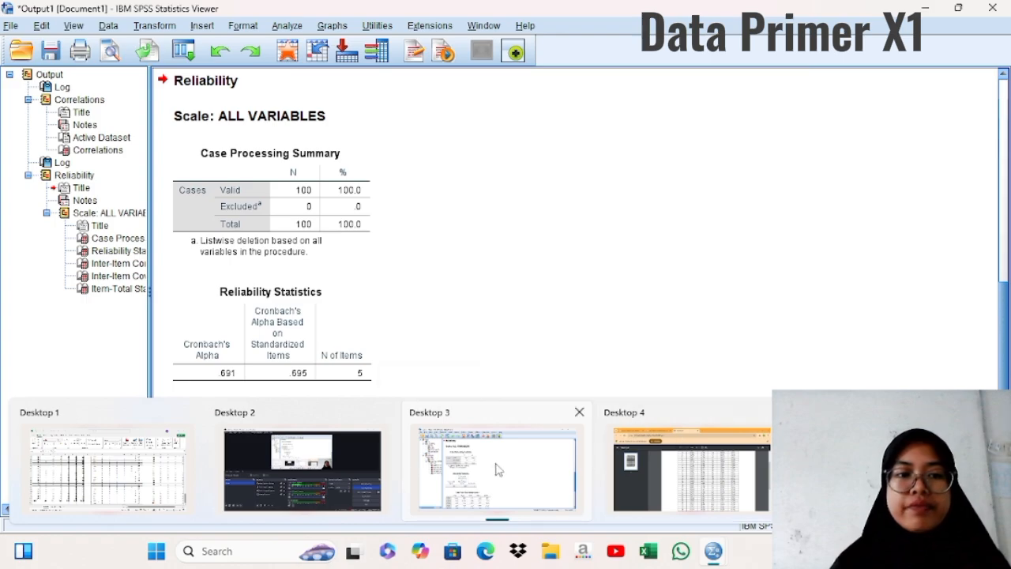
click(156, 462)
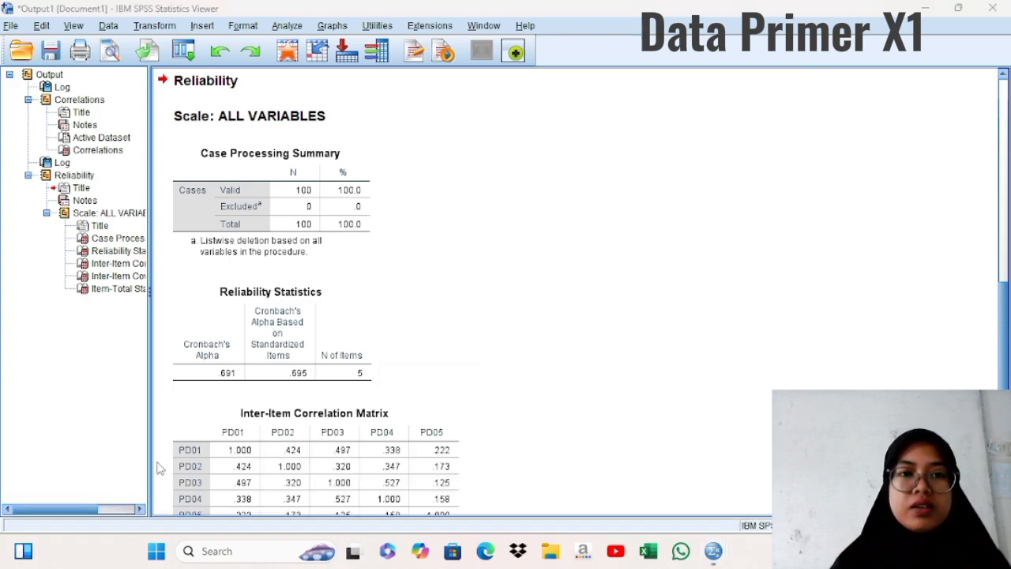
scroll(362, 364, up, 8)
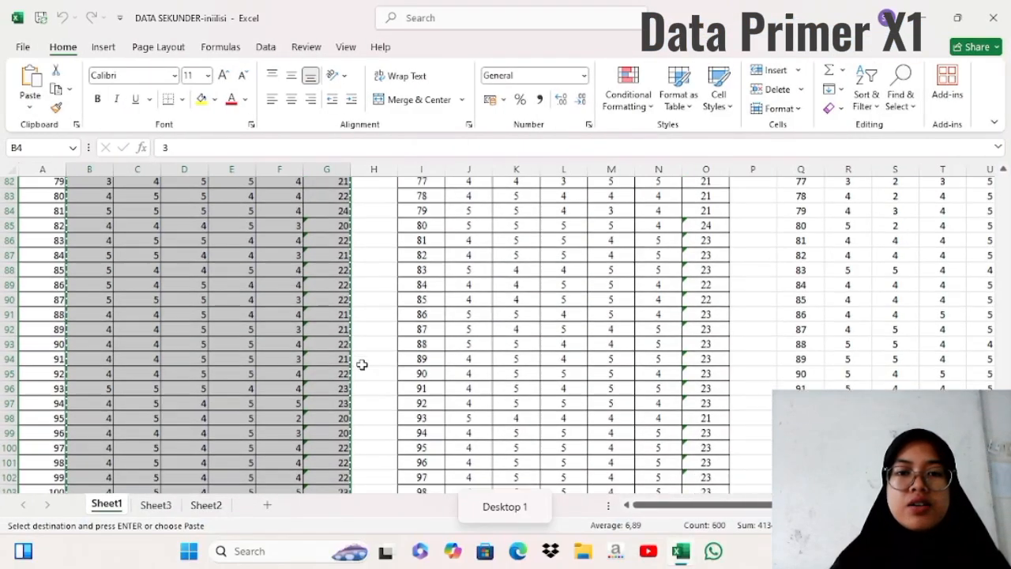
scroll(362, 364, up, 2)
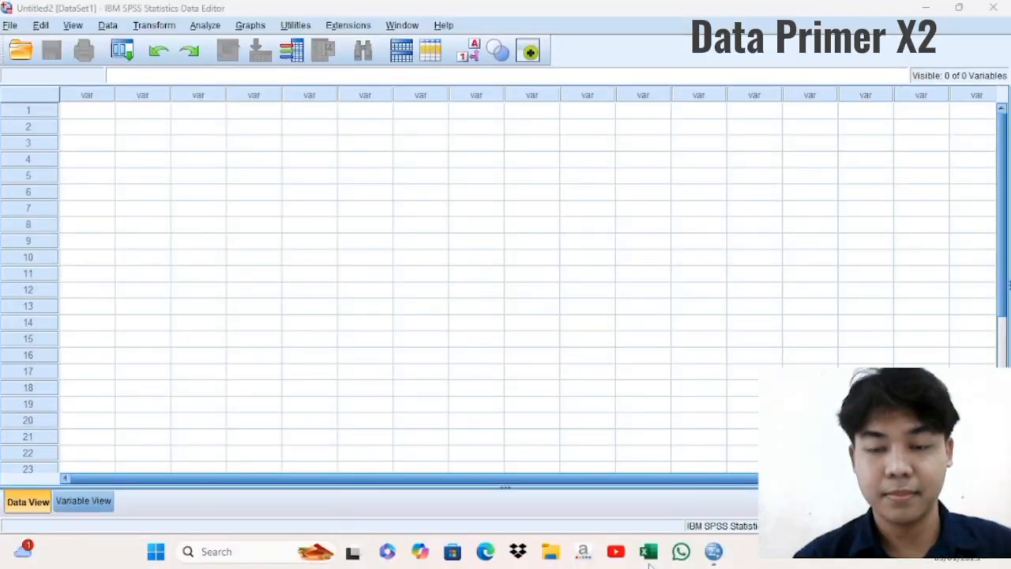
Copy the X2 item scores and totals (J6:O105) from the DATA SEKUNDER workbook in Excel into the empty SPSS dataset, starting at the first cell
click(648, 559)
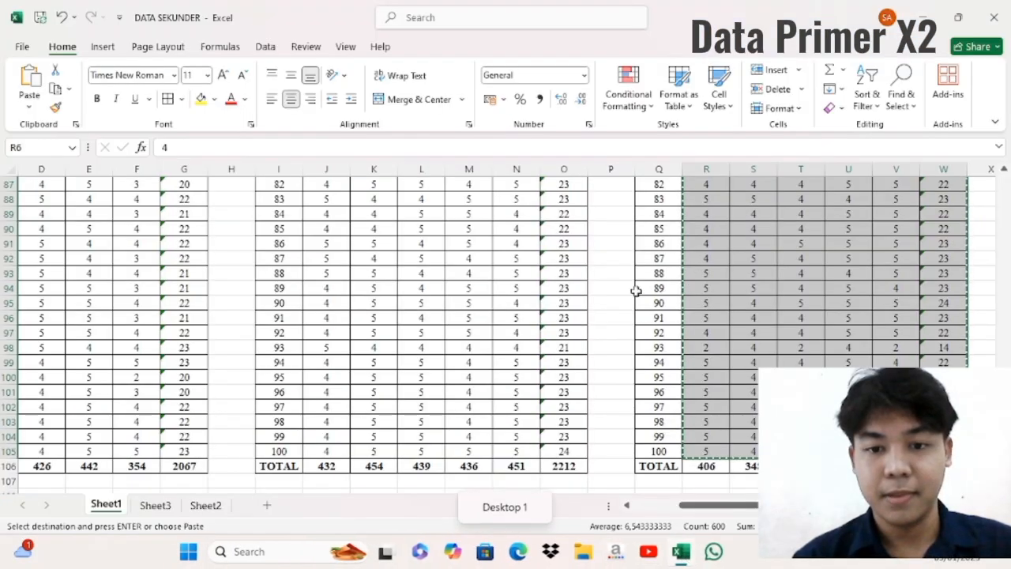
key(ctrl+n)
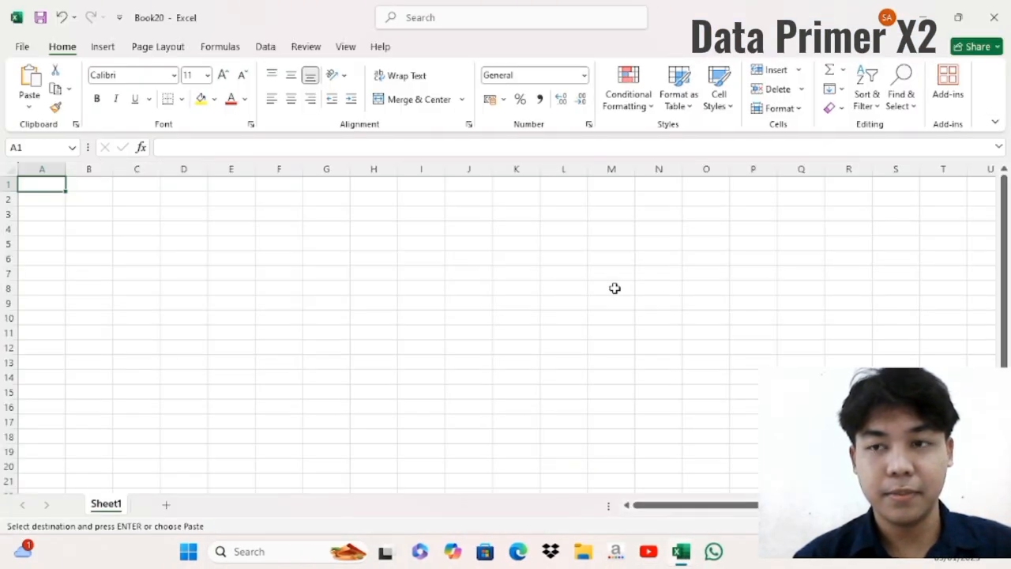
click(994, 17)
scroll(488, 361, up, 16)
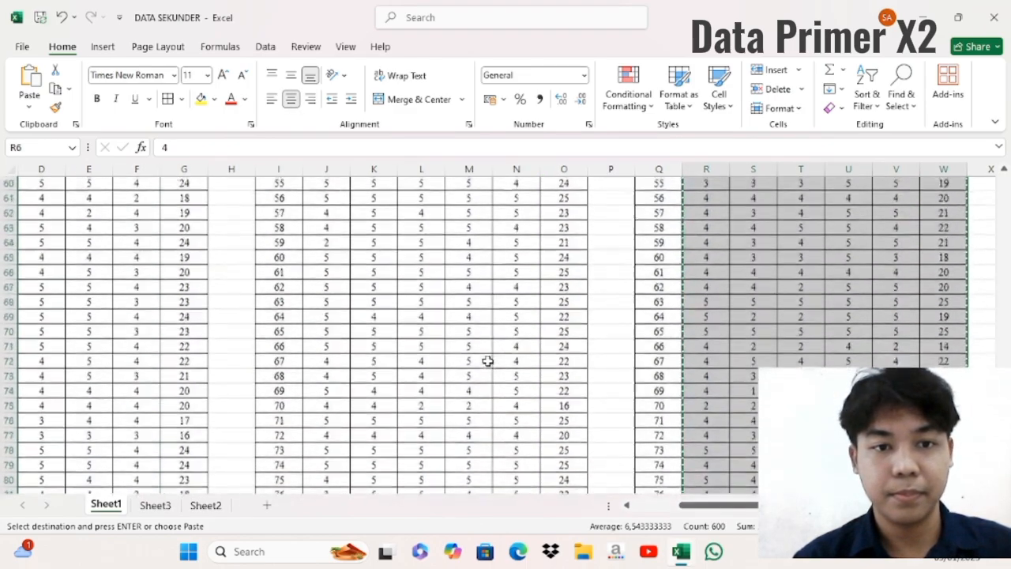
scroll(487, 361, up, 13)
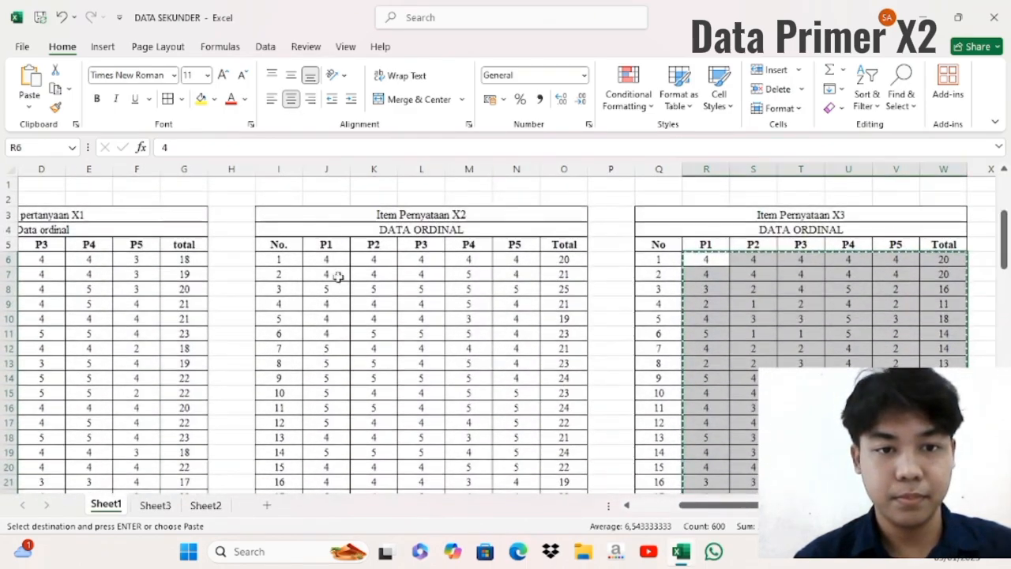
drag(330, 256, 568, 453)
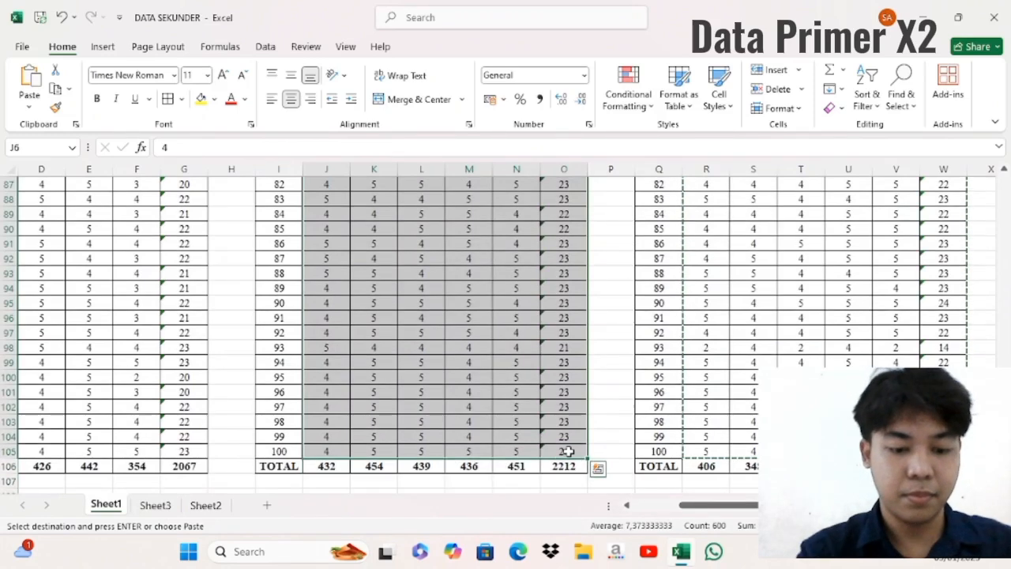
key(ctrl+c)
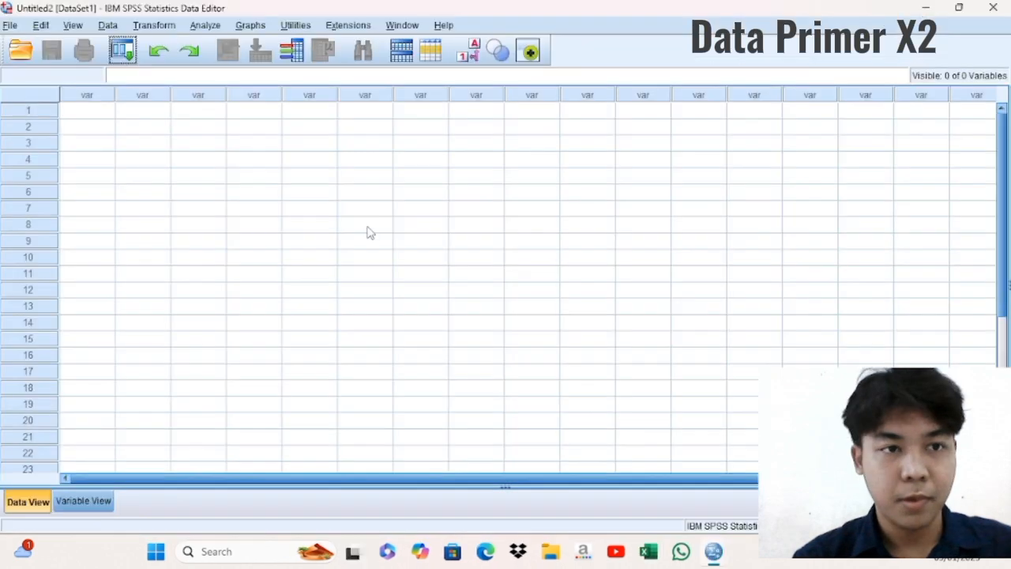
click(90, 110)
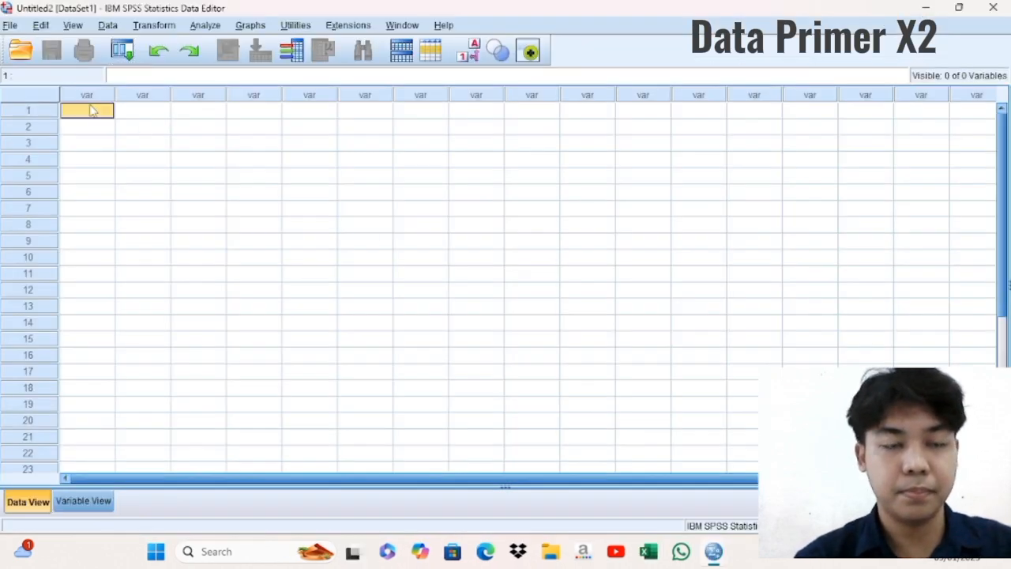
key(ctrl+v)
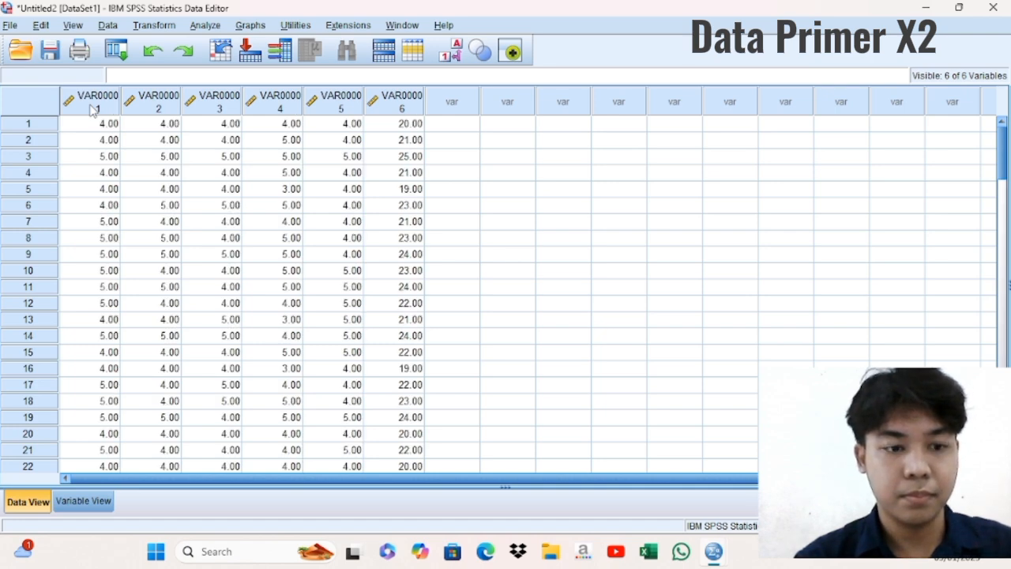
Rename the first three variables of the X2 dataset as BP01, BP02 and BP03
click(79, 503)
click(98, 93)
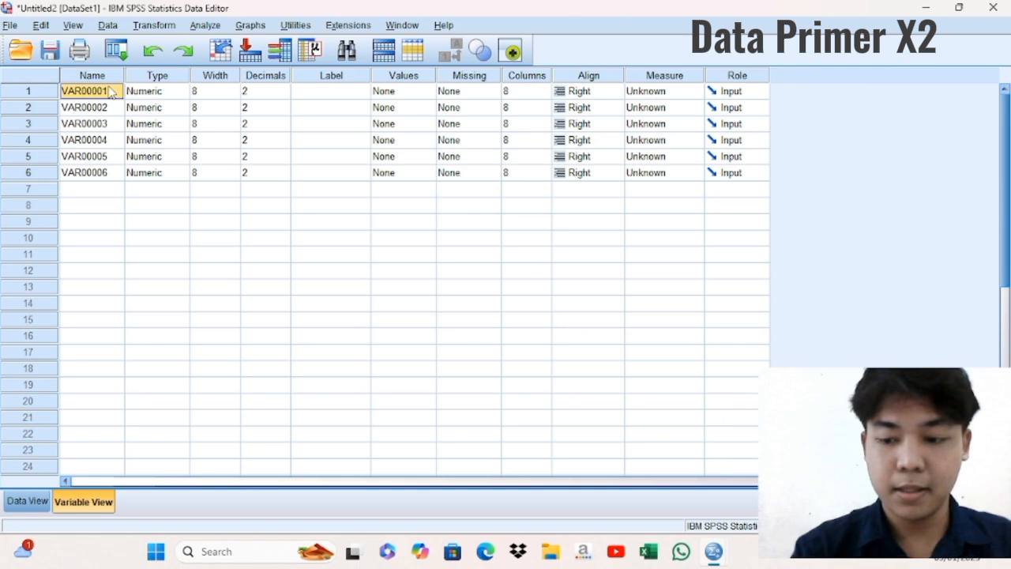
text(BP01)
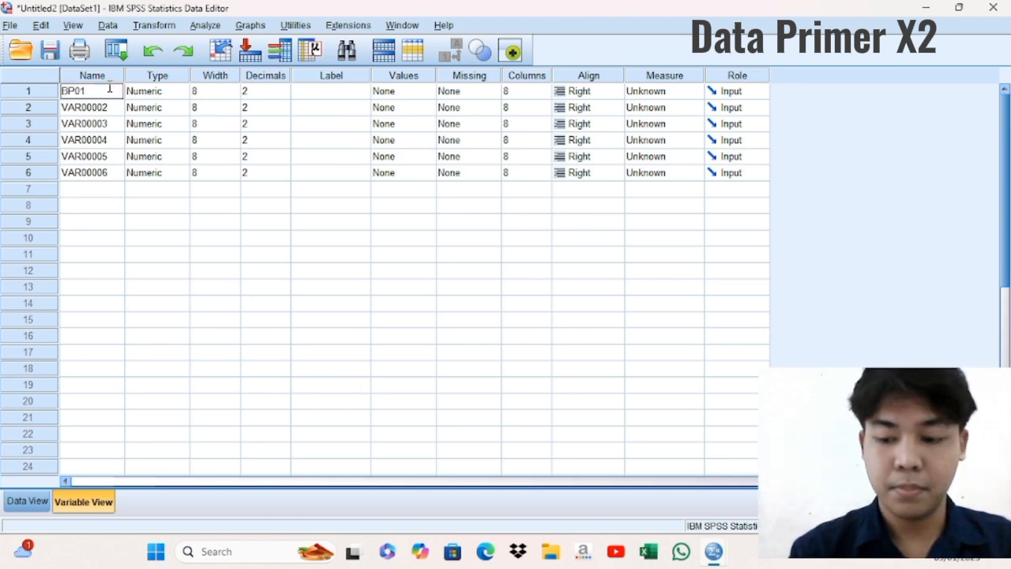
key(Return)
text(B)
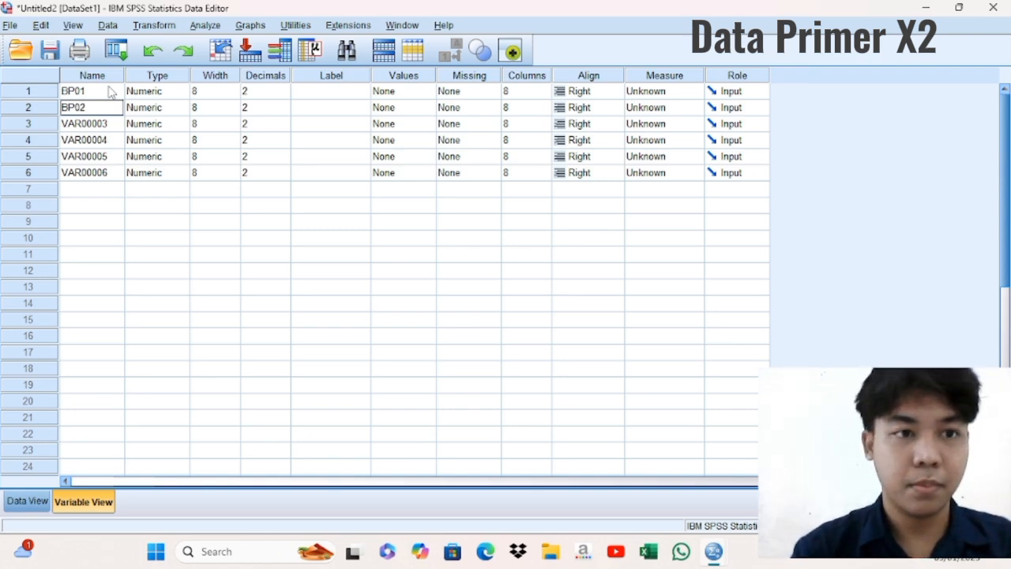
text(P02)
key(Return)
text(B)
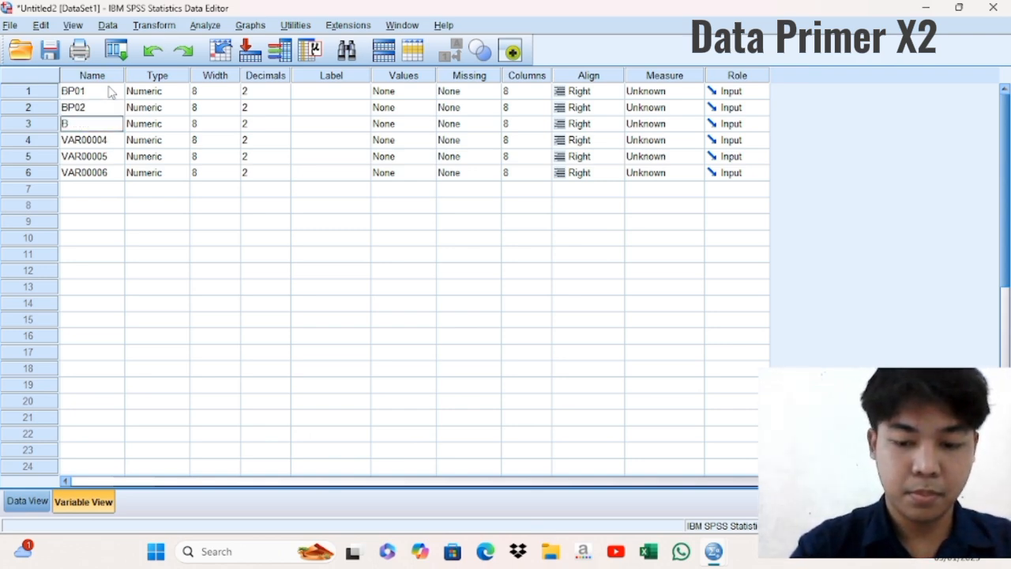
text(P03)
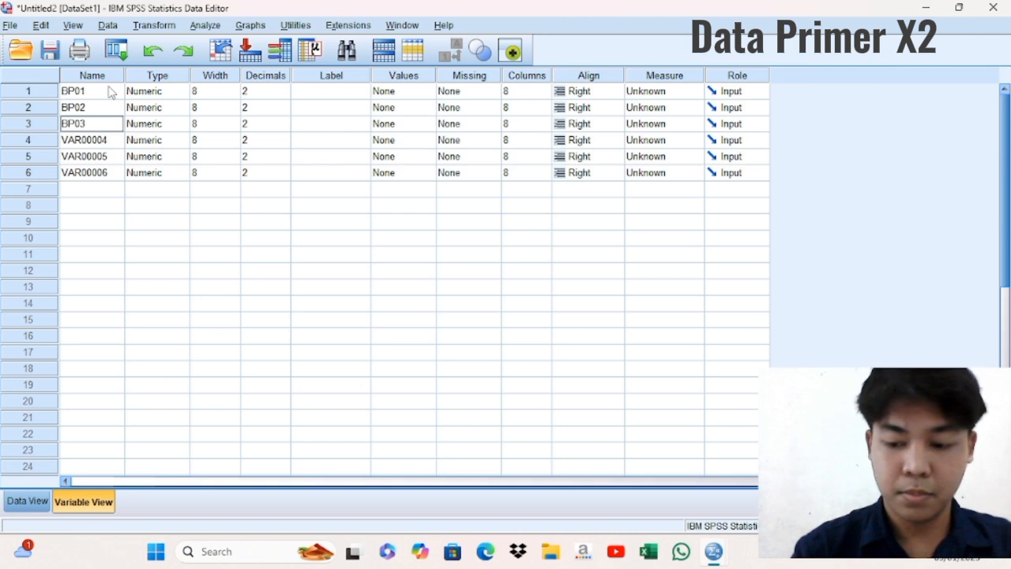
Rename the fourth and fifth variables as BP04 and BP05, and the total-score variable as BPTT
key(Return)
text(BP04)
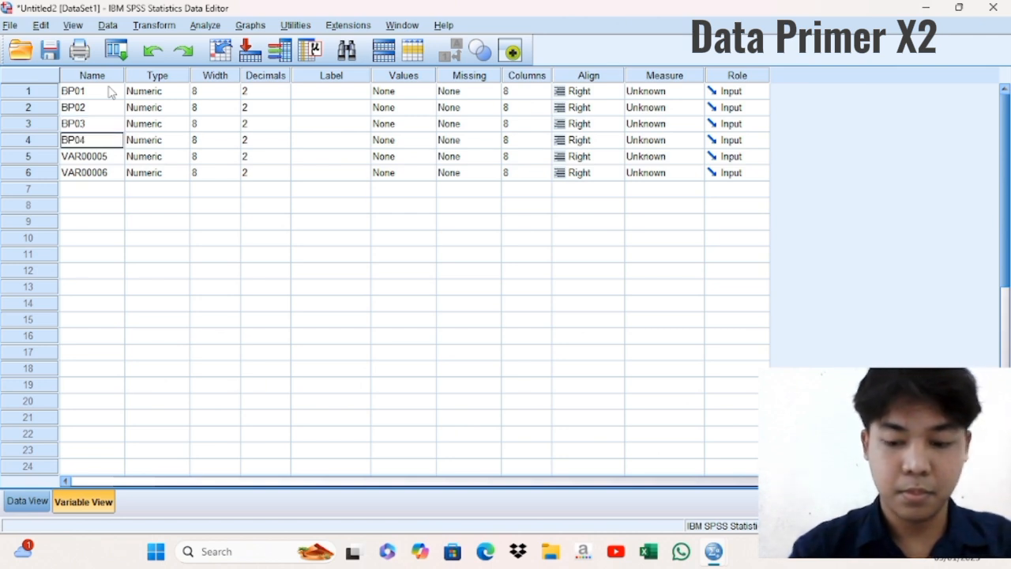
key(Return)
text(BP05)
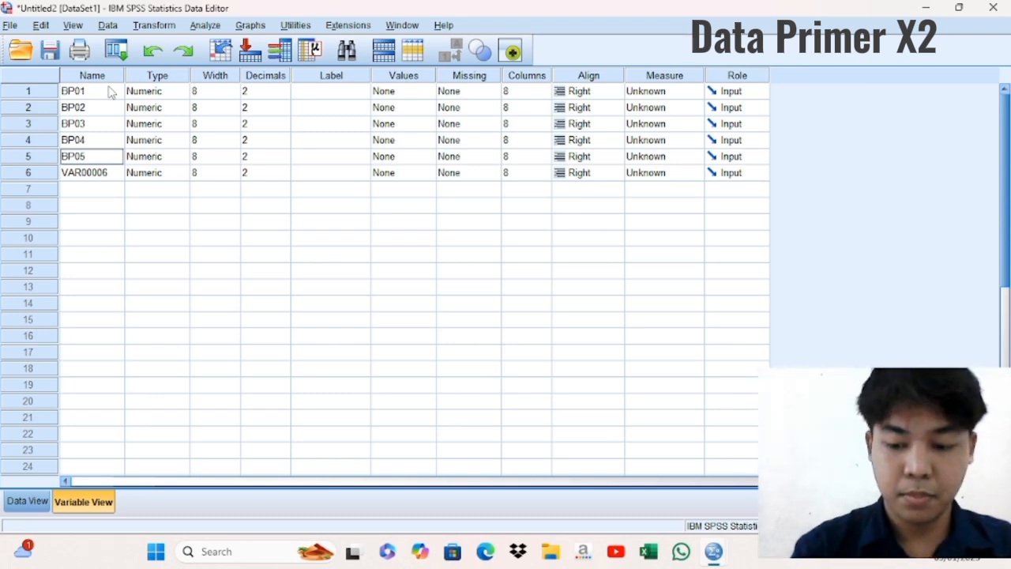
key(Return)
text(BPTT)
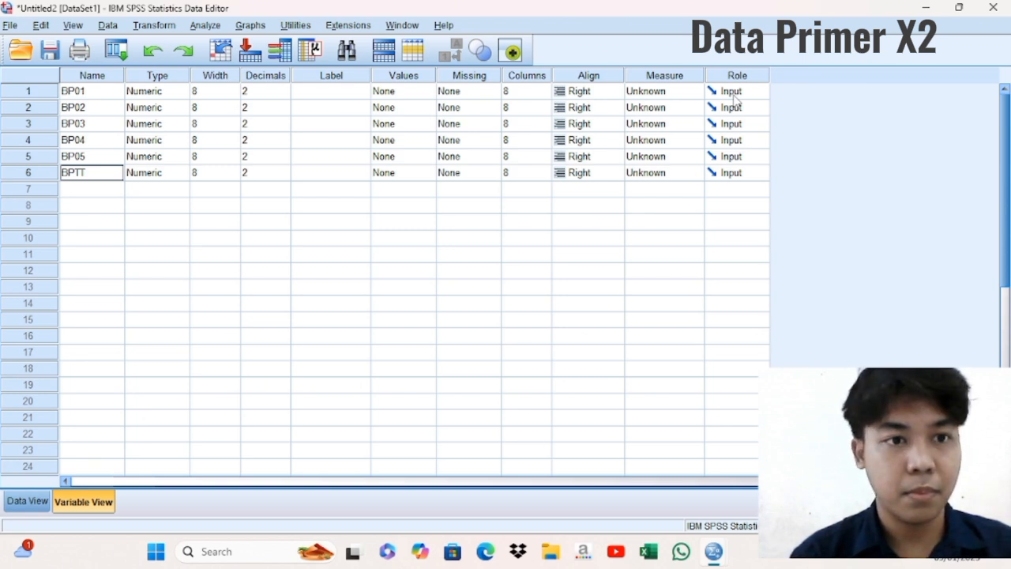
Set the measurement level of all six variables, BP01 to BP05 and BPTT, to Ordinal
click(682, 93)
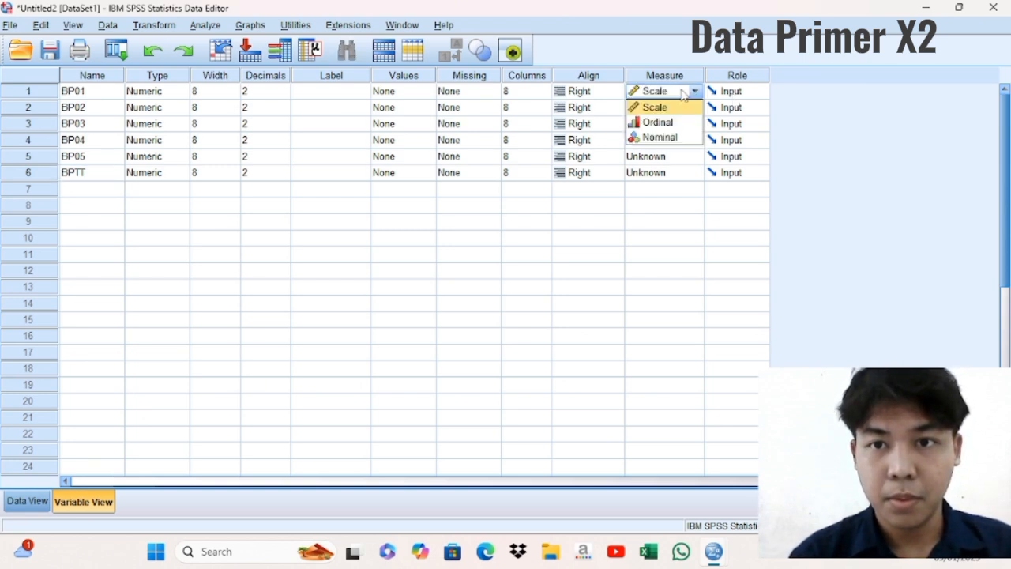
click(682, 128)
click(675, 107)
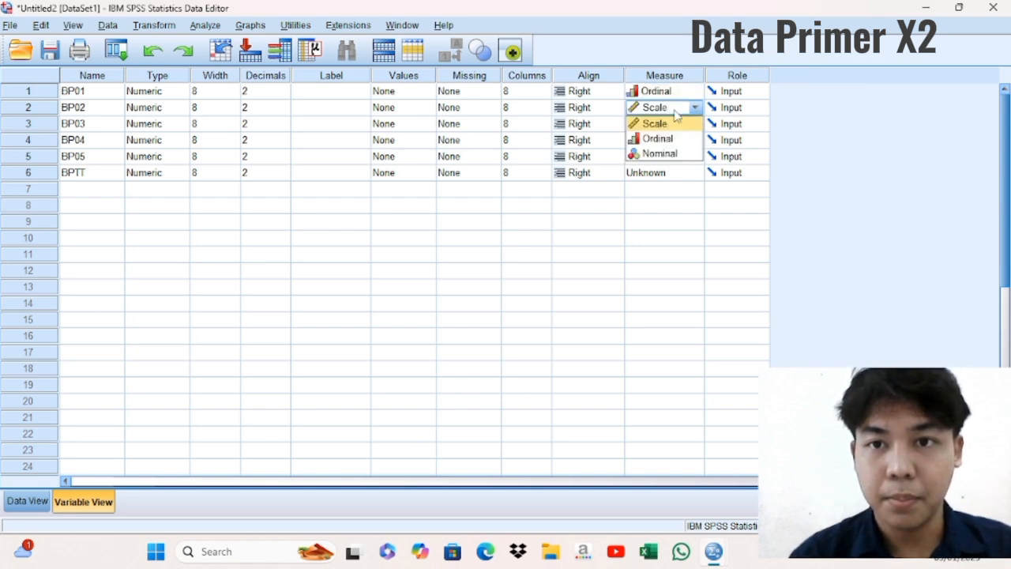
click(669, 138)
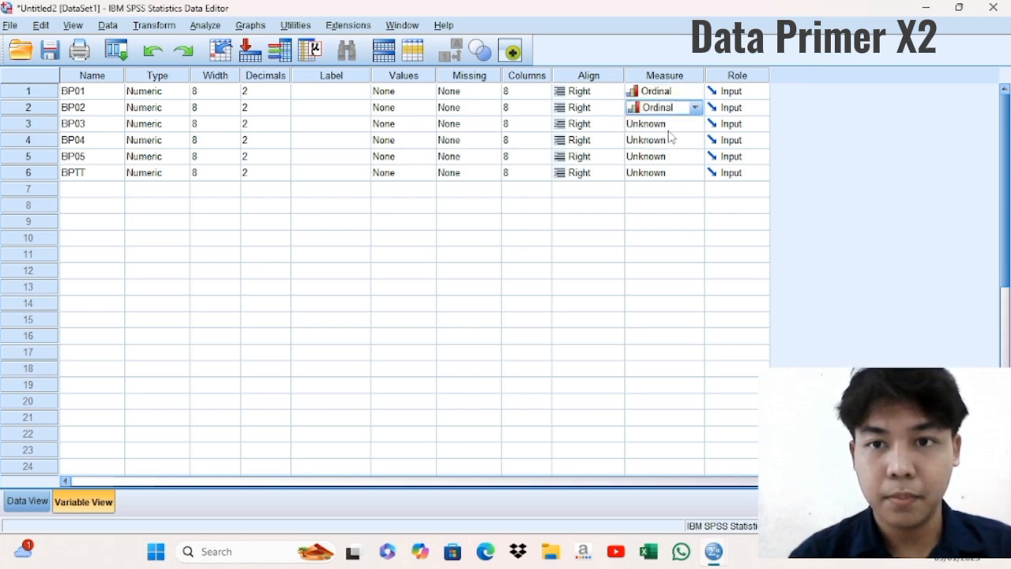
click(669, 128)
click(670, 155)
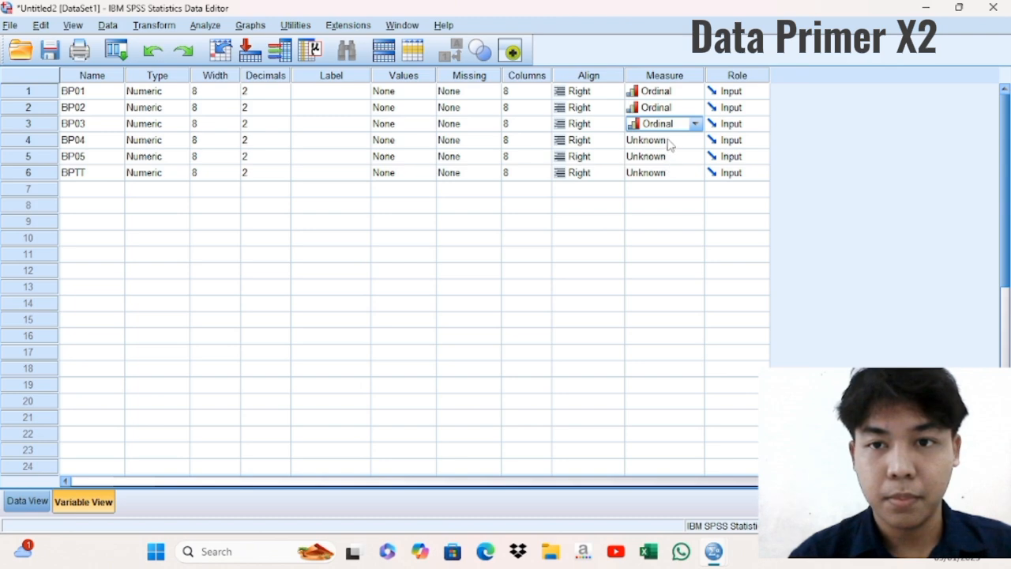
click(670, 141)
click(666, 170)
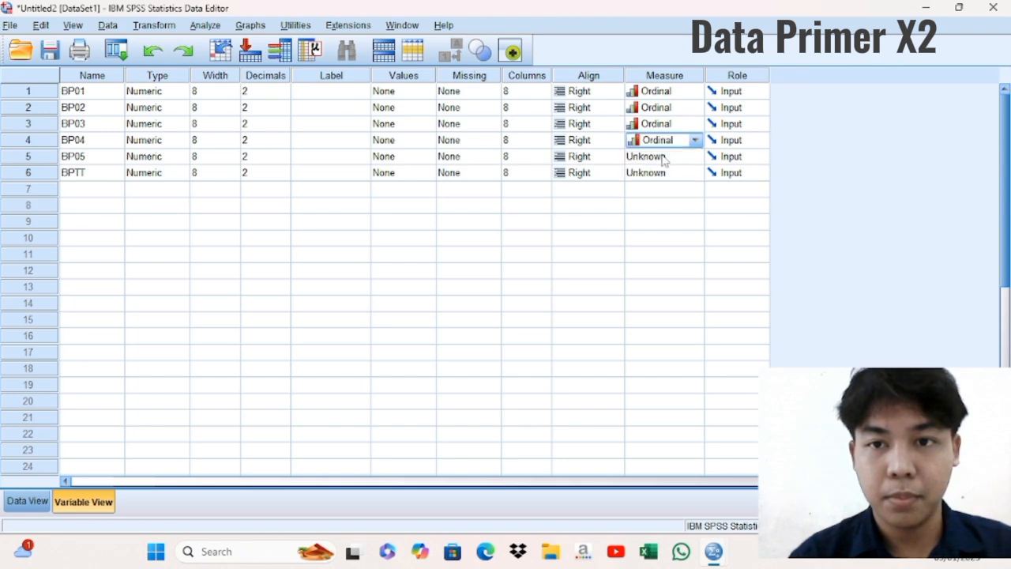
click(665, 156)
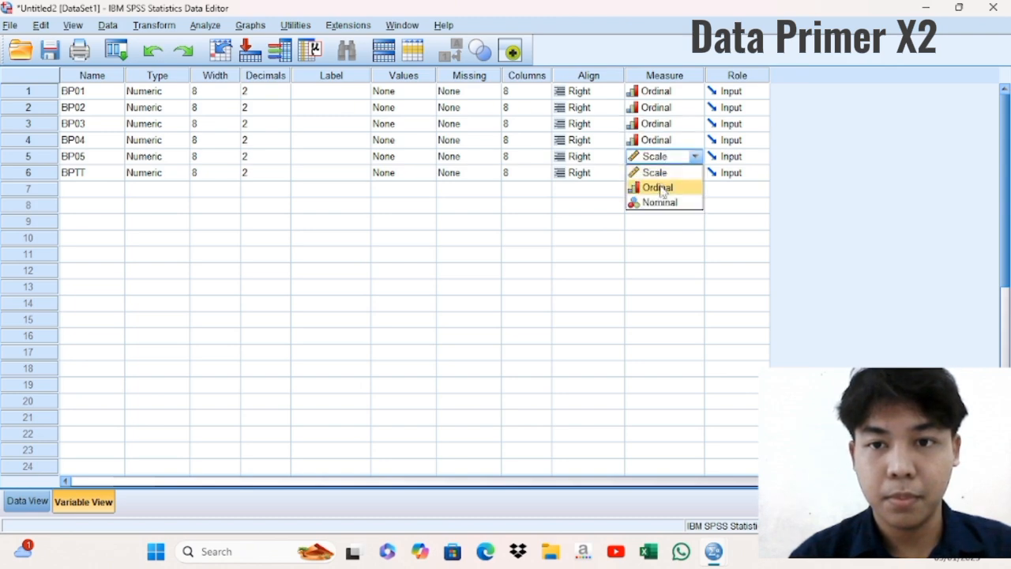
click(660, 187)
click(663, 172)
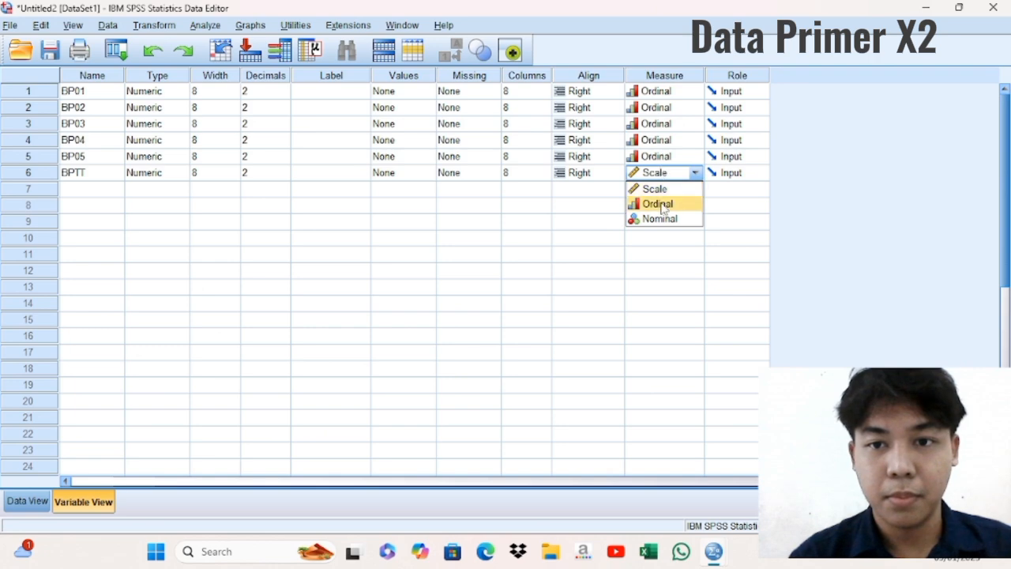
click(660, 203)
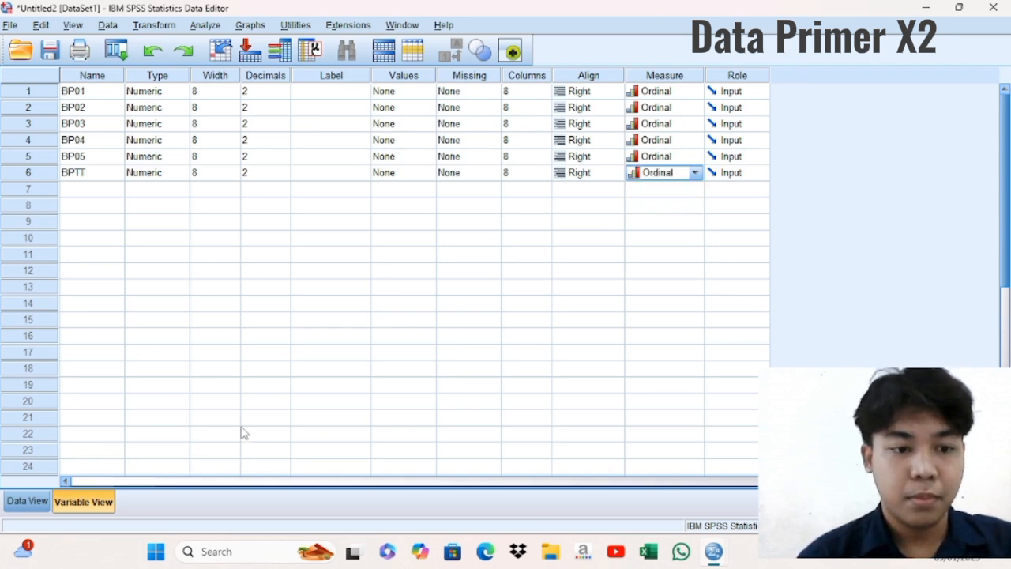
Start a bivariate correlation on the X2 data and include BP01 to BP05 and BPTT as its variables
click(40, 502)
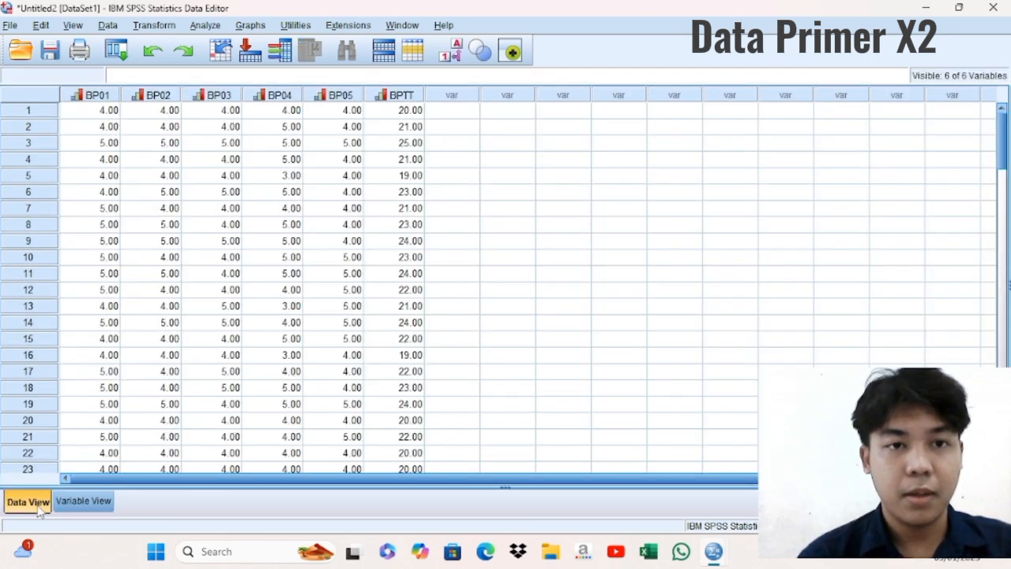
click(206, 26)
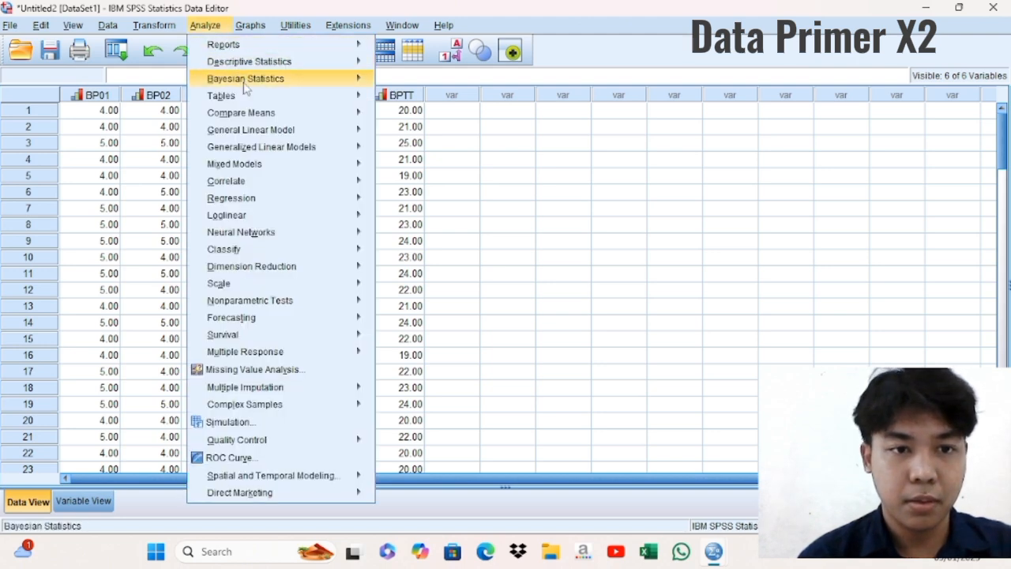
mouse_move(251, 182)
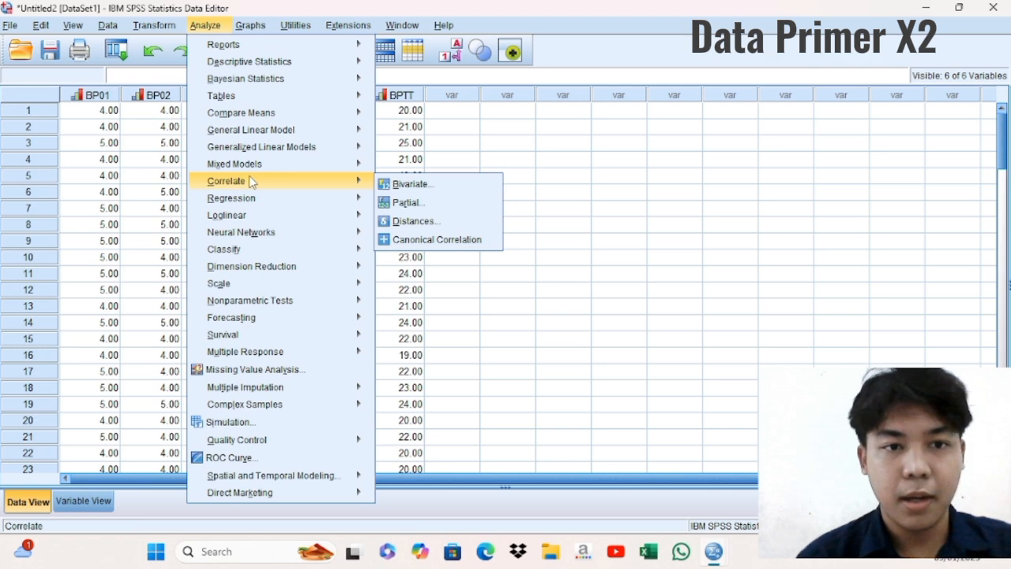
click(393, 187)
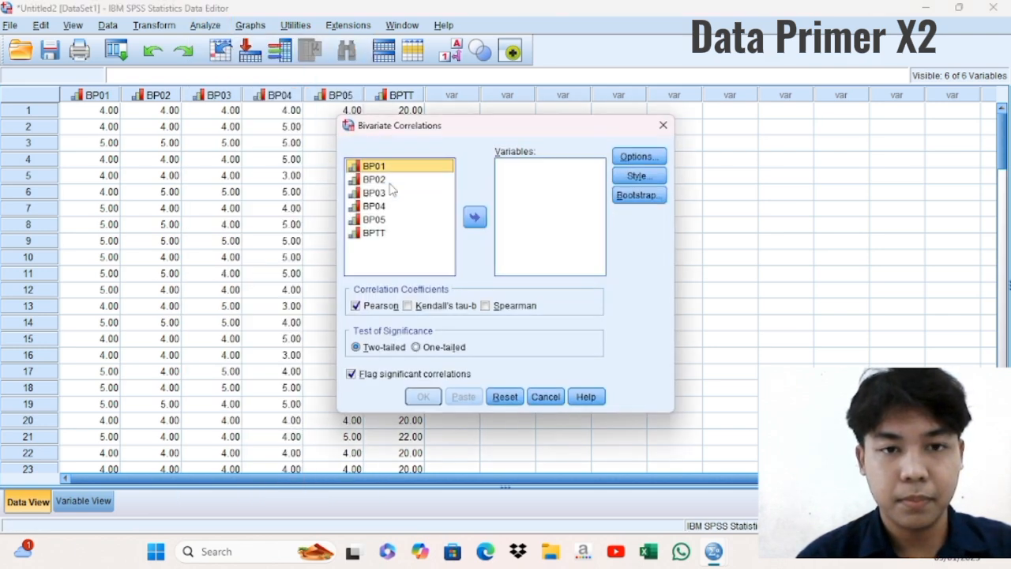
double_click(385, 167)
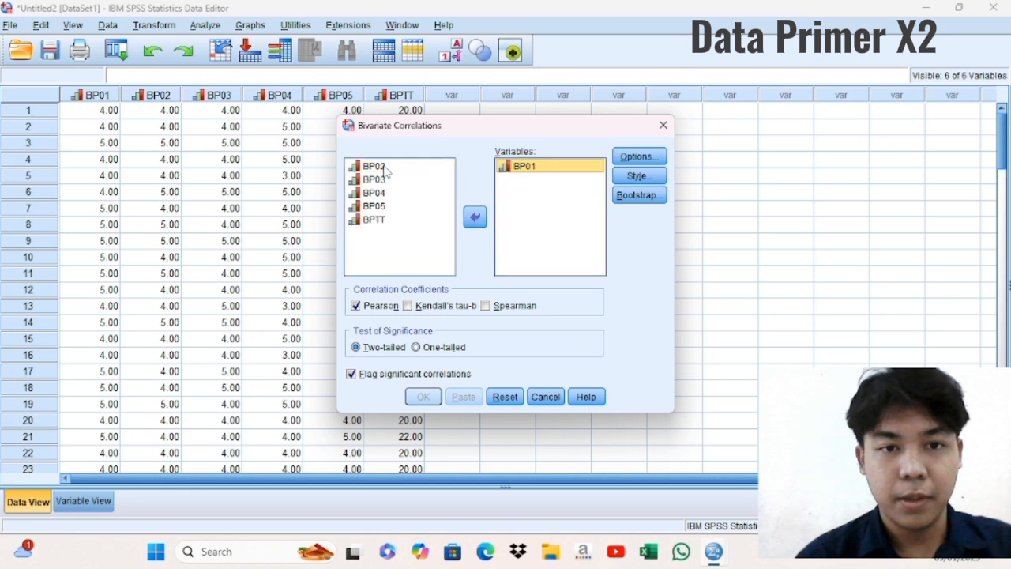
double_click(384, 167)
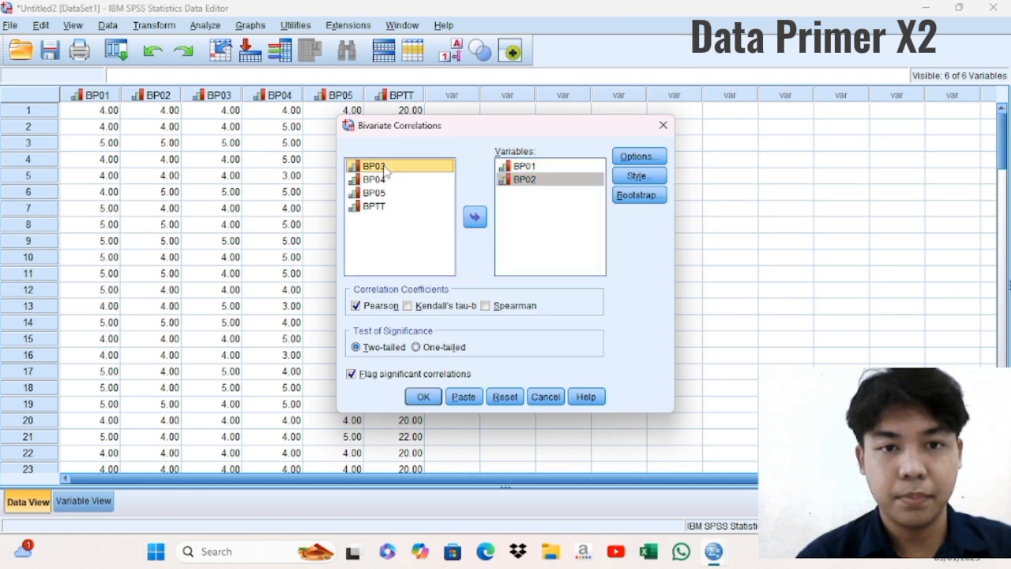
double_click(384, 167)
double_click(385, 167)
double_click(385, 168)
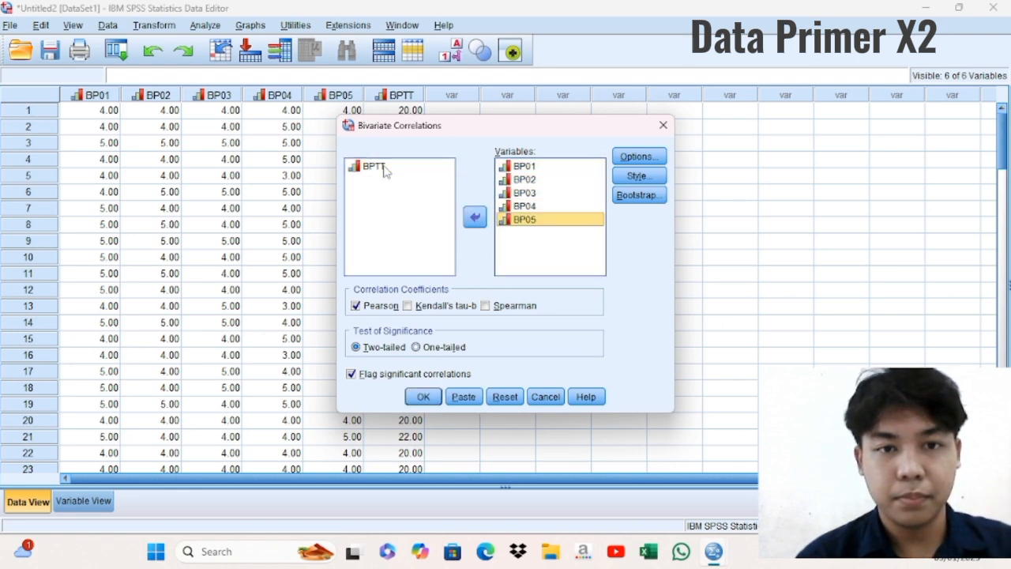
double_click(385, 168)
Review the correlation's options, table style and bootstrap settings, keep the defaults, and run the two-tailed Pearson correlation with significant correlations flagged
click(640, 157)
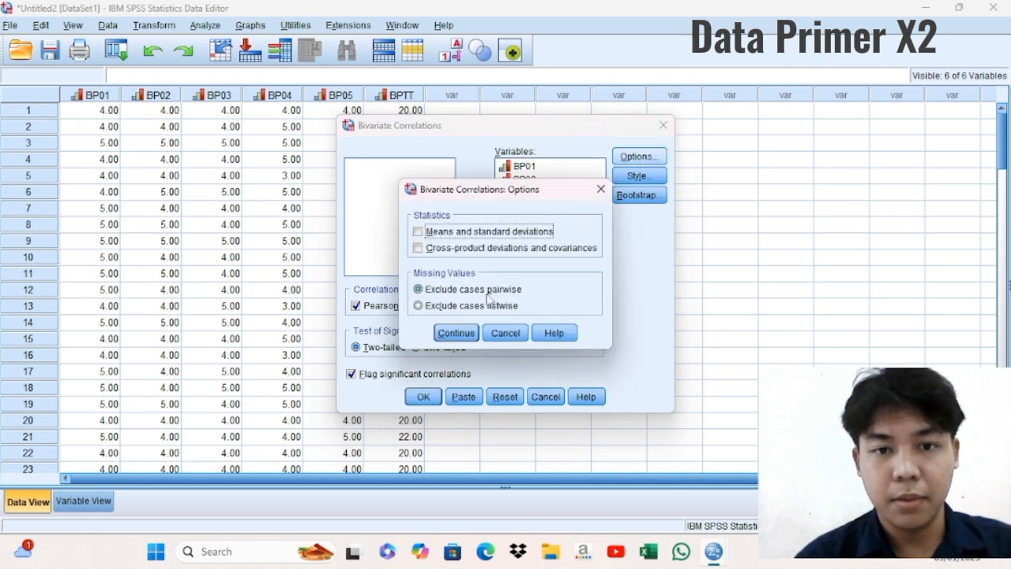
click(465, 336)
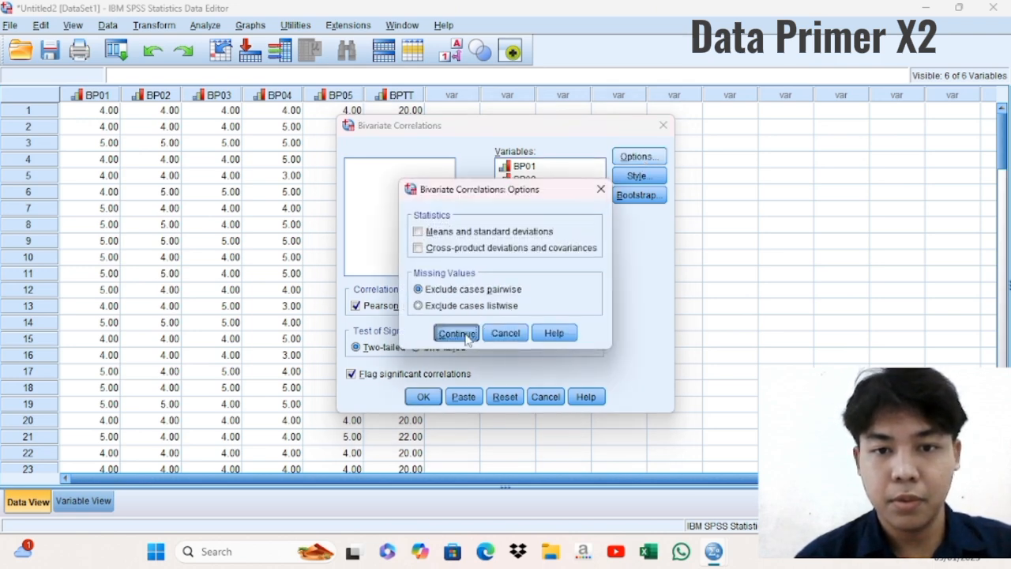
click(636, 175)
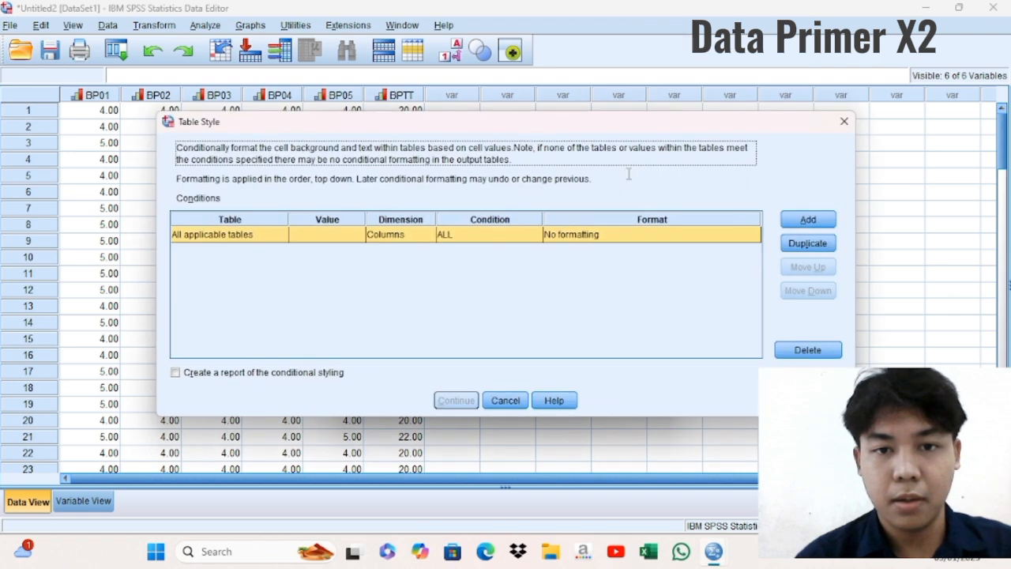
click(507, 400)
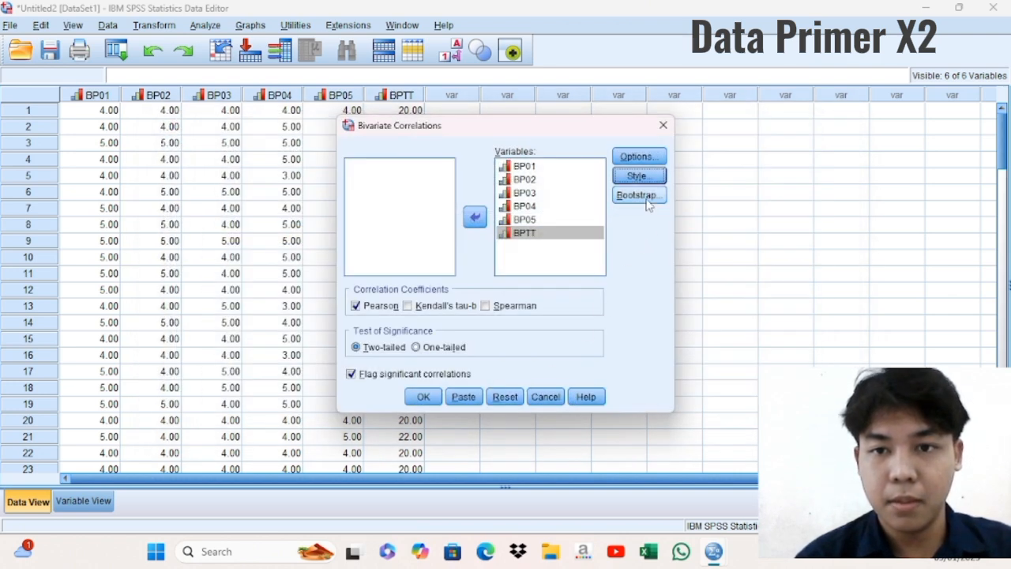
click(646, 195)
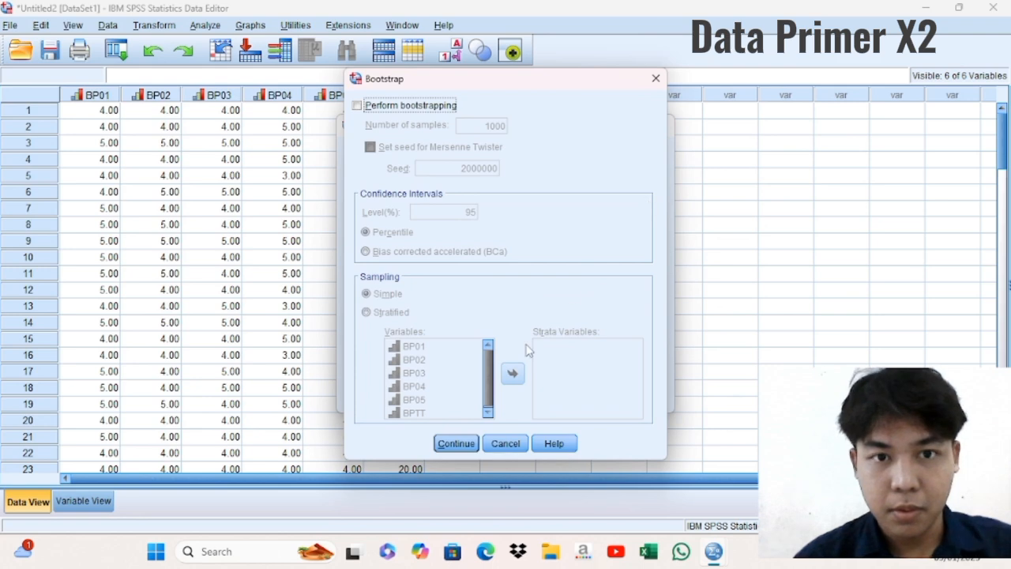
click(463, 445)
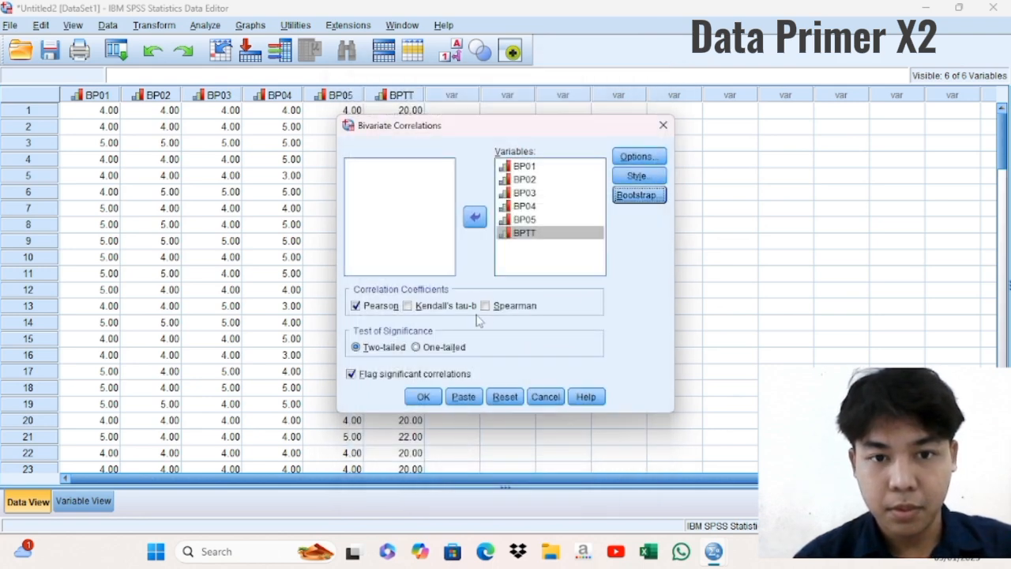
click(424, 397)
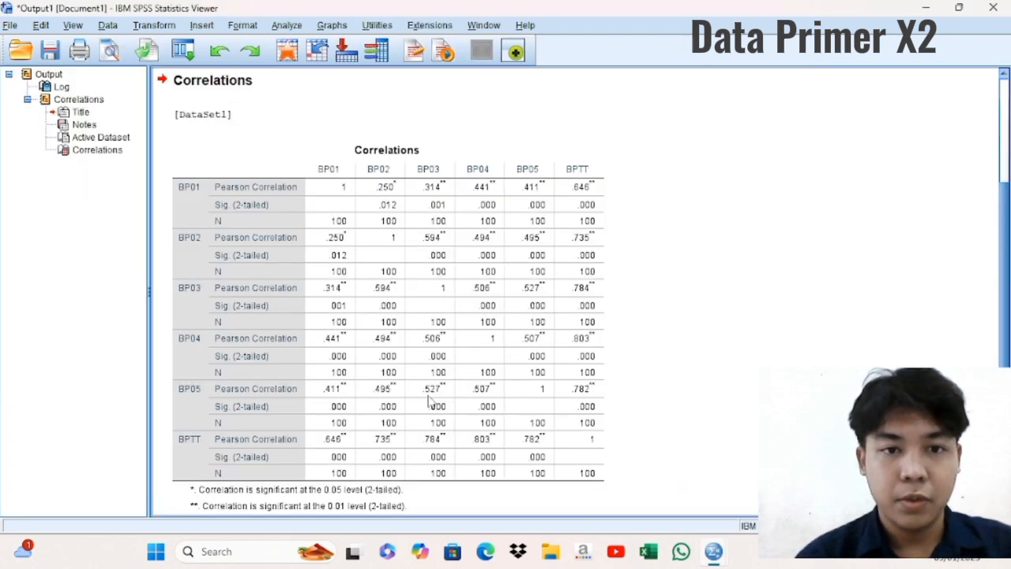
Return to the X2 data and start a reliability analysis with BP01 to BP05 as items, leaving out the total BPTT
click(431, 402)
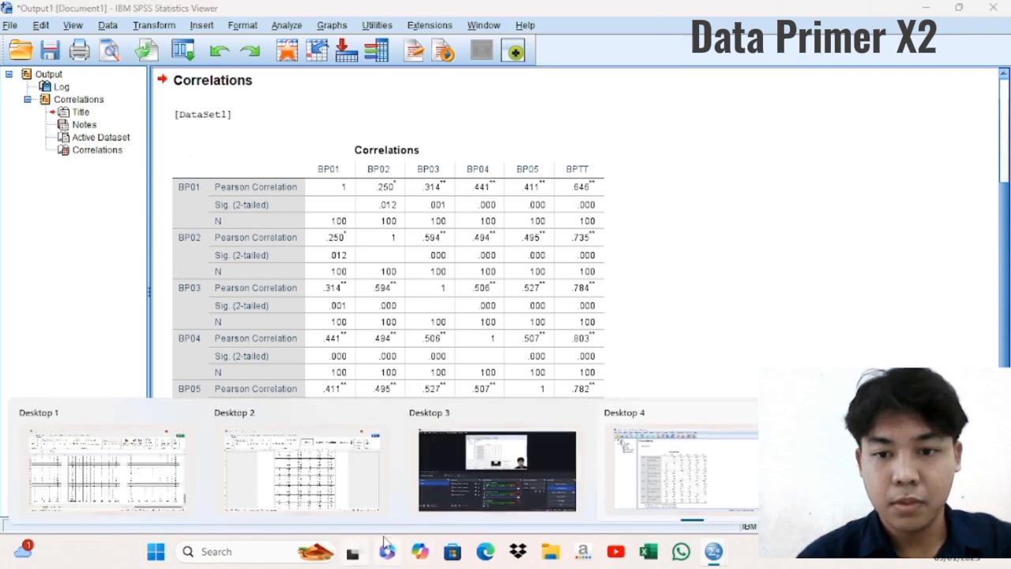
click(353, 555)
click(615, 246)
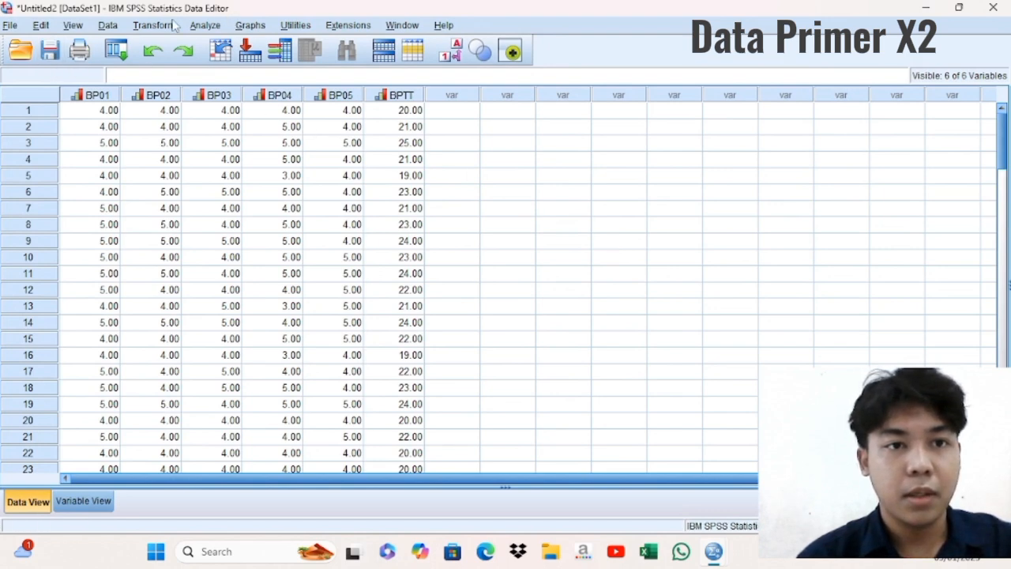
click(203, 25)
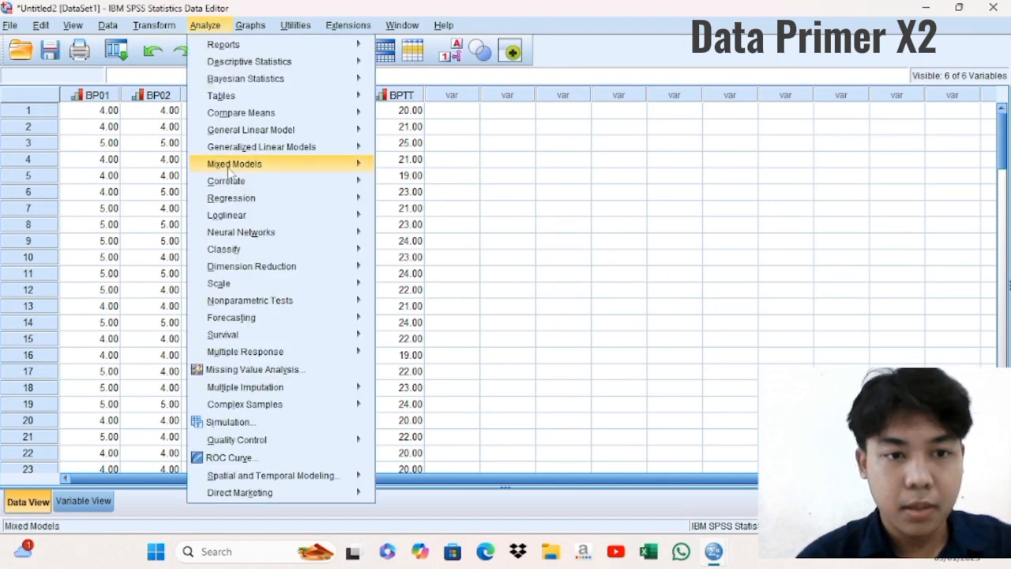
mouse_move(245, 224)
mouse_move(266, 291)
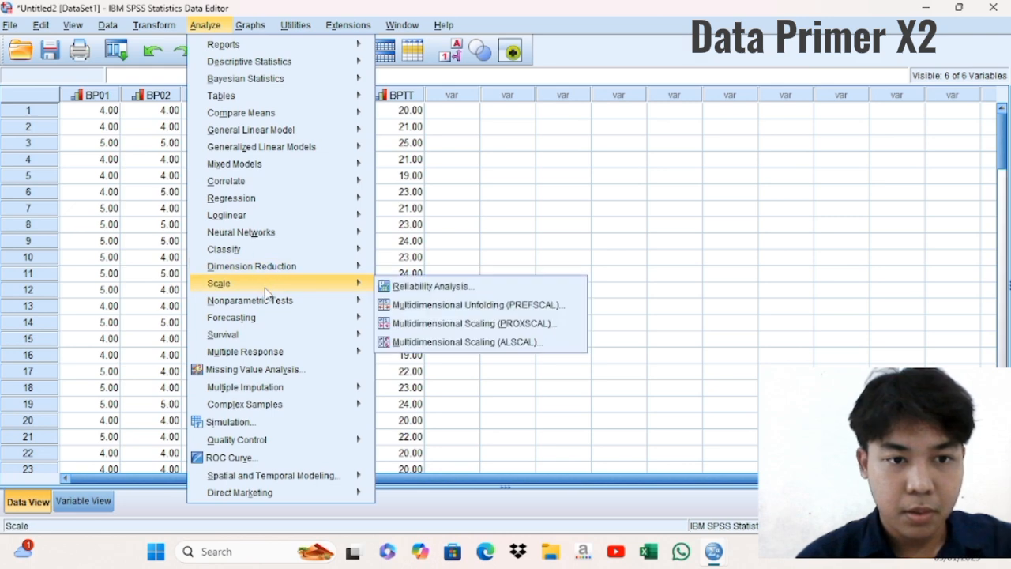
click(398, 289)
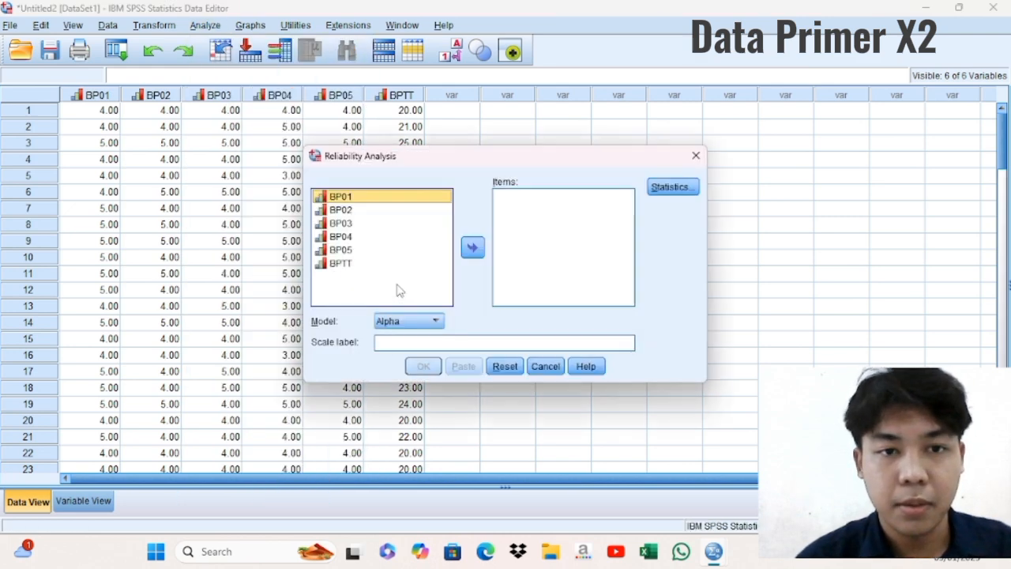
double_click(383, 197)
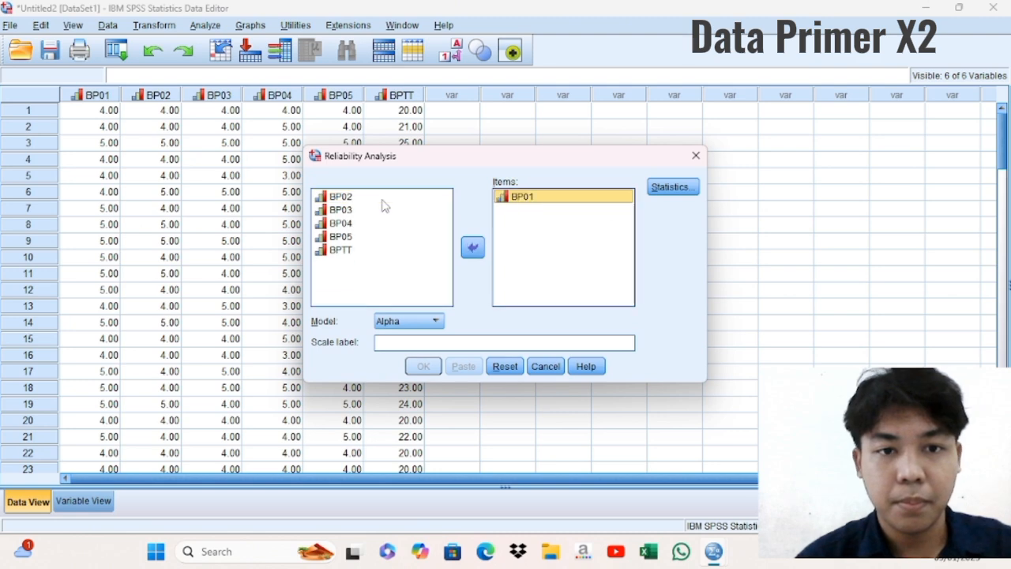
double_click(383, 201)
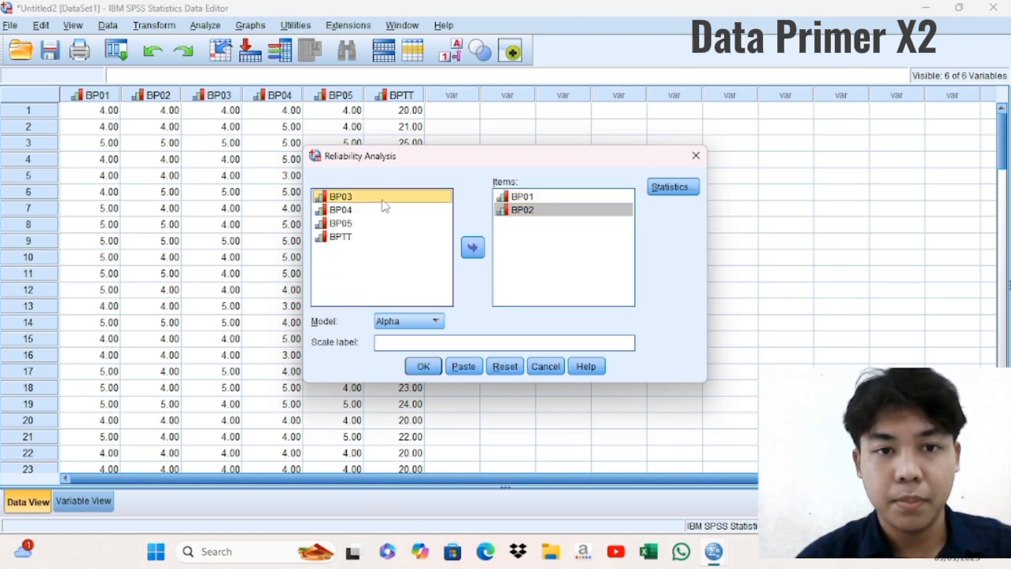
double_click(383, 199)
double_click(383, 199)
double_click(383, 199)
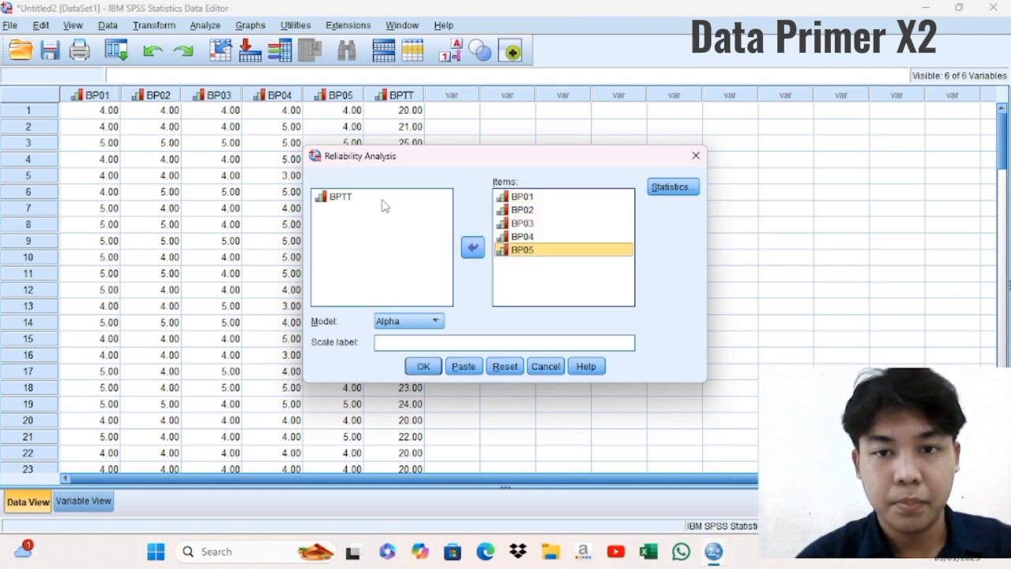
Request inter-item correlations and covariances, and run the reliability analysis with the Alpha model
click(680, 189)
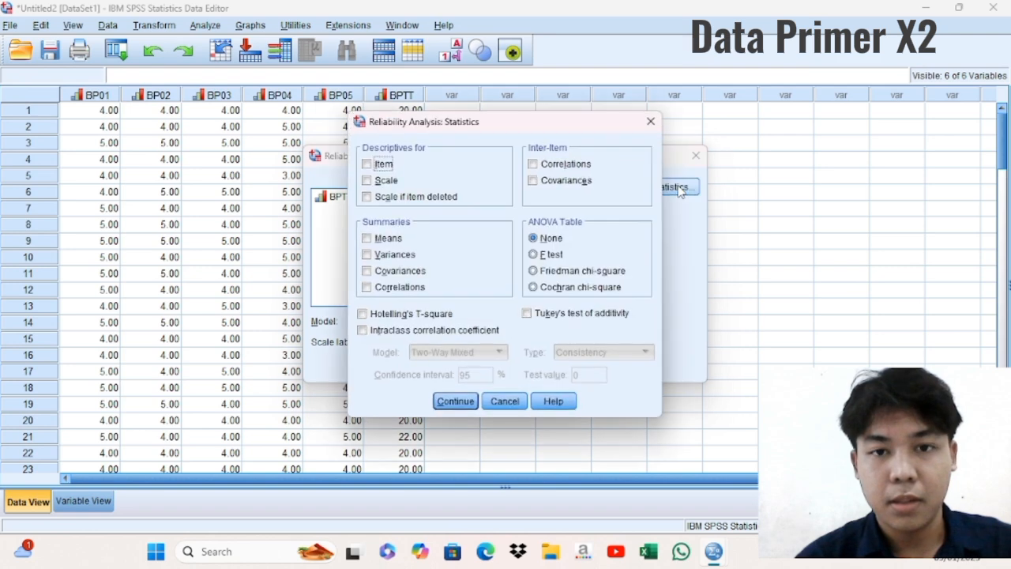
click(533, 164)
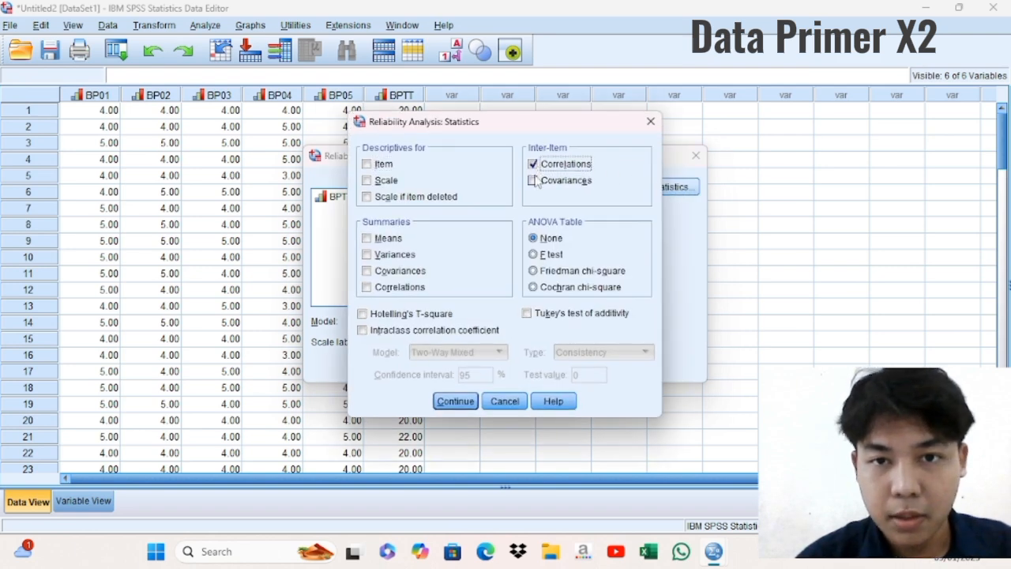
click(533, 180)
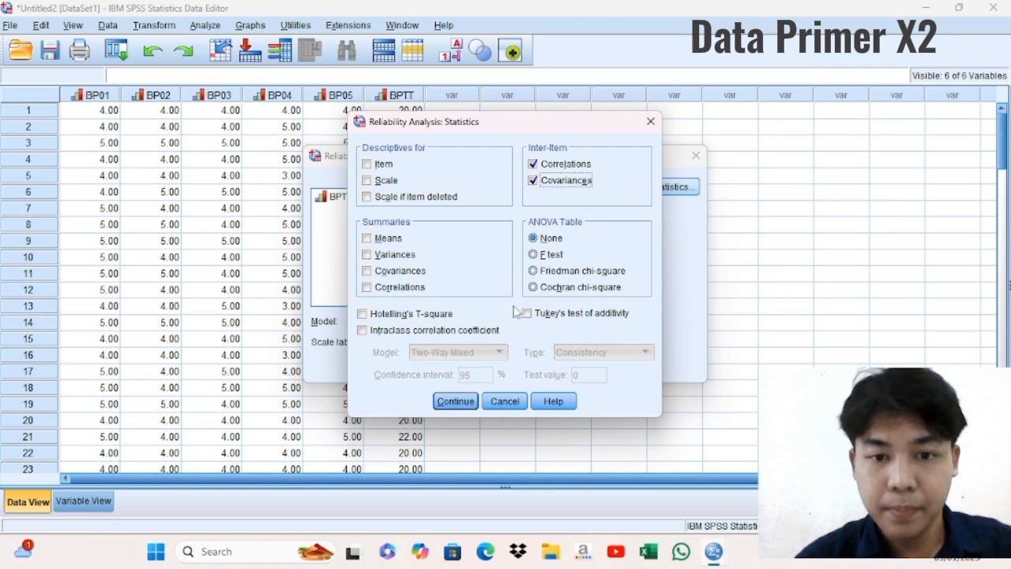
click(463, 405)
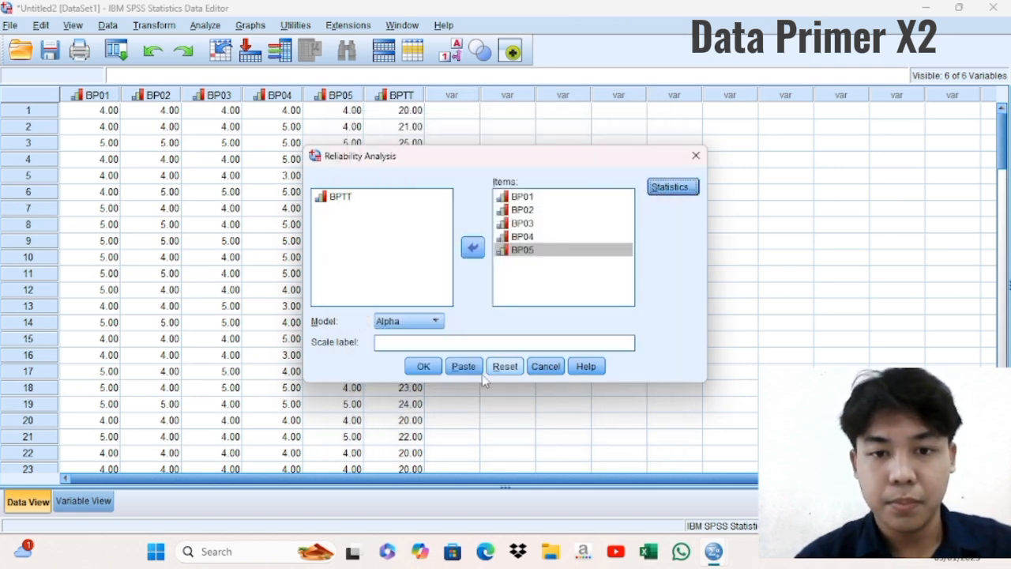
click(425, 367)
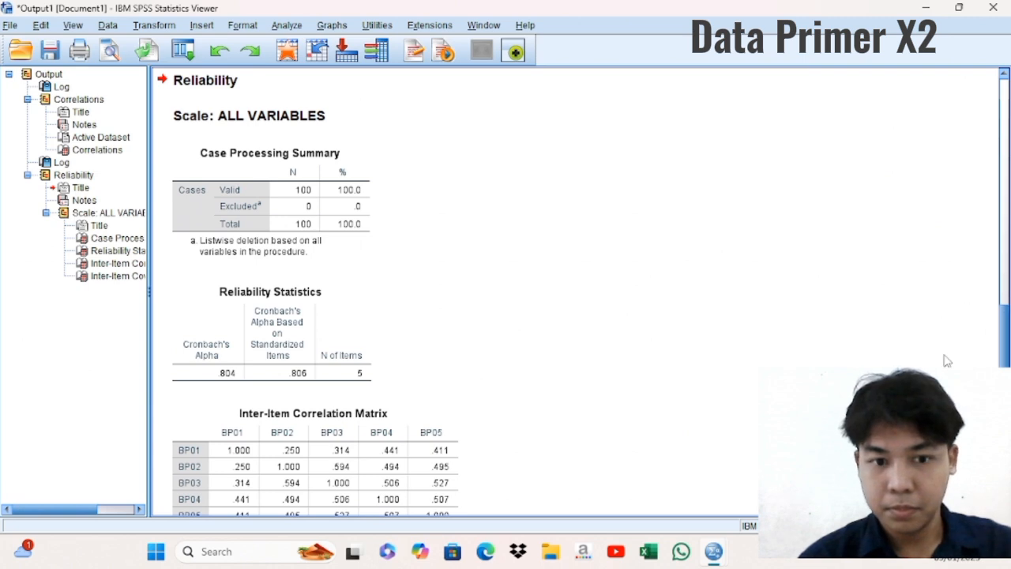
Compare the BPTT correlations and significance values with the r table in the Word appendix, and examine the Cronbach's Alpha and inter-item tables
scroll(849, 357, down, 5)
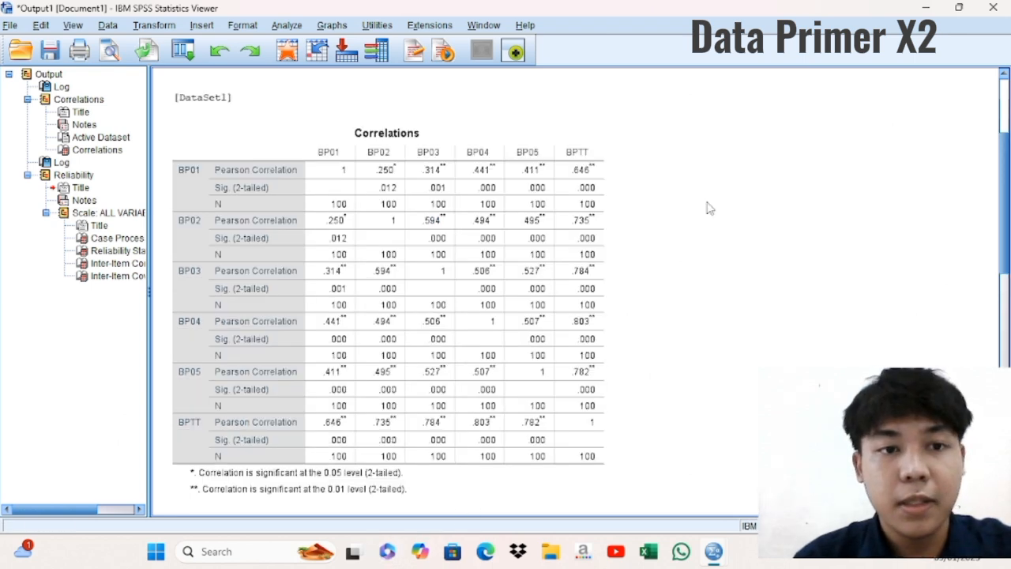
click(581, 190)
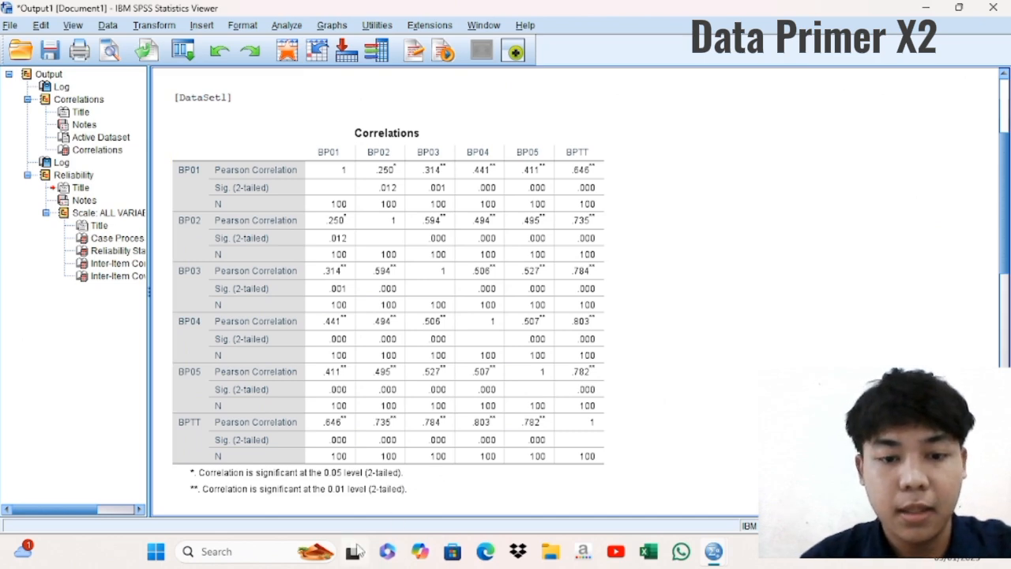
mouse_move(357, 553)
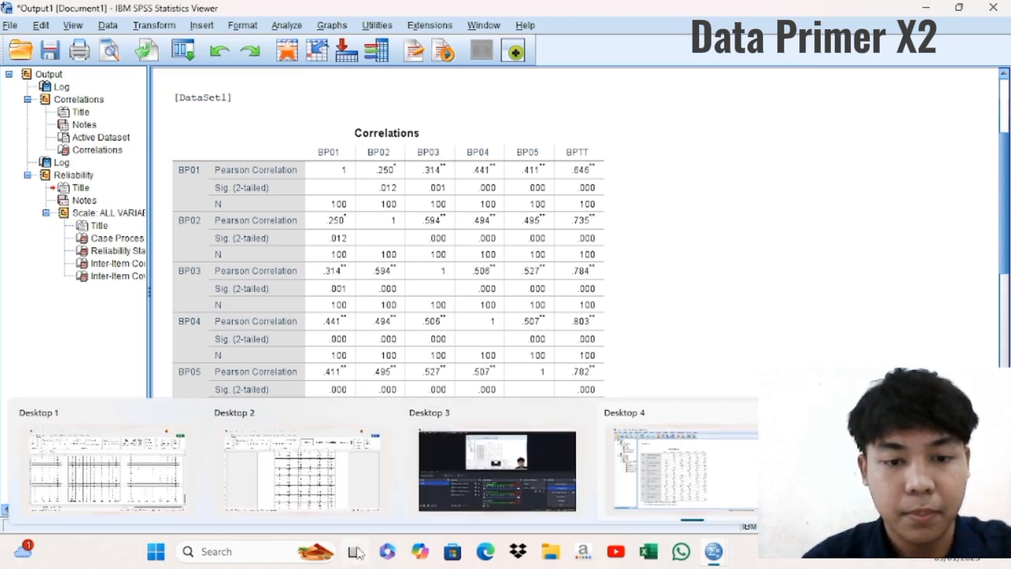
click(345, 483)
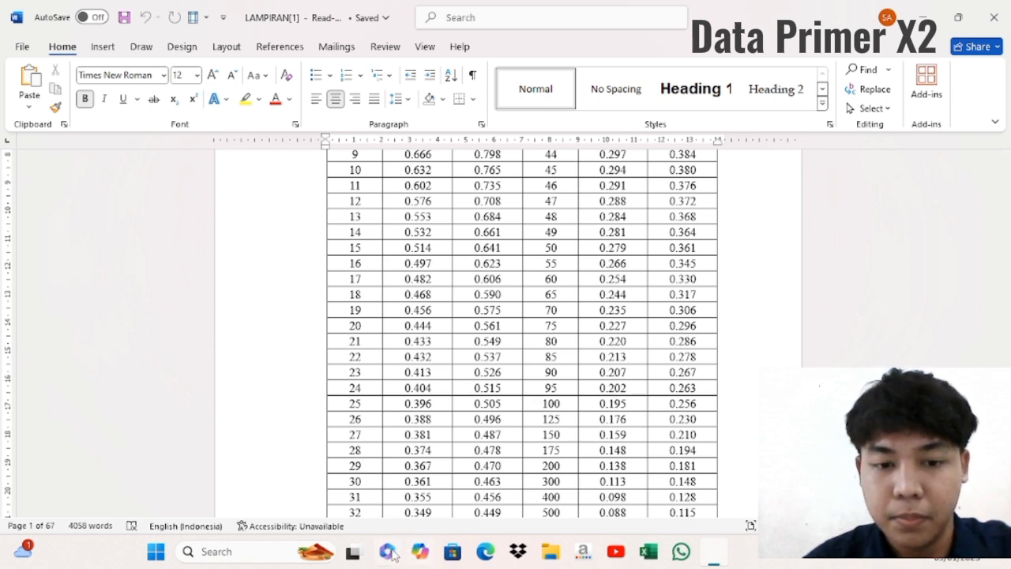
mouse_move(354, 557)
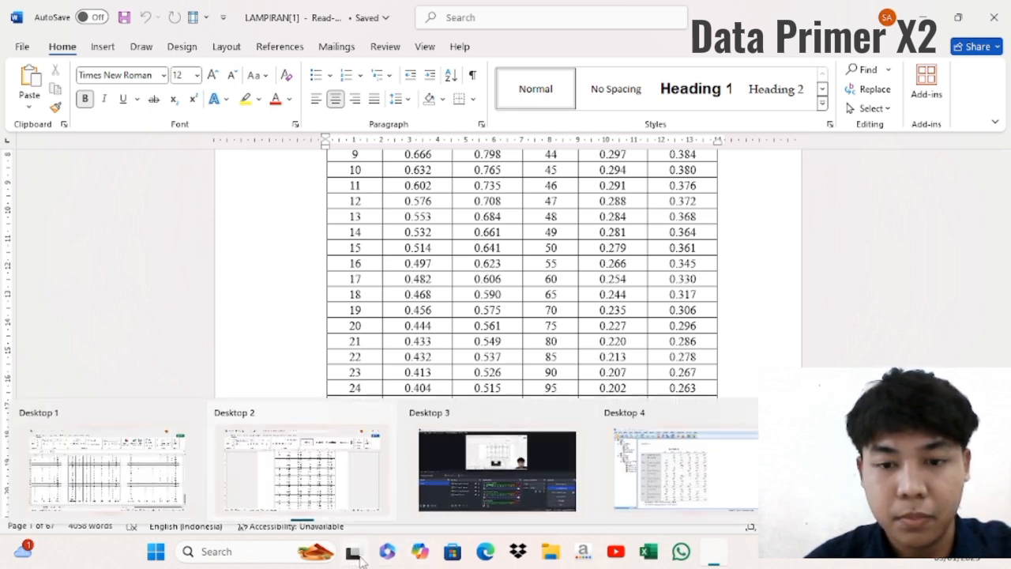
click(687, 488)
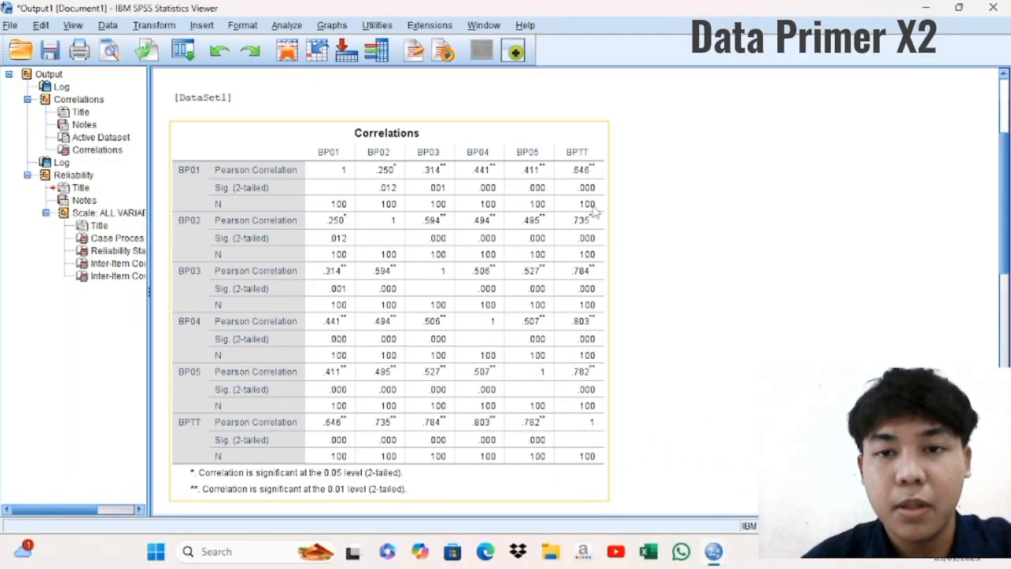
click(624, 277)
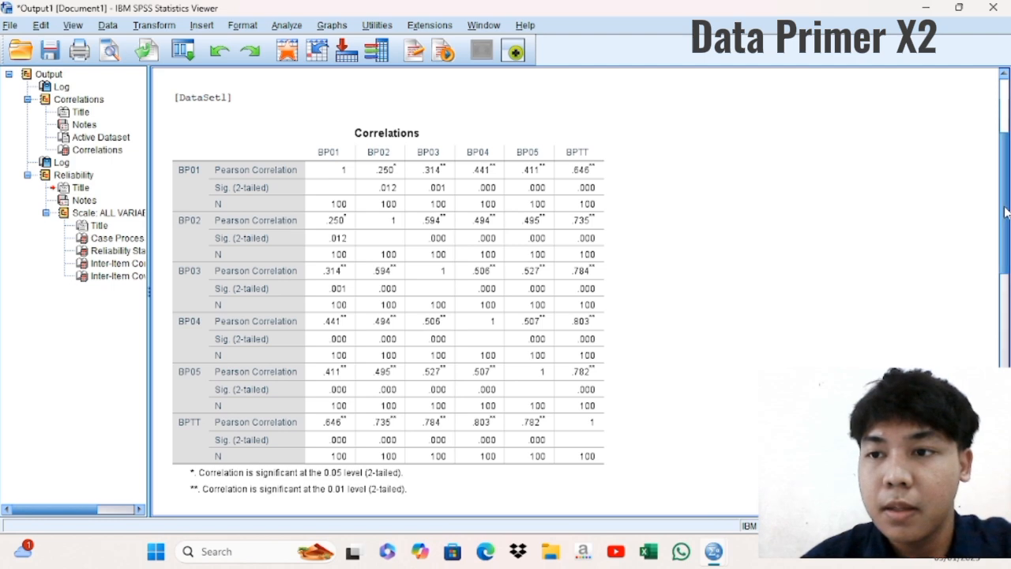
scroll(1007, 212, down, 5)
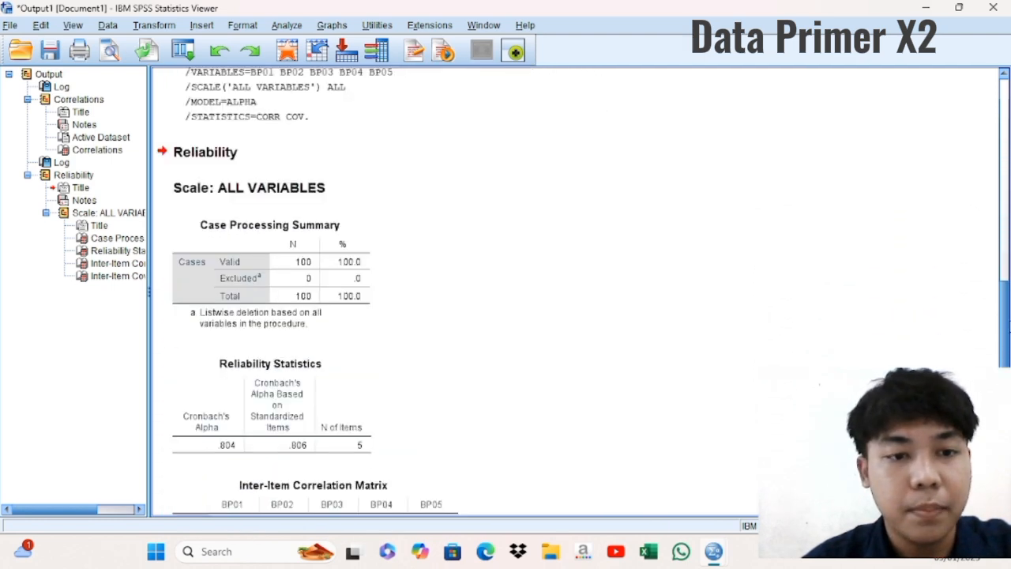
scroll(505, 292, down, 2)
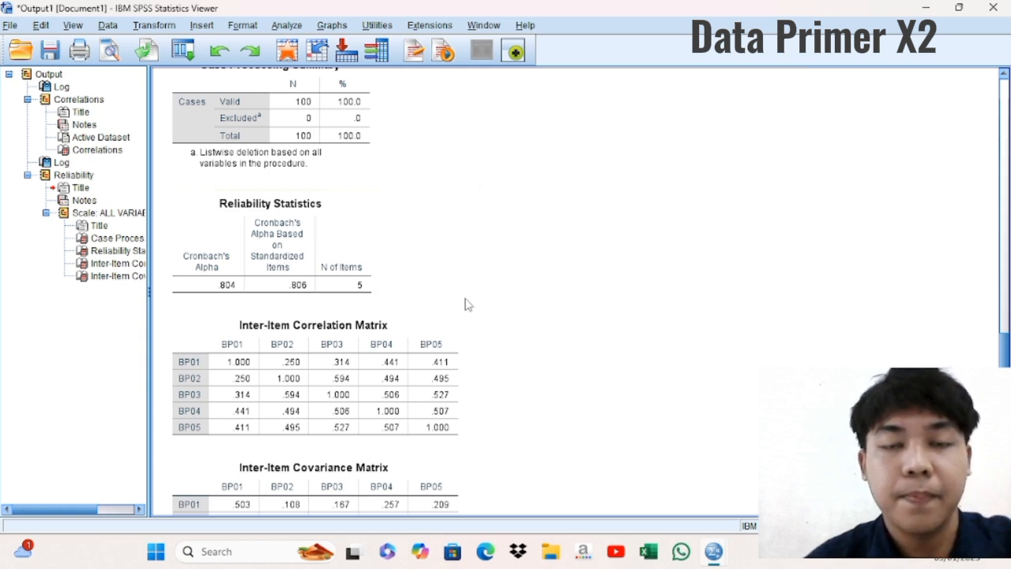
Copy the X3 scores P1 to P5 and Total for respondents 1 to 100 from Excel into the empty SPSS data sheet
click(352, 553)
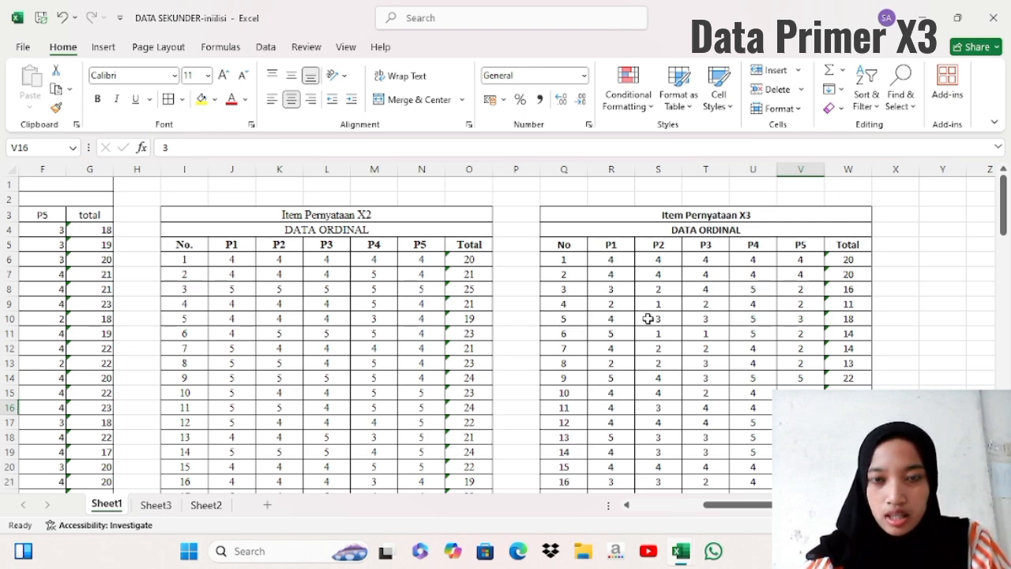
click(610, 260)
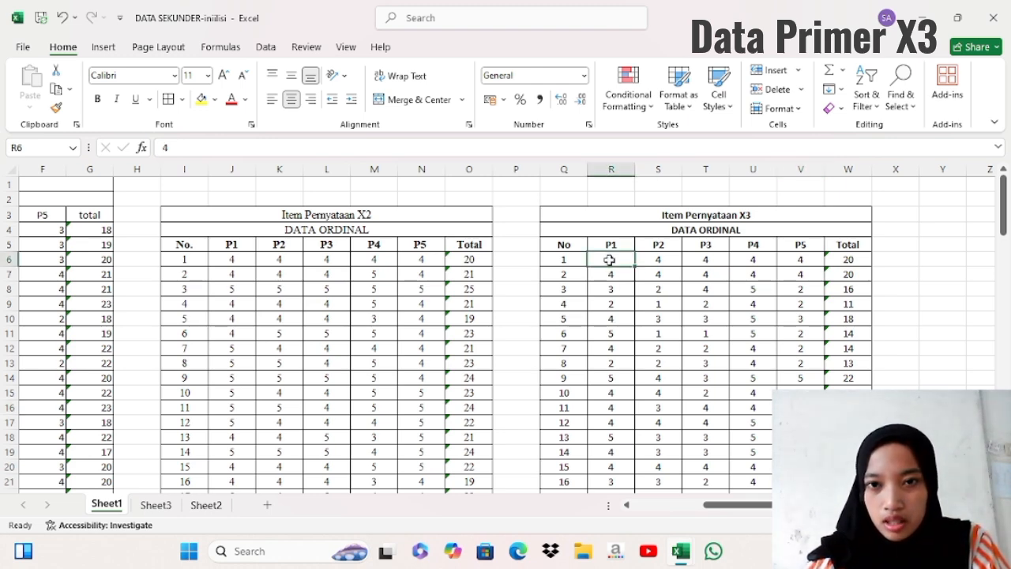
drag(609, 260, 841, 498)
drag(848, 503, 849, 436)
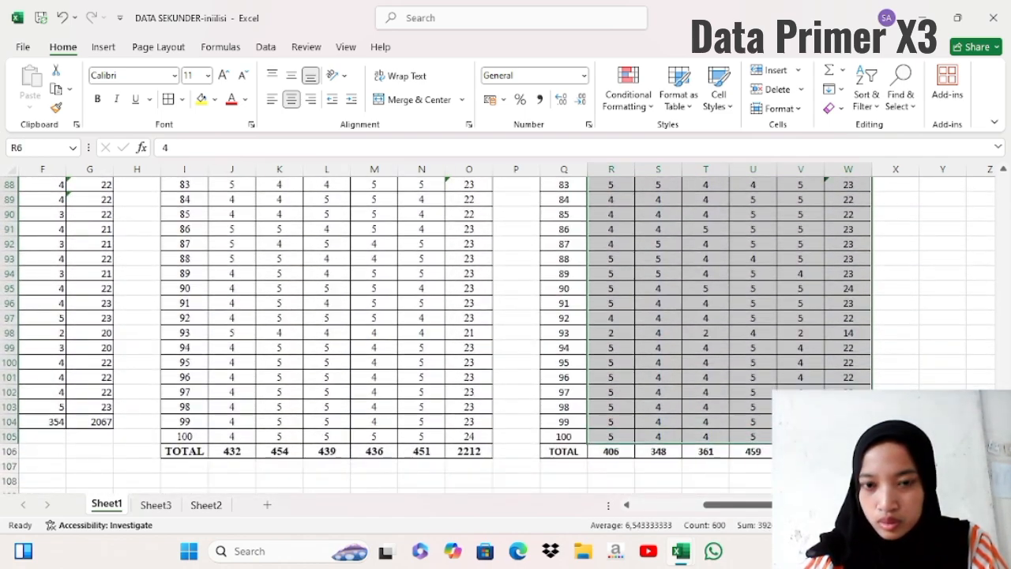
key(ctrl+c)
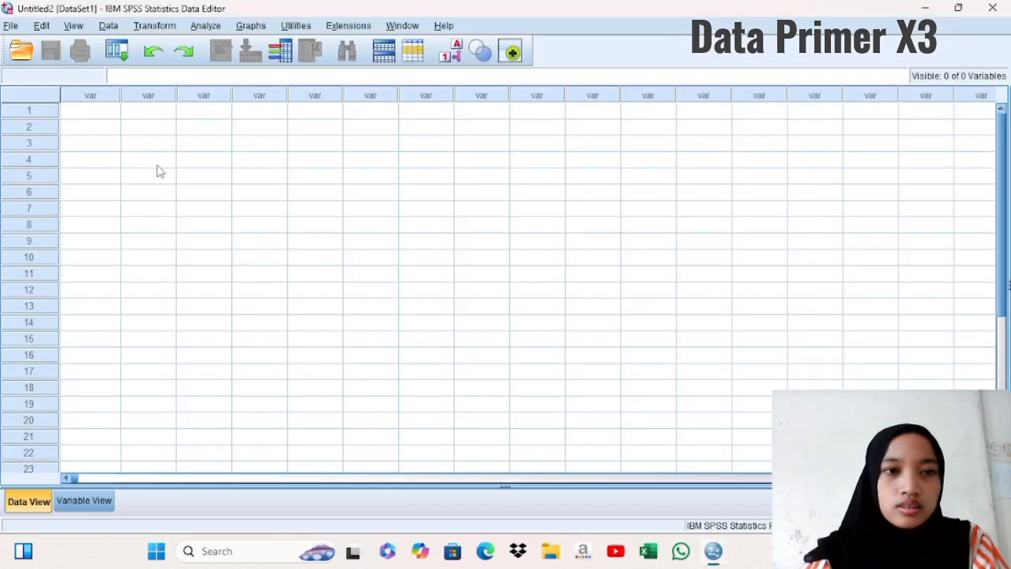
click(102, 115)
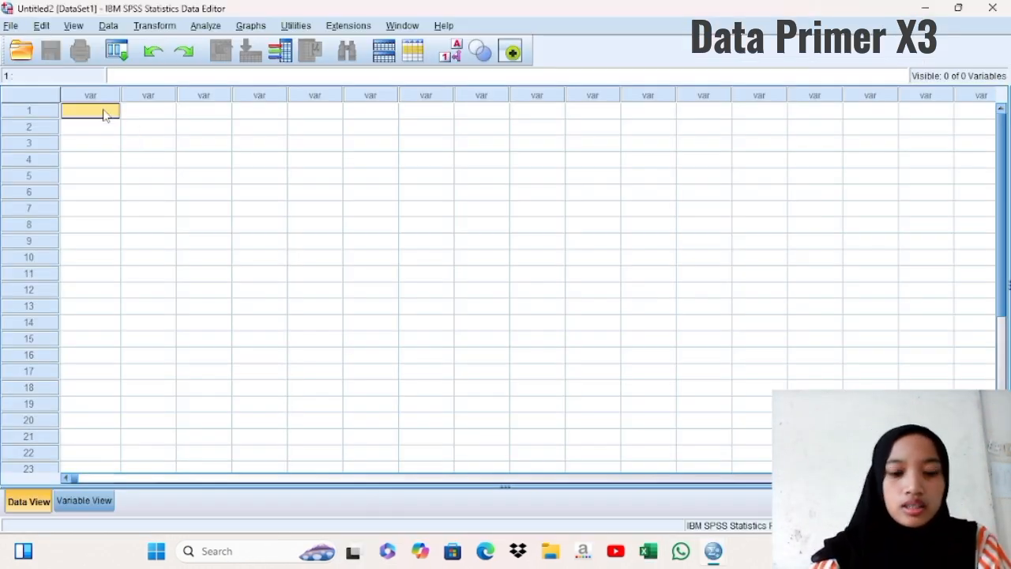
key(ctrl+v)
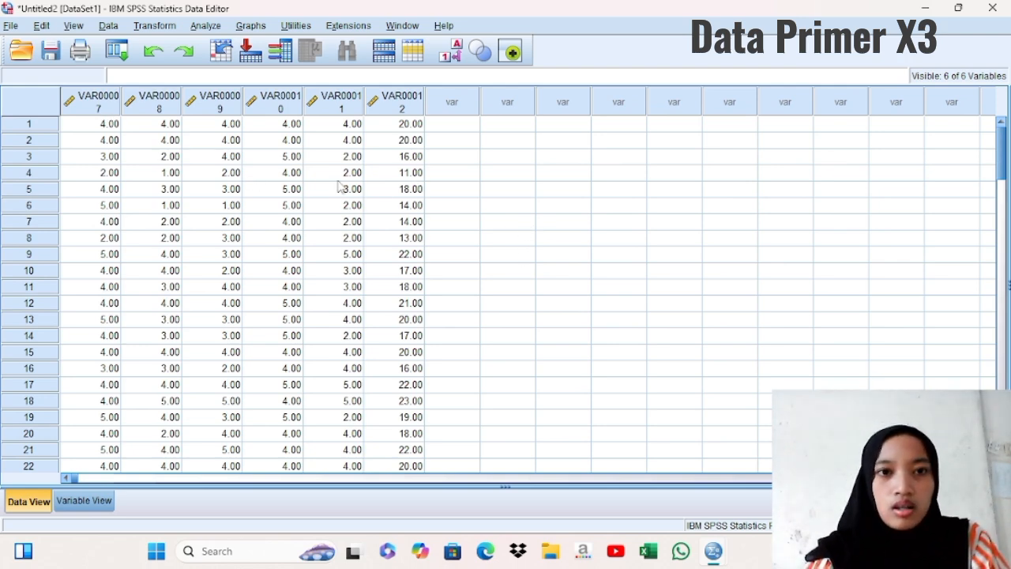
Show the variable definitions and rename the first variable as ISD01
click(91, 500)
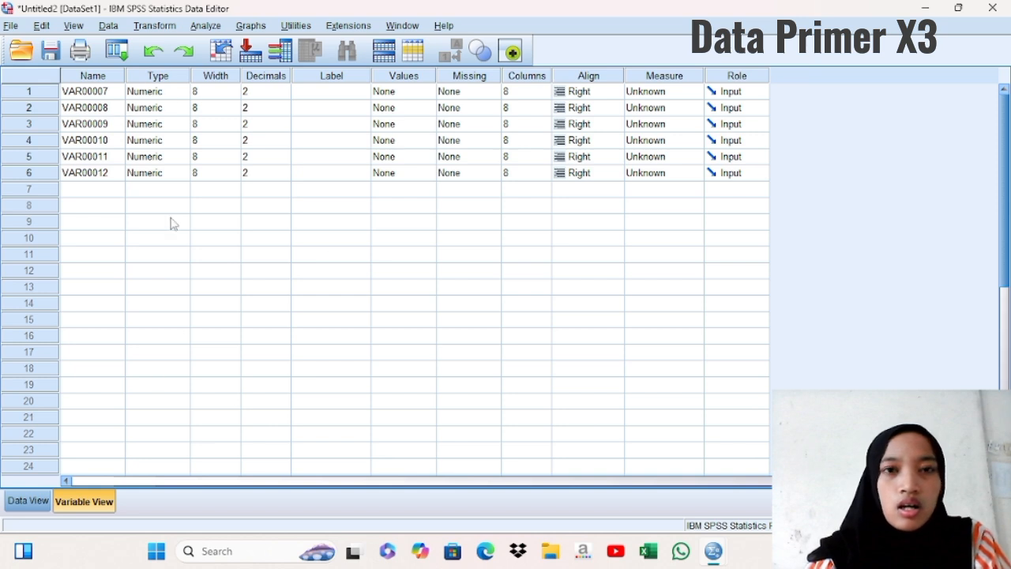
click(103, 91)
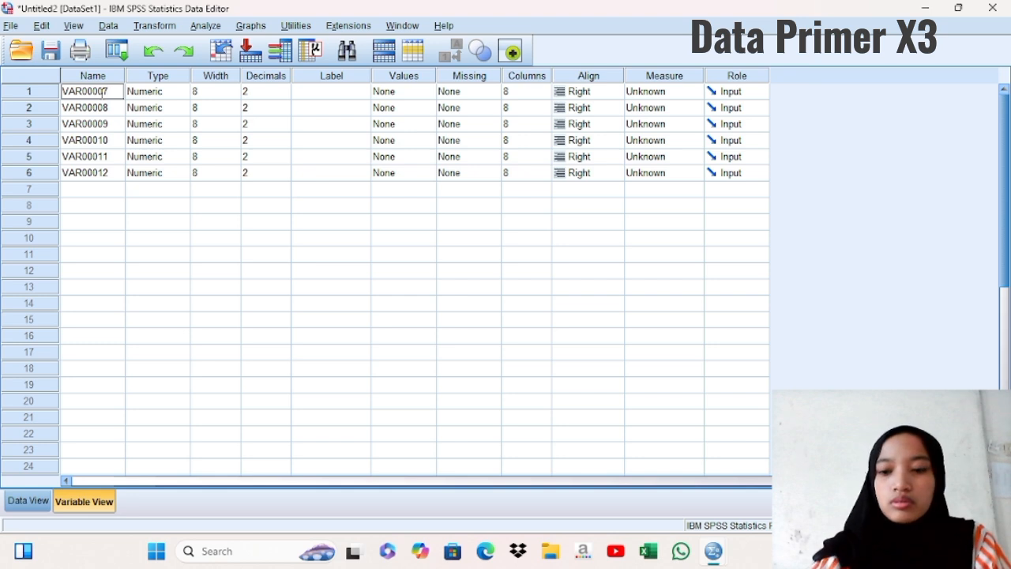
key(BackSpace)
key(BackSpace)
key(BackSpace)
key(BackSpace)
key(BackSpace)
key(BackSpace)
key(BackSpace)
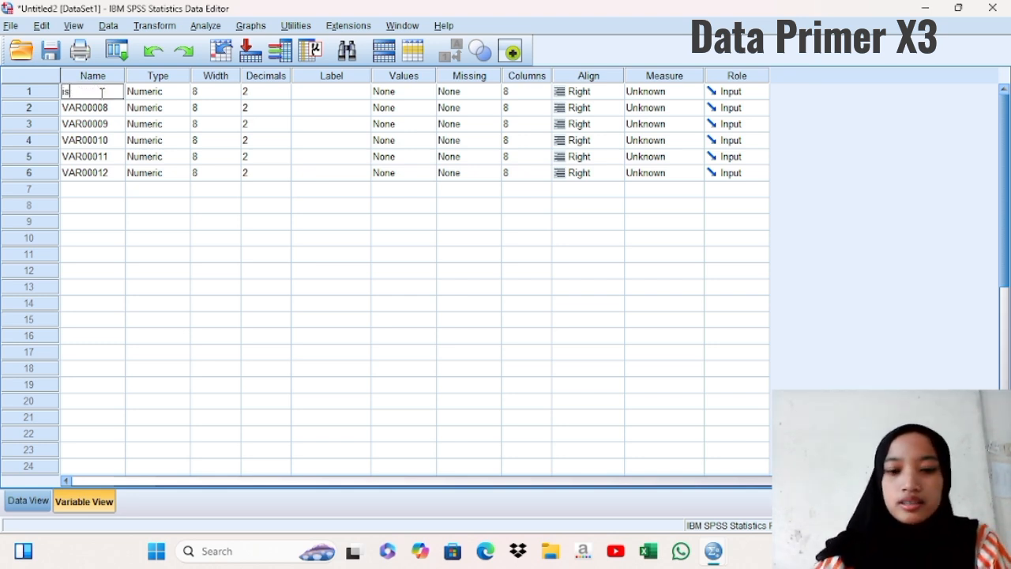
key(Caps_Lock)
text(ISD)
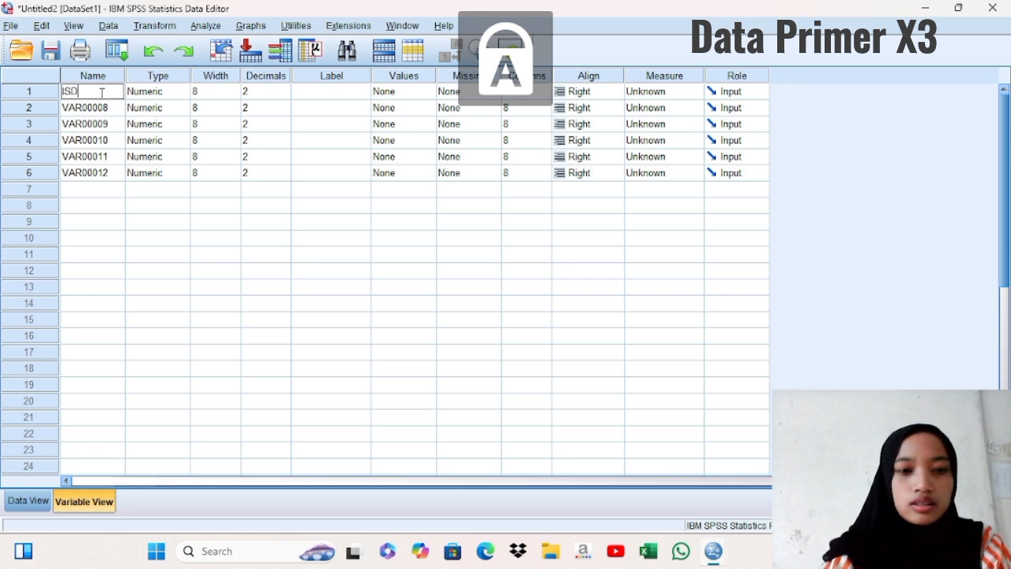
text(01)
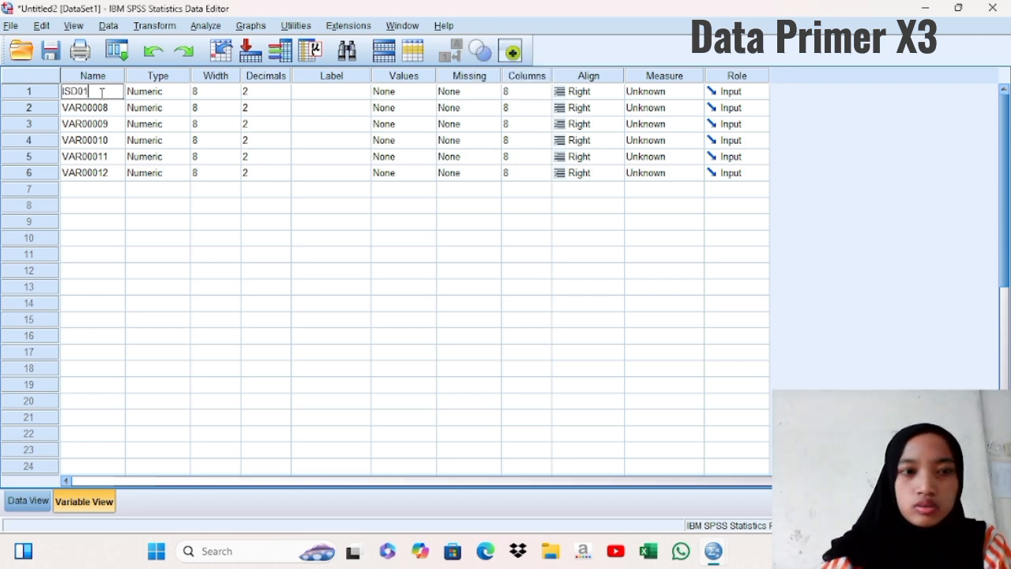
Rename the second to fifth variables as ISD02, ISD03, ISD04 and ISD05, and the sixth variable as ISDTT
click(112, 111)
key(BackSpace)
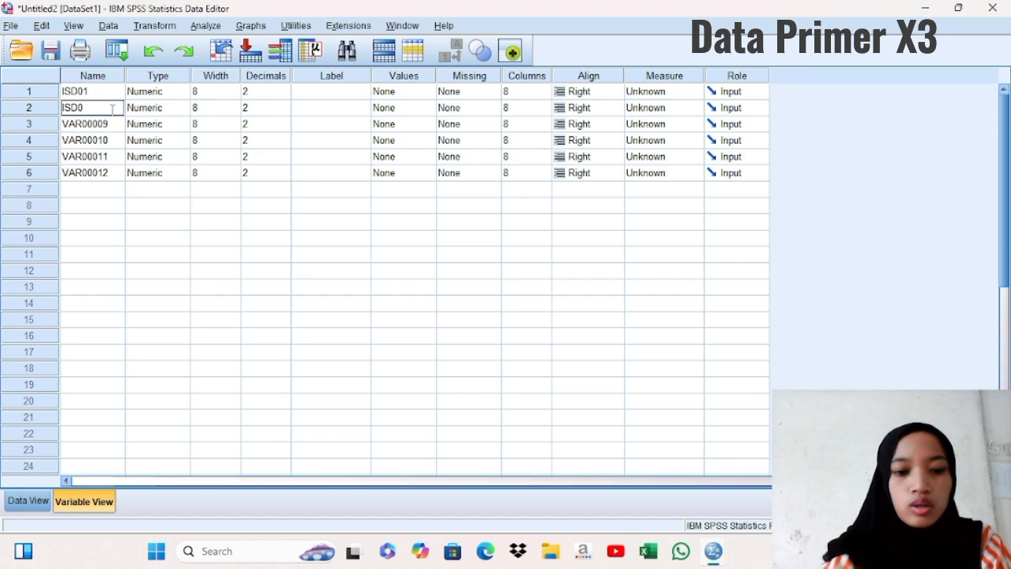
click(113, 119)
key(BackSpace)
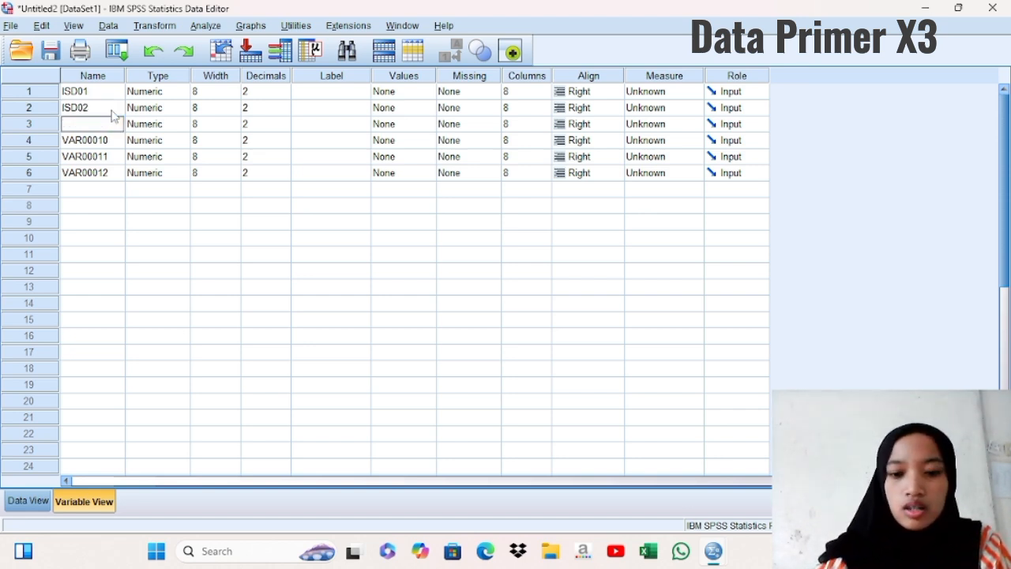
text(ISD03)
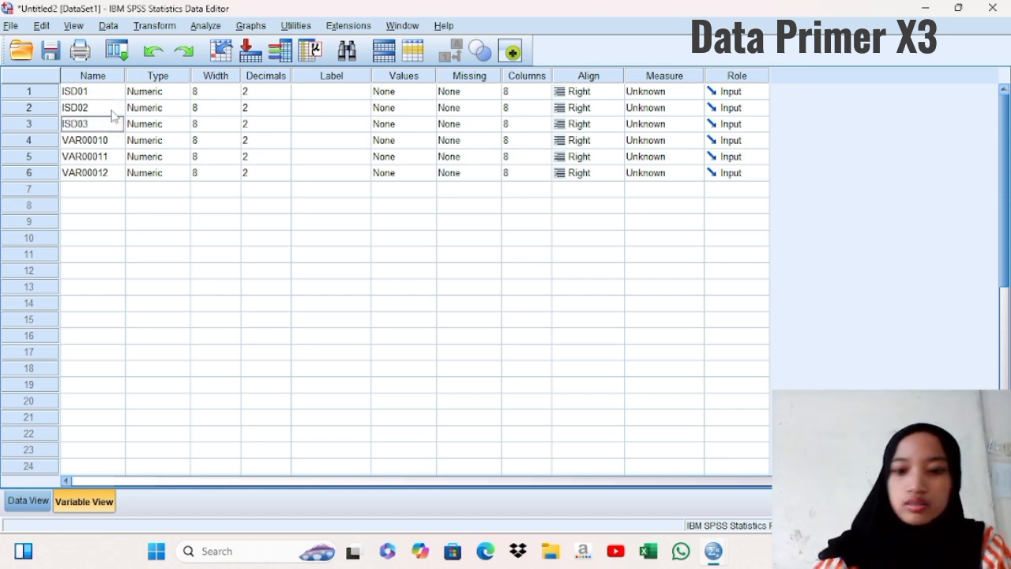
key(Return)
key(BackSpace)
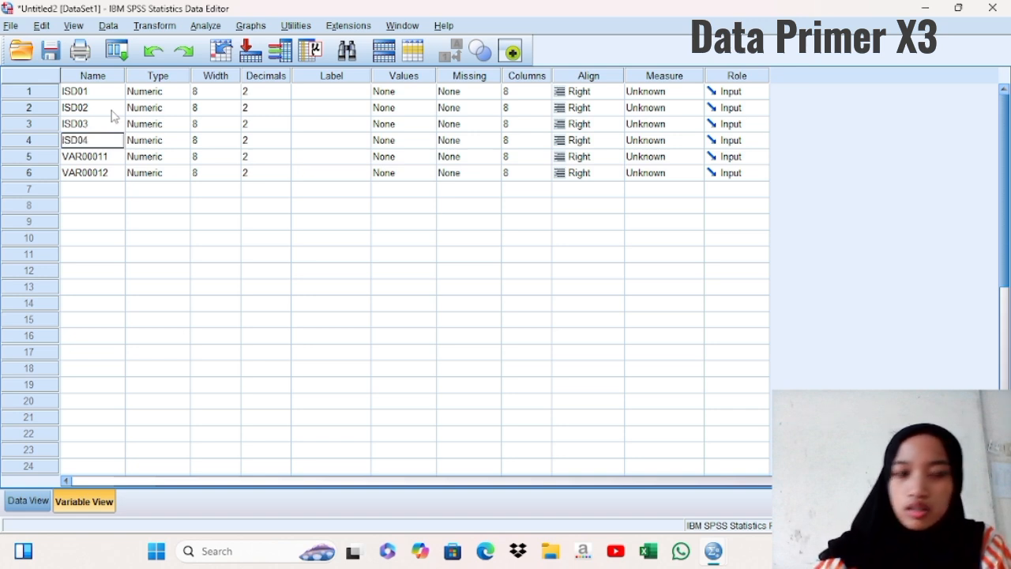
key(Return)
key(BackSpace)
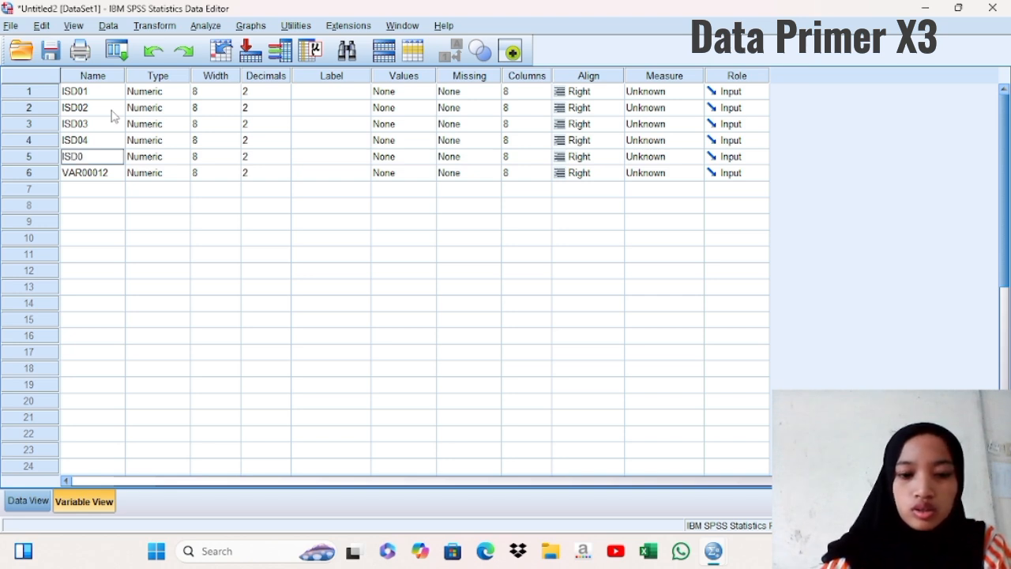
key(Return)
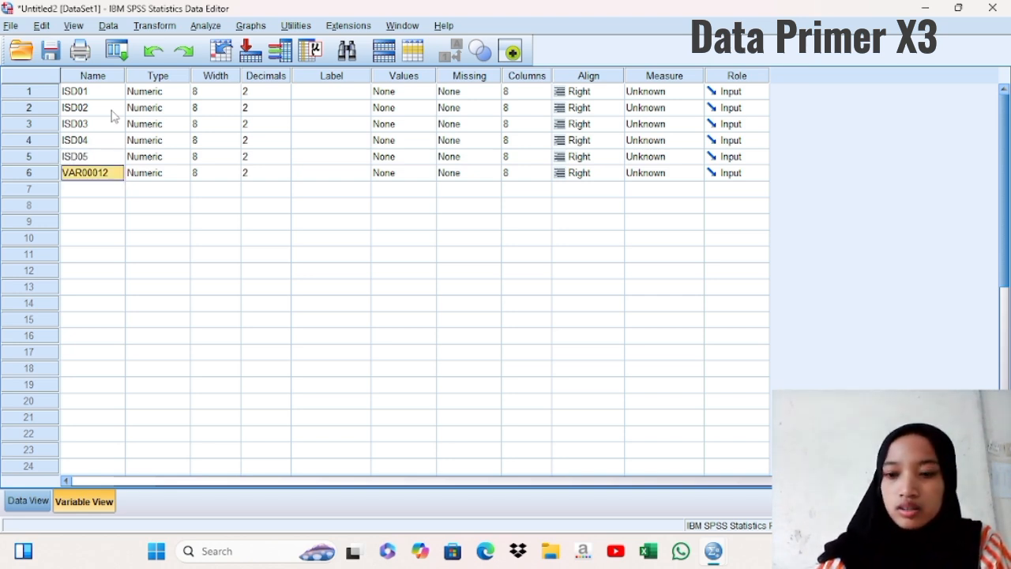
key(BackSpace)
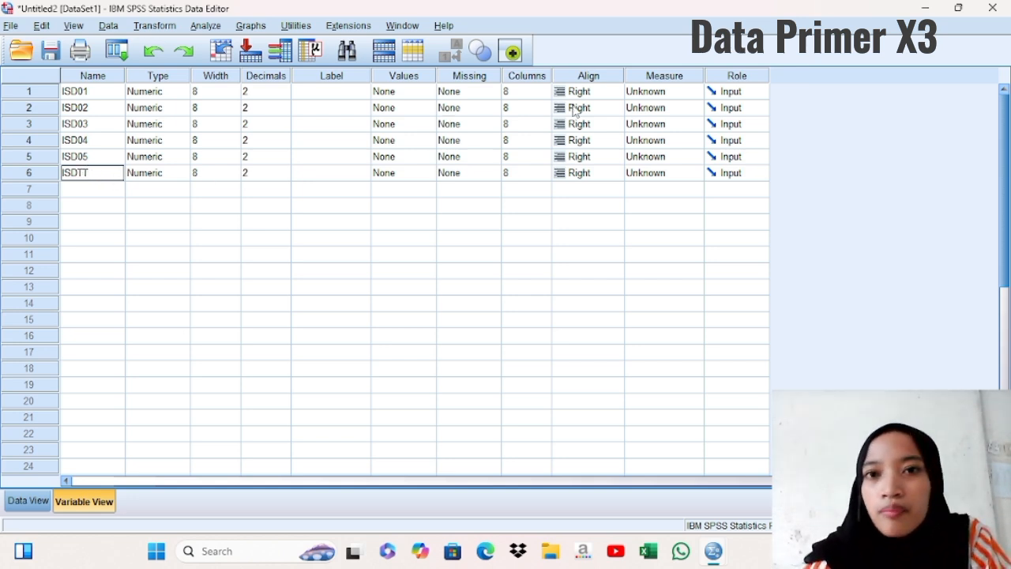
Set the measurement level of all six variables, ISD01 to ISD05 and ISDTT, to Ordinal
click(670, 93)
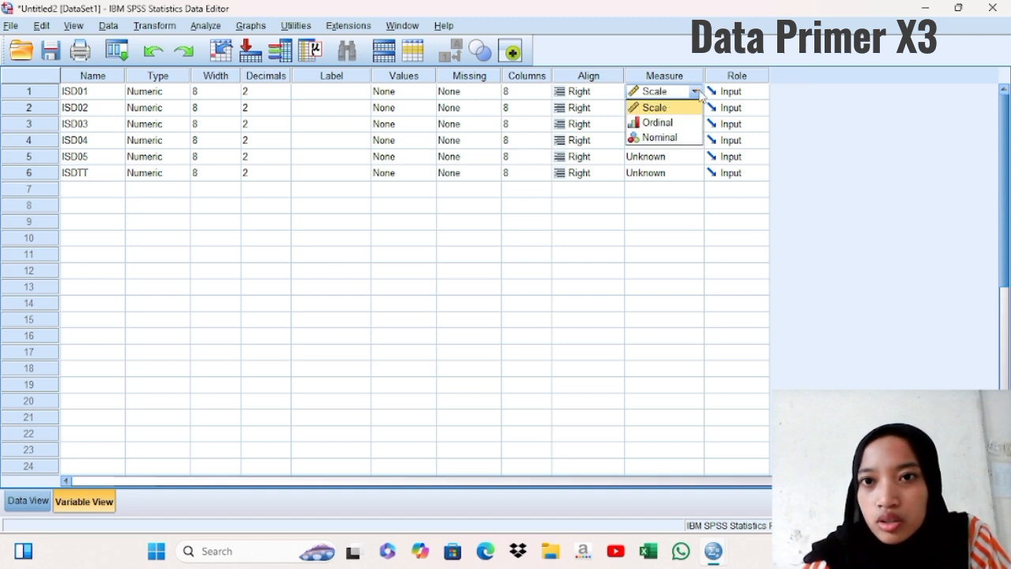
click(671, 124)
click(684, 112)
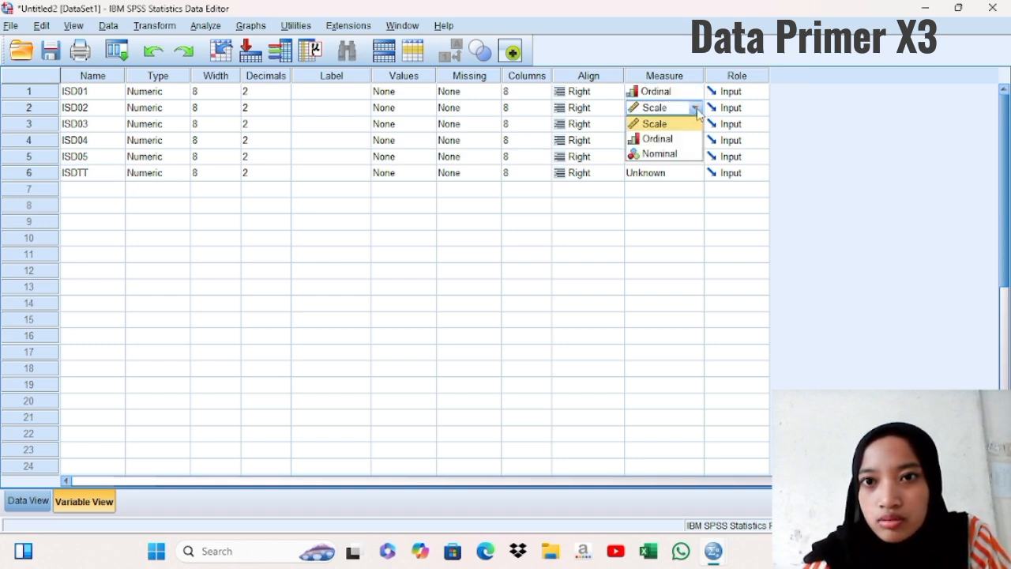
click(683, 139)
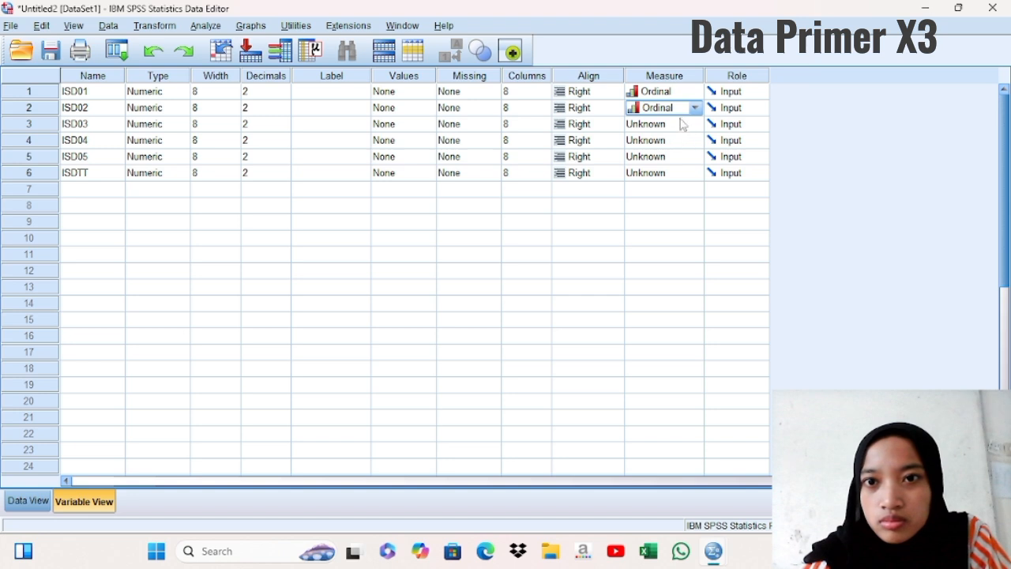
click(683, 125)
click(676, 155)
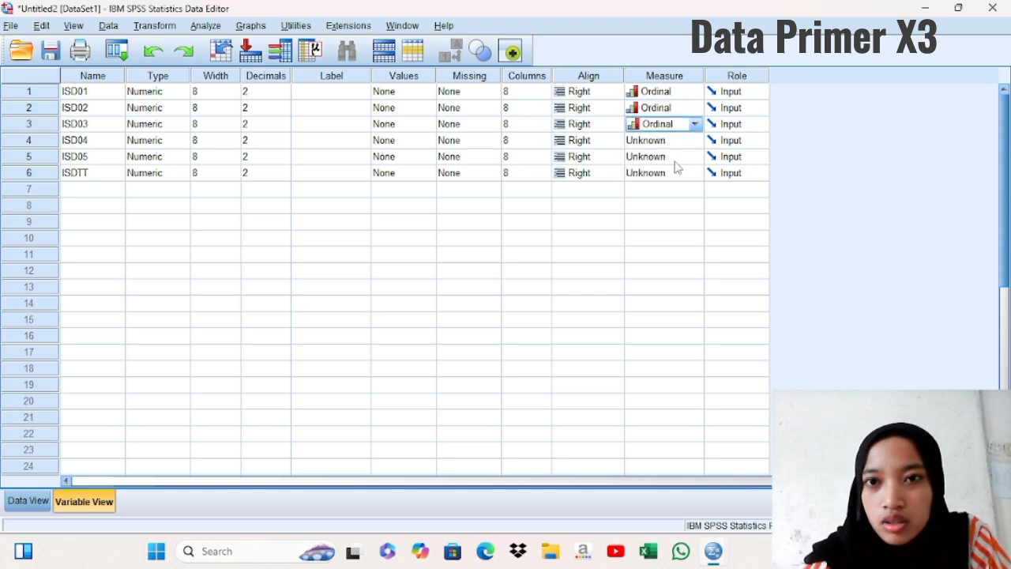
click(681, 144)
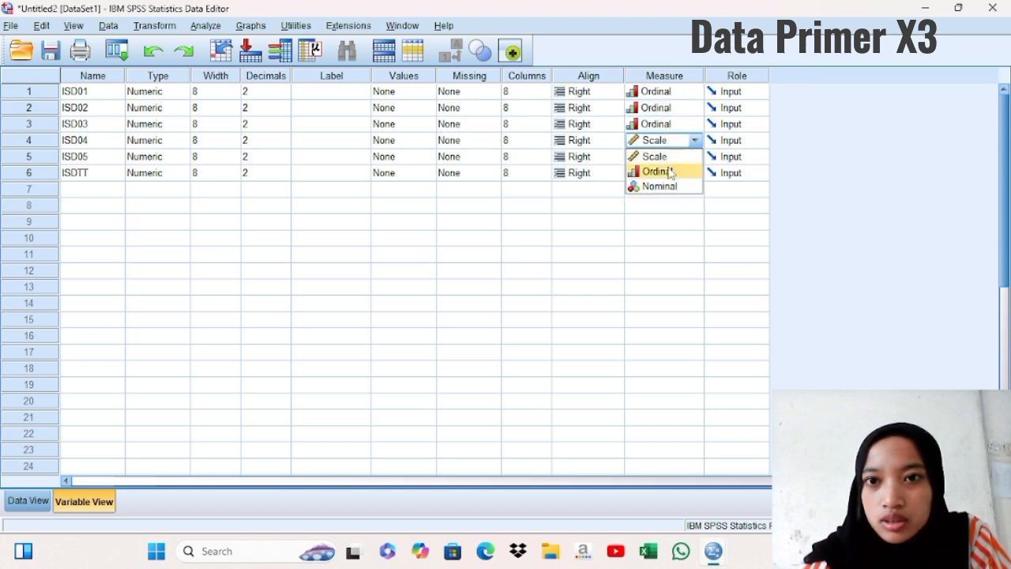
click(668, 170)
click(671, 158)
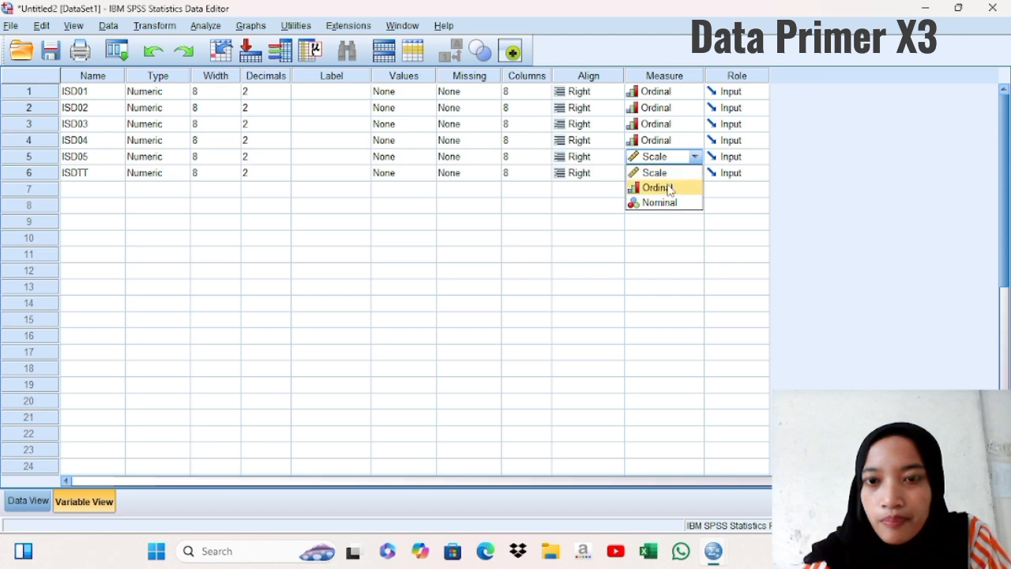
click(669, 187)
click(668, 175)
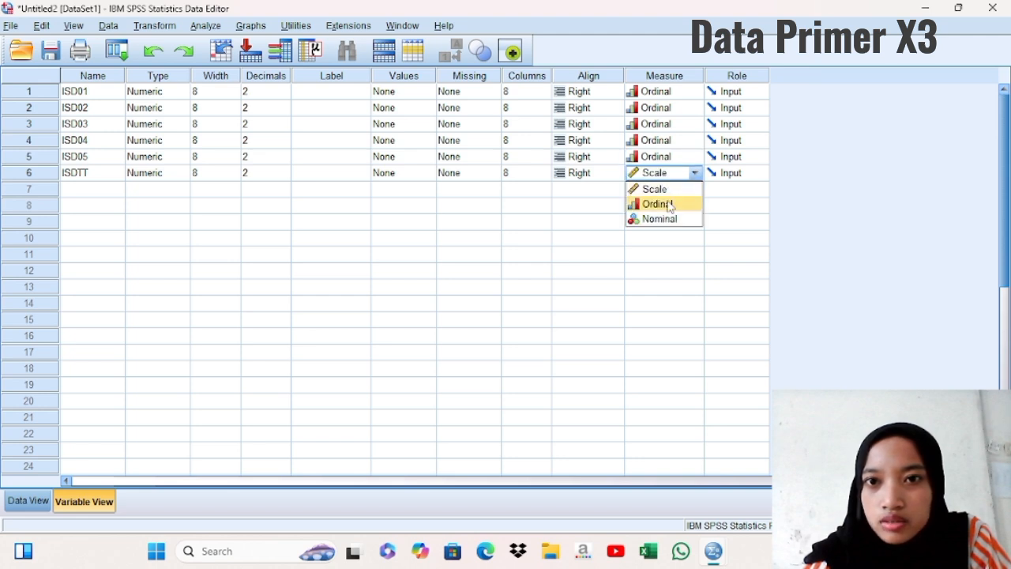
click(668, 203)
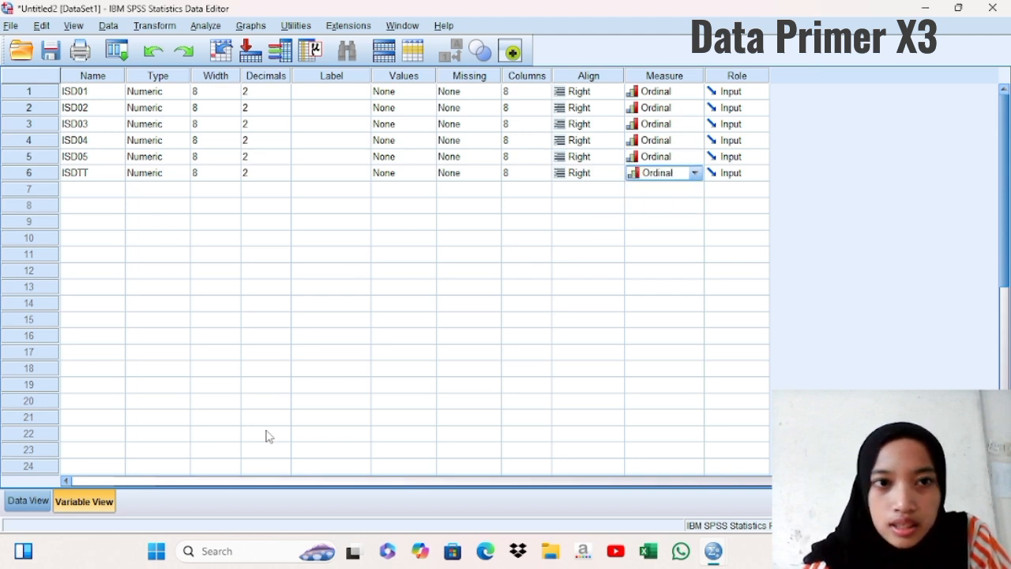
Return to the data sheet and set up a bivariate correlation with ISD01 to ISD05 and ISDTT as the variables
click(28, 501)
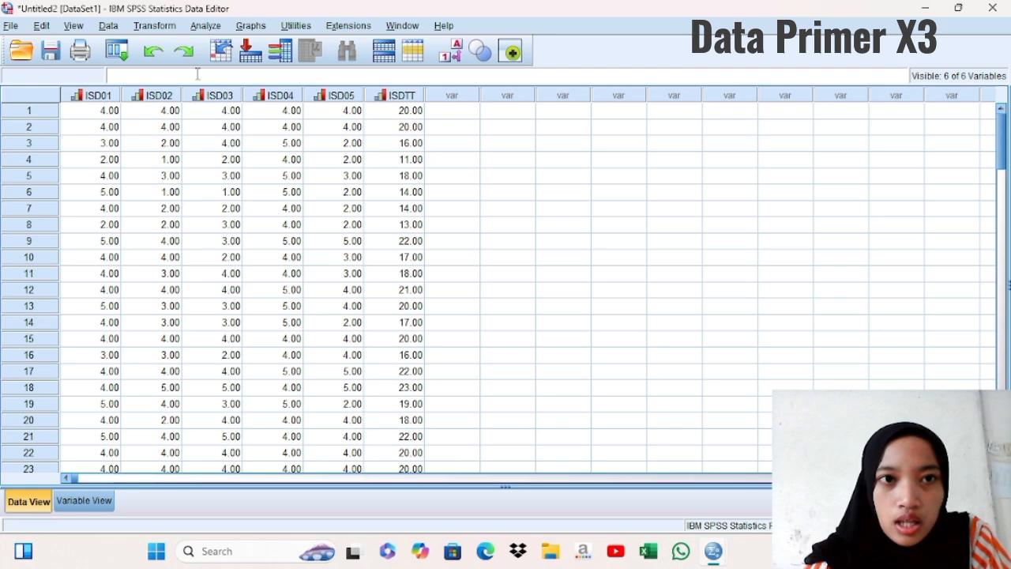
click(204, 28)
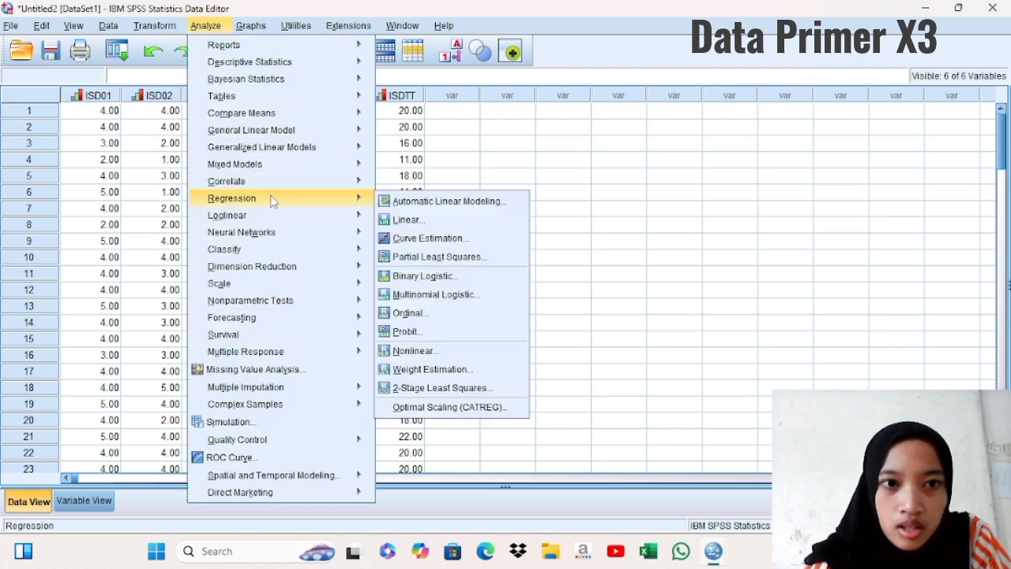
mouse_move(289, 185)
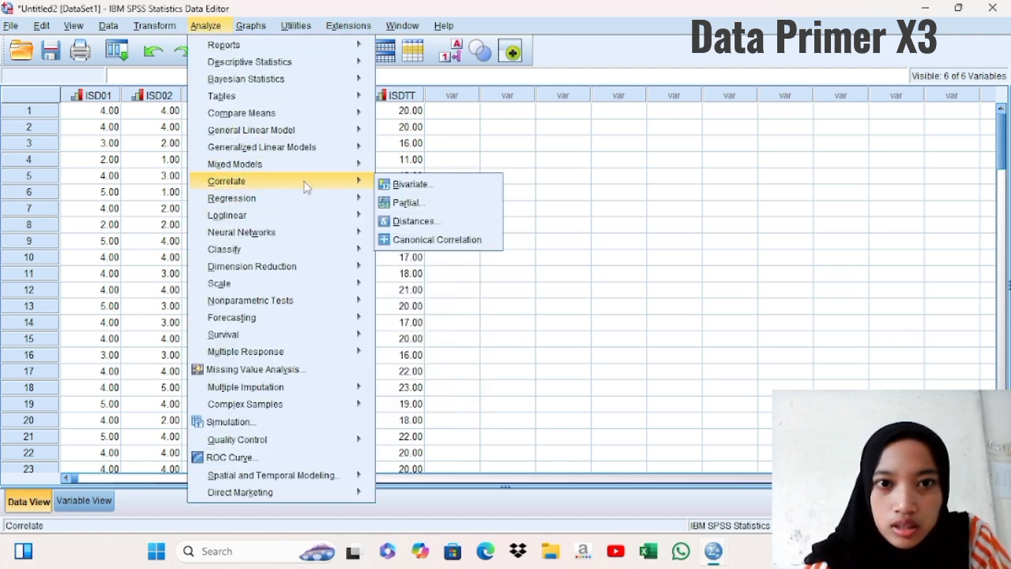
click(410, 185)
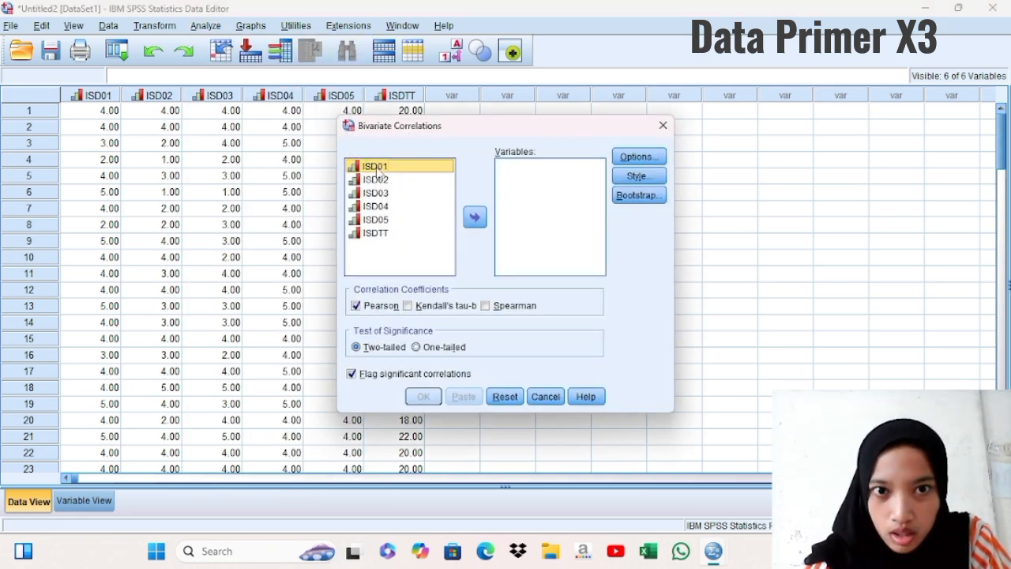
double_click(377, 168)
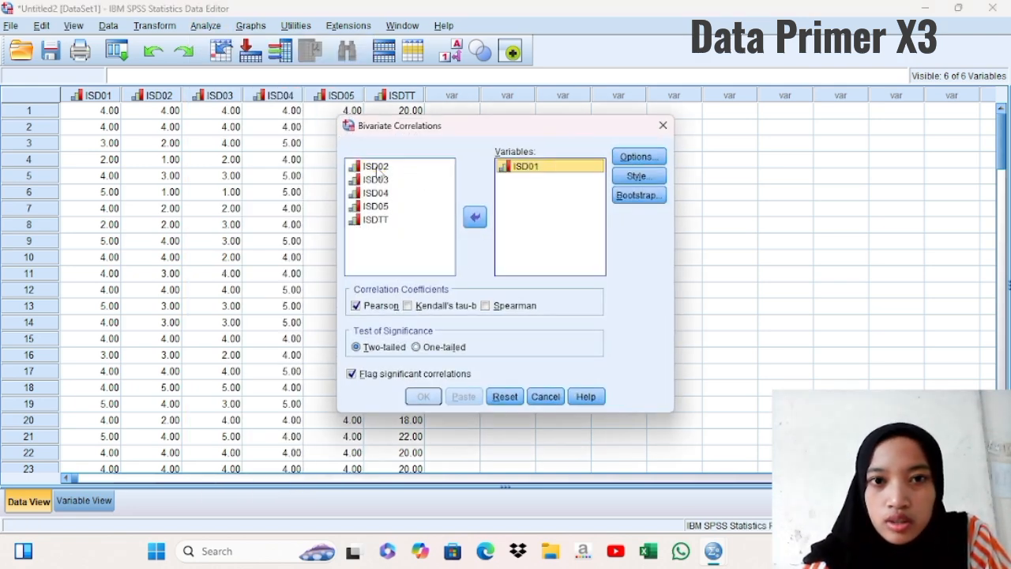
double_click(377, 167)
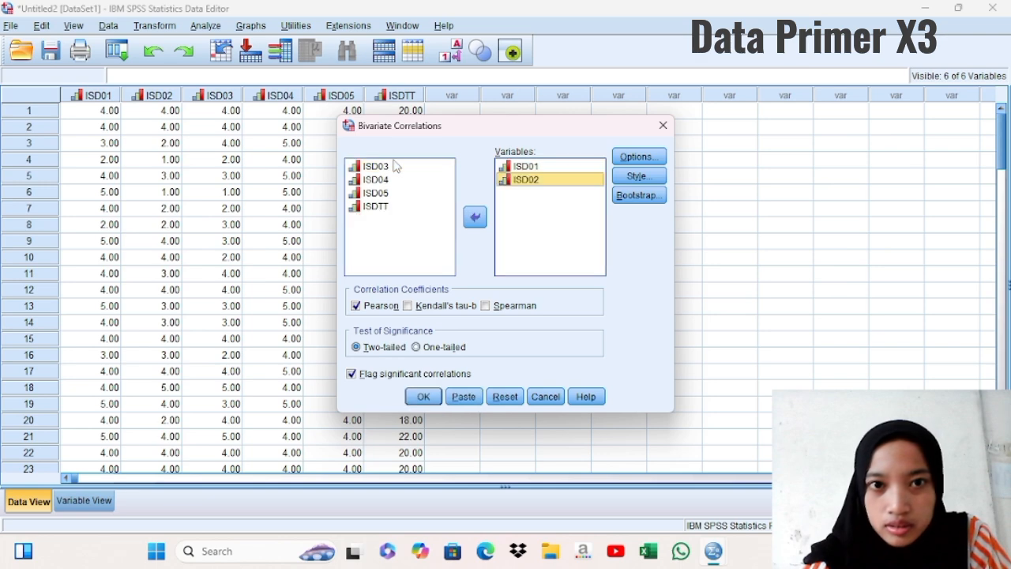
double_click(378, 167)
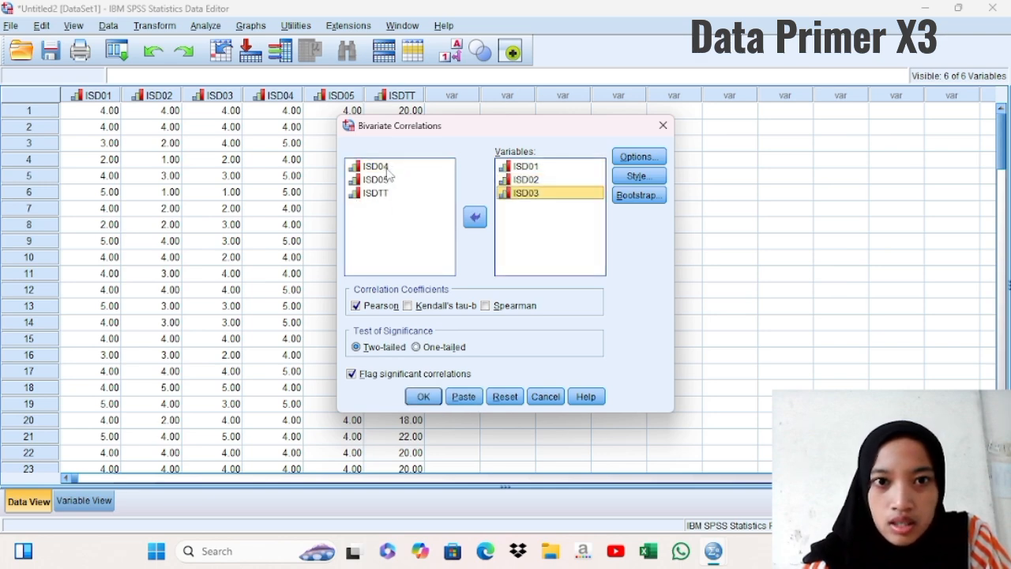
double_click(377, 168)
double_click(386, 168)
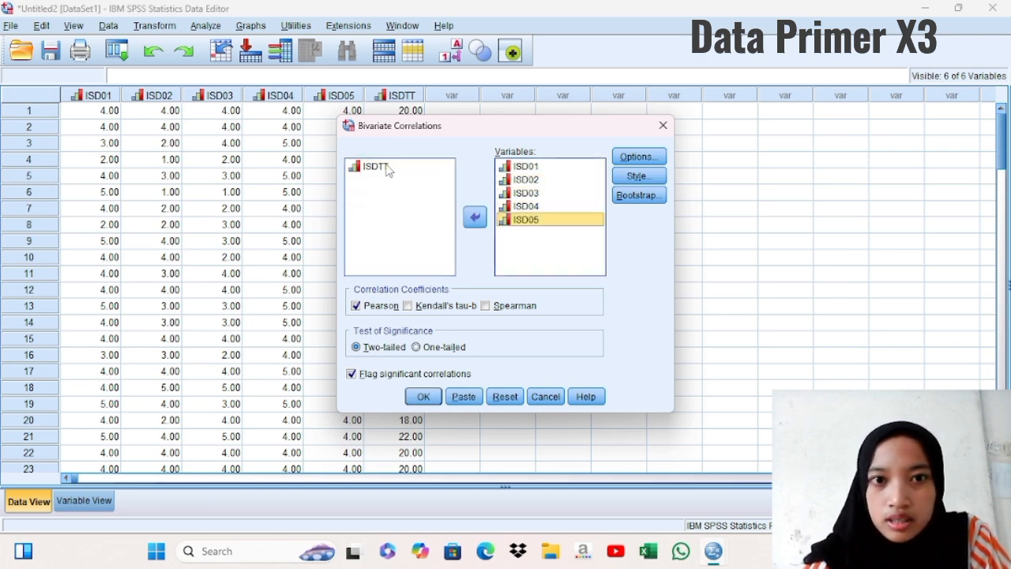
double_click(386, 168)
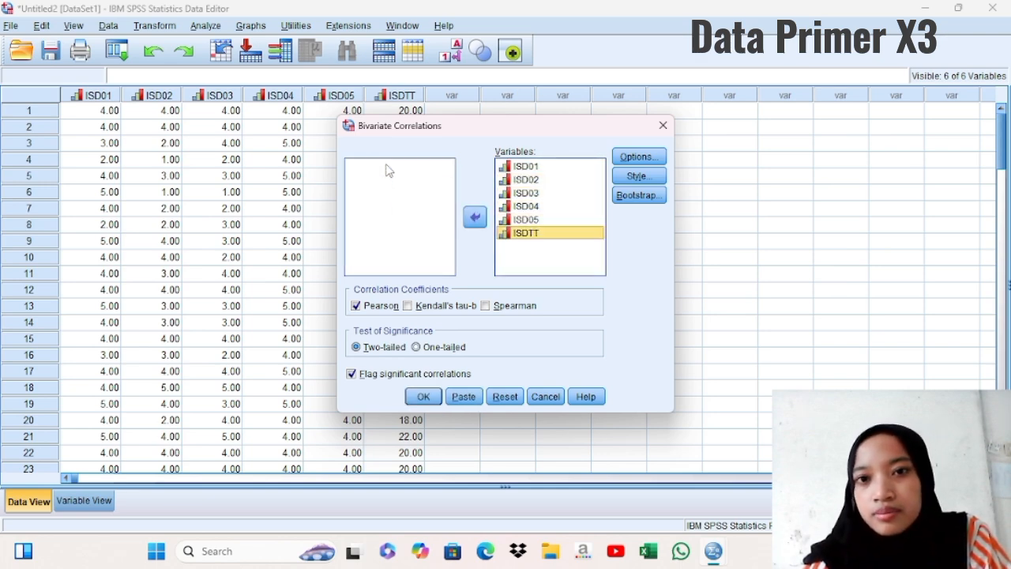
Review the table style, keep pairwise exclusion without bootstrapping, and run the two-tailed Pearson correlations with significant ones flagged
click(638, 175)
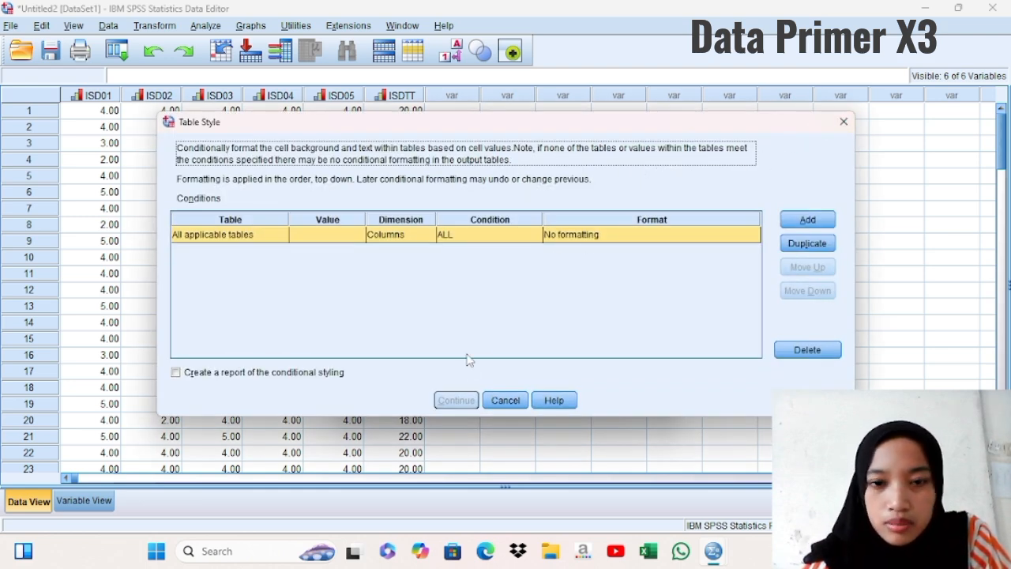
click(509, 400)
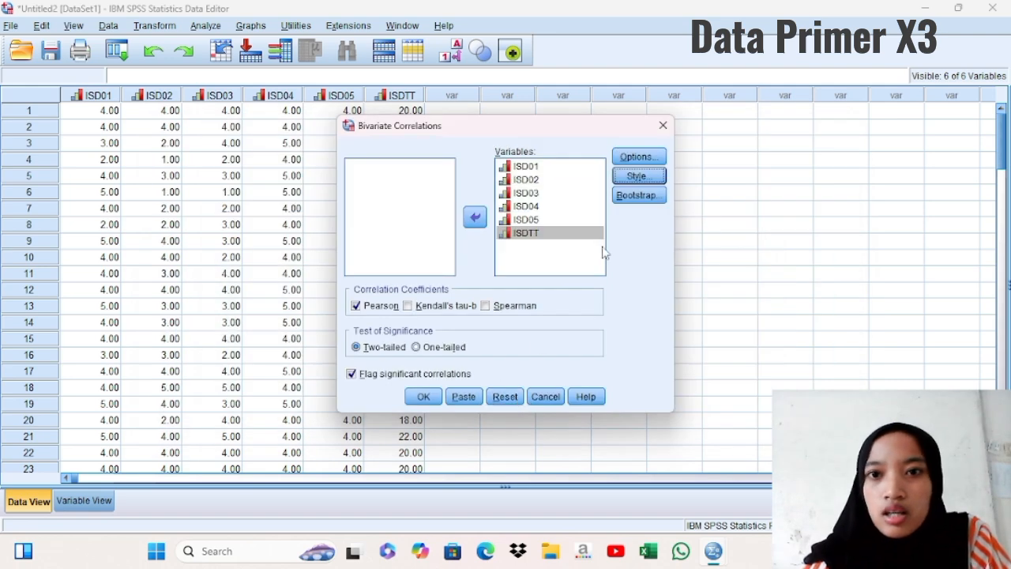
click(626, 155)
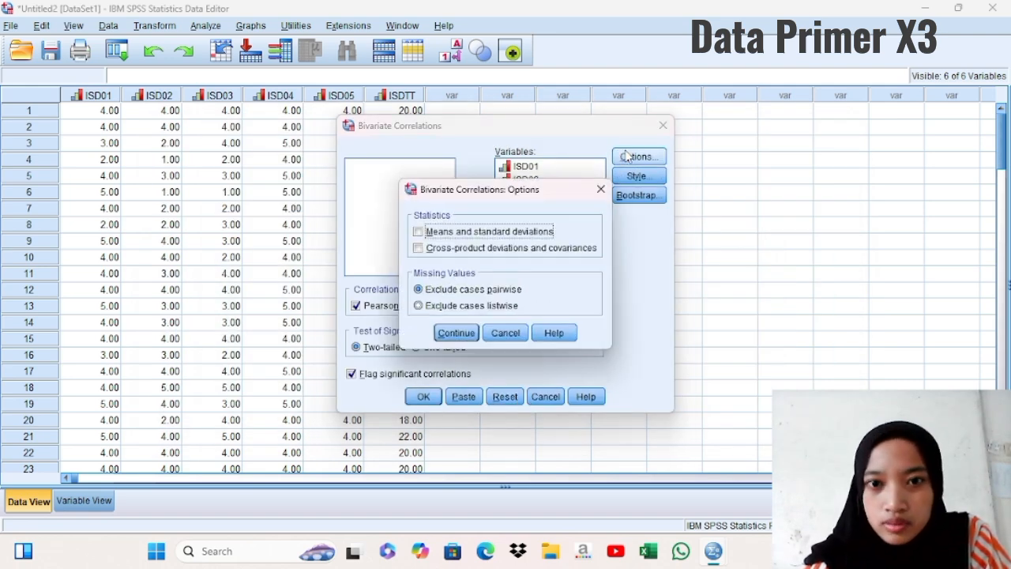
click(452, 335)
click(640, 197)
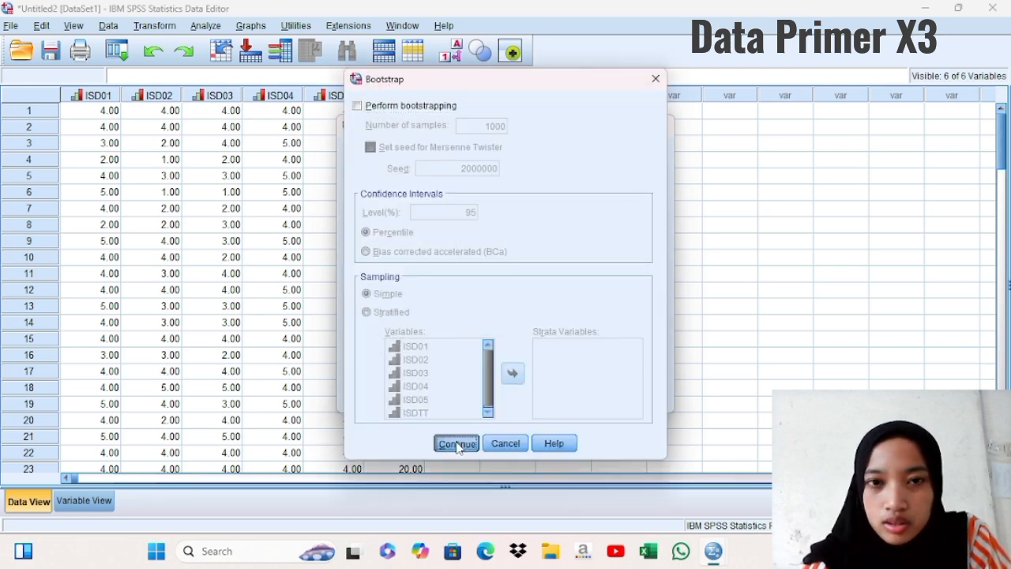
click(457, 443)
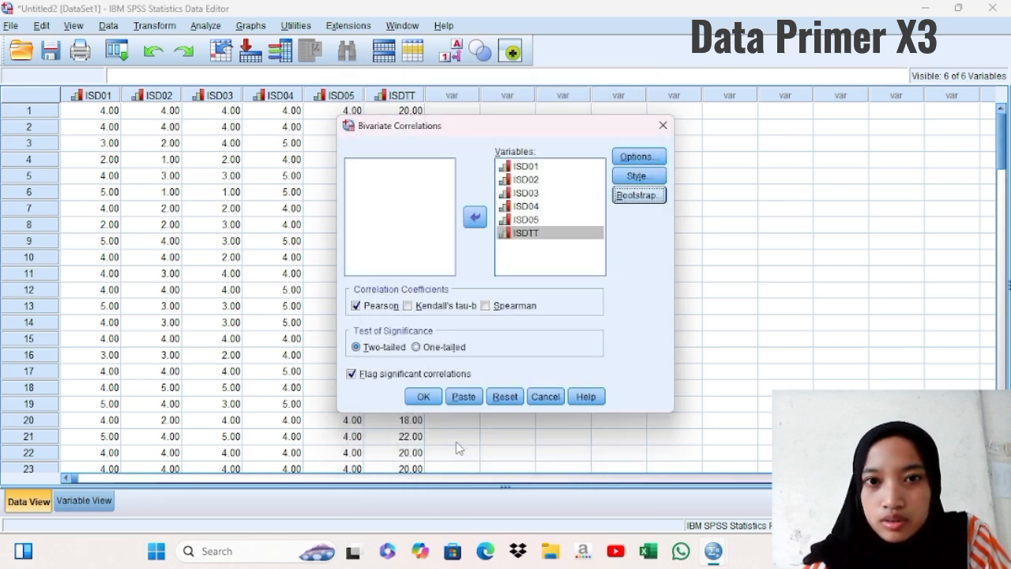
click(418, 398)
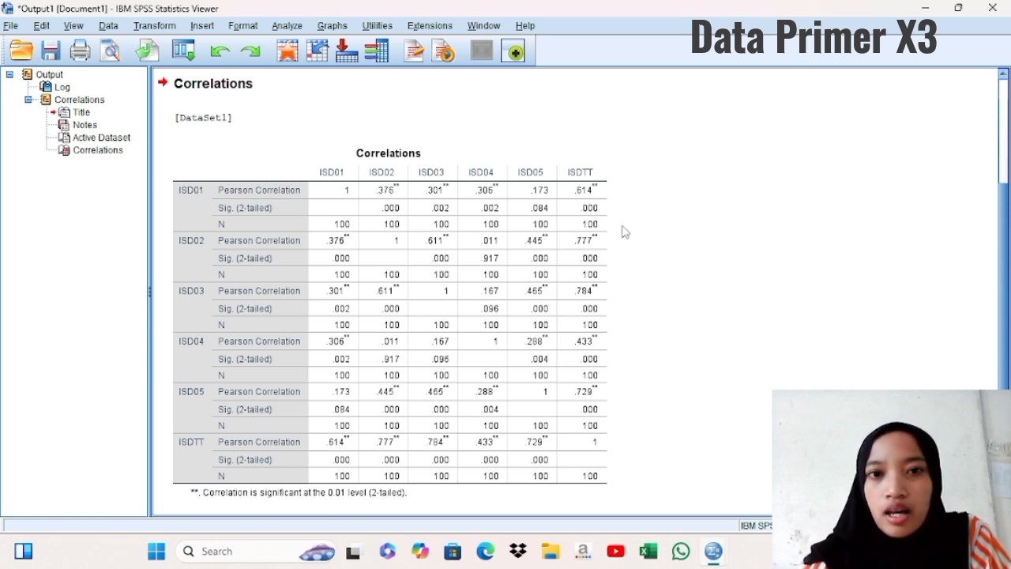
Compare each item's correlation with ISDTT and its significance against the 5% value for N = 100 in the Tabel R PDF in Chrome
click(370, 222)
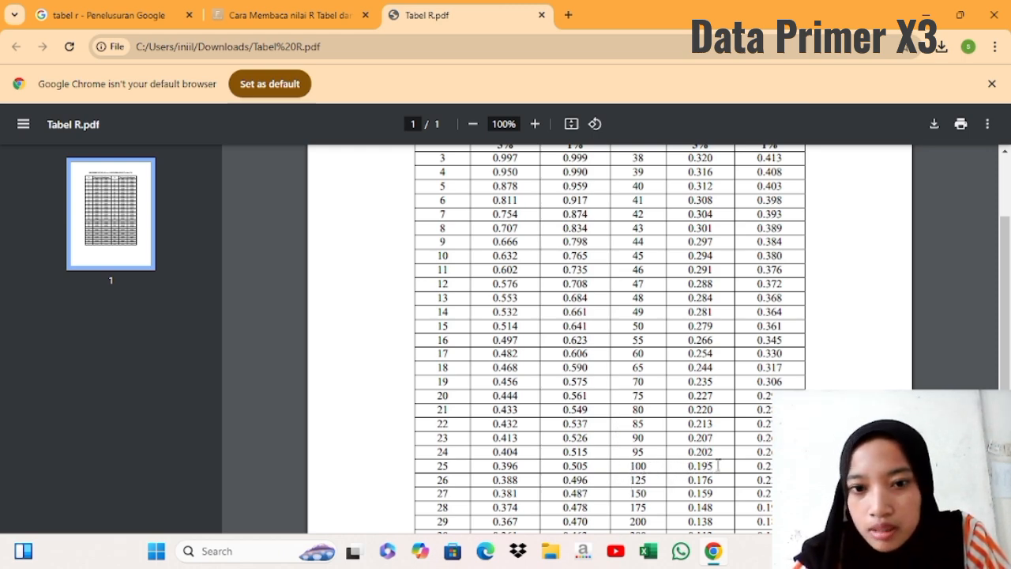
key(ctrl+super+Right)
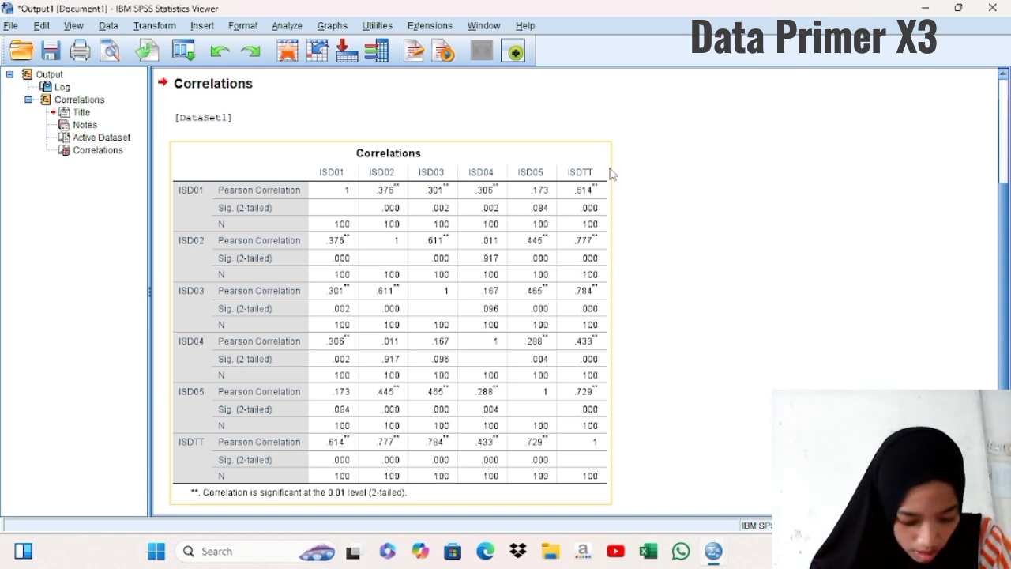
click(650, 135)
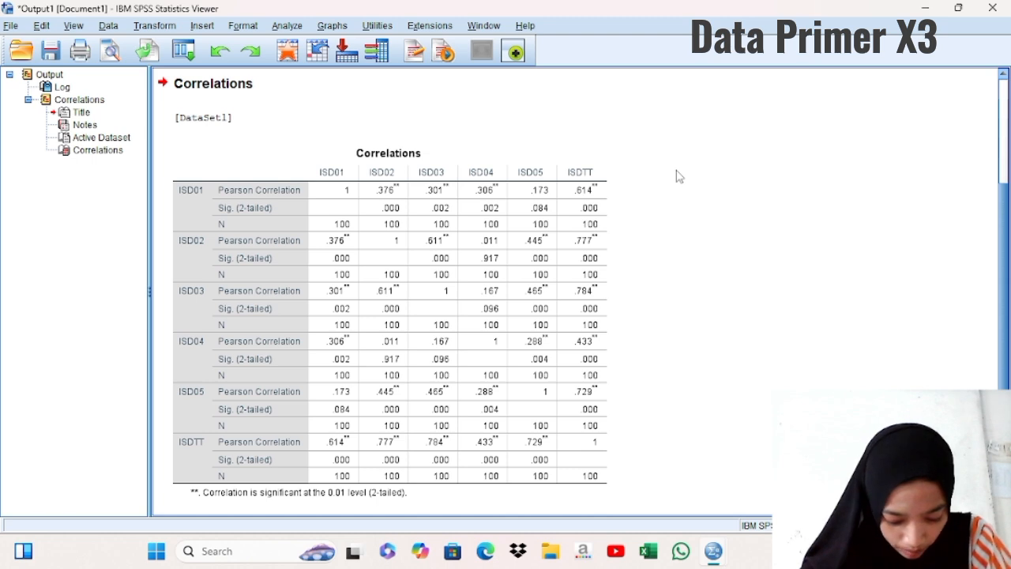
click(593, 237)
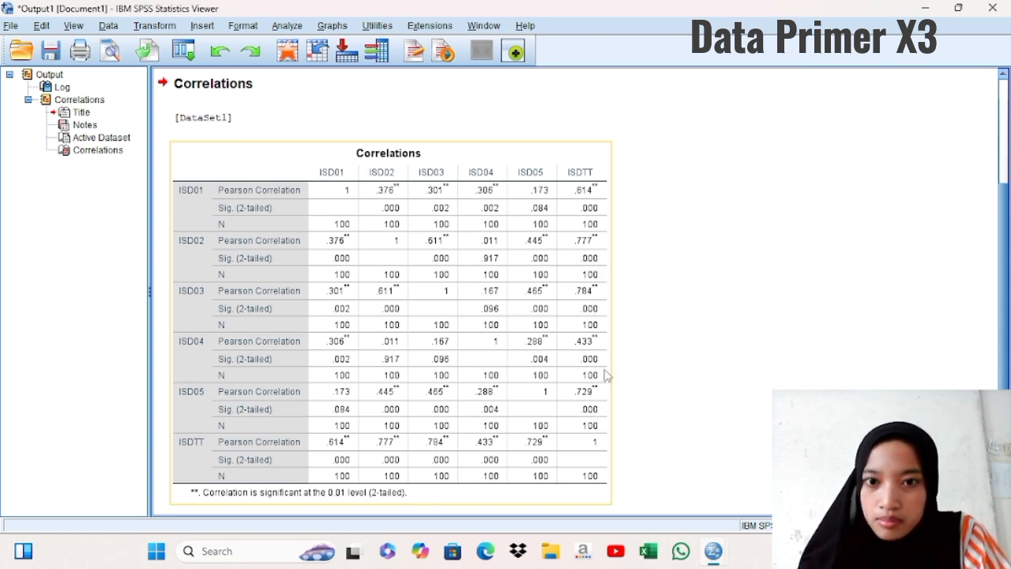
click(620, 211)
click(621, 241)
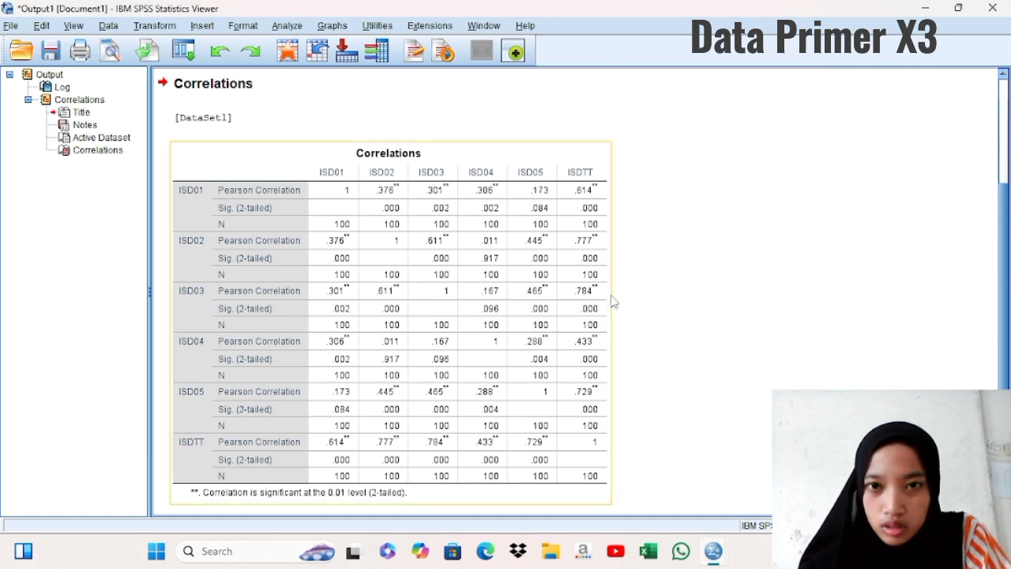
Return to the data sheet and set up a reliability analysis with ISD01 to ISD05 as the items, leaving out ISDTT
click(636, 323)
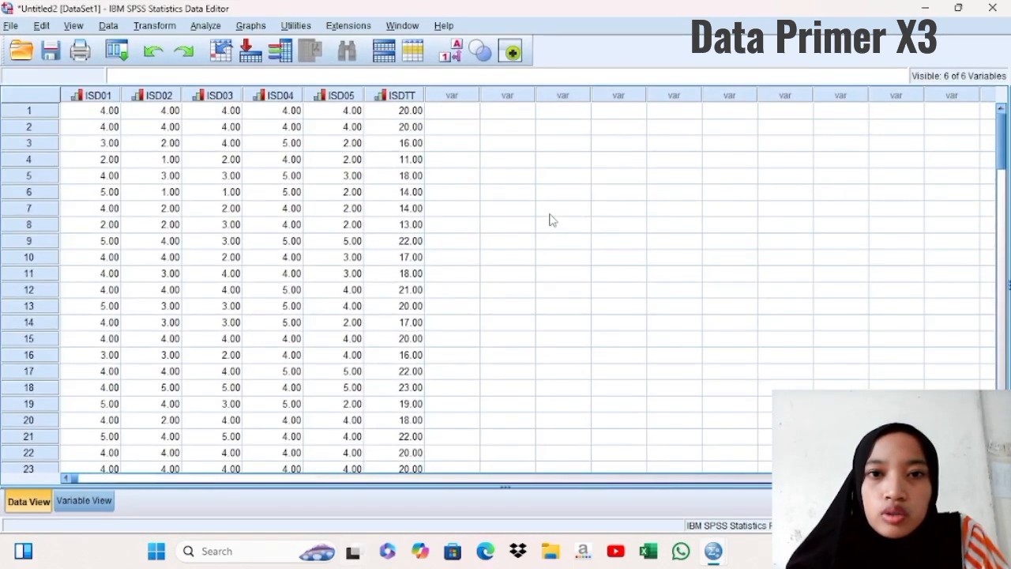
click(204, 26)
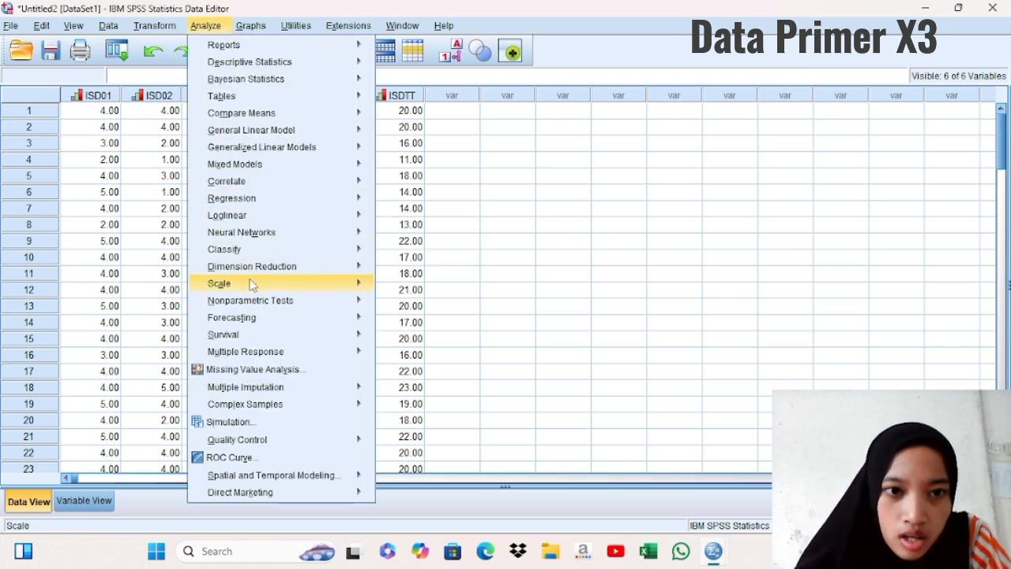
mouse_move(262, 291)
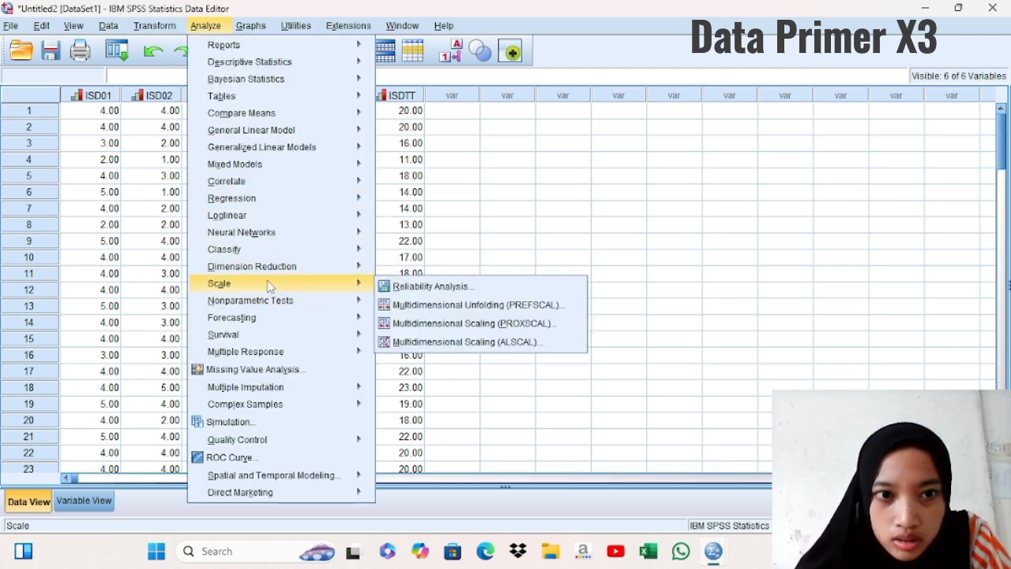
mouse_move(348, 300)
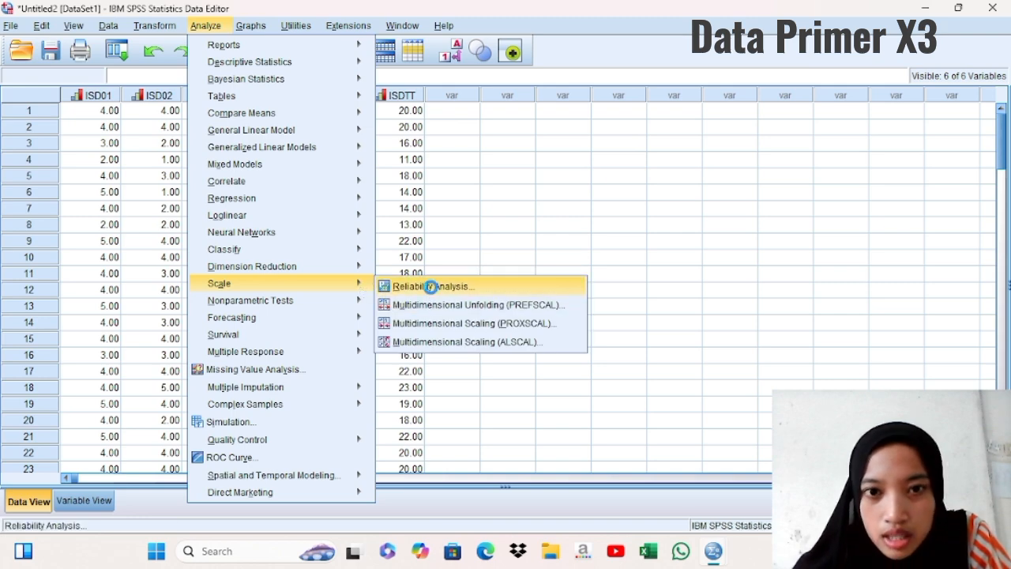
click(432, 289)
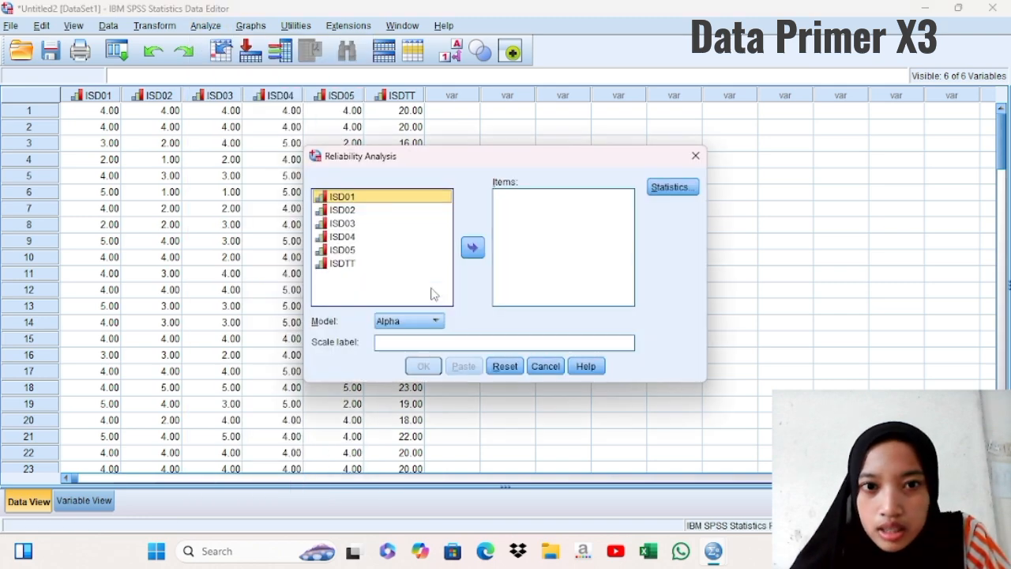
click(373, 203)
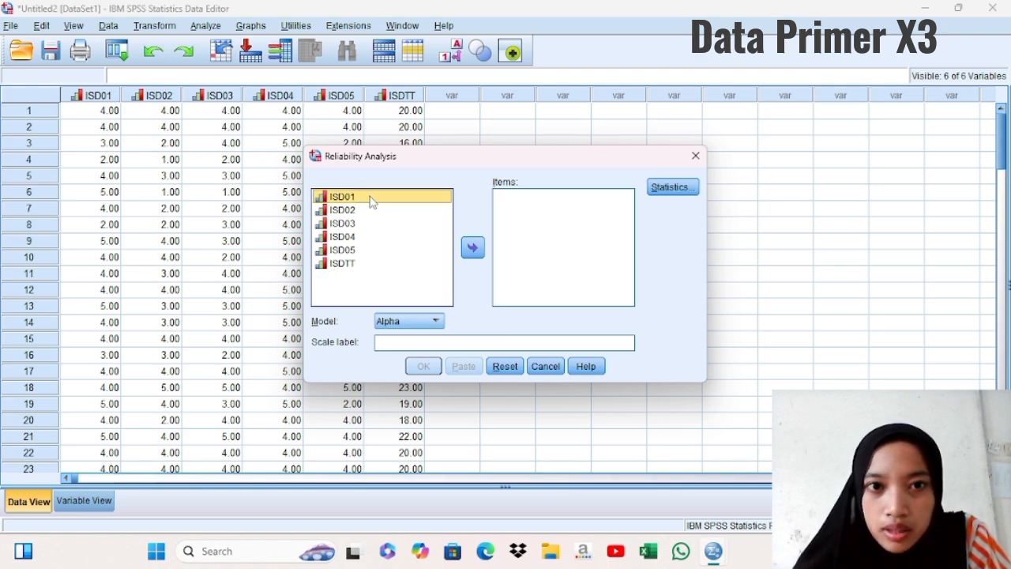
double_click(373, 202)
double_click(373, 202)
double_click(372, 202)
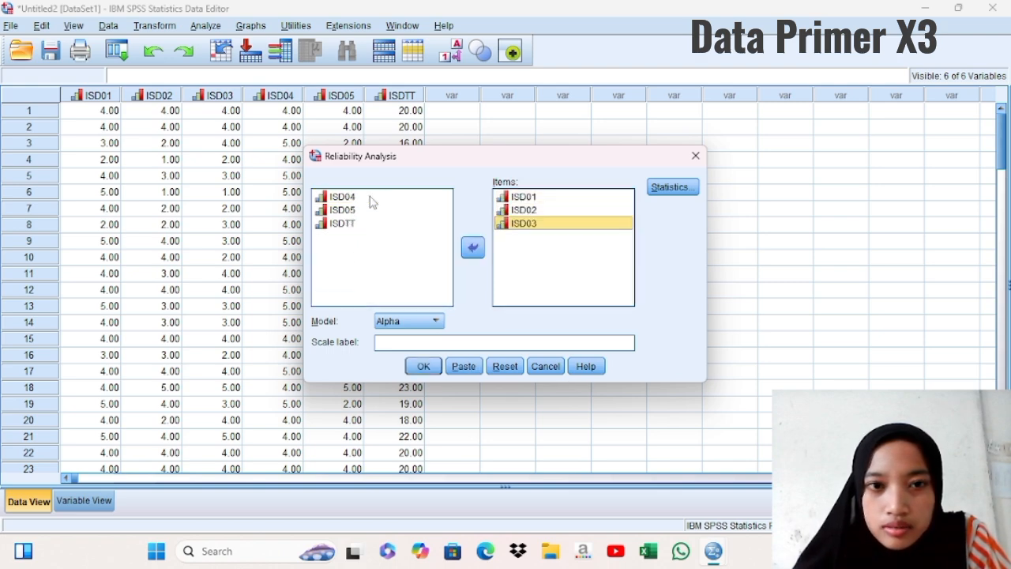
double_click(373, 202)
double_click(373, 202)
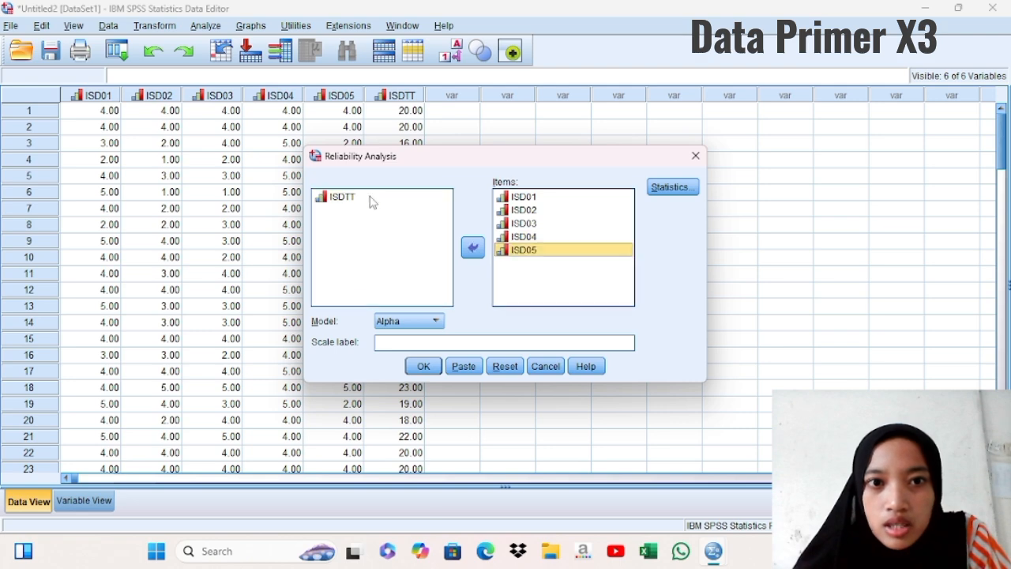
Run the Alpha reliability analysis with inter-item correlations and covariances, and read Cronbach's Alpha in the Reliability Statistics table
click(669, 188)
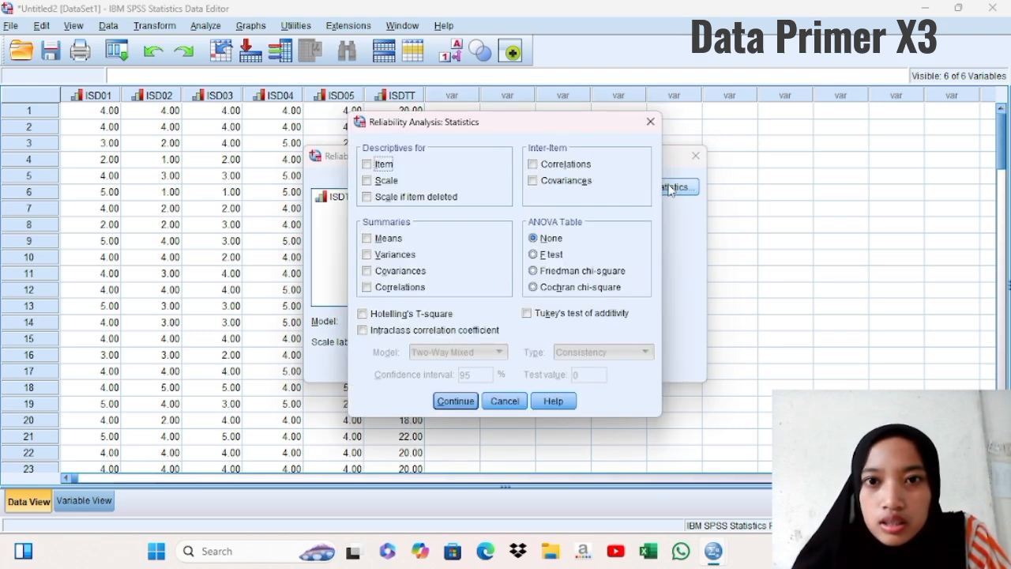
click(534, 165)
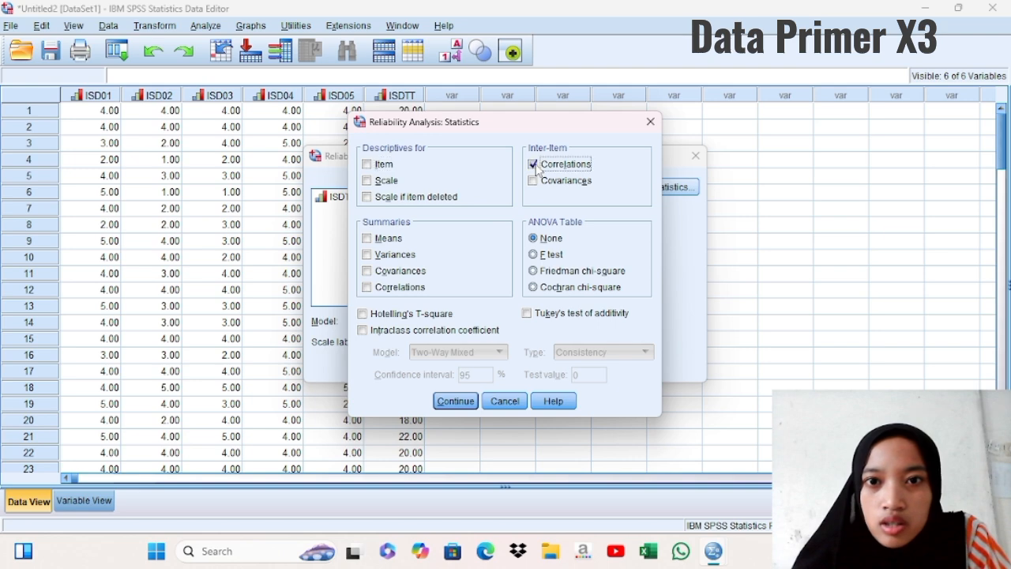
click(533, 181)
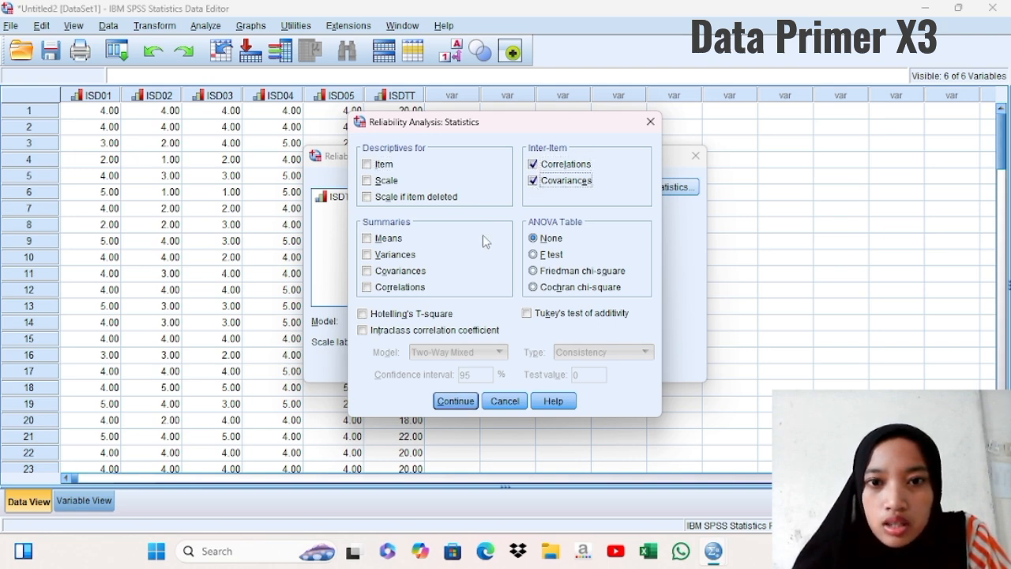
click(459, 404)
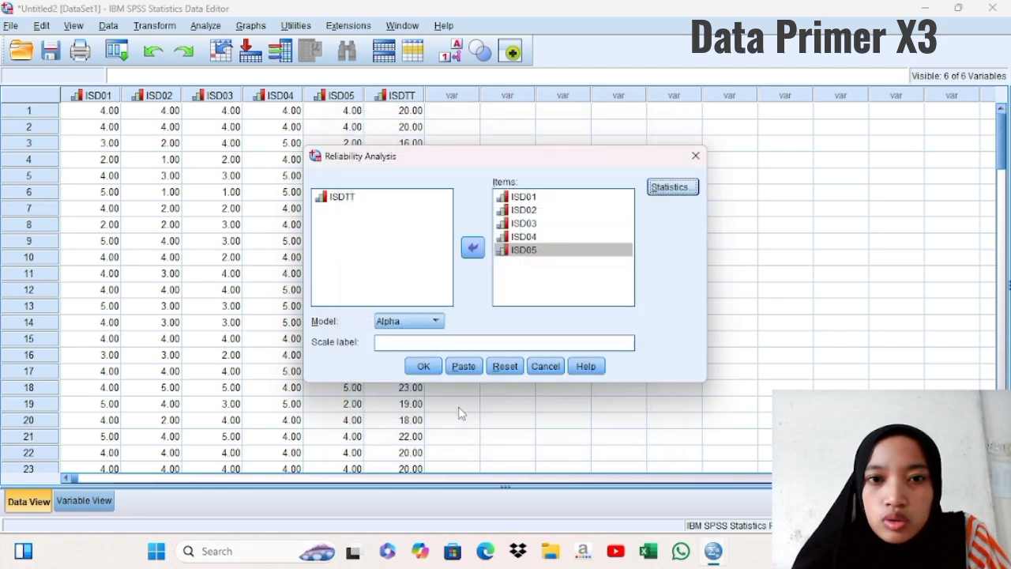
click(423, 367)
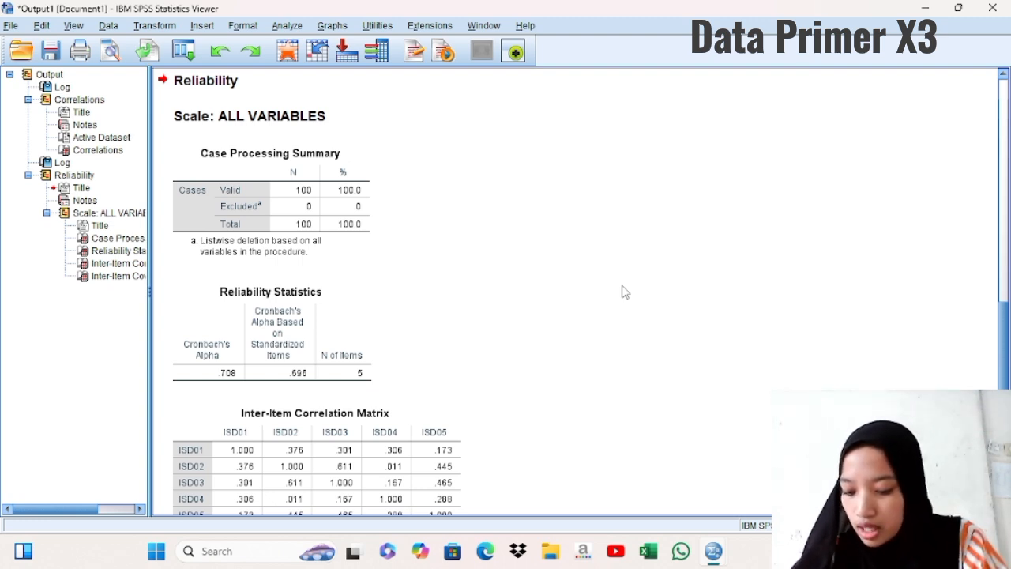
click(288, 327)
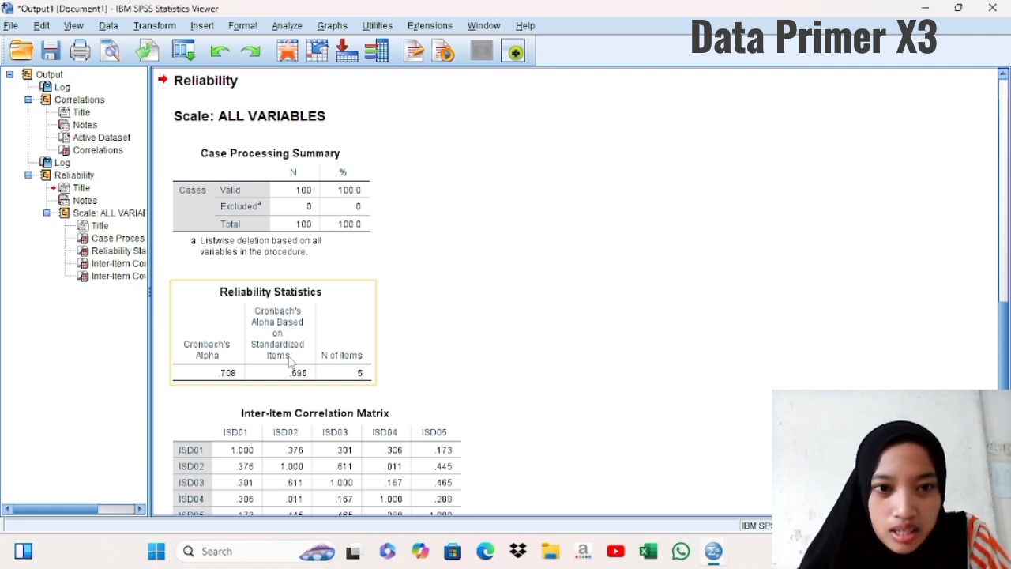
click(304, 390)
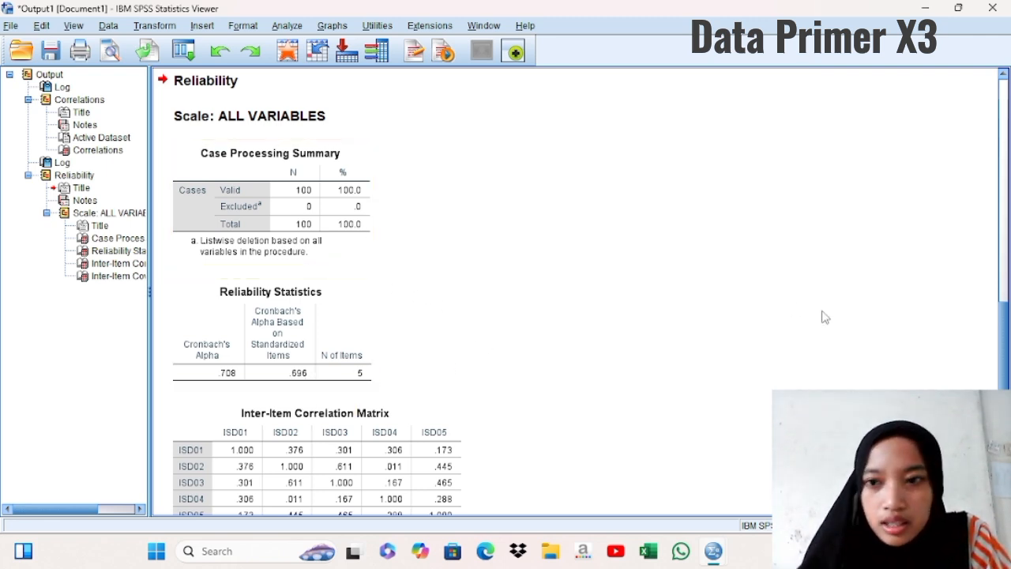
In Excel, review the Y statement data on Sheet2 and copy the P1 to P5 scores and totals in B4:G103
scroll(474, 316, down, 5)
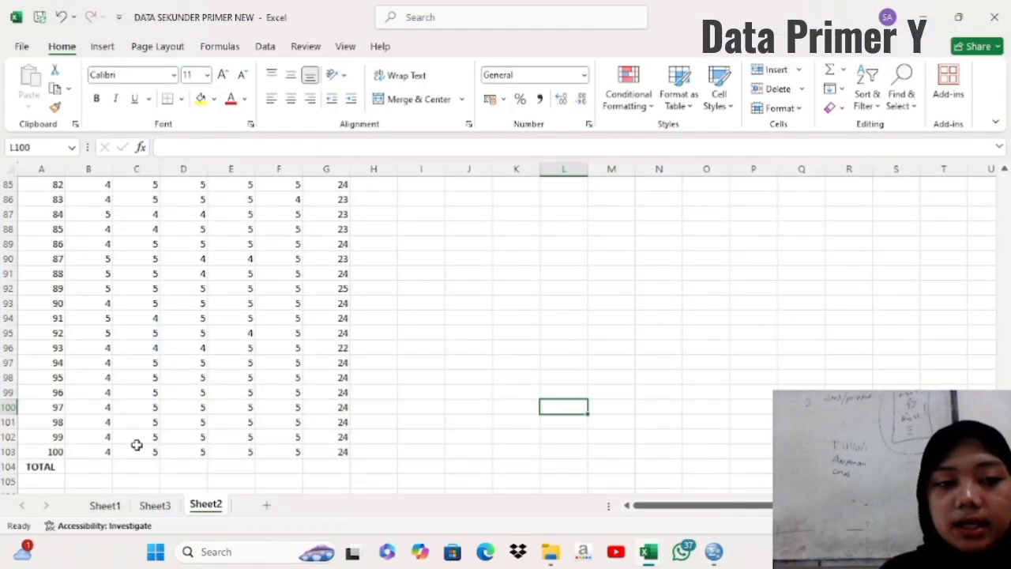
click(136, 445)
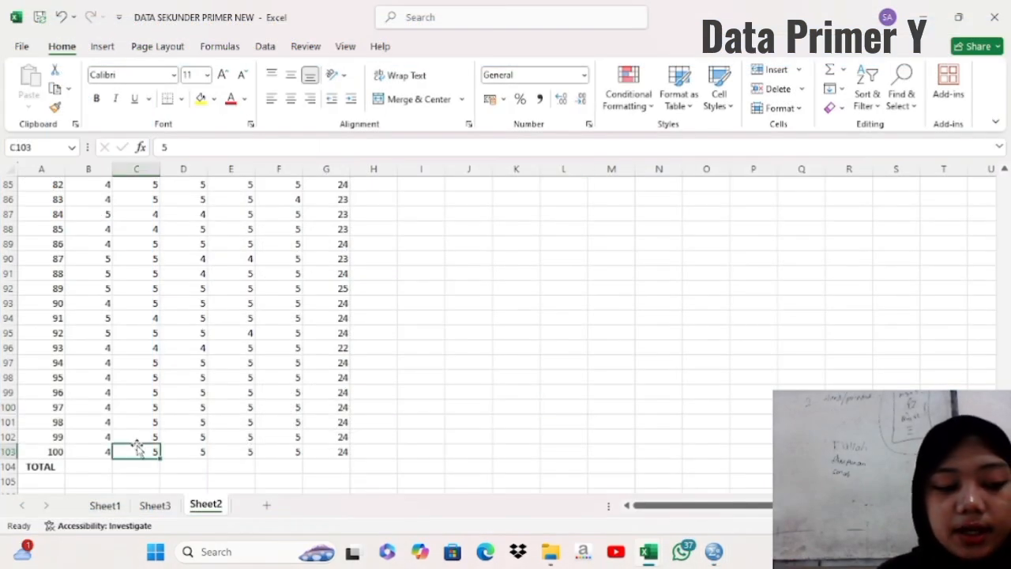
scroll(136, 446, up, 3)
scroll(137, 447, up, 3)
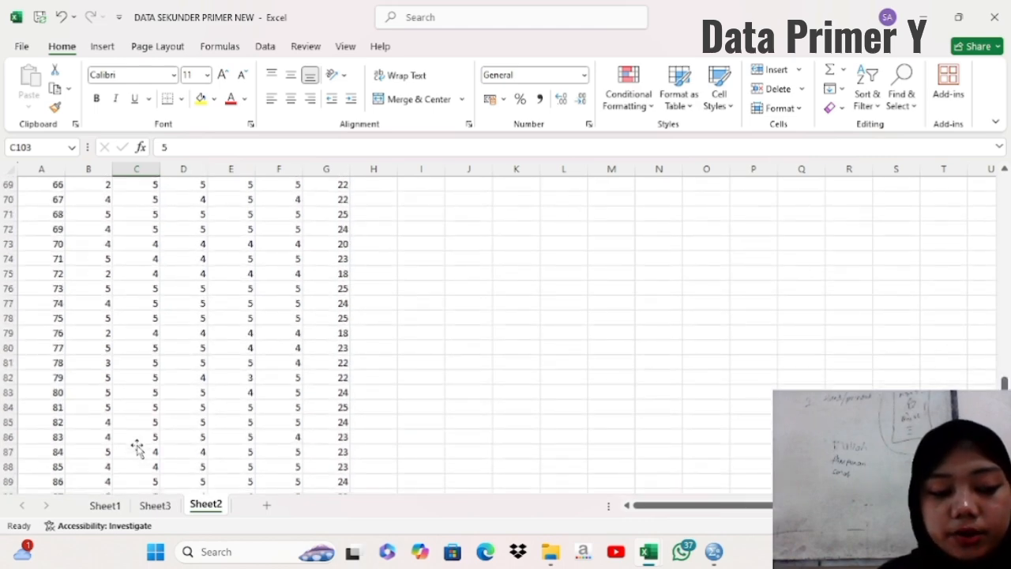
scroll(136, 447, up, 17)
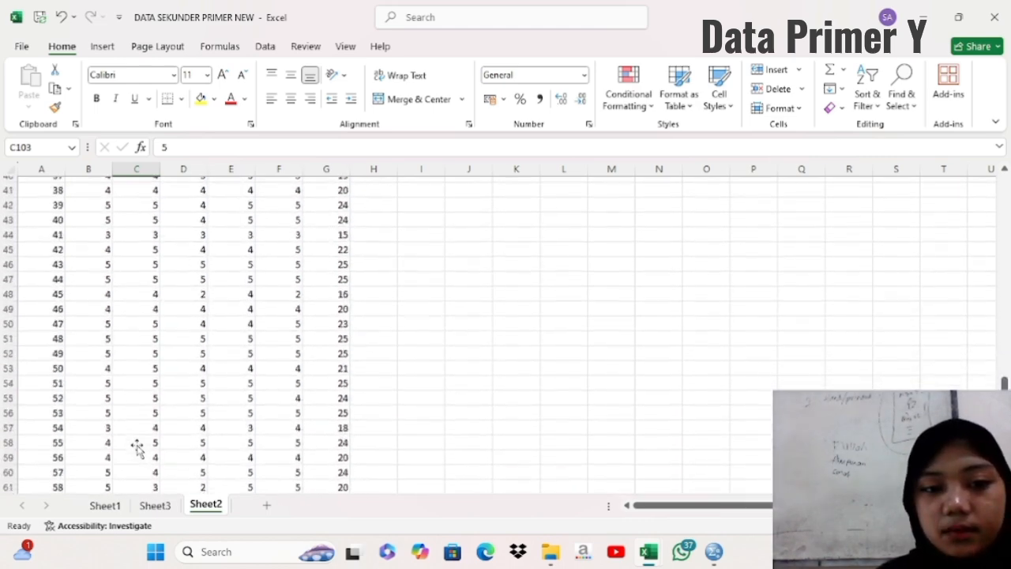
scroll(136, 447, up, 5)
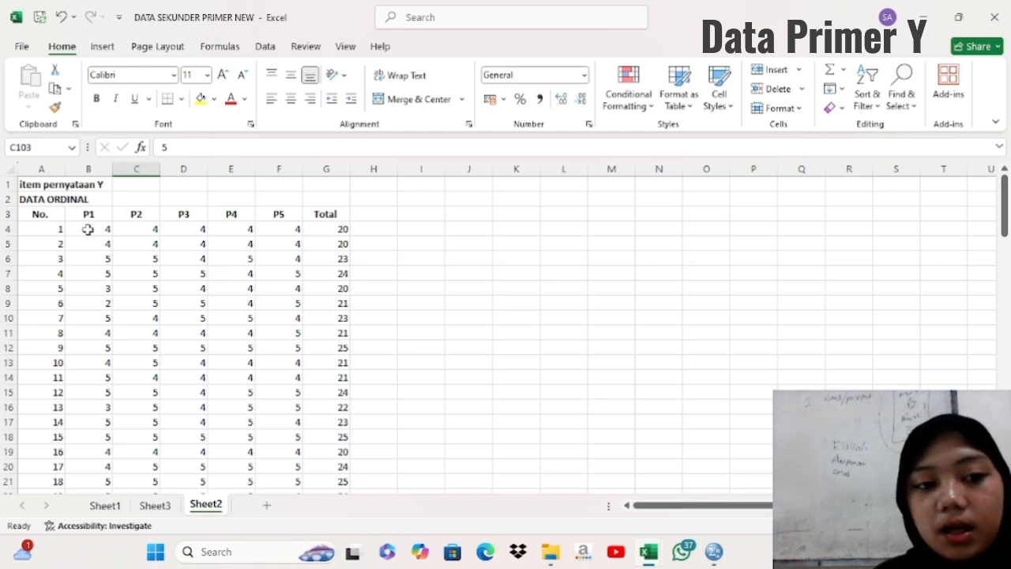
click(104, 229)
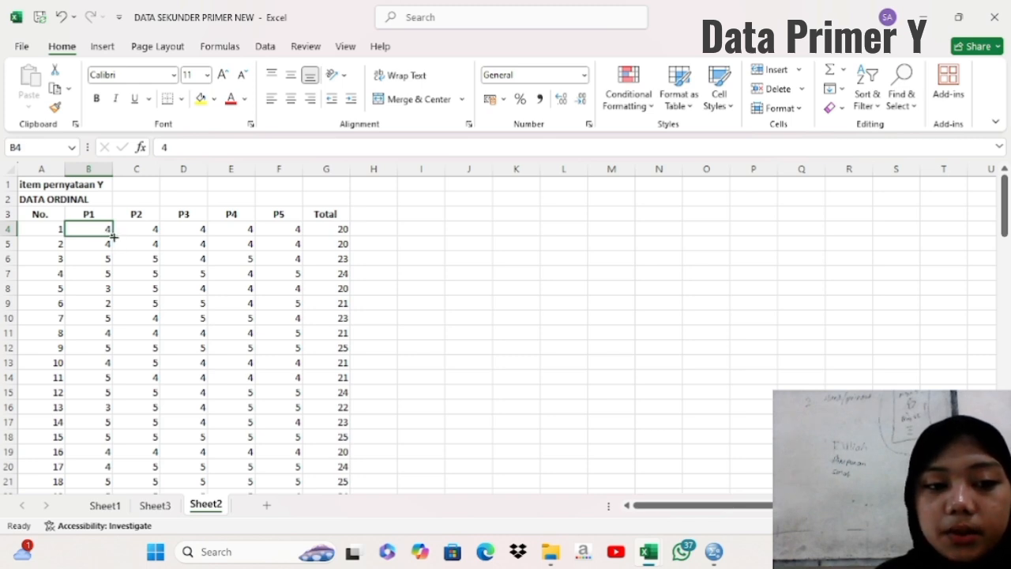
drag(109, 230, 313, 399)
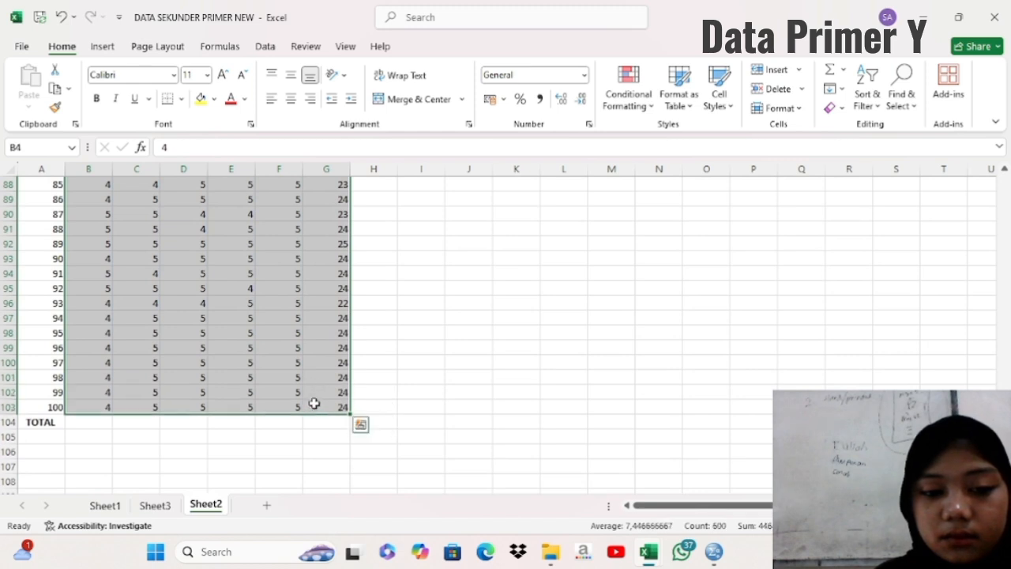
key(ctrl+c)
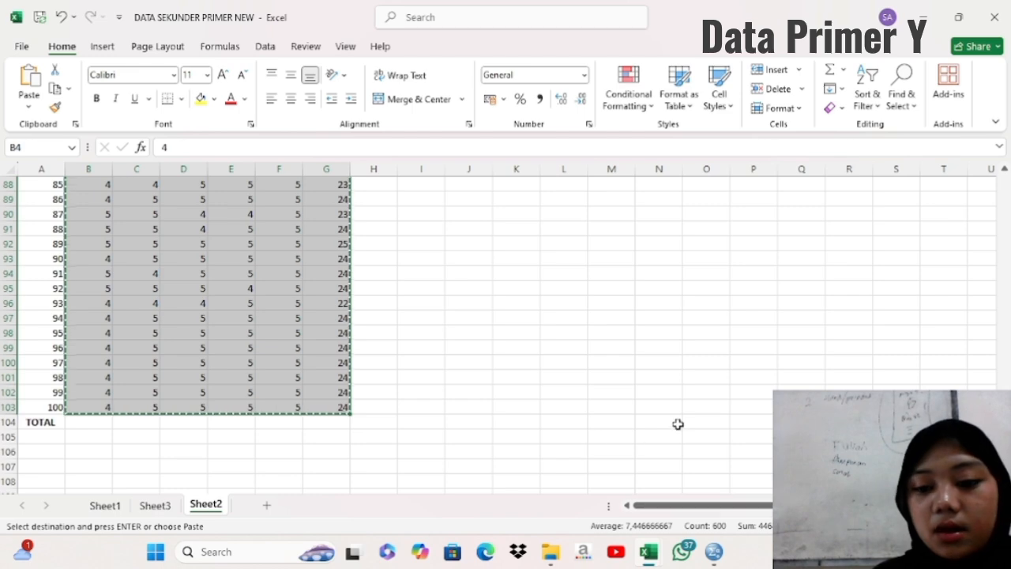
Switch to the empty SPSS data sheet on Desktop 3, paste the copied Y scores from row 1 of the first column, and check the rows
click(354, 555)
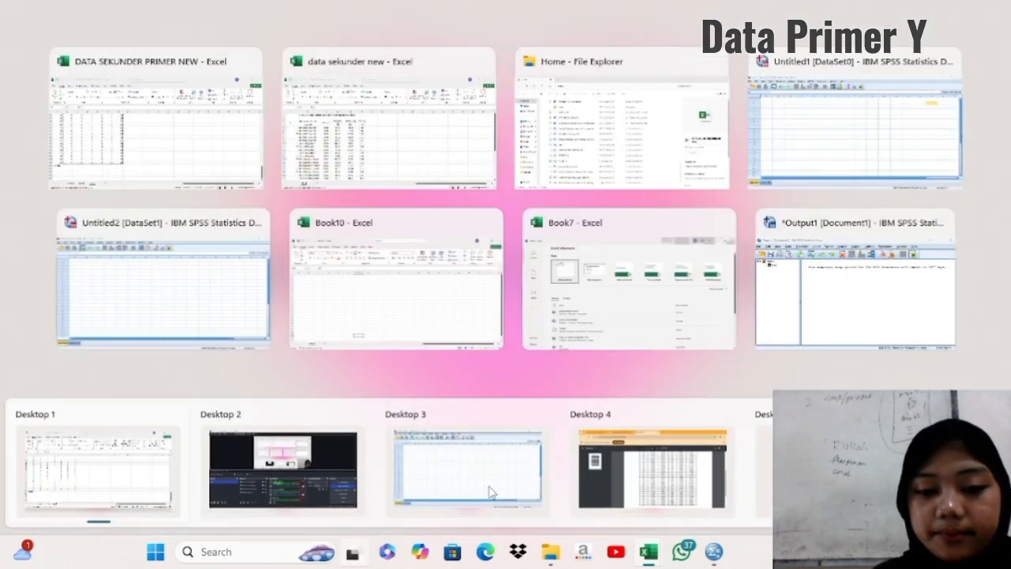
click(490, 492)
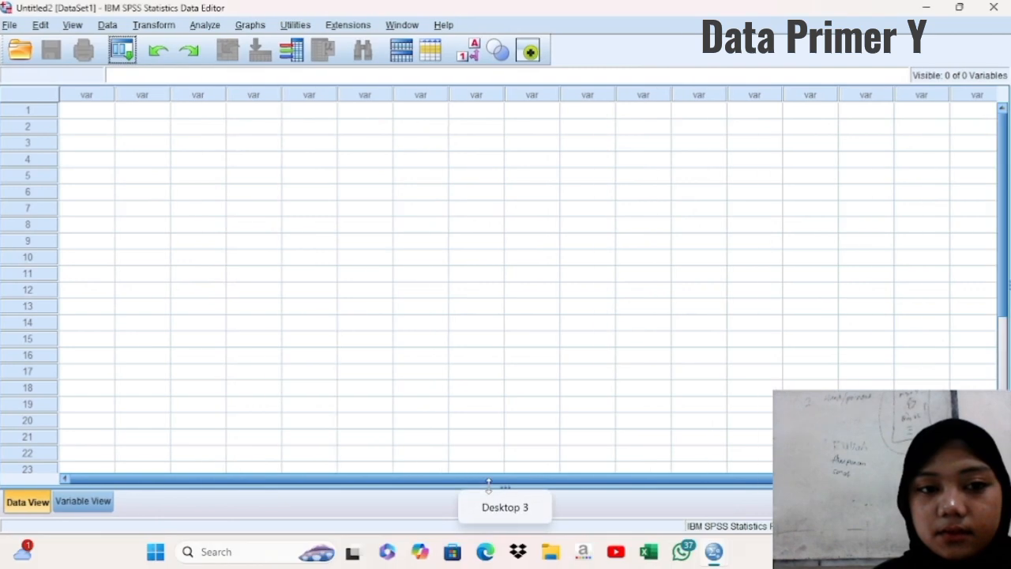
click(97, 110)
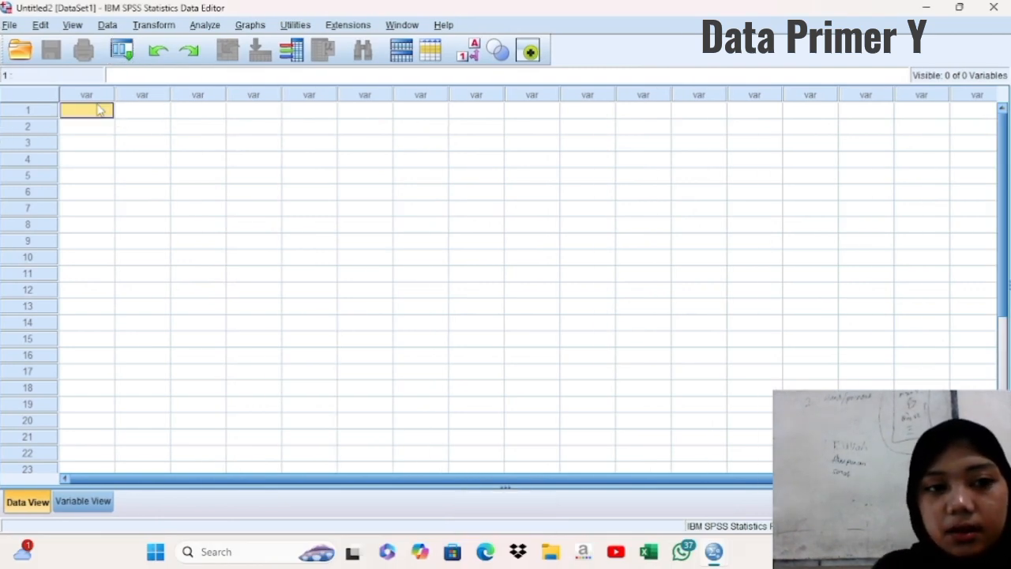
key(ctrl+v)
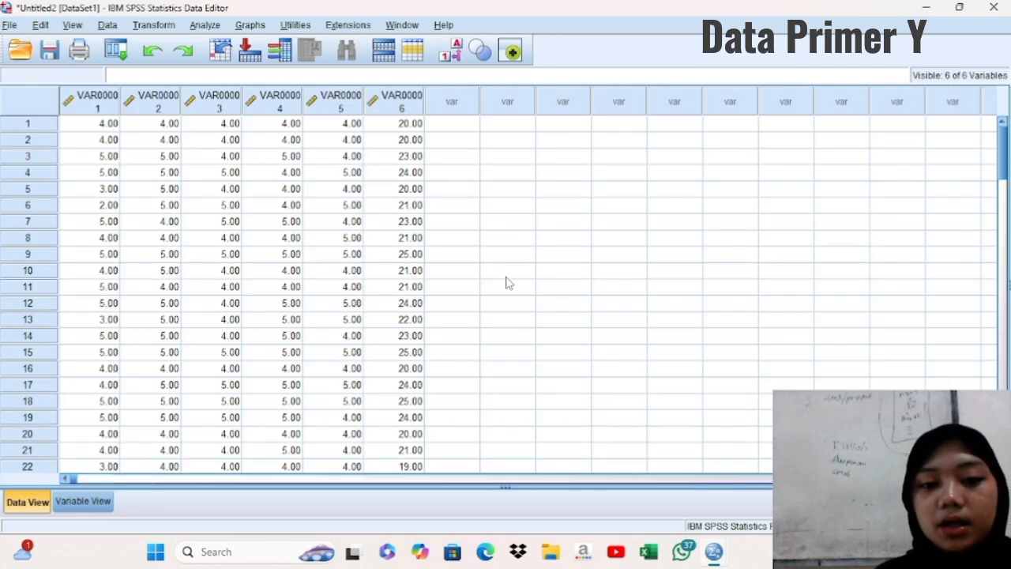
scroll(509, 282, down, 20)
scroll(508, 282, up, 20)
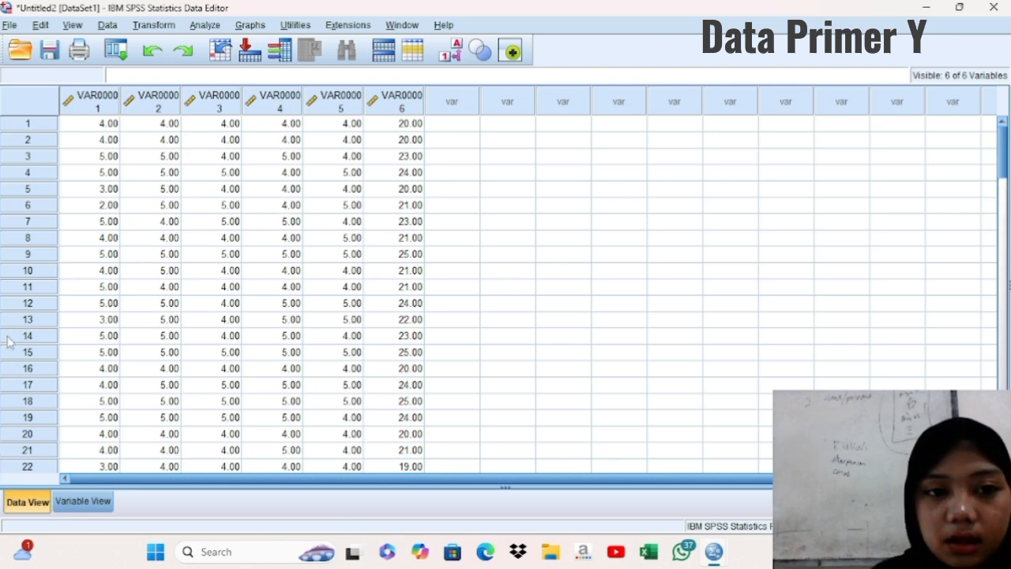
In the variable definitions, rename the first three variables as IB01, IB02 and IB03
click(83, 501)
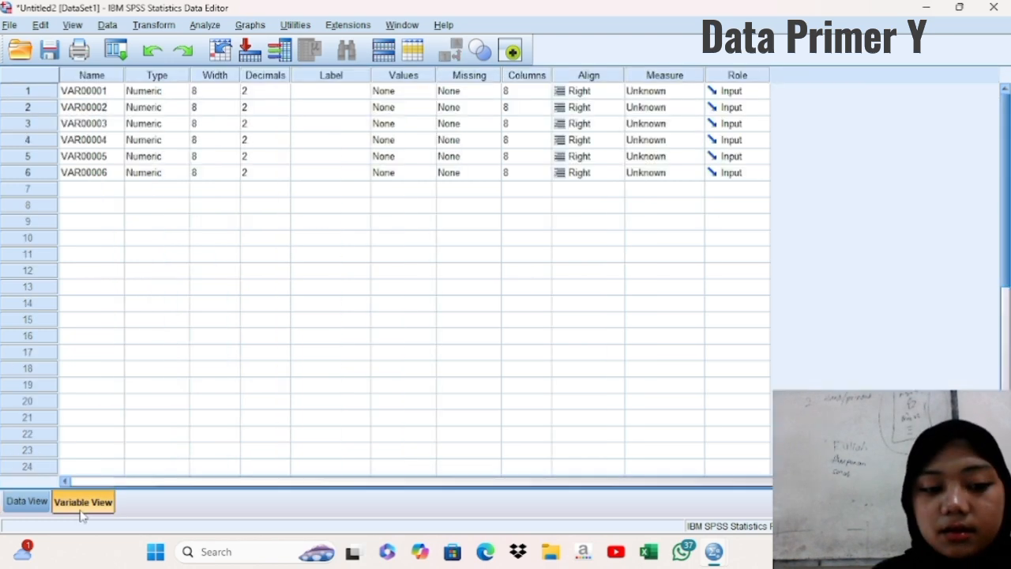
click(93, 92)
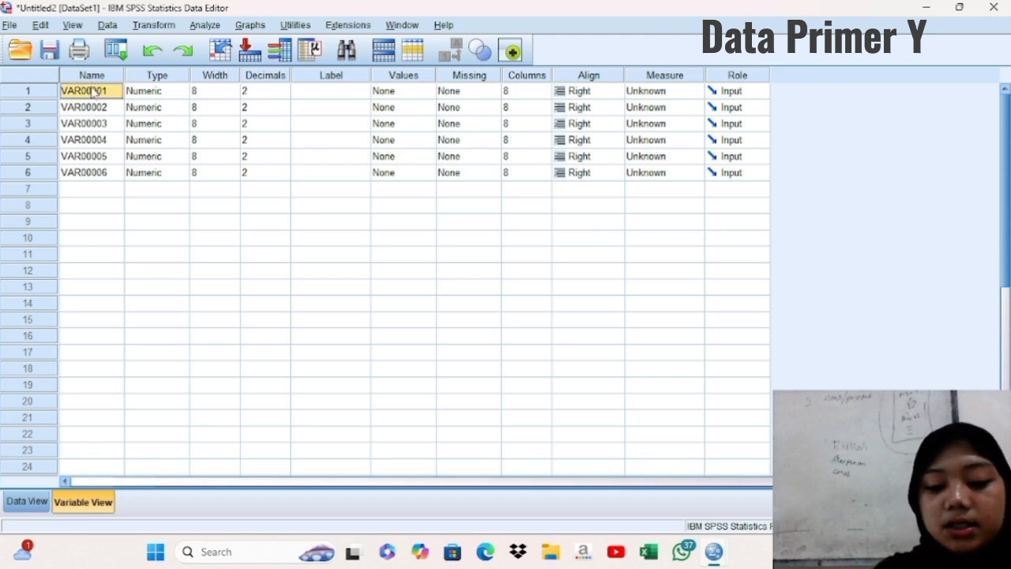
key(BackSpace)
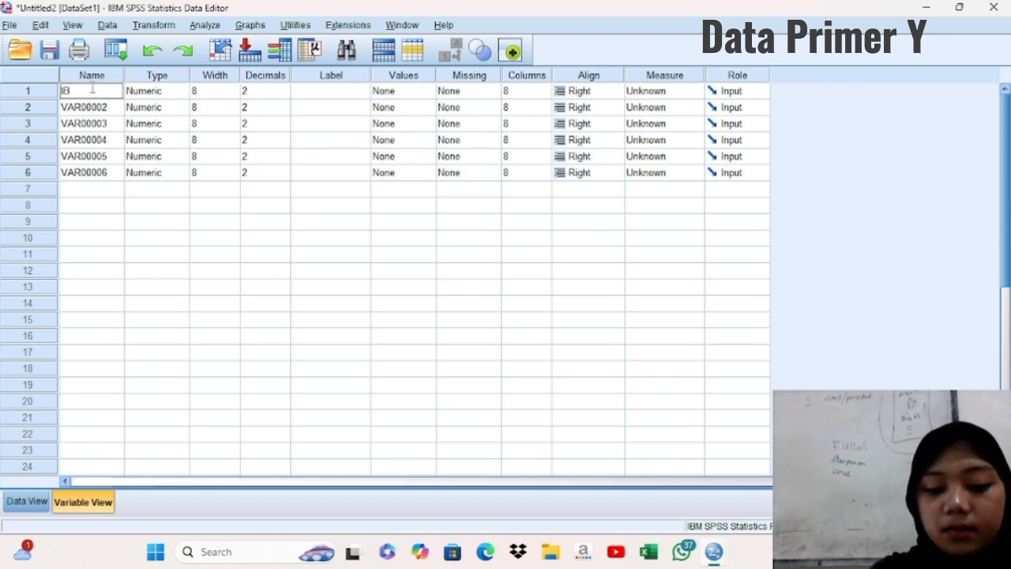
key(Return)
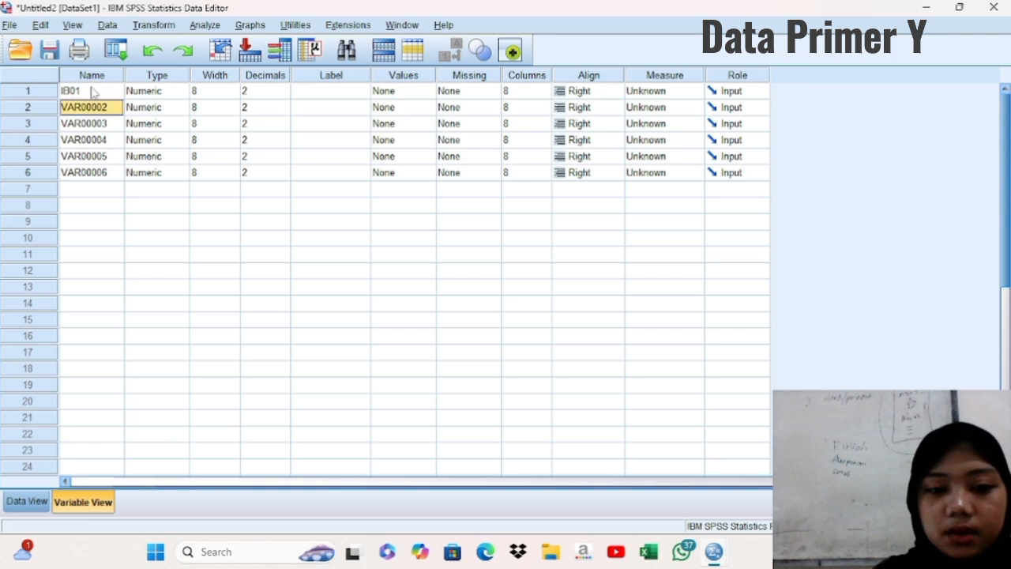
key(BackSpace)
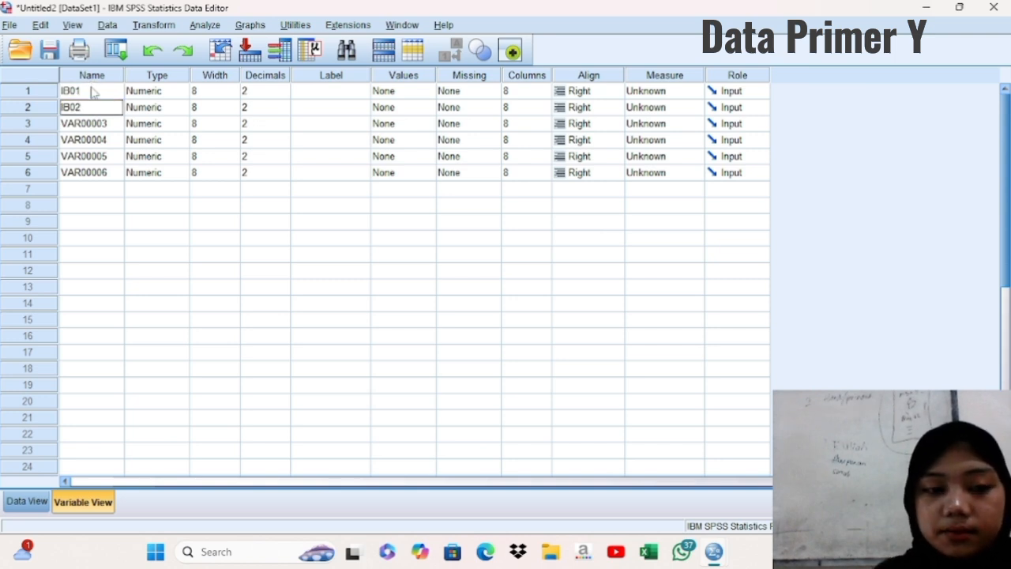
key(Return)
key(BackSpace)
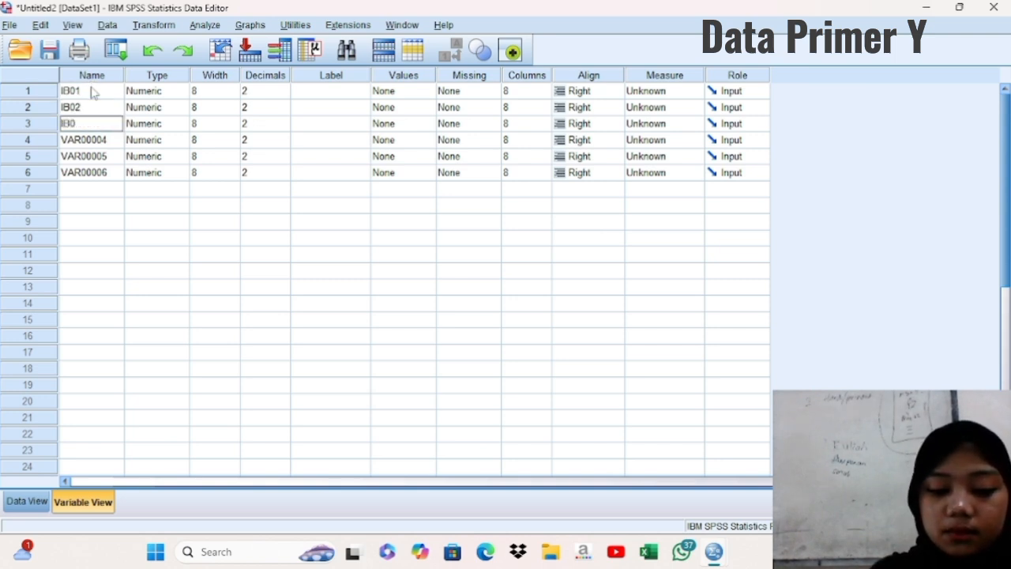
key(Return)
Rename the fourth and fifth variables as IB04 and IB05, and the sixth, total-score variable as IBTTL
key(BackSpace)
text(IB)
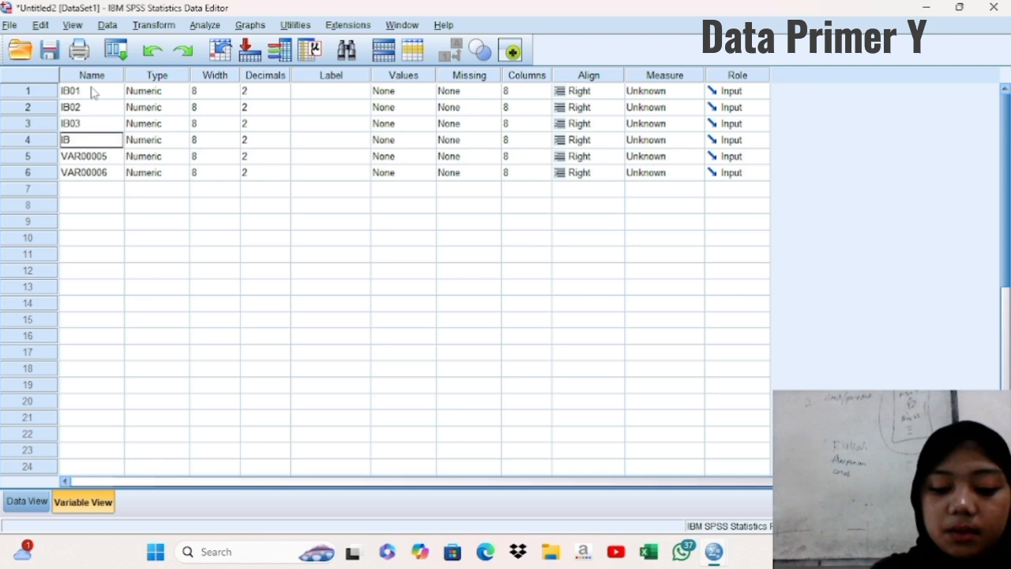
key(Return)
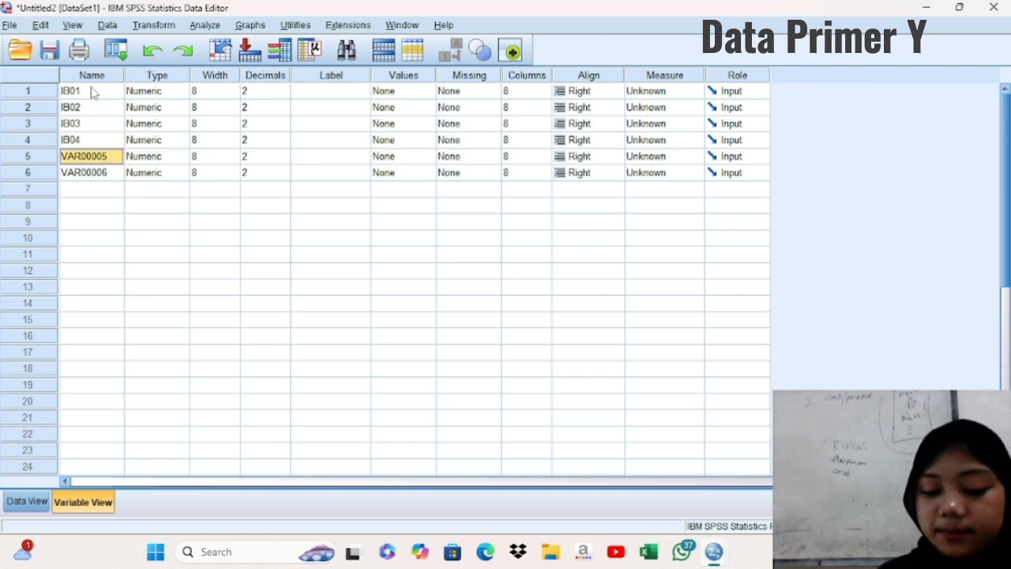
key(BackSpace)
text(IB)
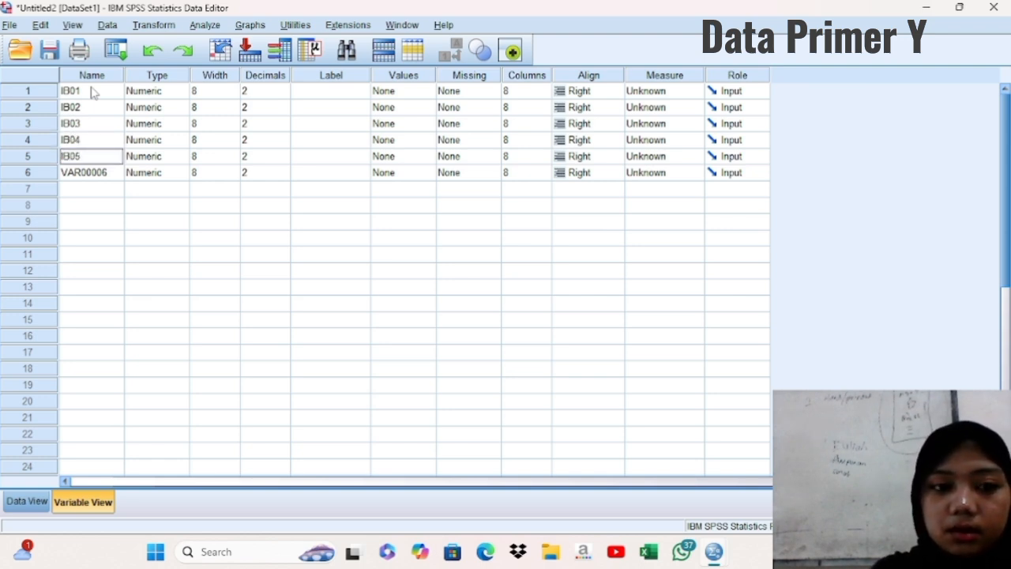
key(Return)
key(BackSpace)
text(IB0)
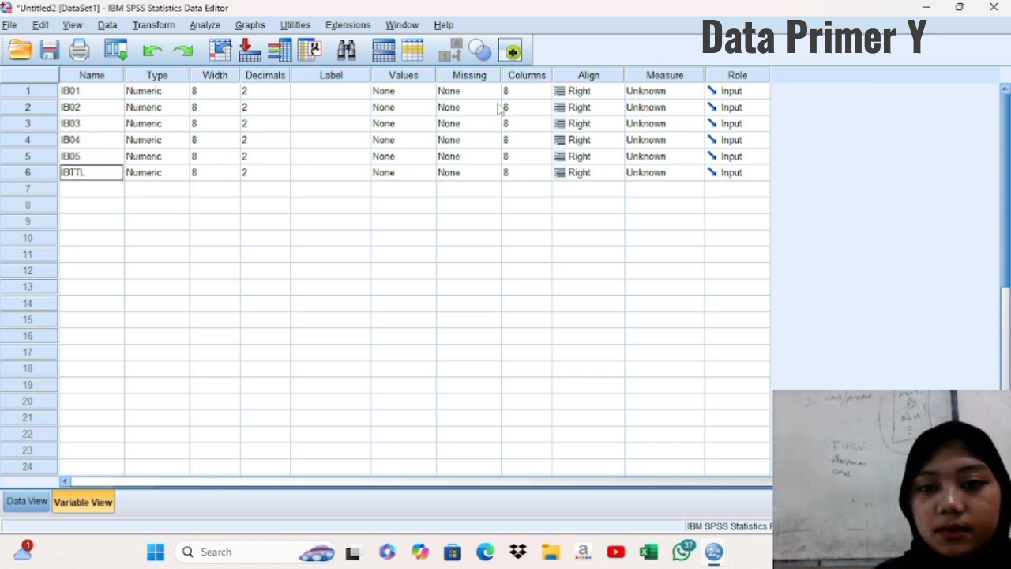
Set the measurement level of IB01, IB02, IB03 and IB04 to Ordinal
click(675, 91)
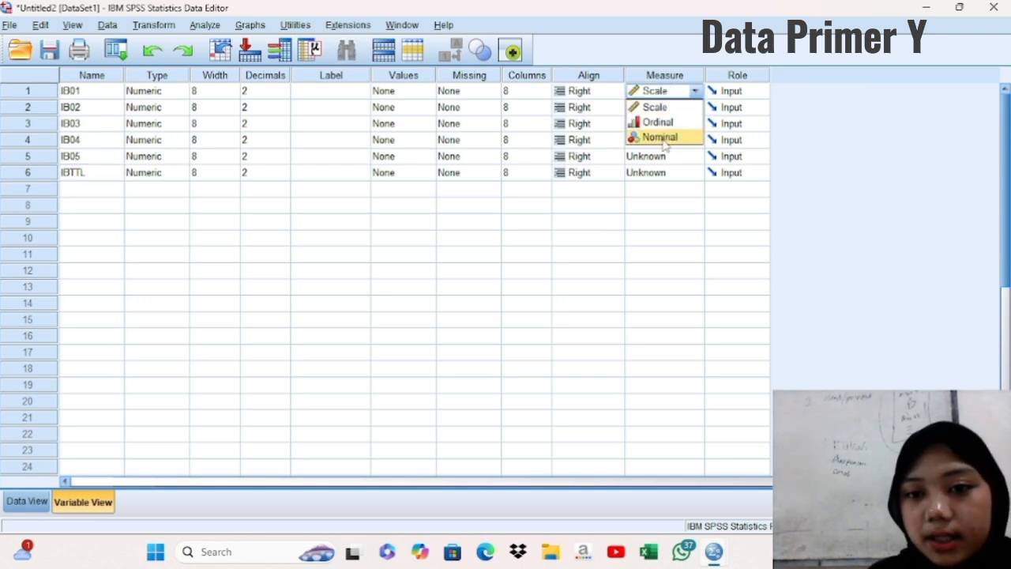
click(667, 124)
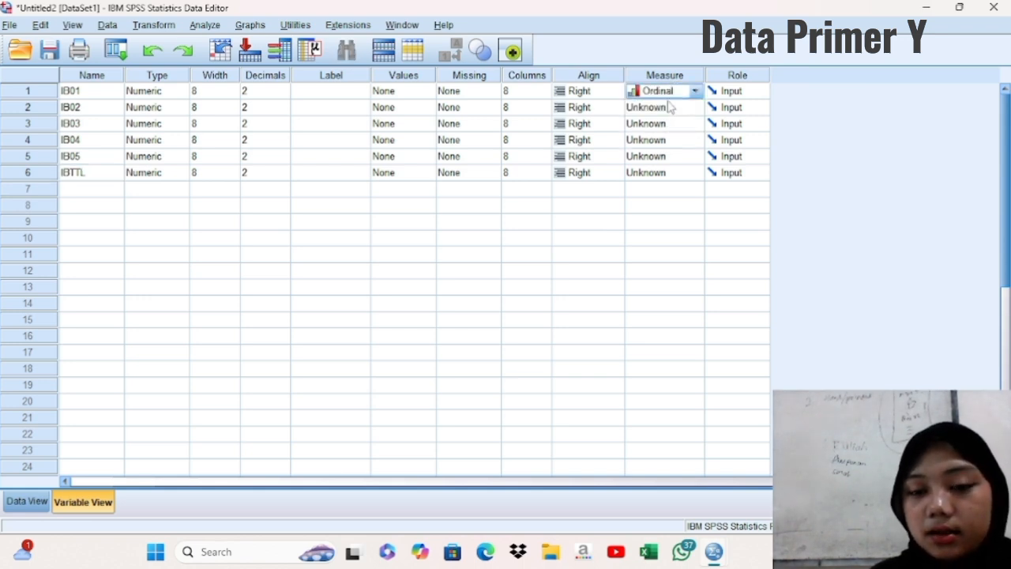
click(668, 107)
click(674, 140)
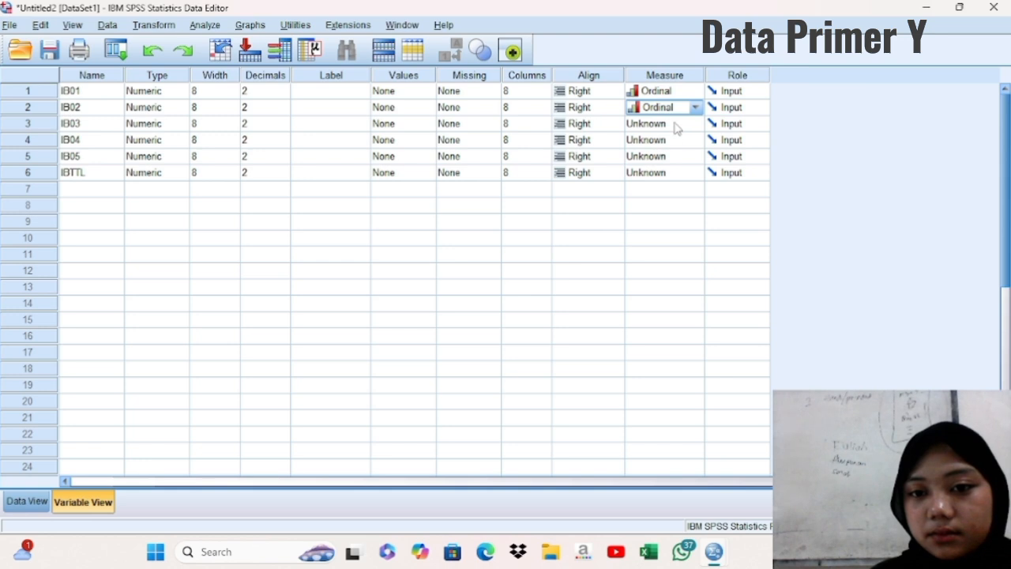
click(673, 125)
click(675, 156)
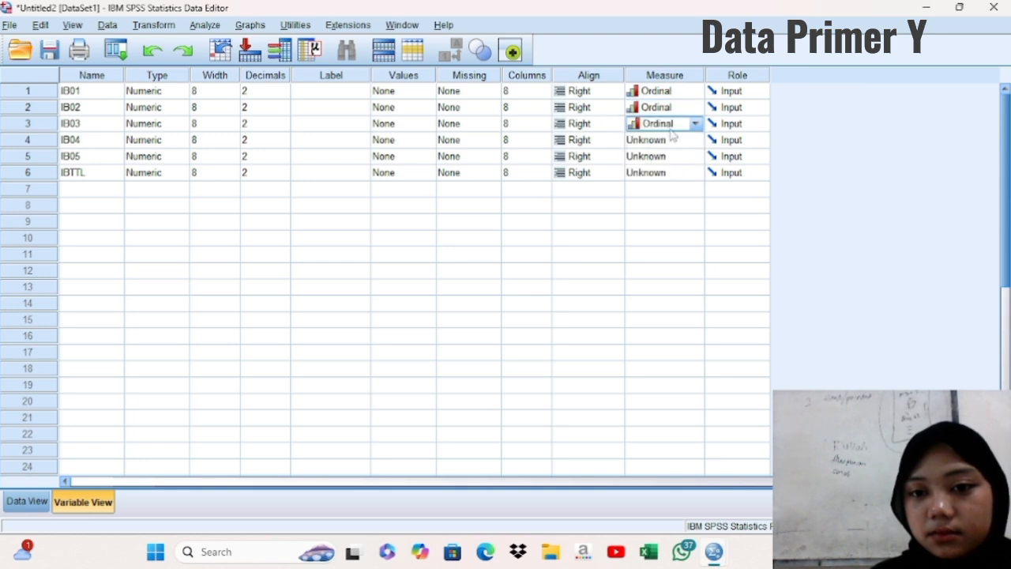
click(671, 141)
click(670, 171)
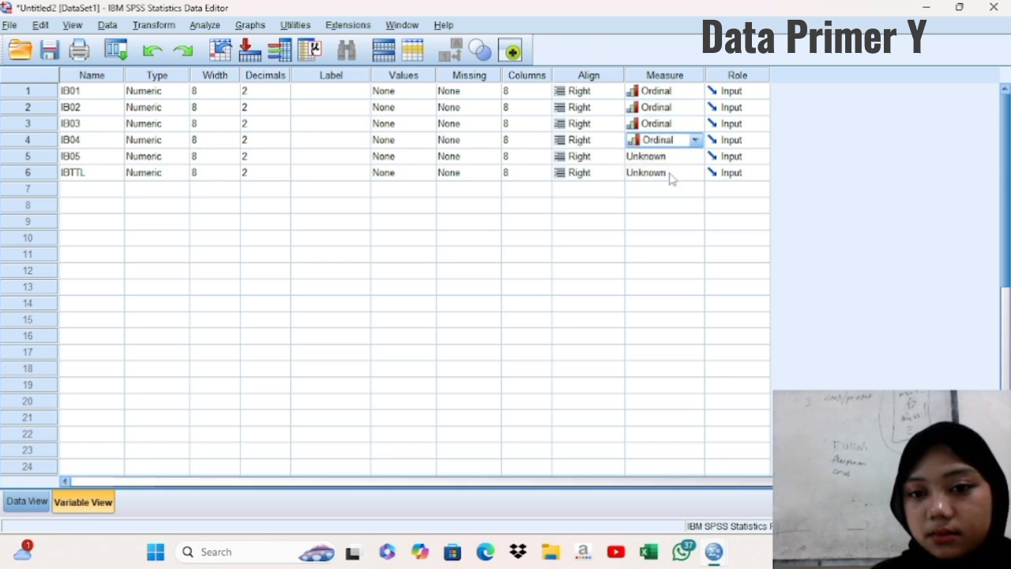
Set the measurement level of IB05 and IBTTL to Ordinal
click(671, 158)
click(669, 175)
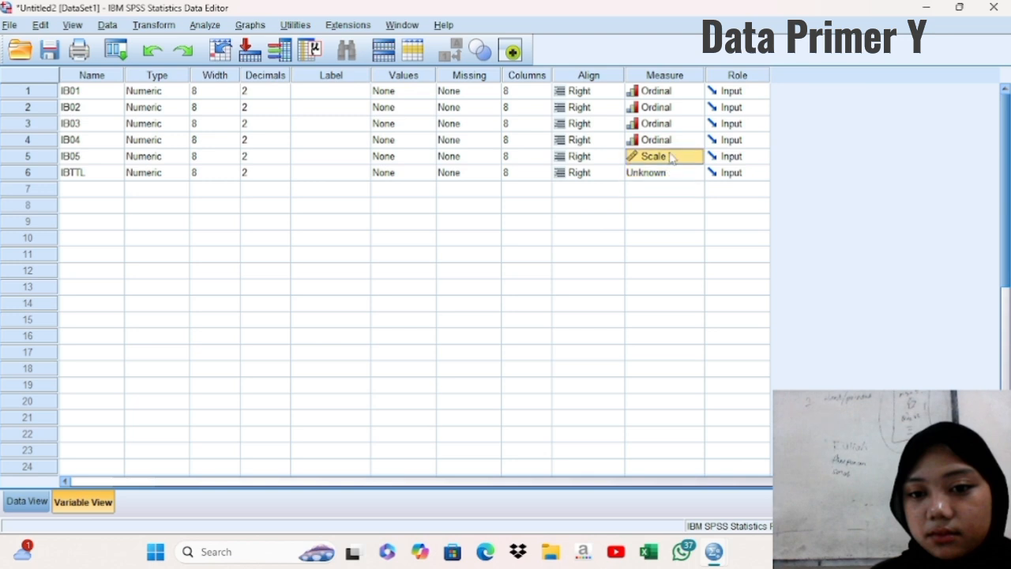
click(670, 155)
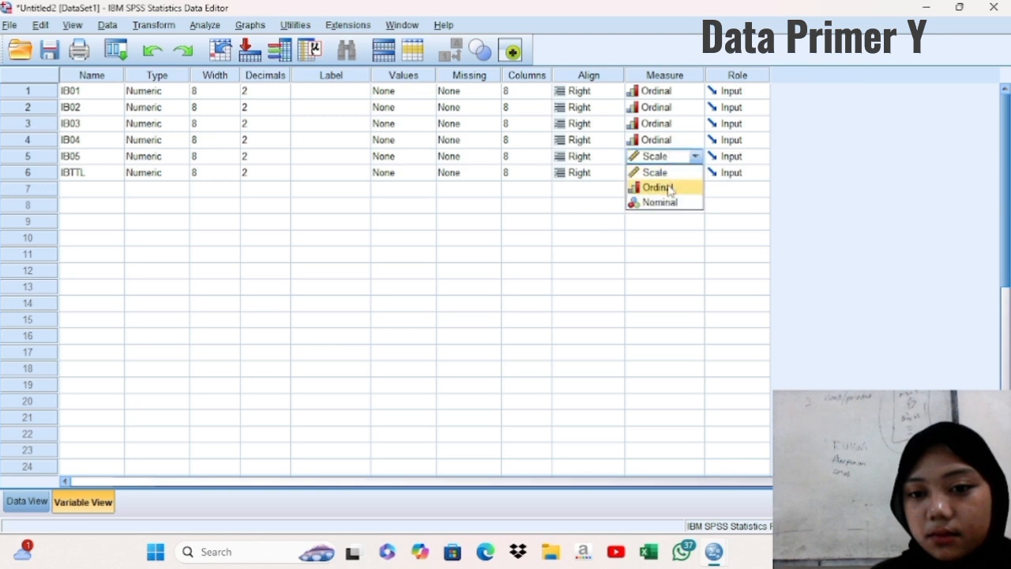
click(669, 187)
click(669, 172)
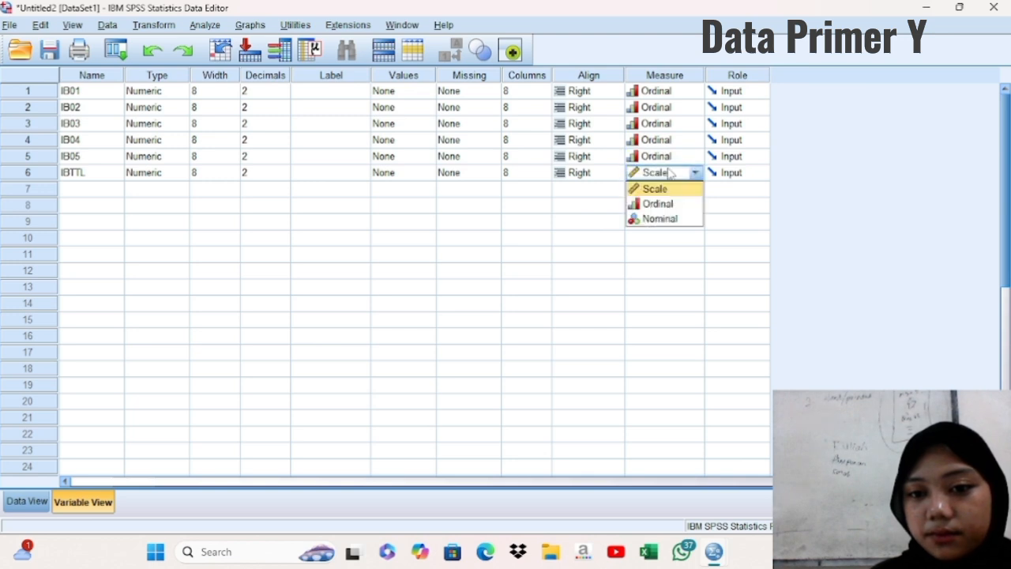
click(668, 204)
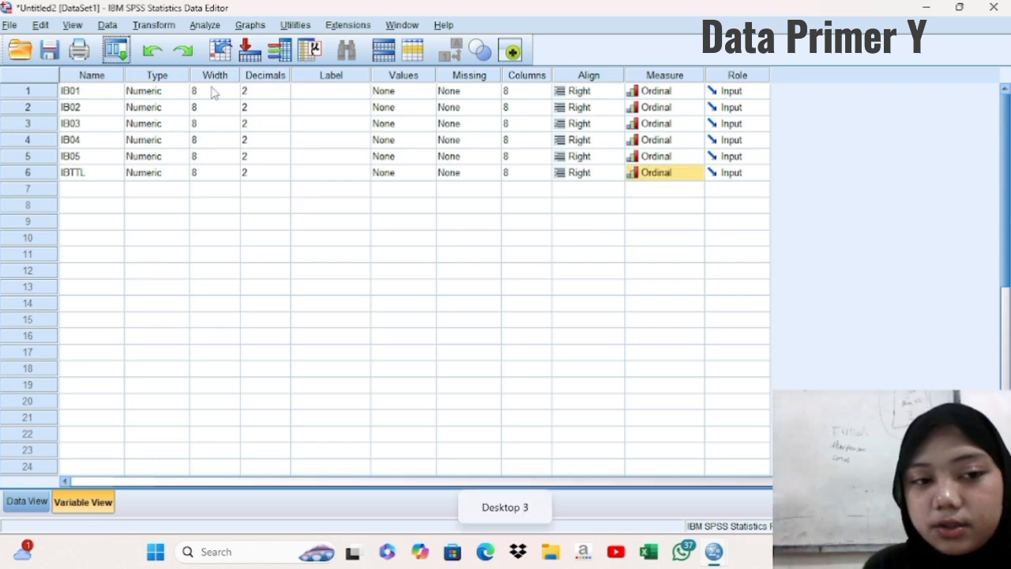
Set up a bivariate correlation analysis and add IB01, IB02 and IB03 as its variables
click(205, 25)
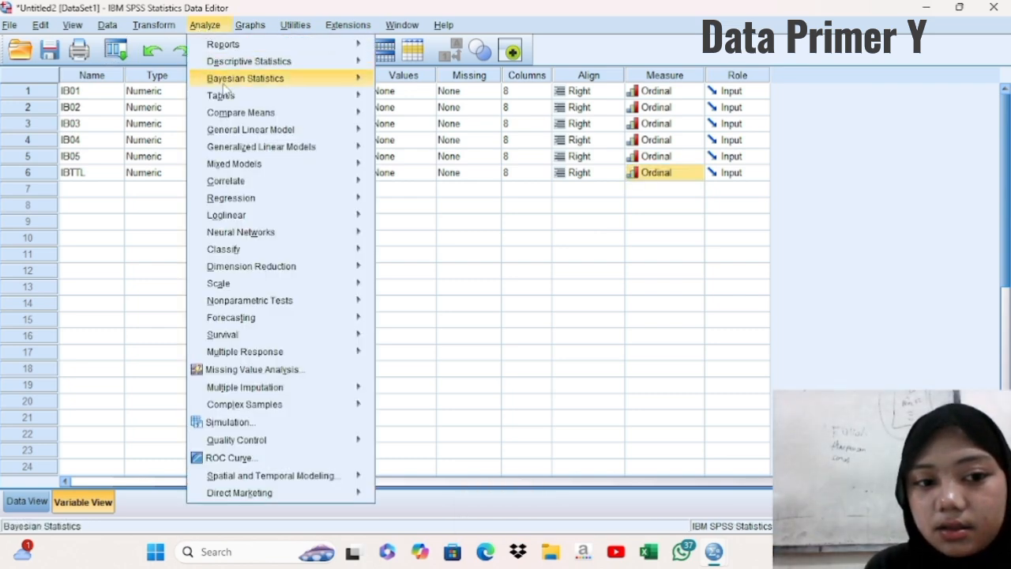
mouse_move(240, 181)
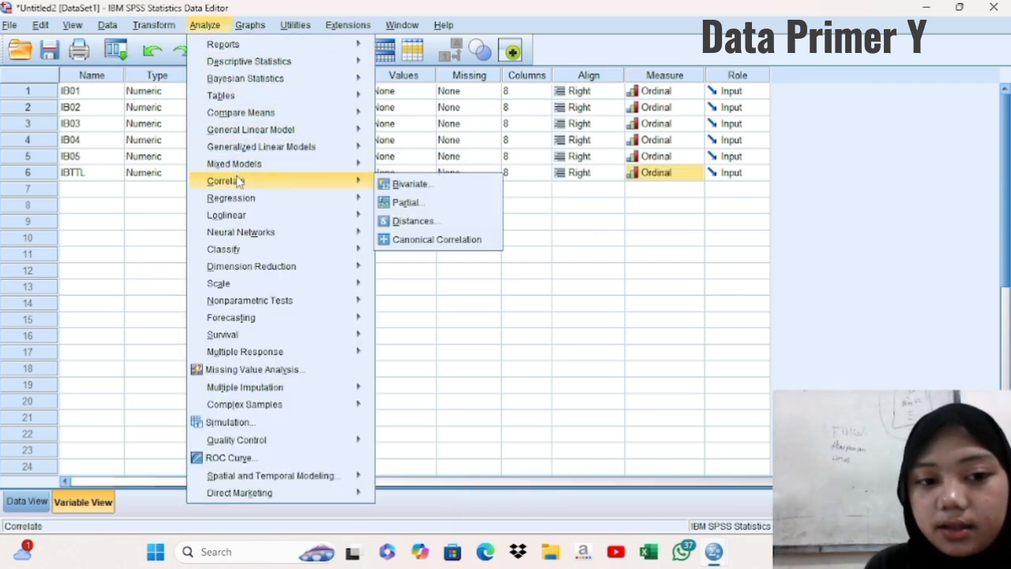
click(399, 184)
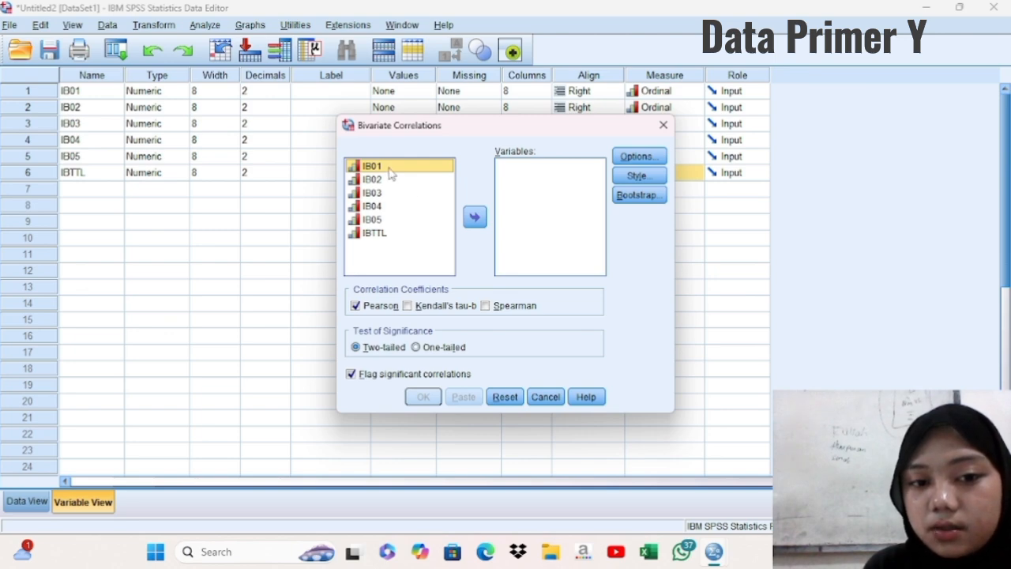
click(475, 216)
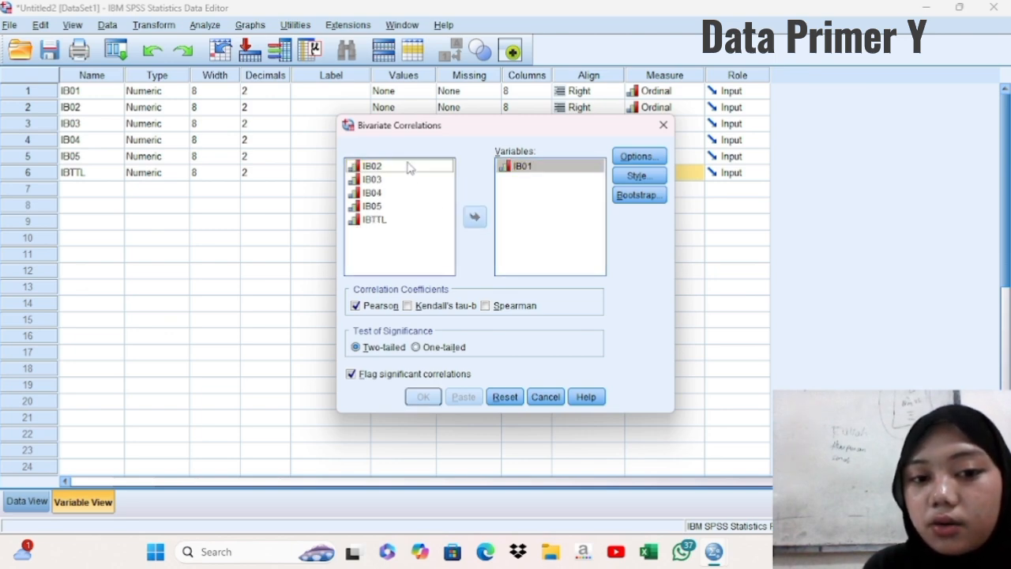
click(408, 168)
click(475, 216)
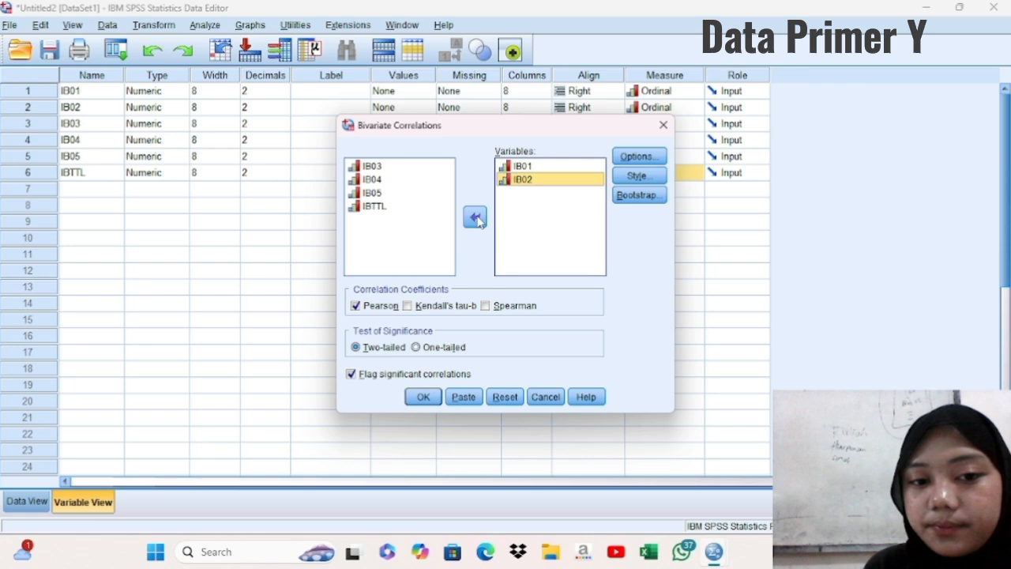
click(421, 167)
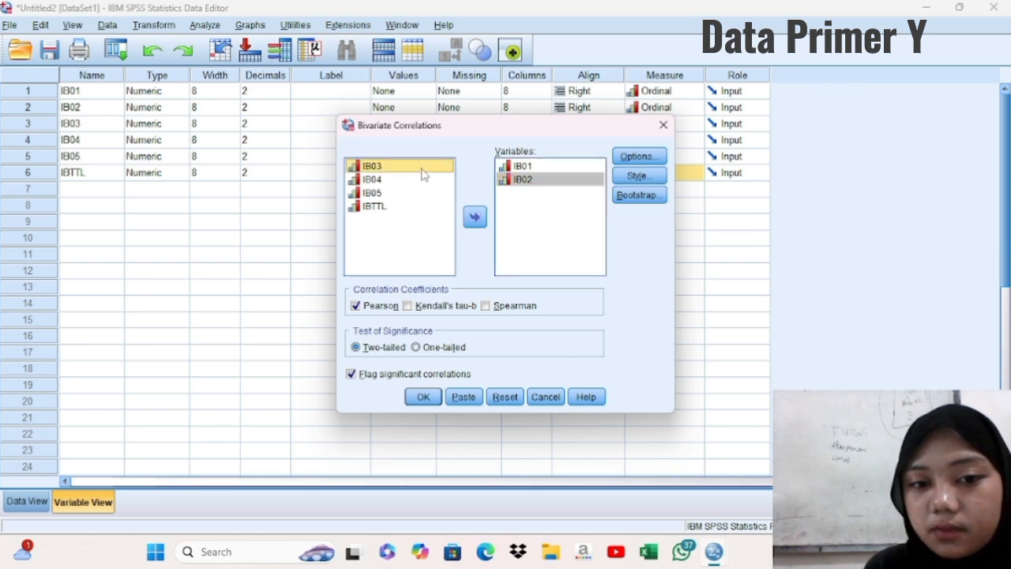
click(474, 216)
Add IB04 and IB05 to the bivariate correlation variables, leaving out IBTTL
click(432, 168)
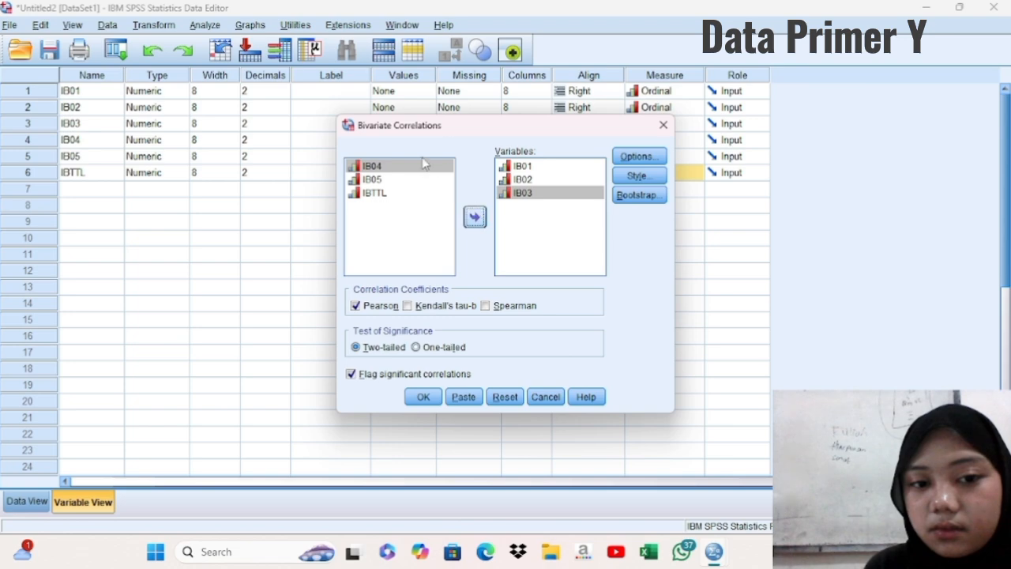
click(475, 218)
click(475, 218)
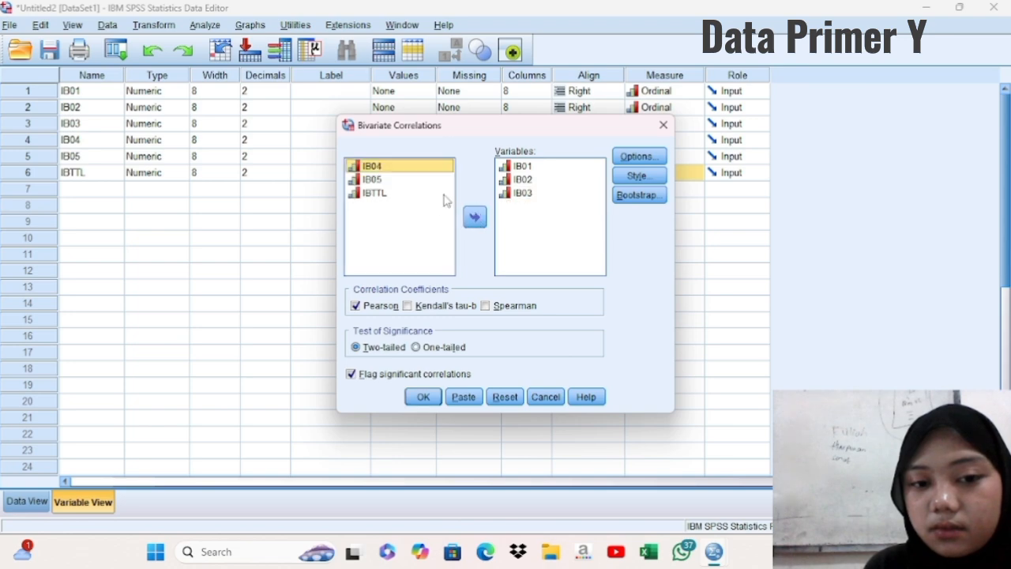
click(475, 218)
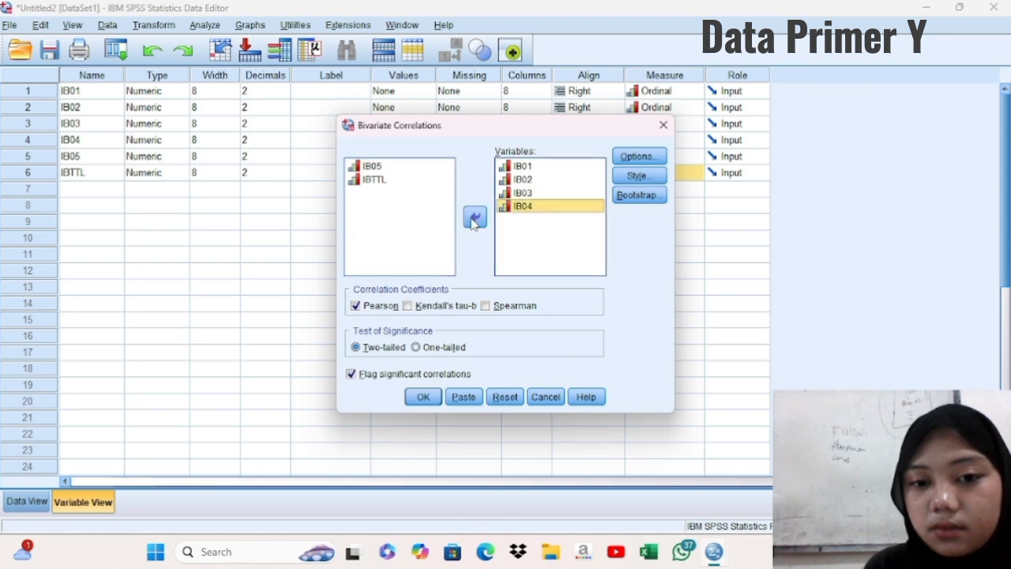
click(407, 167)
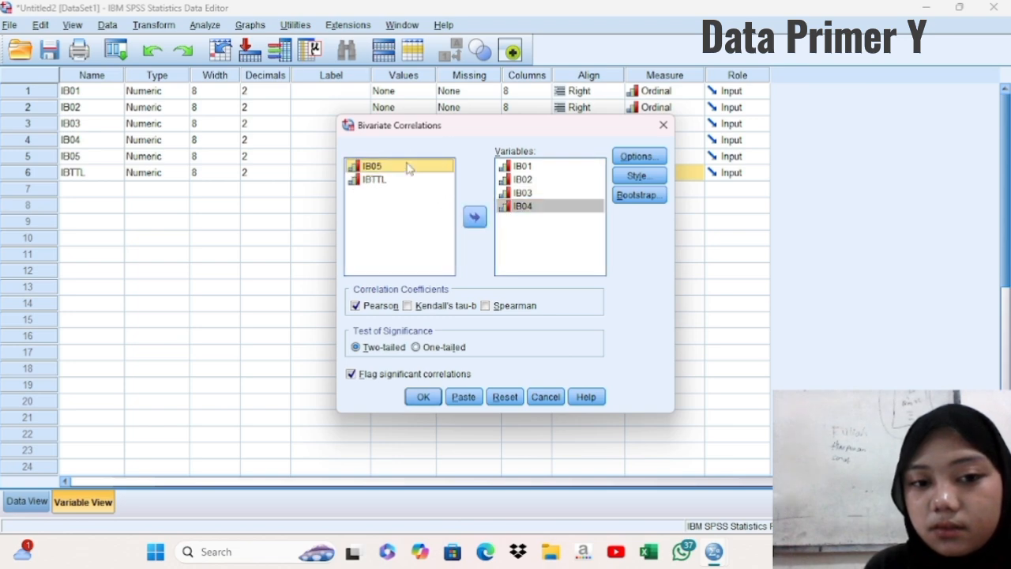
click(474, 218)
Keep the correlation options with pairwise exclusion and no extra statistics, and run the two-tailed Pearson correlations for IB01 to IB05
click(653, 156)
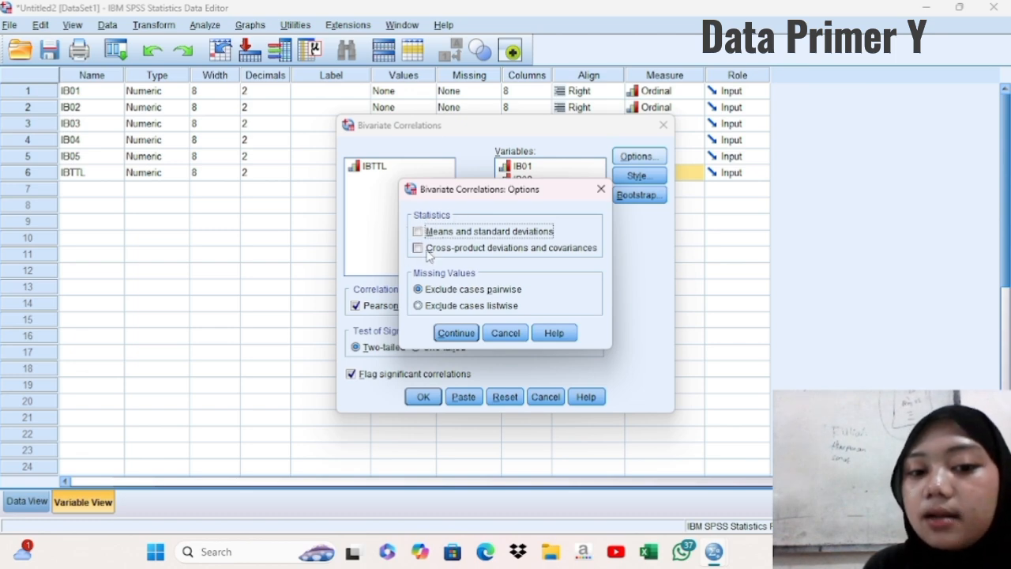
click(456, 333)
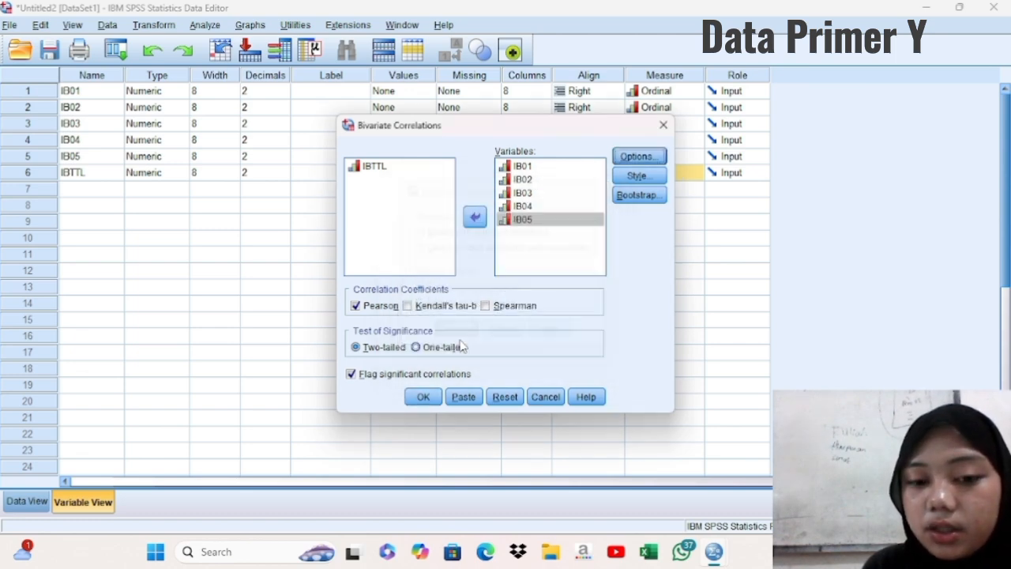
click(424, 396)
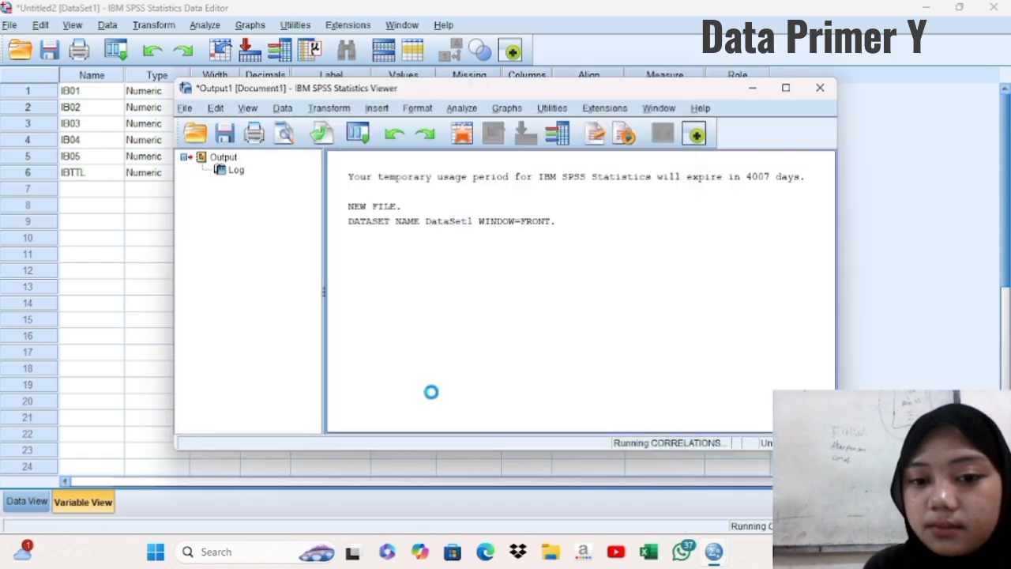
Examine the Pearson correlations of IB01 to IB05, and switch to Tabel R.pdf in Chrome on Desktop 4 to compare with the r table
click(620, 292)
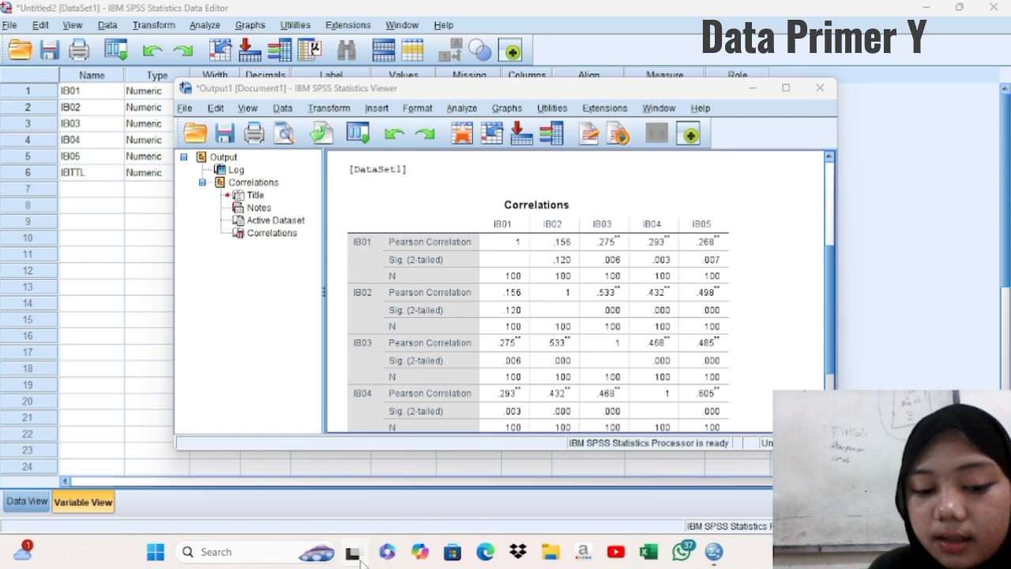
mouse_move(359, 558)
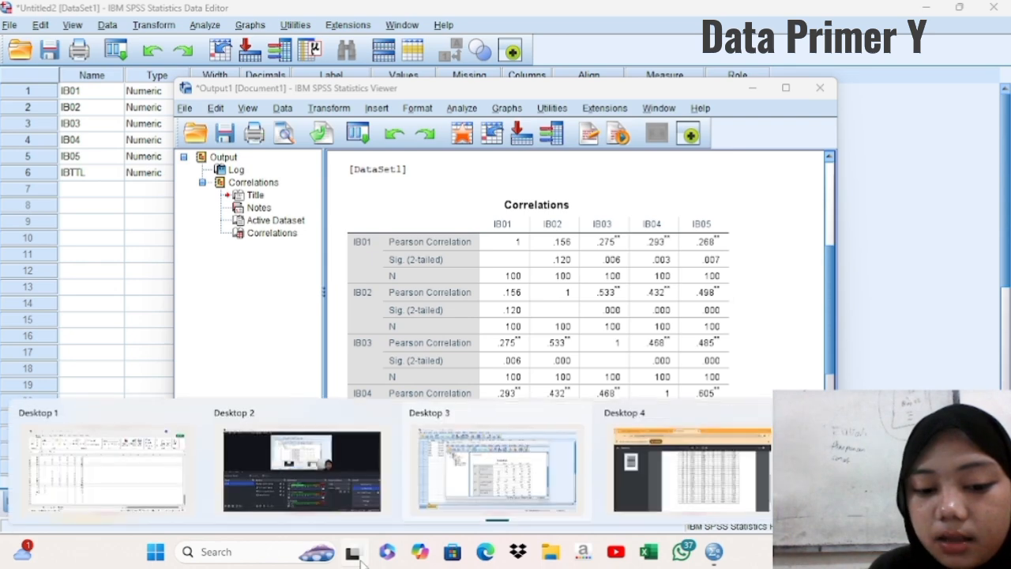
click(709, 488)
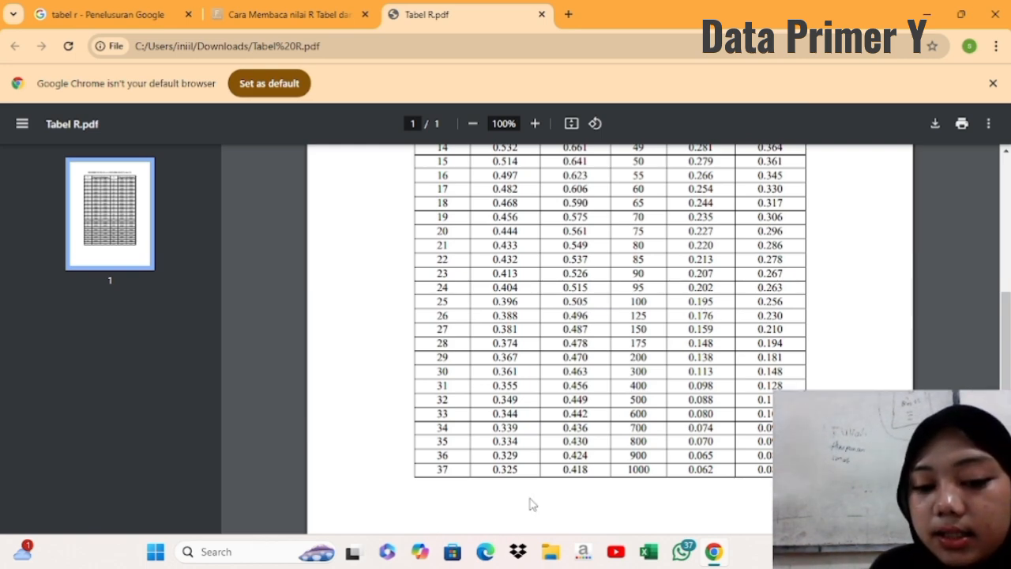
Switch back to the SPSS Data Editor and open a Reliability Analysis with IB01 to IB05 as items, leaving out IBTTL
click(352, 553)
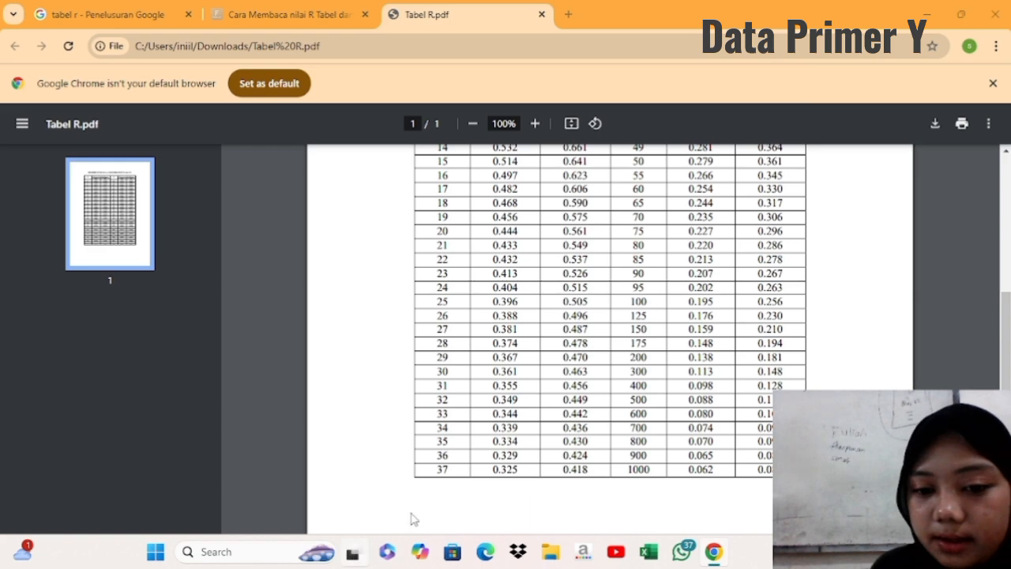
click(145, 475)
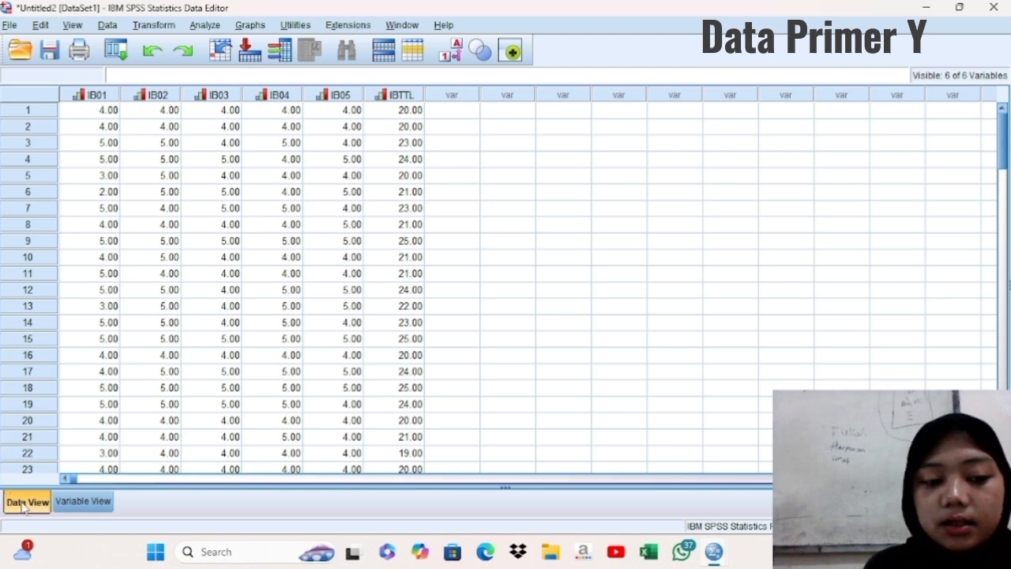
click(205, 25)
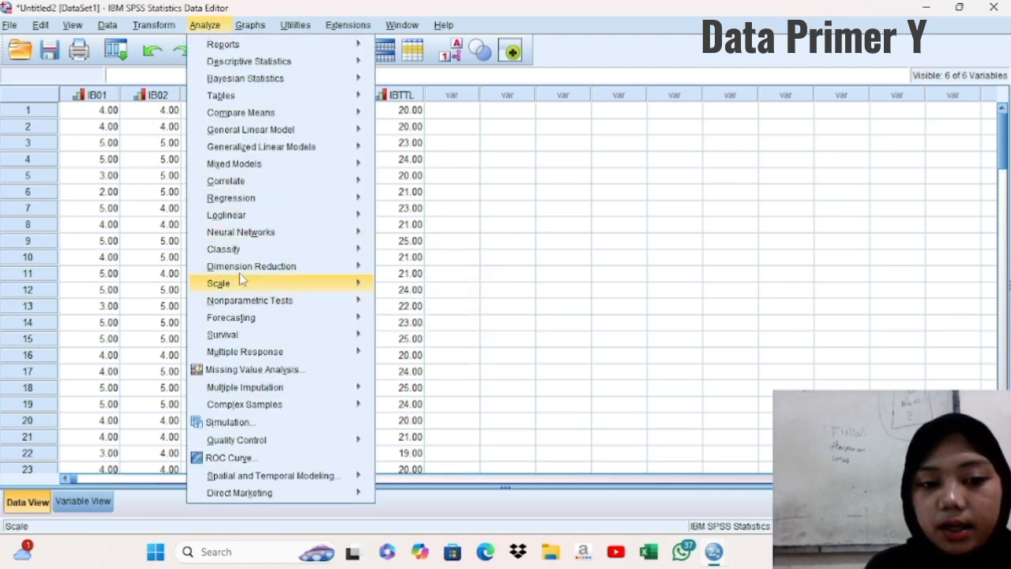
mouse_move(239, 290)
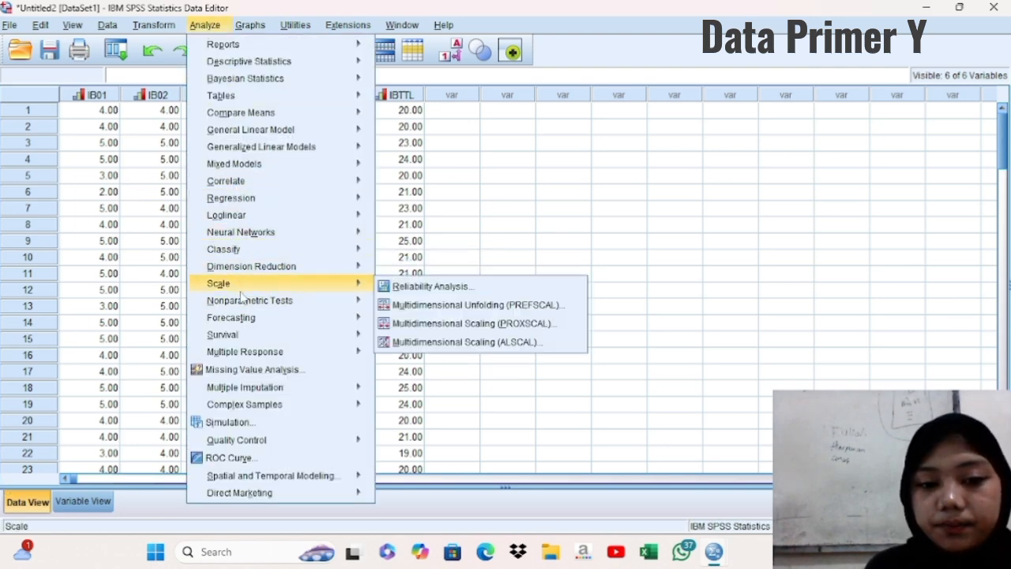
click(397, 287)
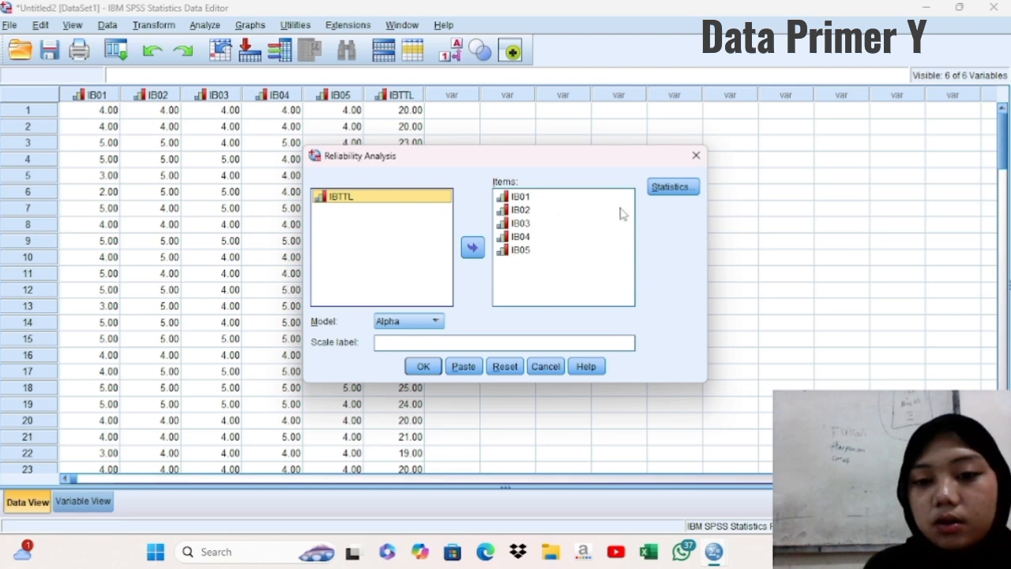
Set the reliability statistics to scale if item deleted plus inter-item correlations and covariances
click(684, 187)
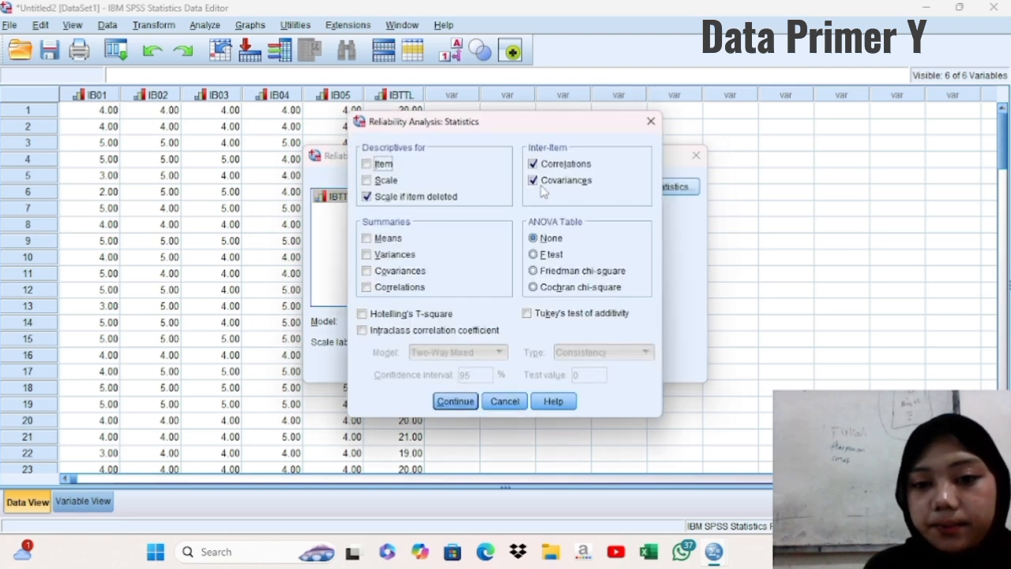
click(533, 180)
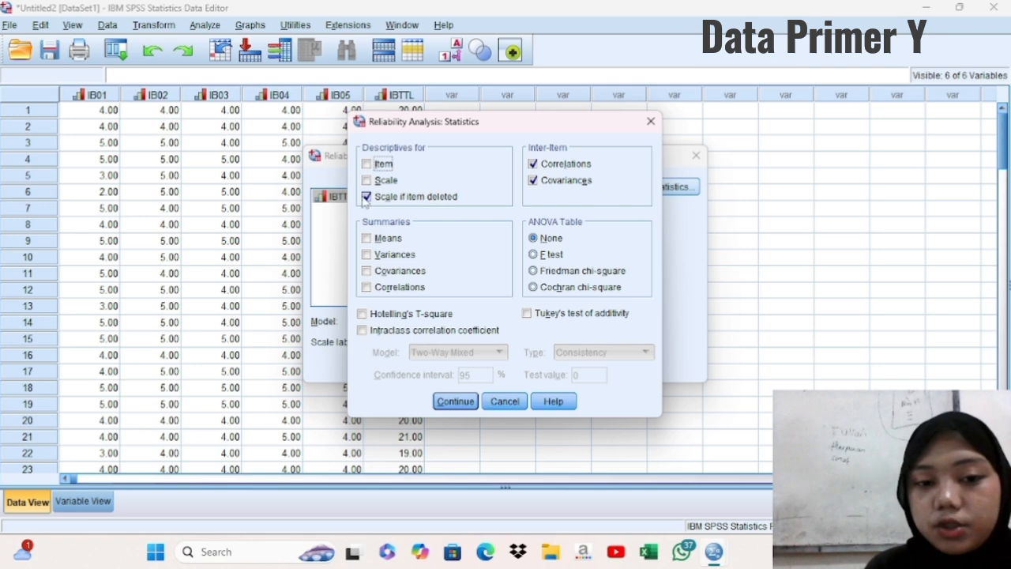
Run the Alpha reliability analysis on IB01 to IB05 with the chosen statistics and examine the Reliability Statistics table
click(455, 401)
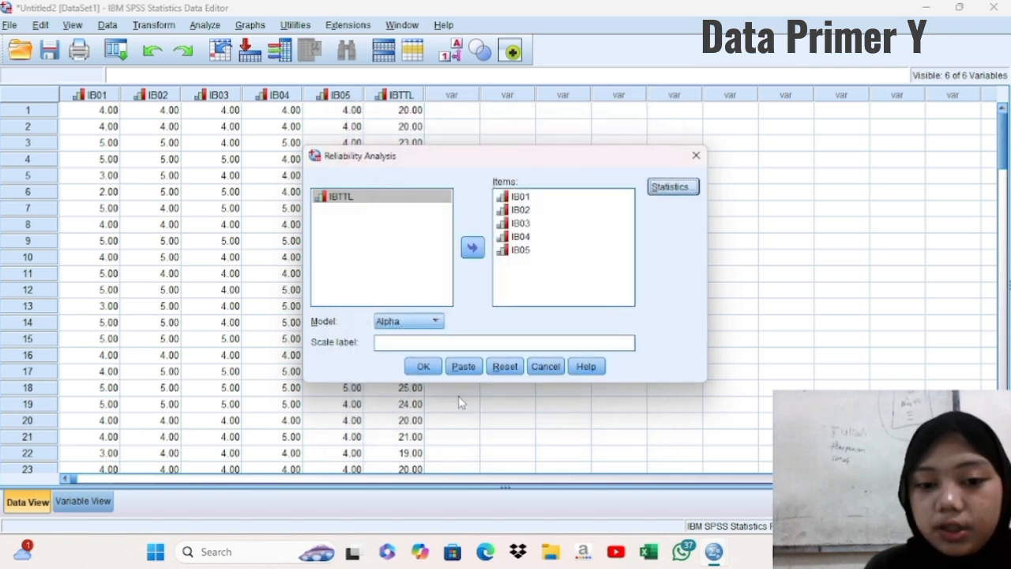
click(423, 366)
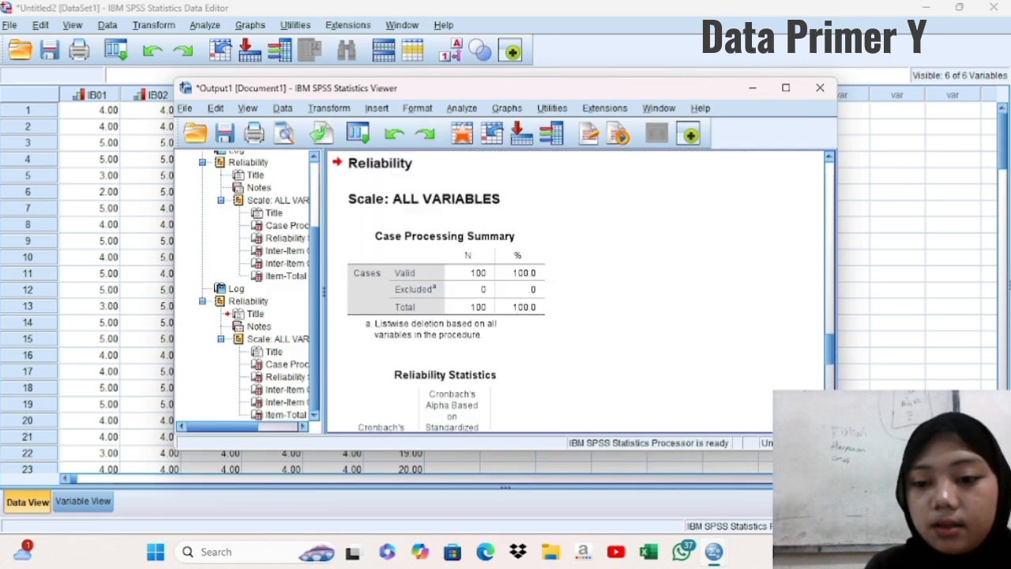
scroll(583, 292, down, 6)
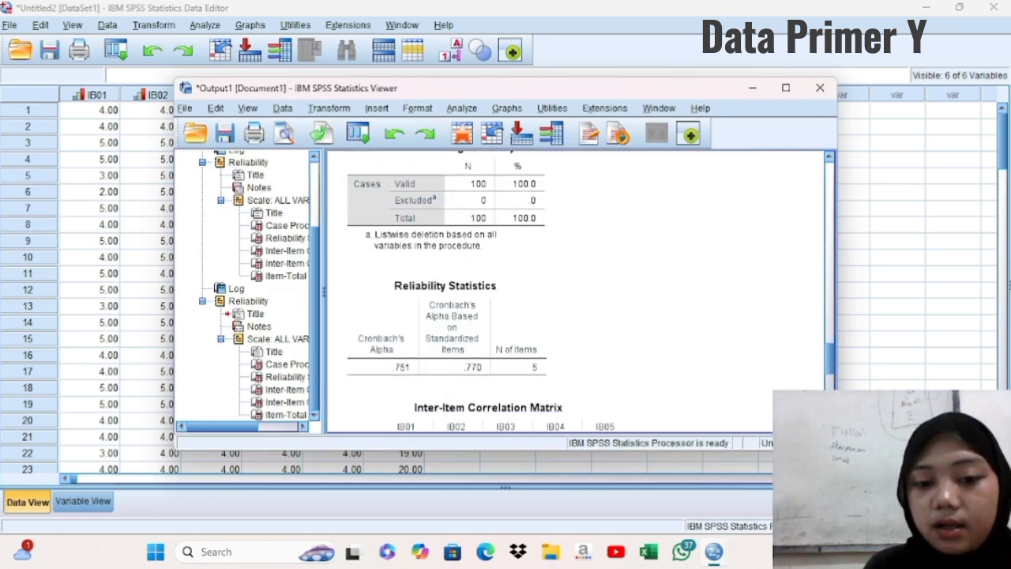
scroll(583, 292, down, 2)
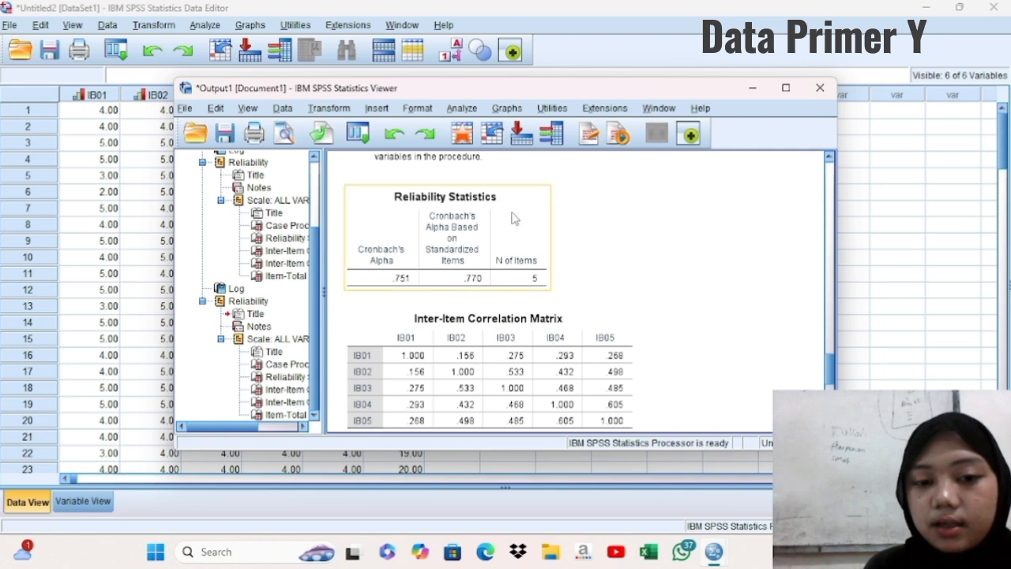
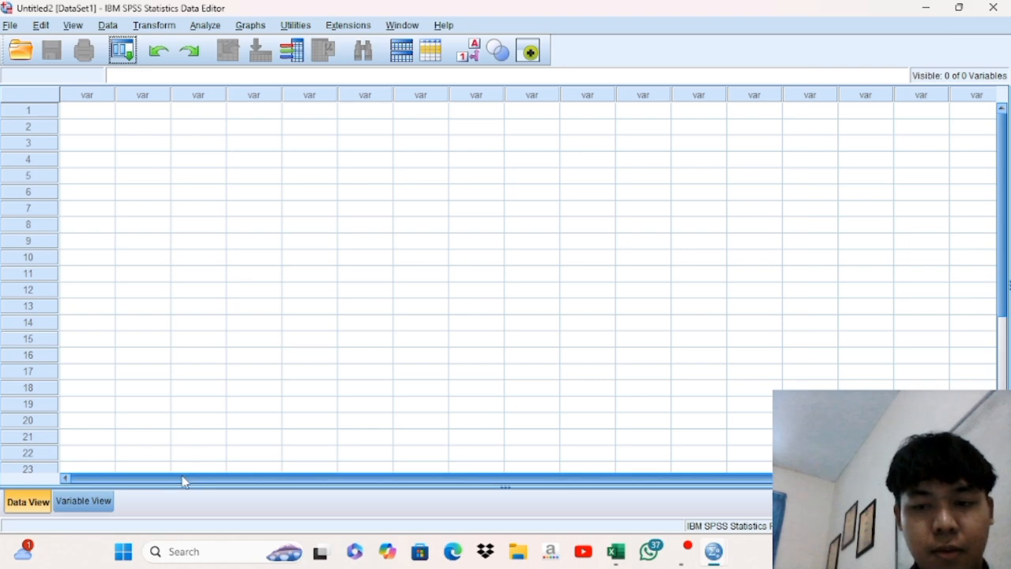
Show the empty dataset's variable definitions, check the column headings in the Excel workbook "data sekunder new", and return to the SPSS Data Editor
click(88, 502)
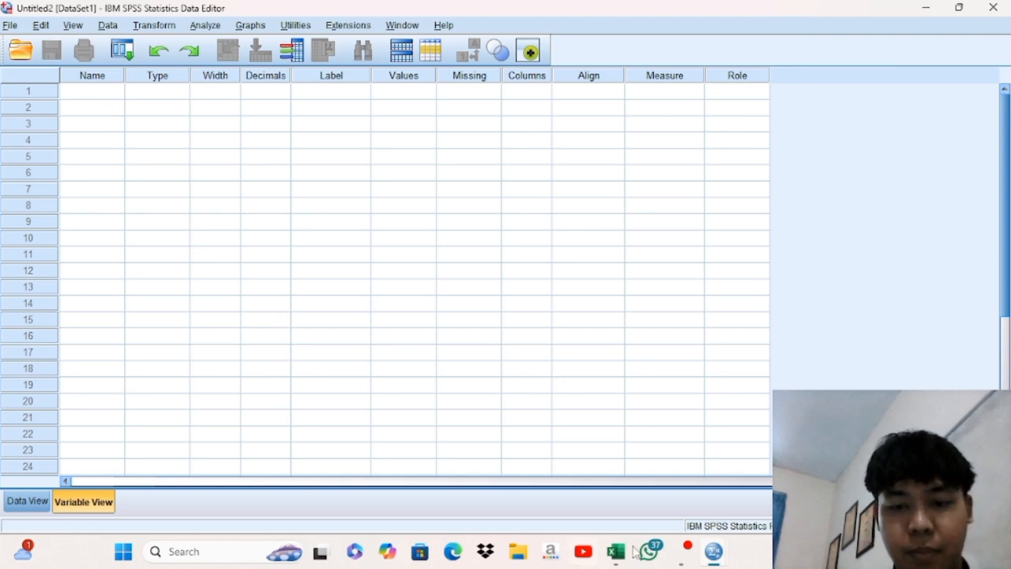
mouse_move(614, 561)
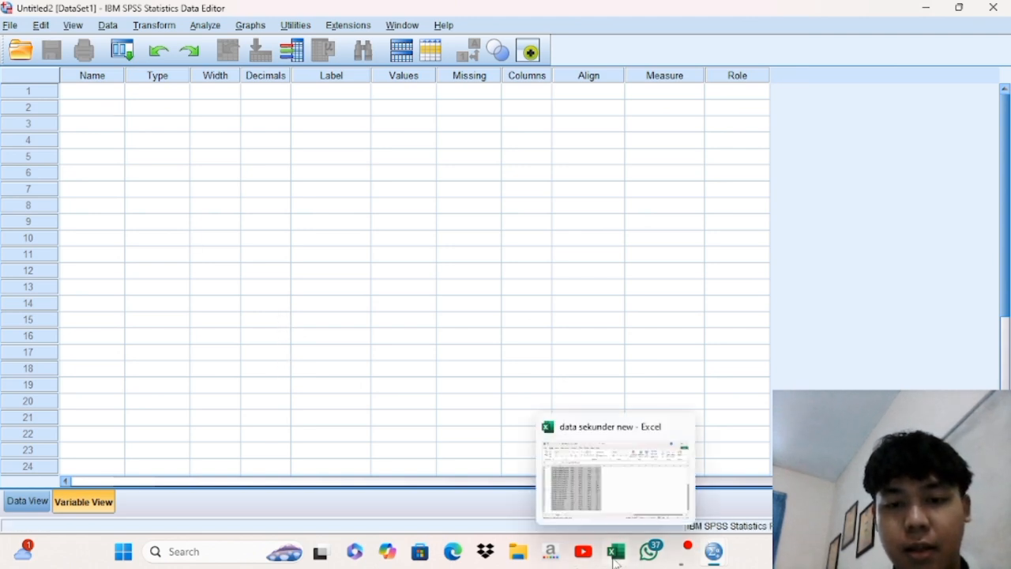
click(615, 555)
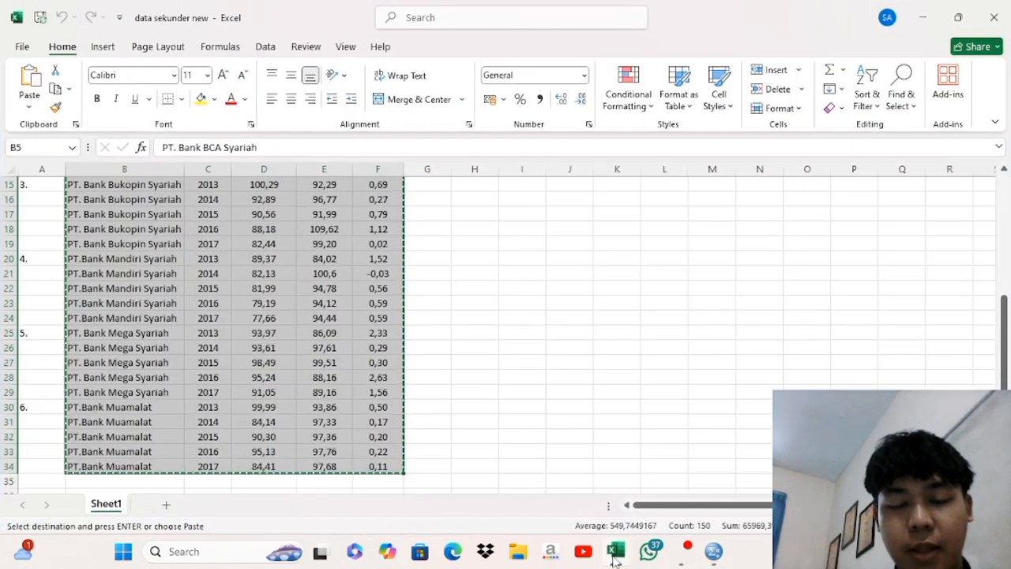
scroll(548, 323, up, 5)
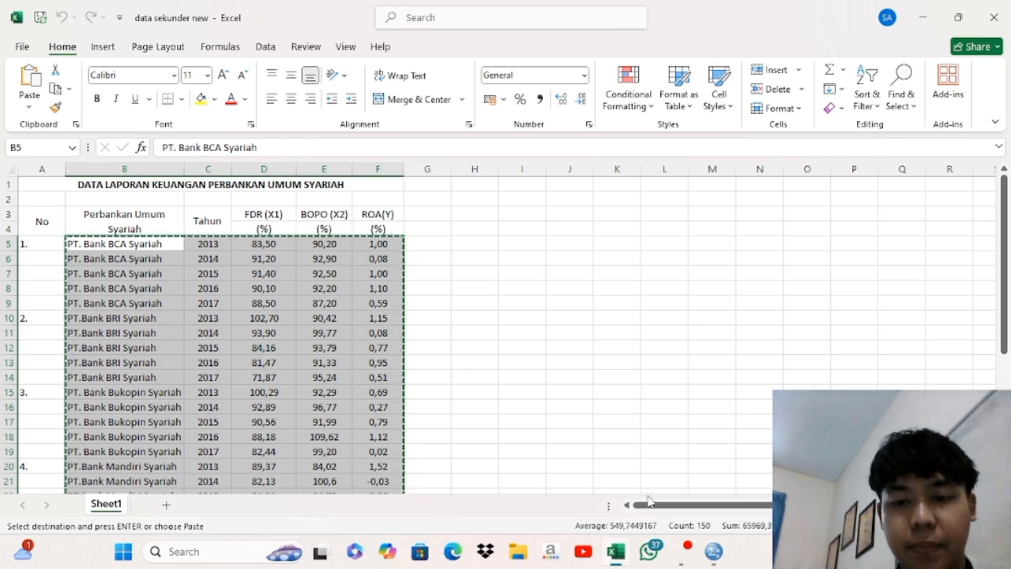
mouse_move(716, 555)
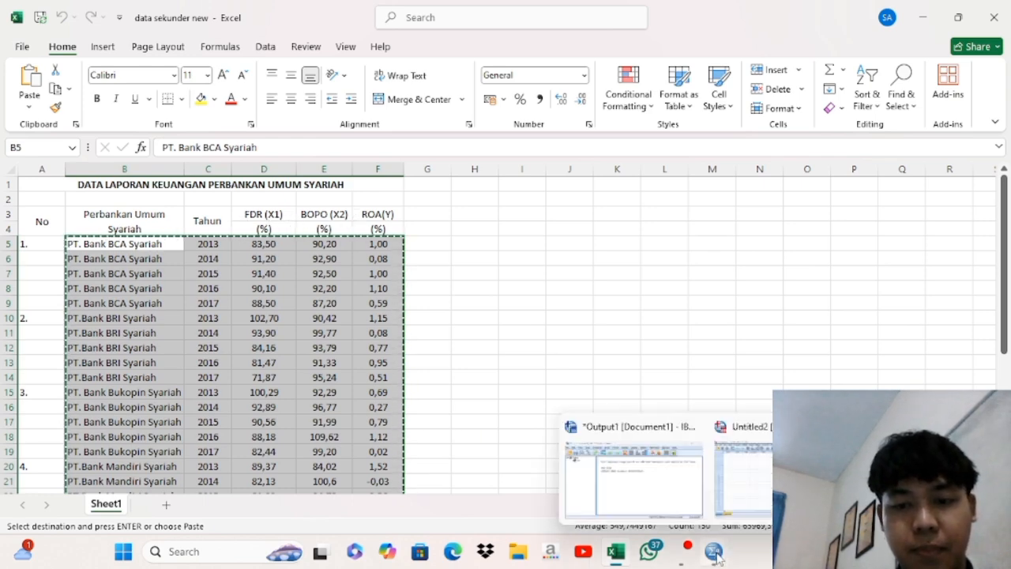
click(750, 485)
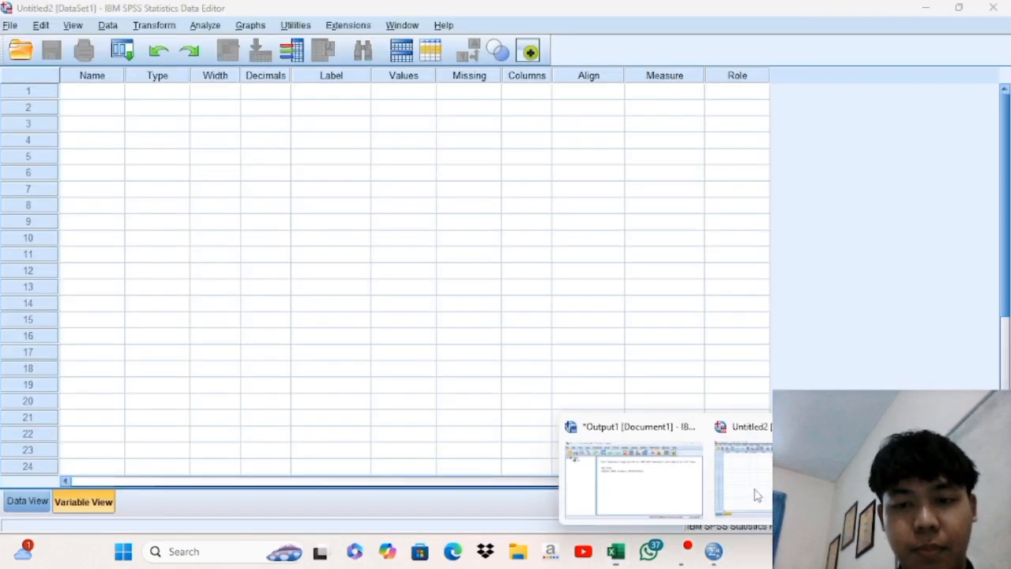
Define five variables in the empty dataset named PT, TAHUN, X1, X2 and Y
click(94, 95)
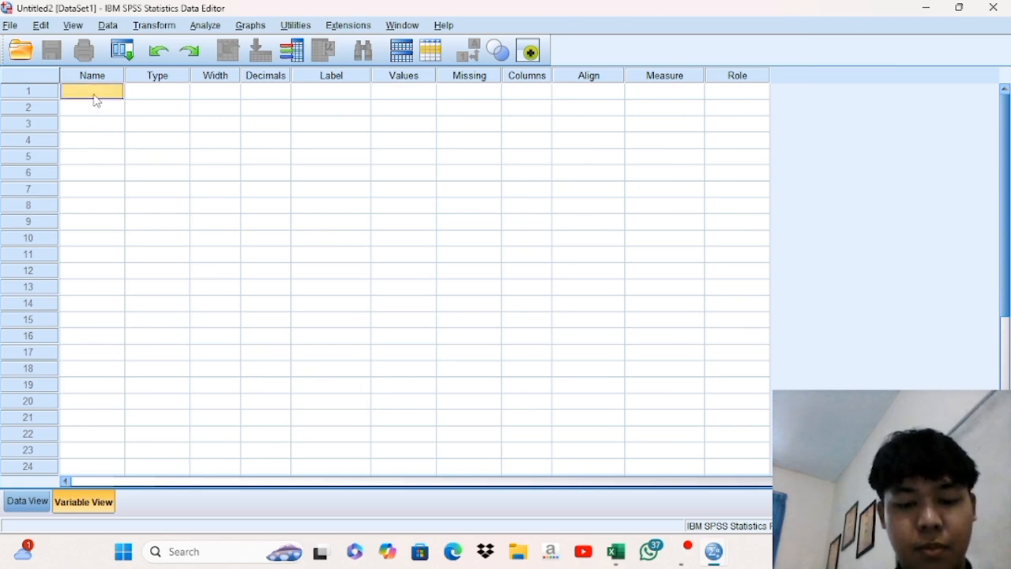
text(P)
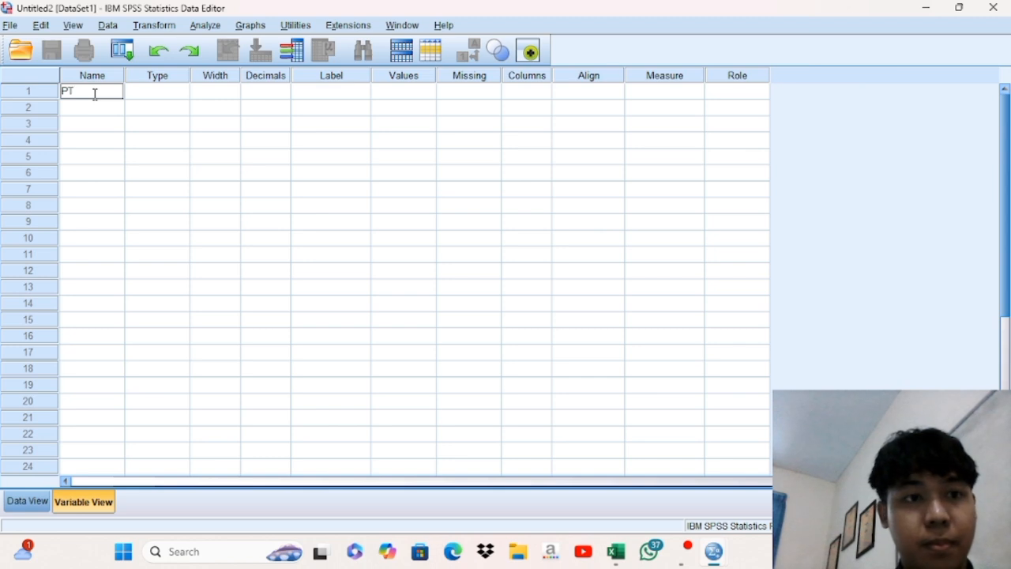
text(T)
key(Return)
text(T)
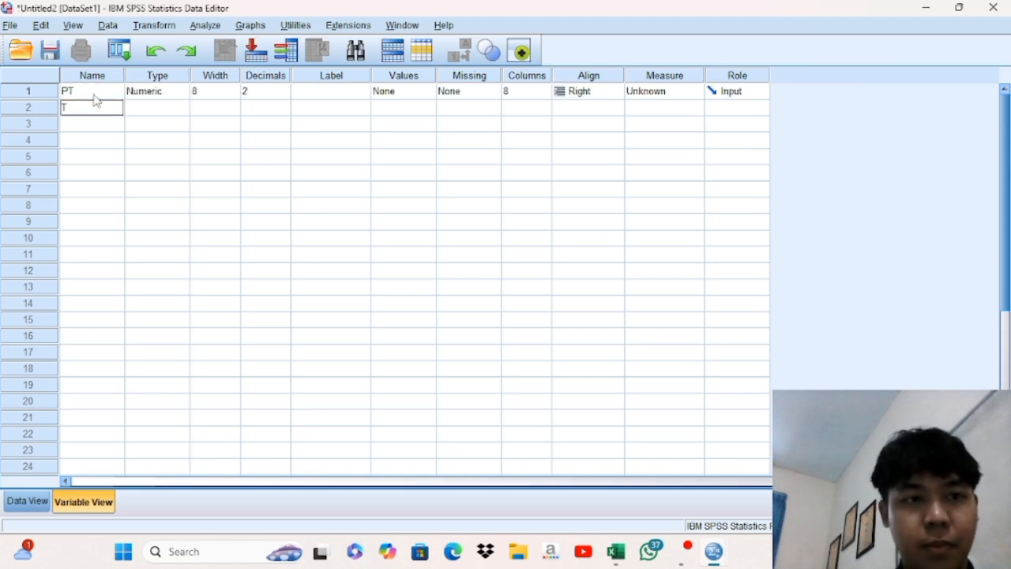
key(Return)
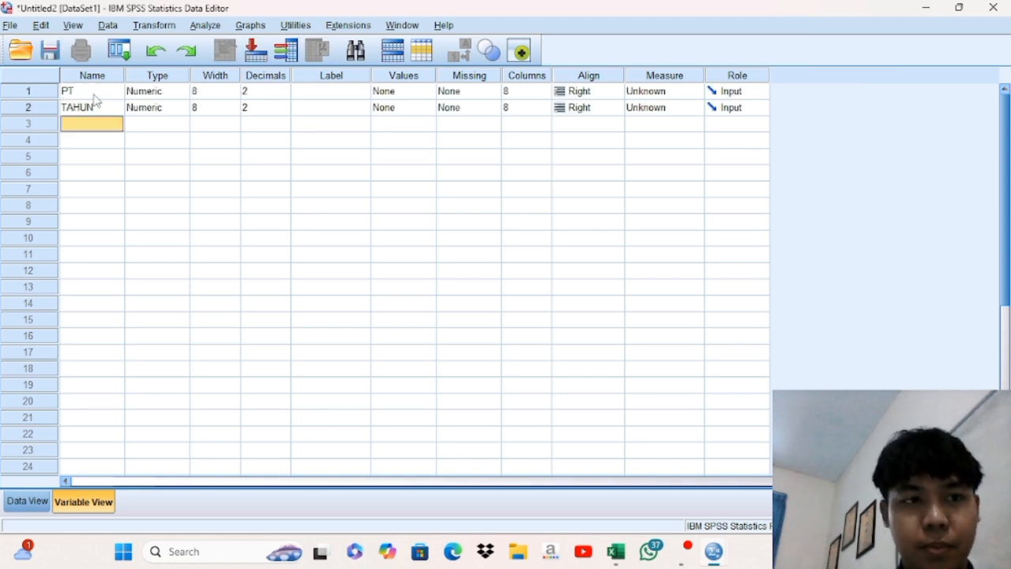
text(X)
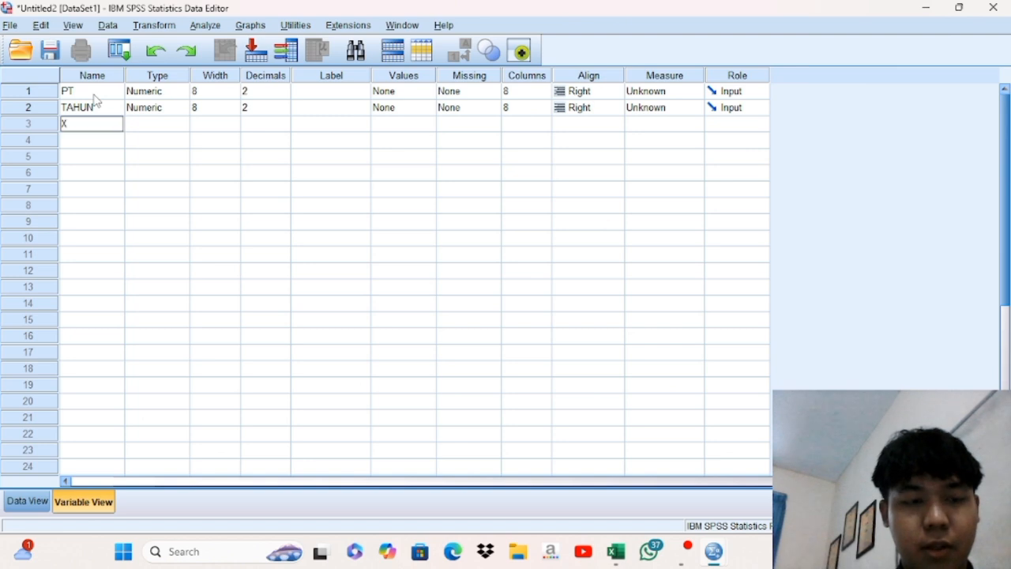
text(1)
key(Return)
text(X2)
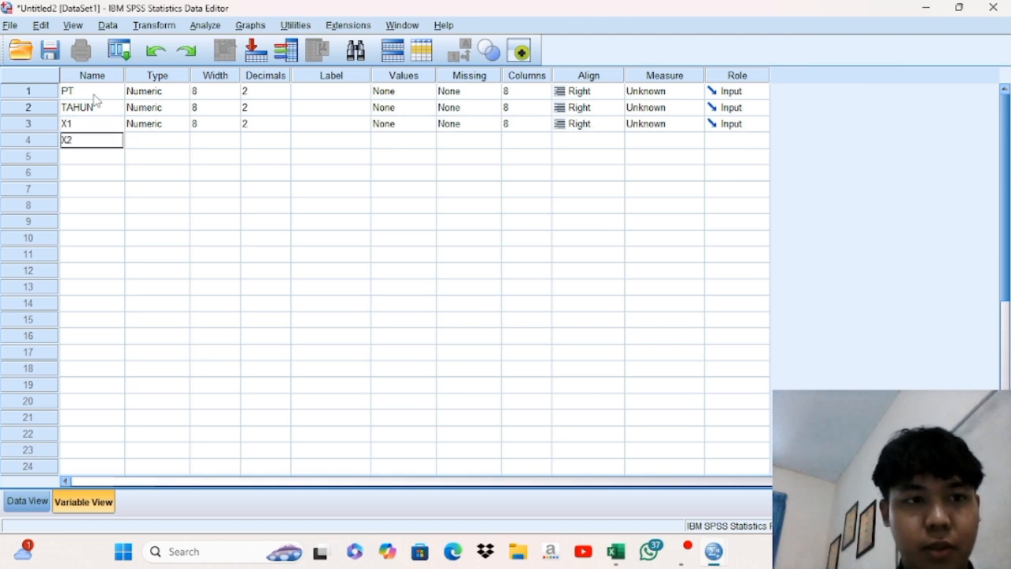
key(Return)
text(Y)
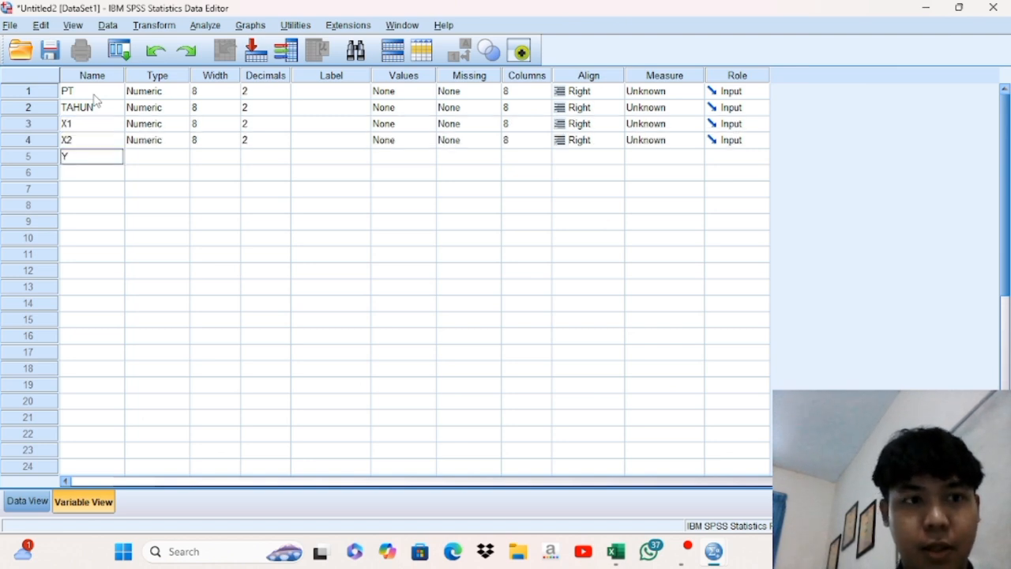
key(Return)
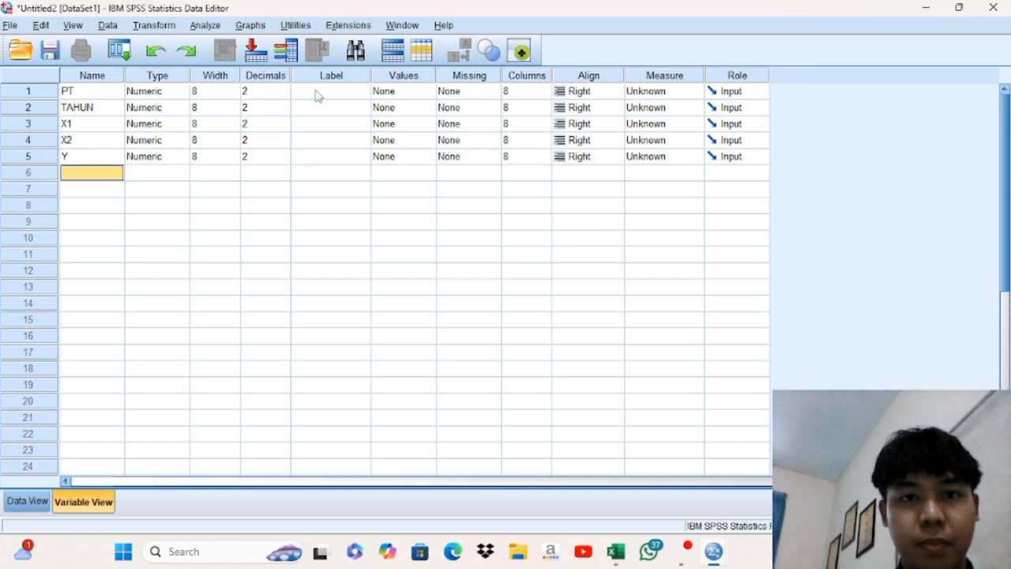
Change the variable type of both PT and TAHUN to String
click(162, 95)
click(180, 92)
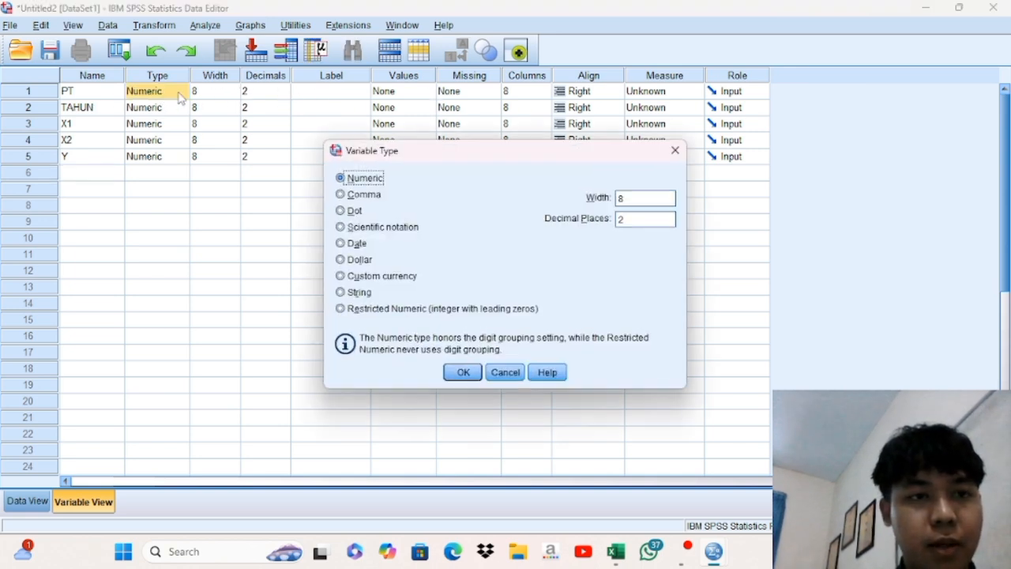
click(352, 294)
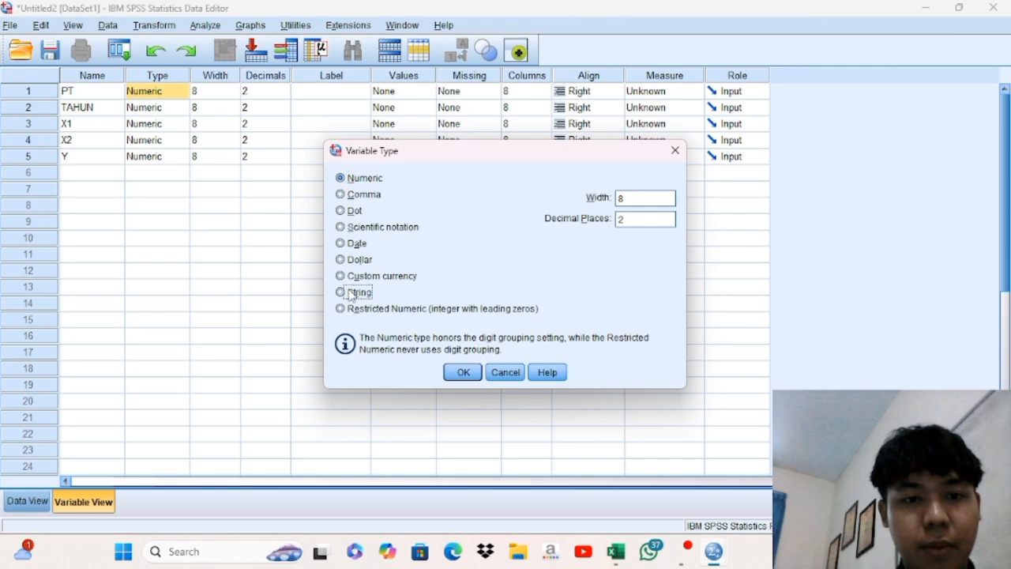
click(472, 371)
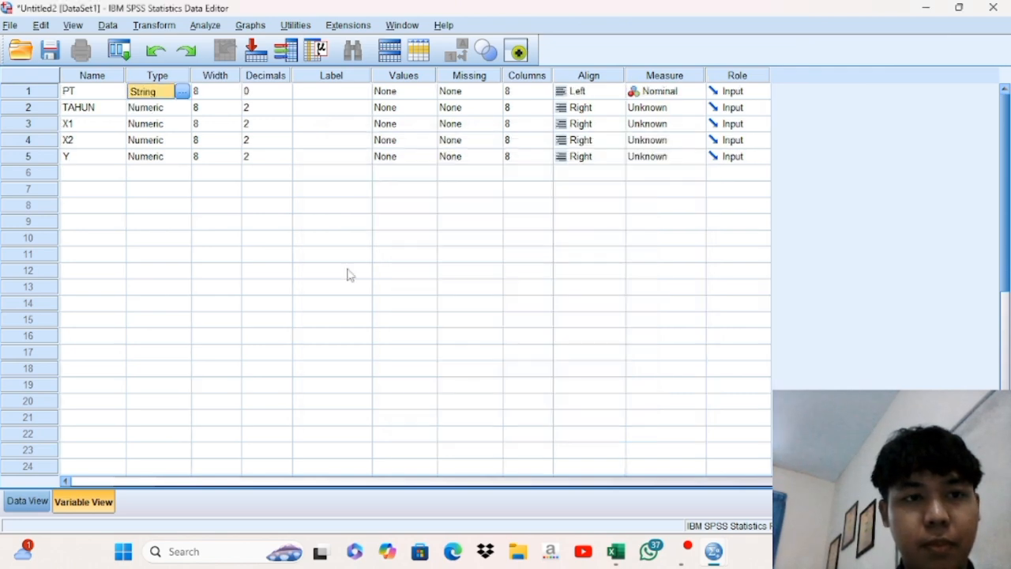
click(158, 109)
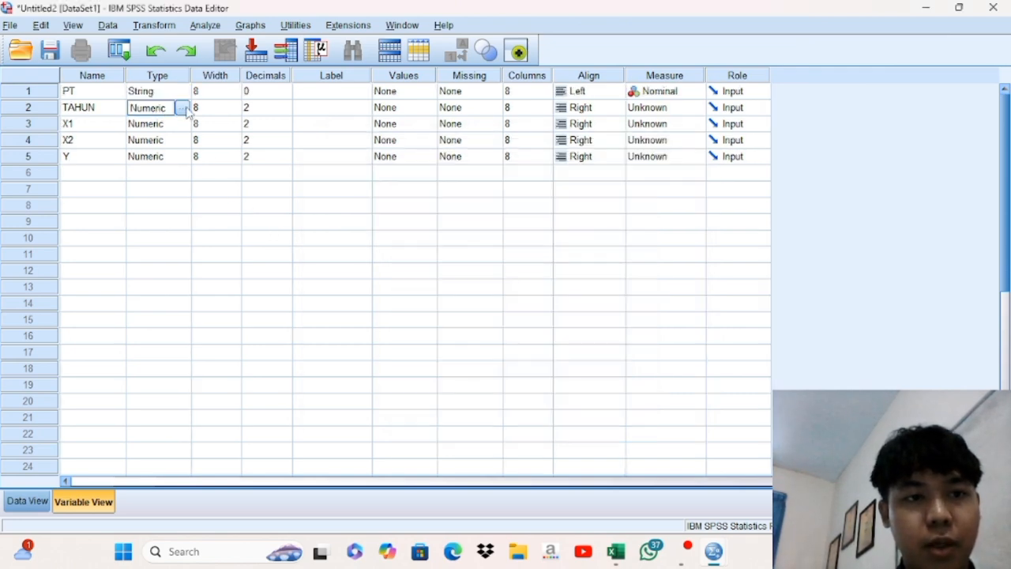
click(183, 108)
click(340, 292)
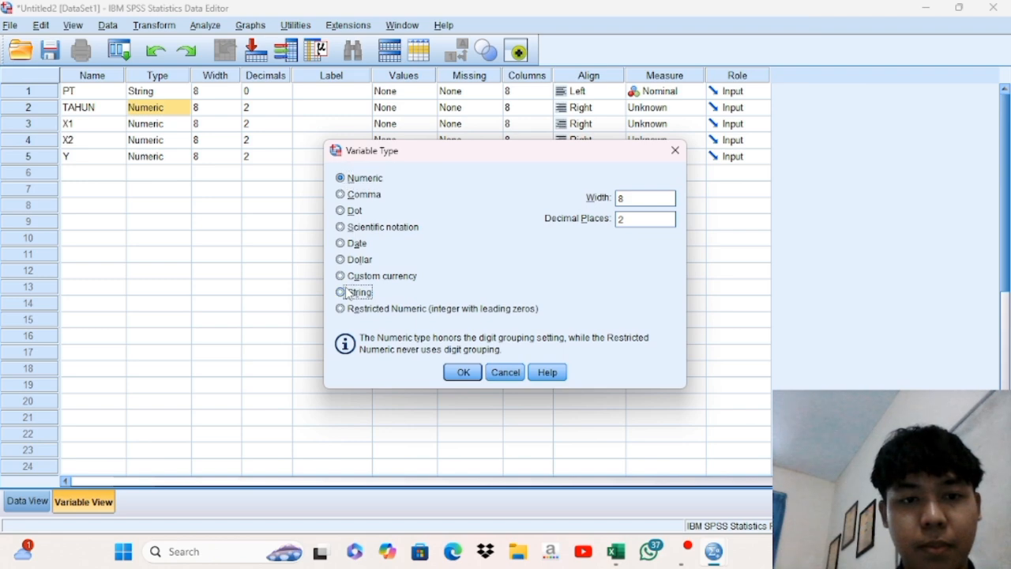
click(463, 372)
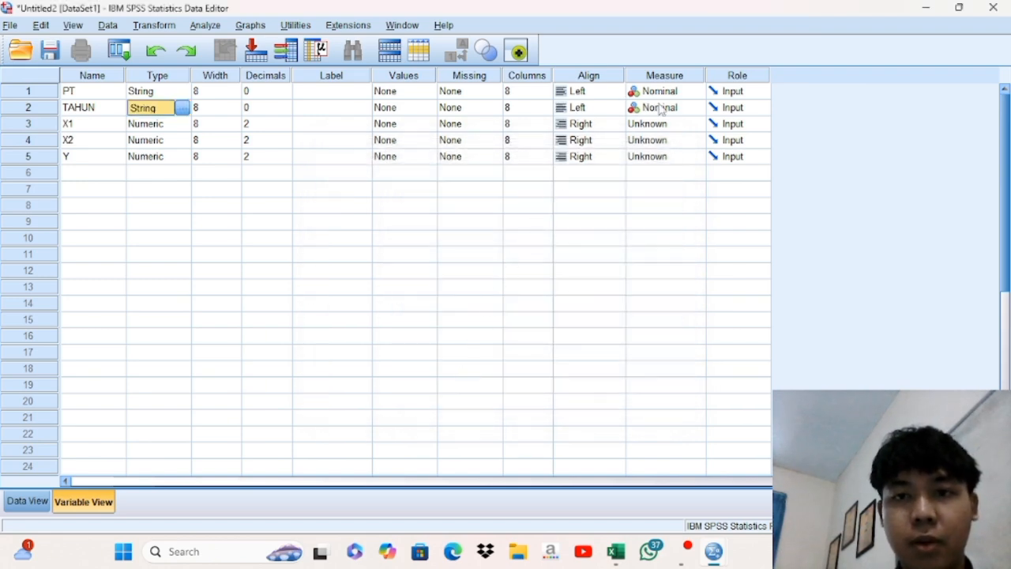
Set the measurement level of the variables X1, X2 and Y to Scale
click(664, 129)
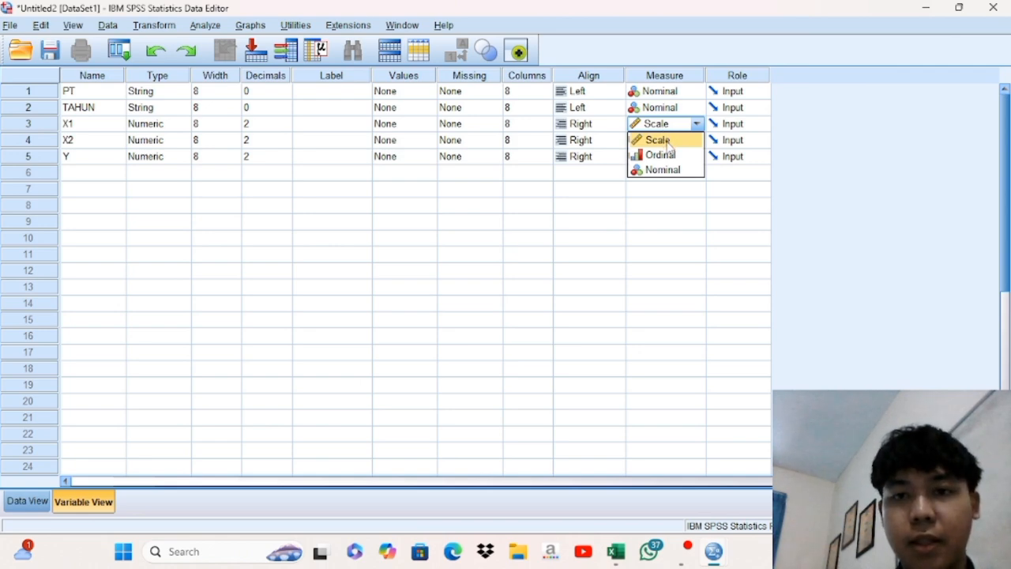
click(667, 142)
click(668, 140)
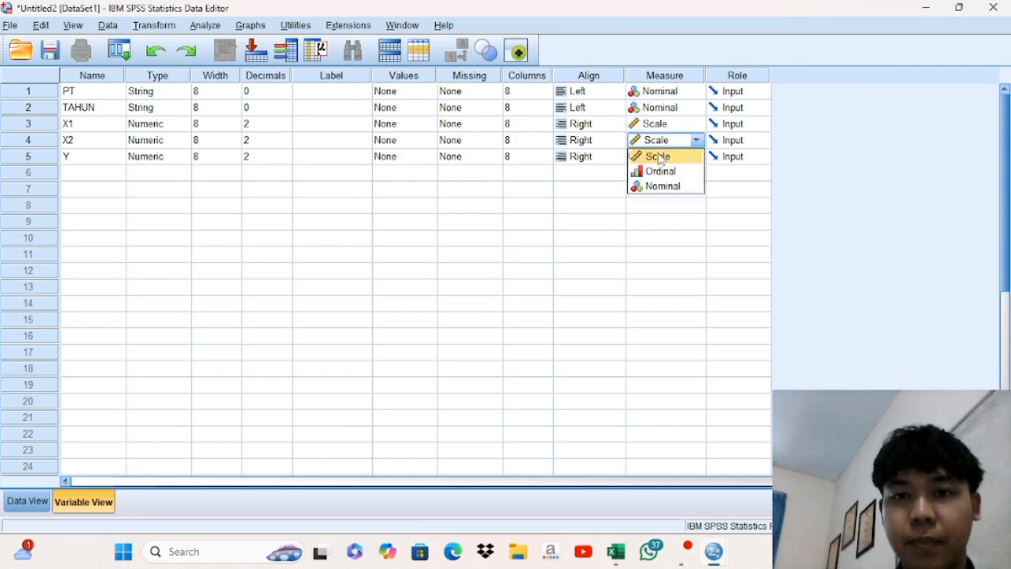
click(659, 157)
click(660, 157)
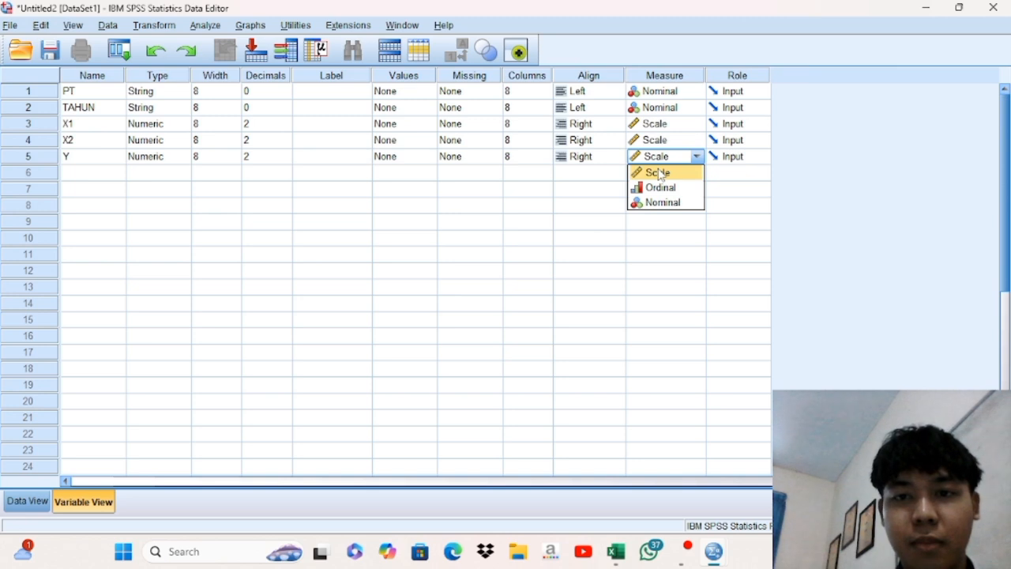
click(659, 174)
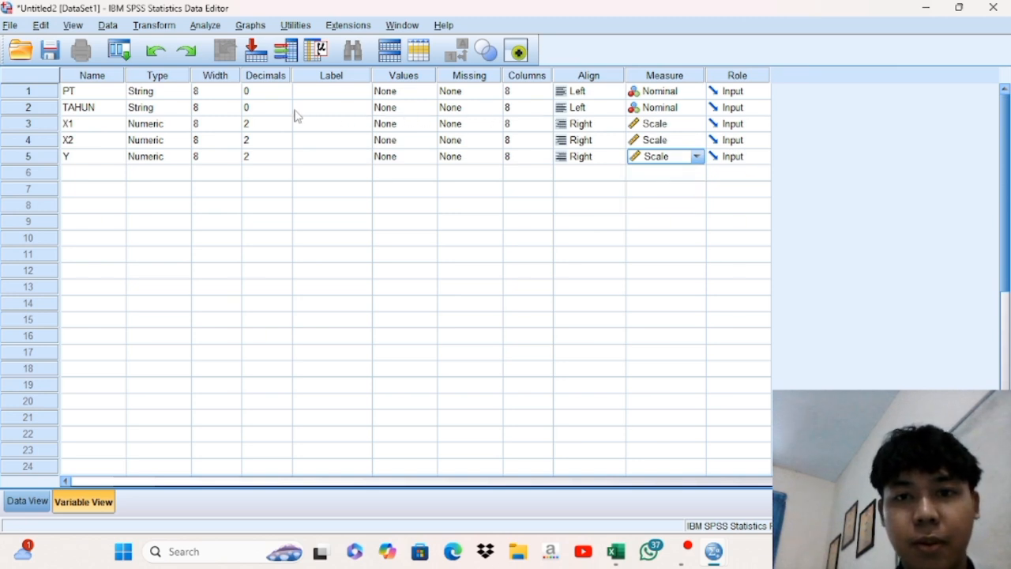
Copy the bank data in B5:F34 of the Excel workbook "data sekunder new" and paste it into the SPSS dataset from PT's first row
click(29, 502)
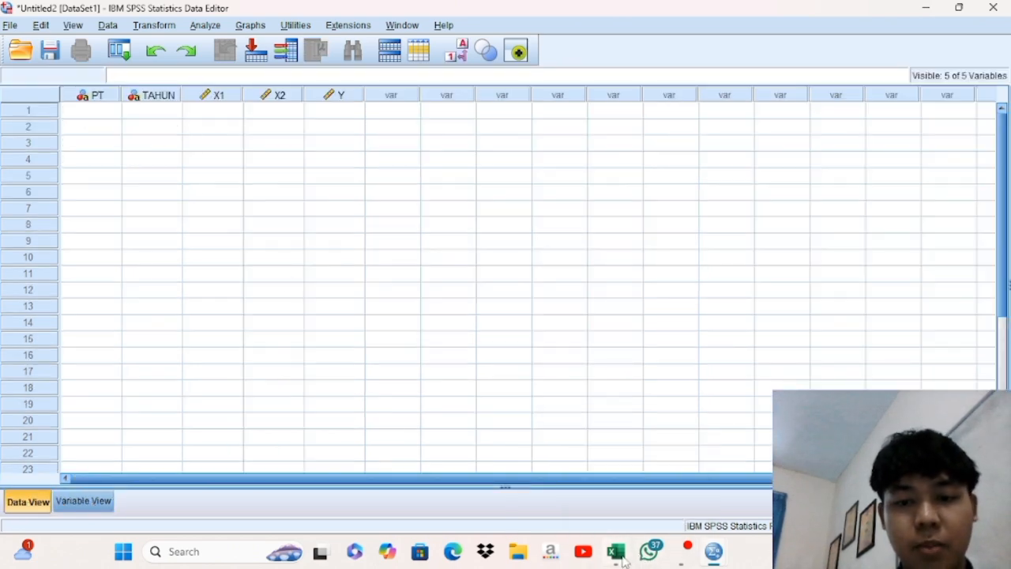
click(621, 557)
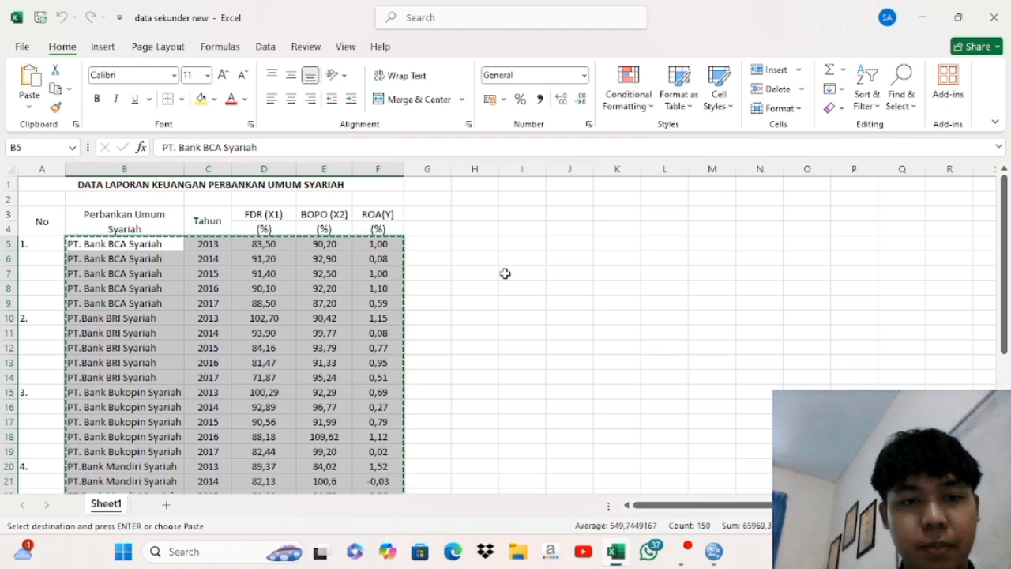
click(506, 274)
drag(124, 244, 365, 466)
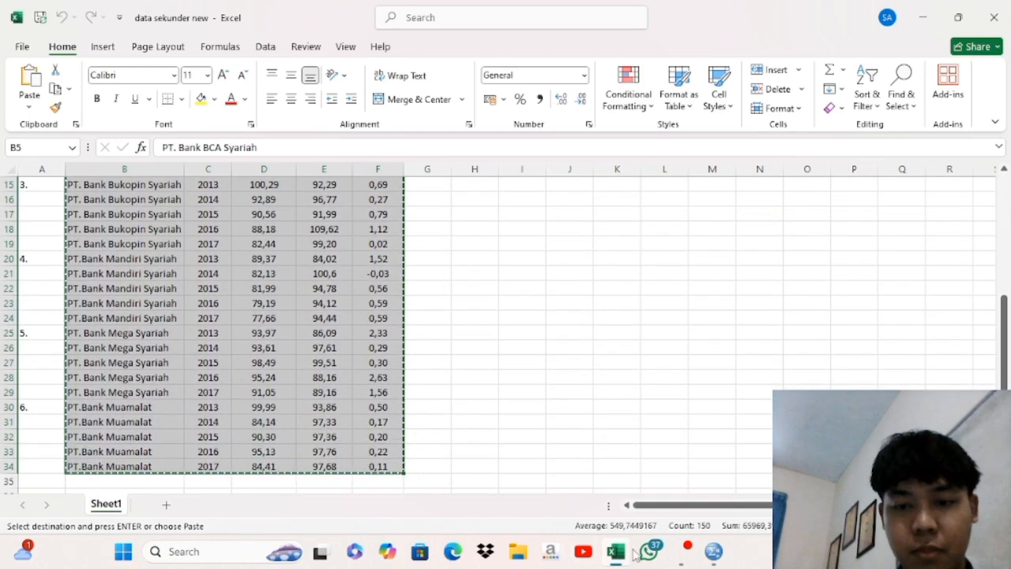
mouse_move(713, 550)
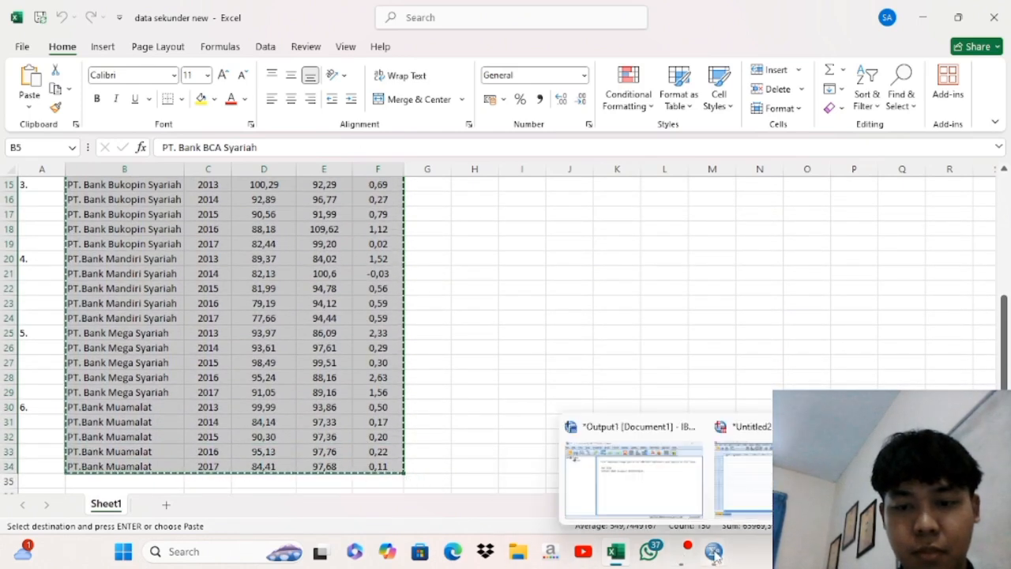
click(756, 480)
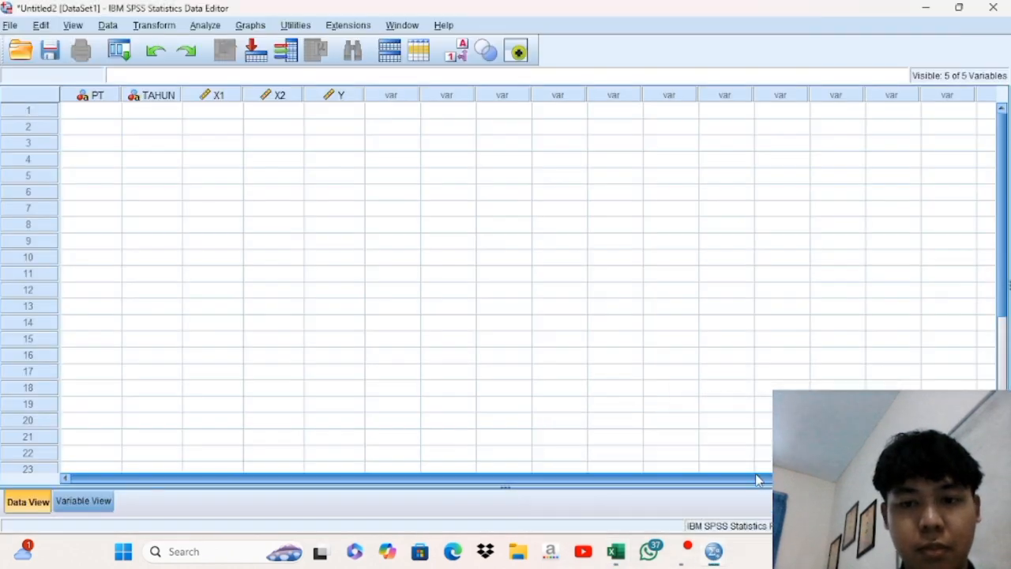
click(95, 112)
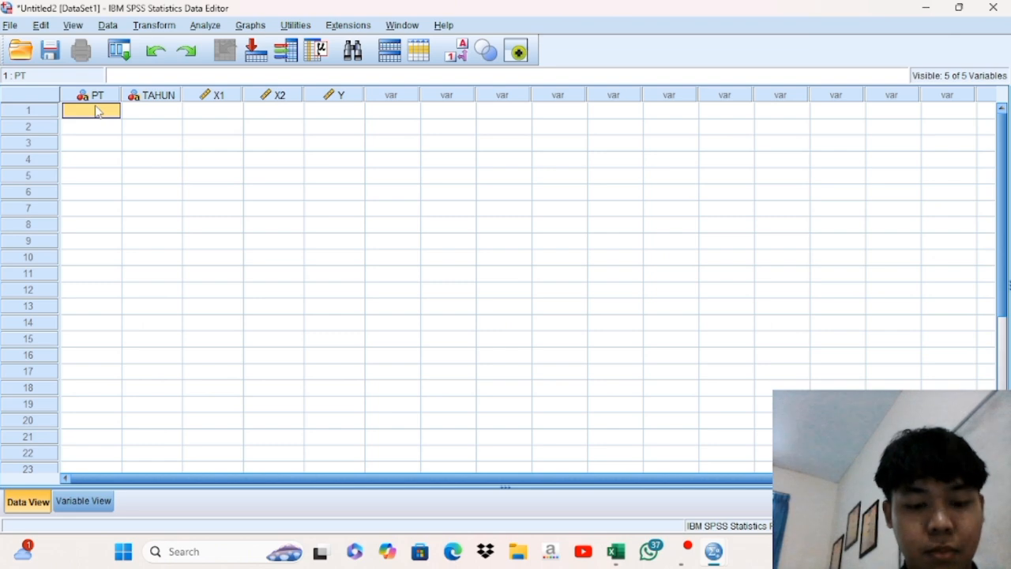
key(ctrl+v)
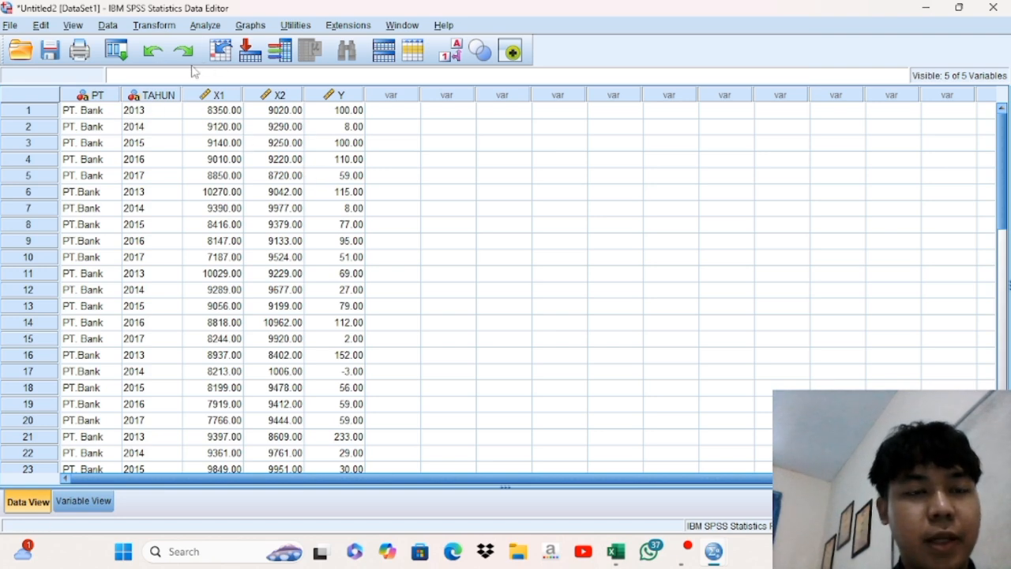
Set up a linear regression with Y as the dependent variable and X1 and X2 as the independent variables
click(205, 26)
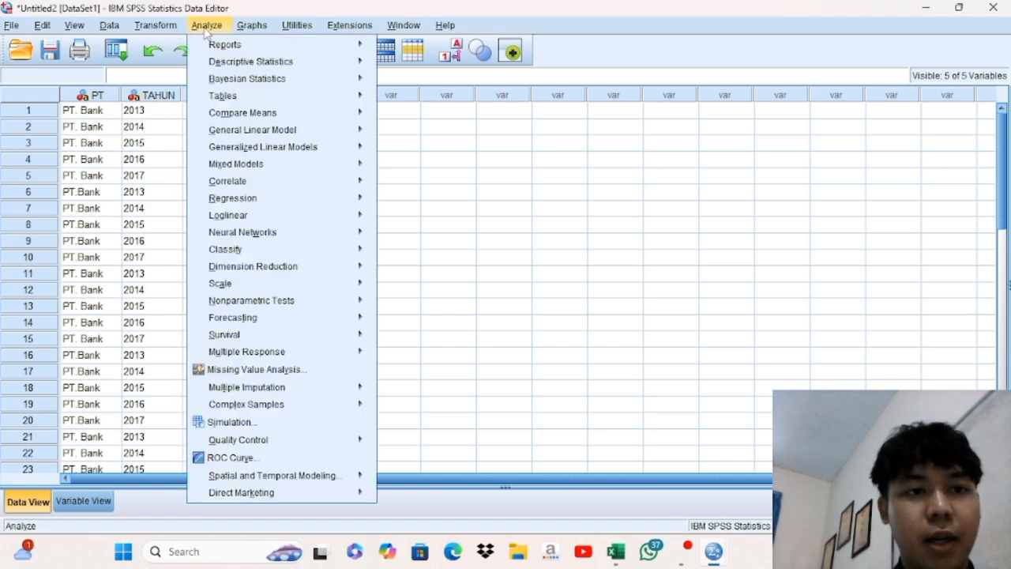
mouse_move(259, 201)
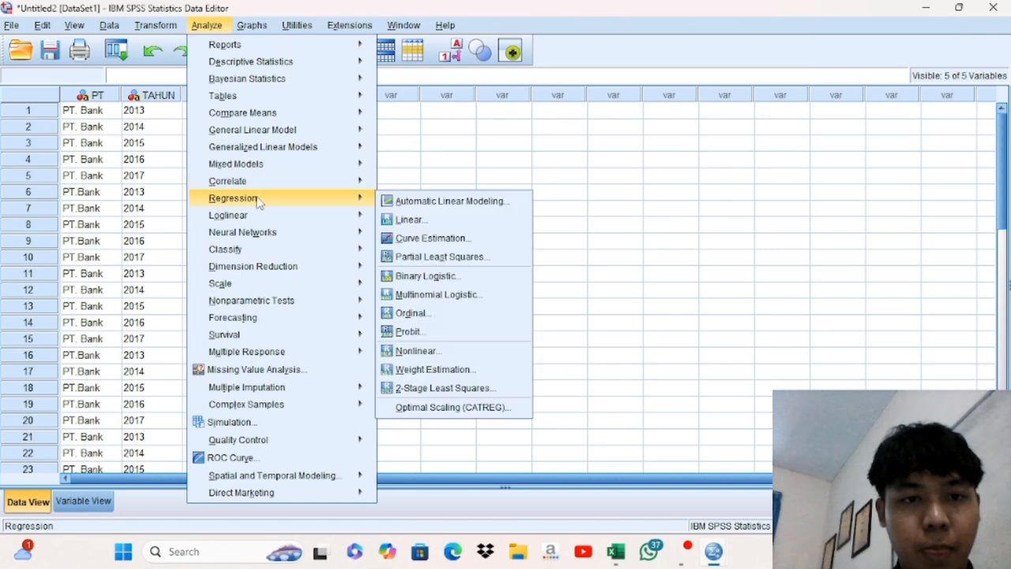
click(413, 221)
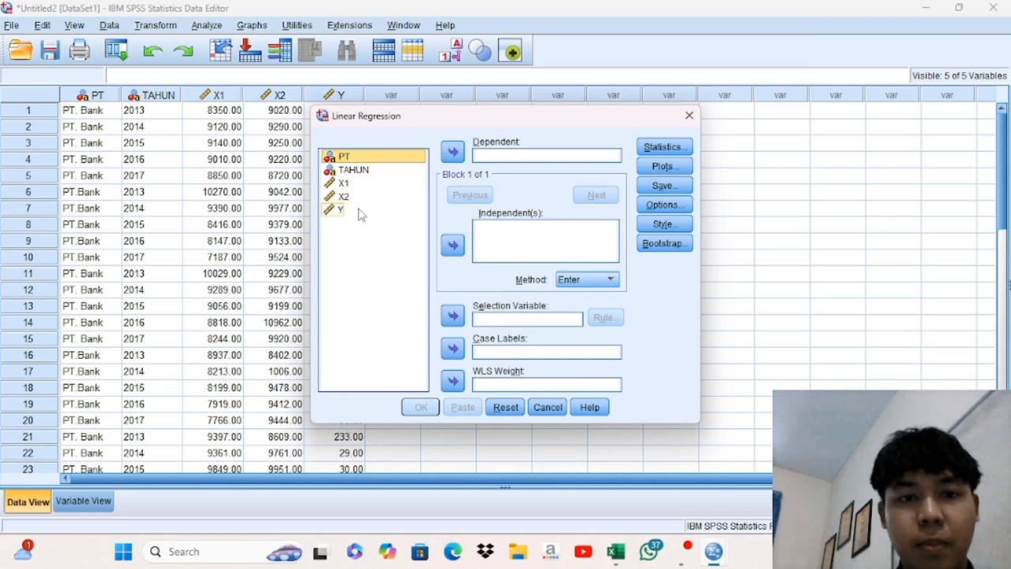
drag(360, 215, 461, 154)
click(455, 154)
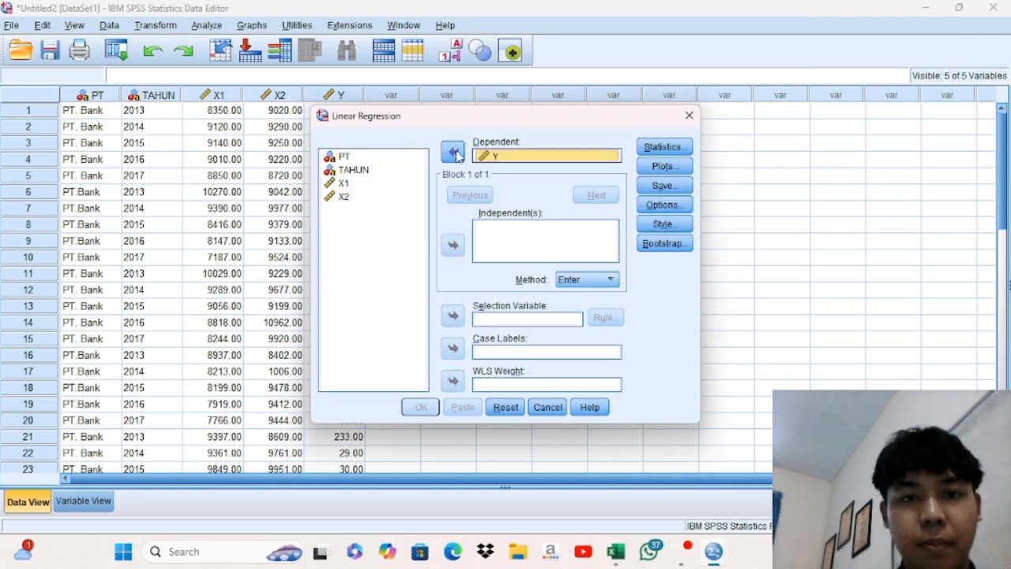
click(348, 183)
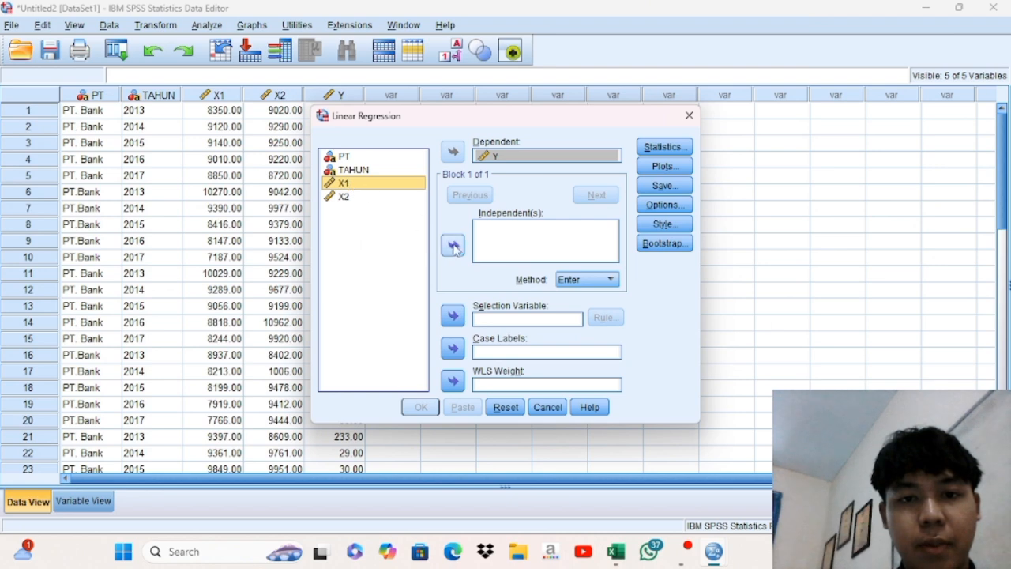
click(454, 246)
click(385, 196)
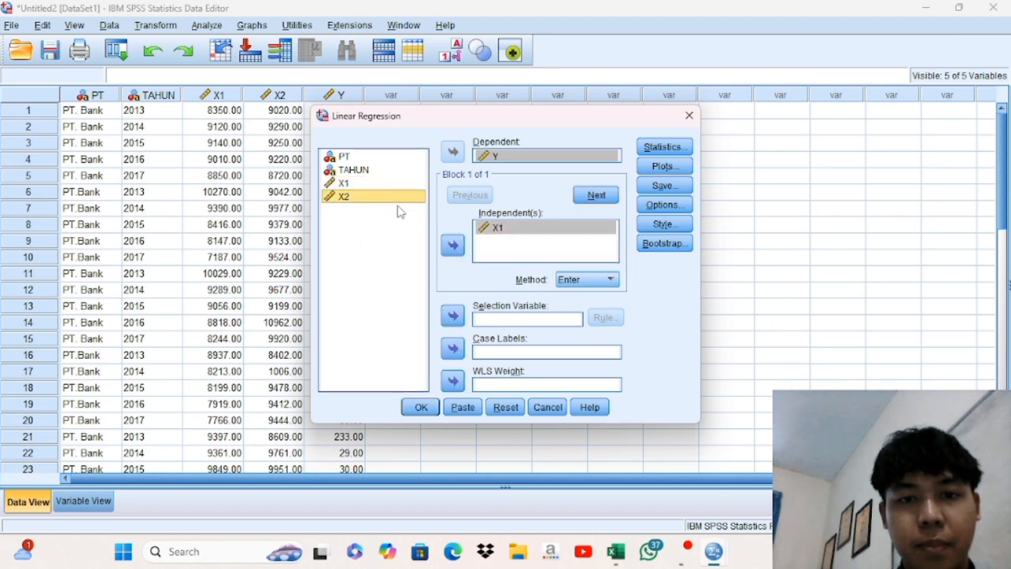
click(452, 246)
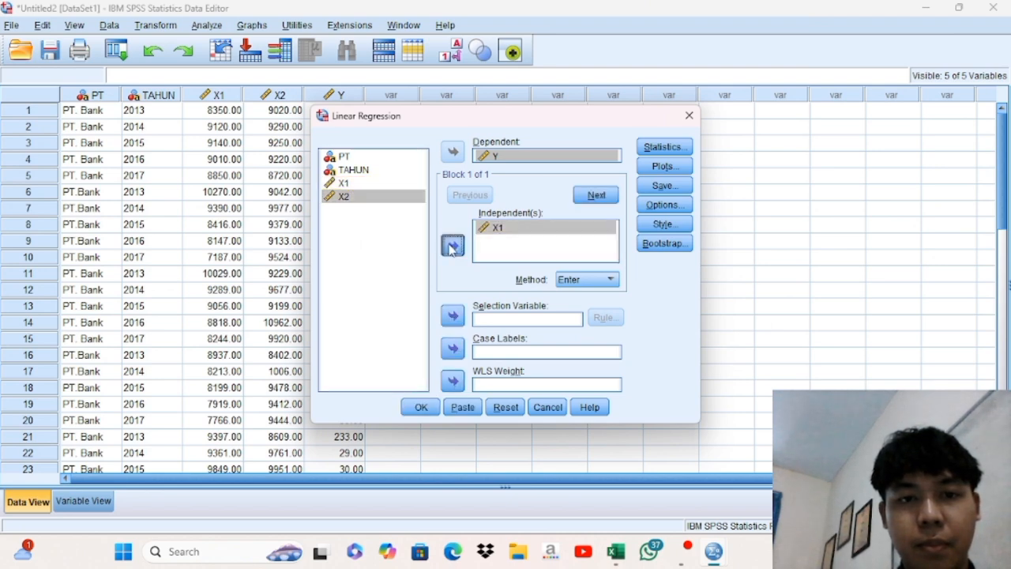
Include unstandardized residuals among the saved regression variables, run the regression, and return to the dataset
click(663, 185)
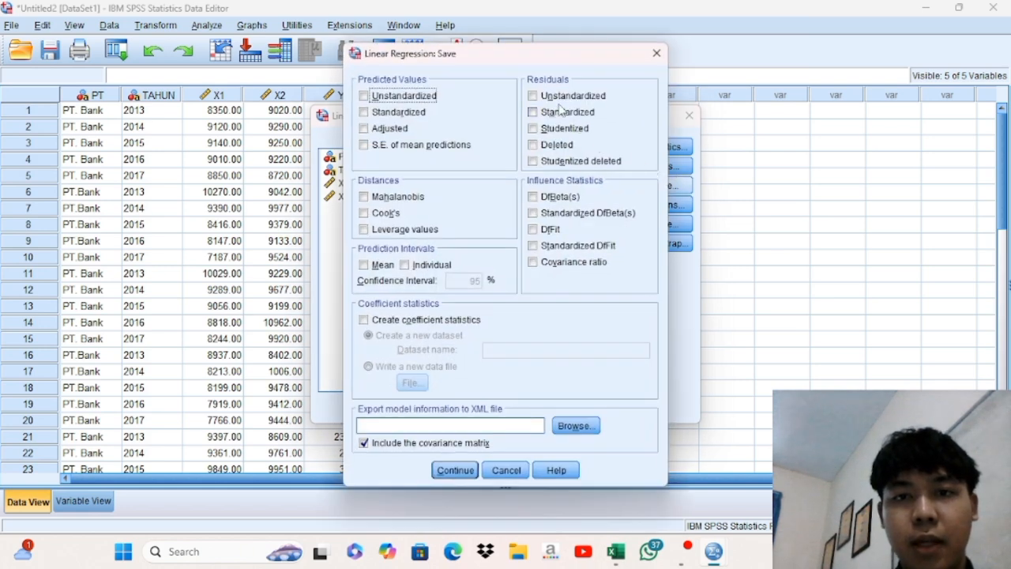
click(533, 95)
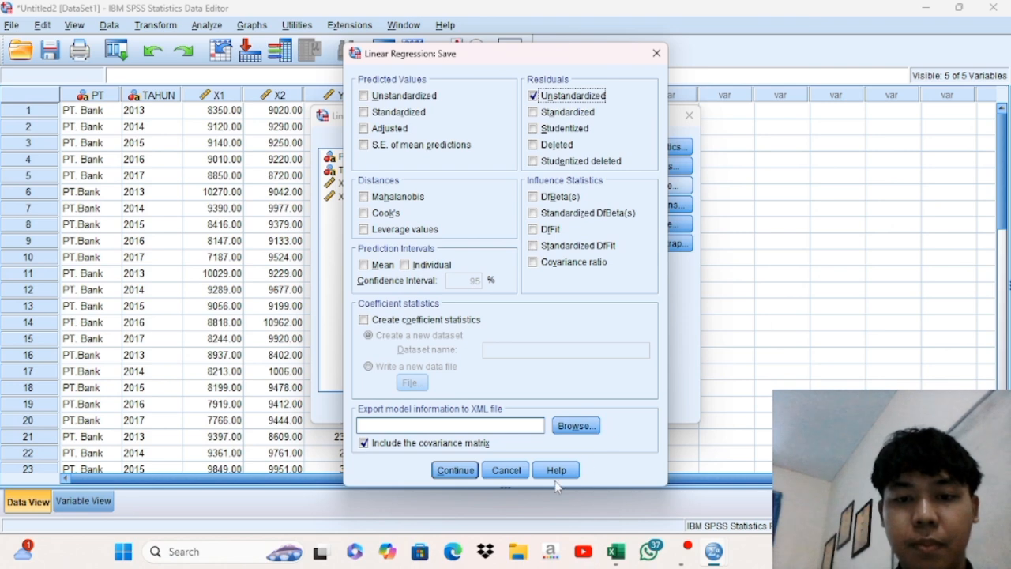
click(455, 470)
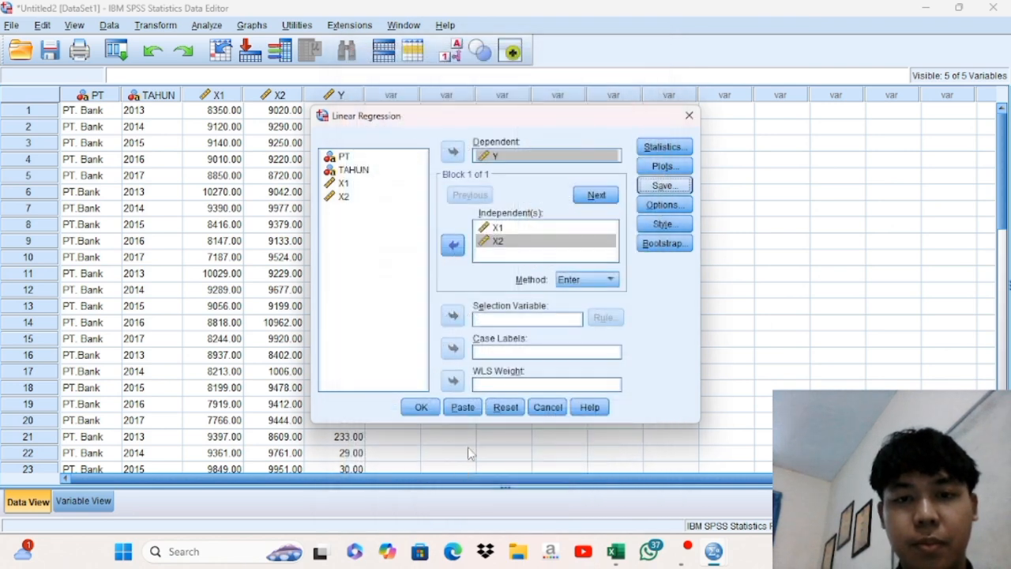
click(421, 407)
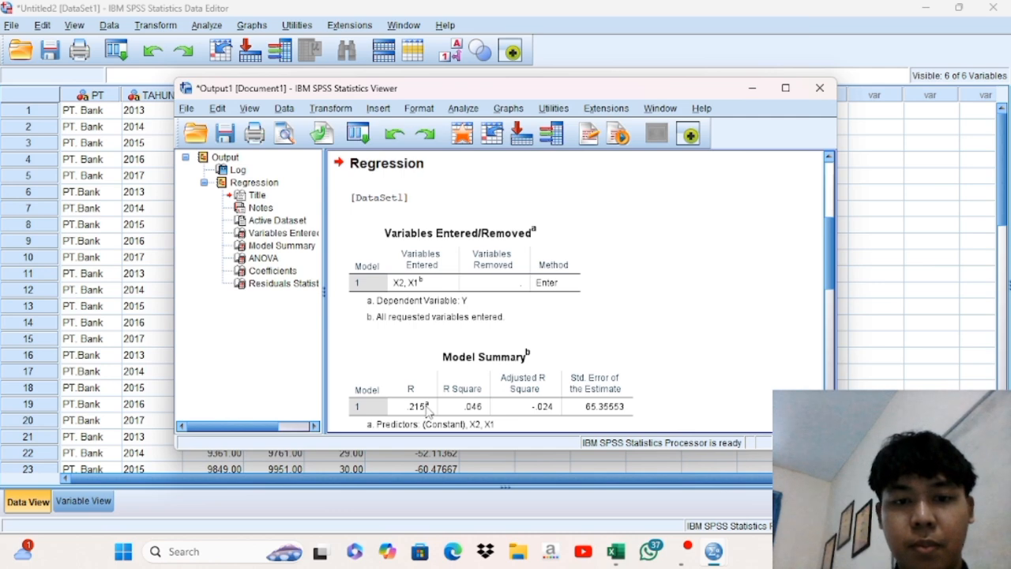
click(750, 92)
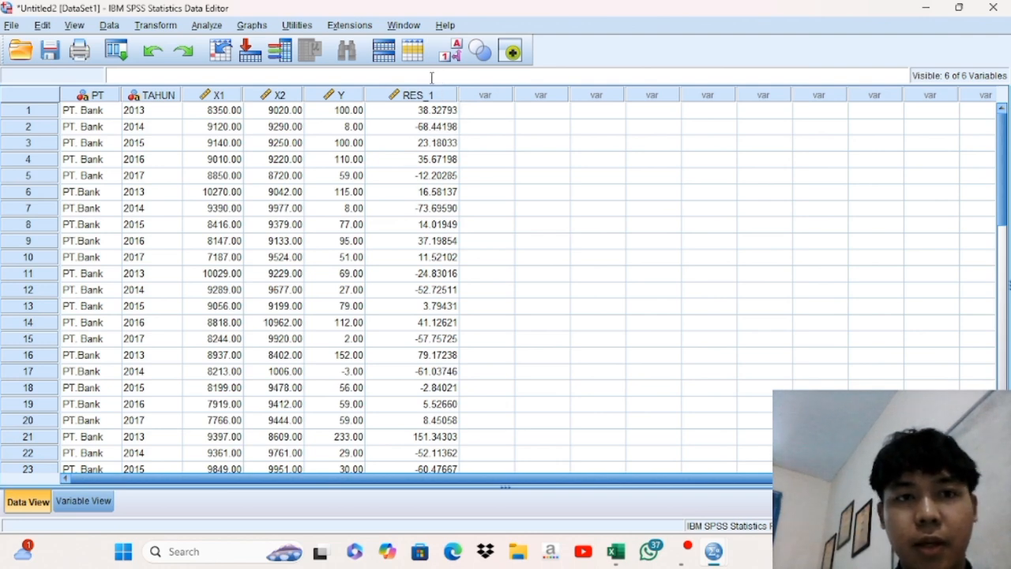
Run a one-sample Kolmogorov-Smirnov test for normality on the unstandardized residuals and show its output full screen
click(206, 27)
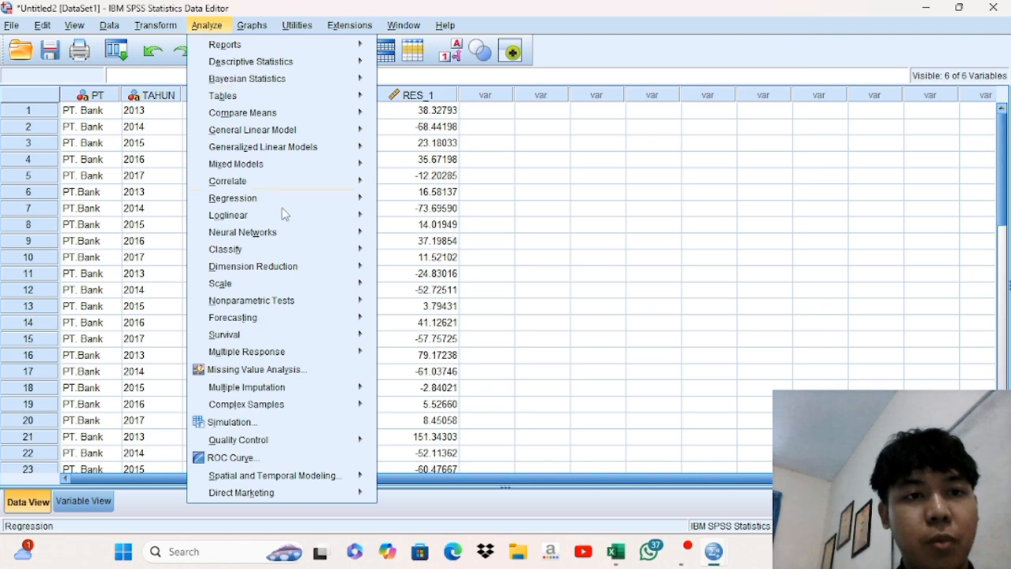
mouse_move(289, 231)
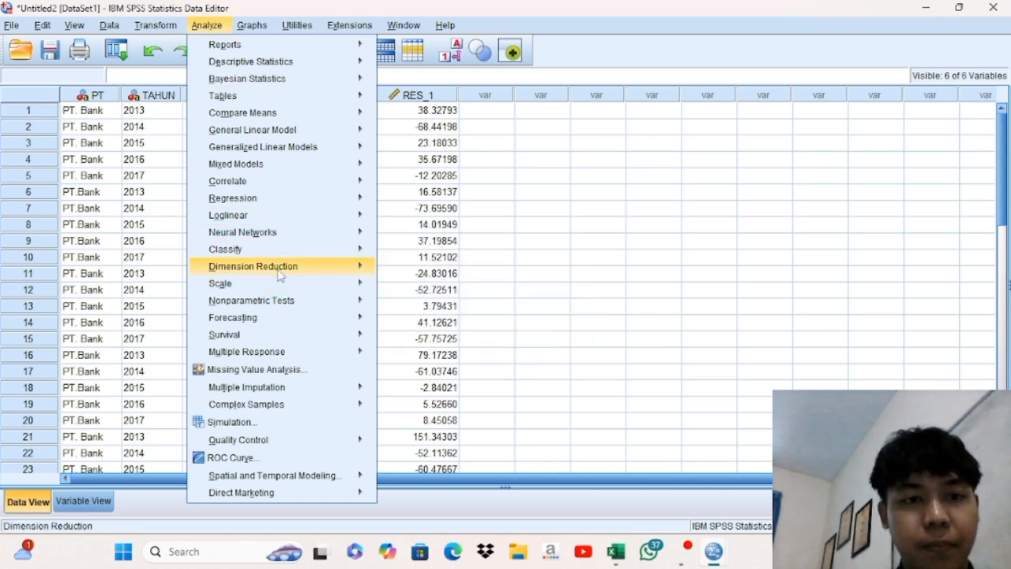
mouse_move(278, 291)
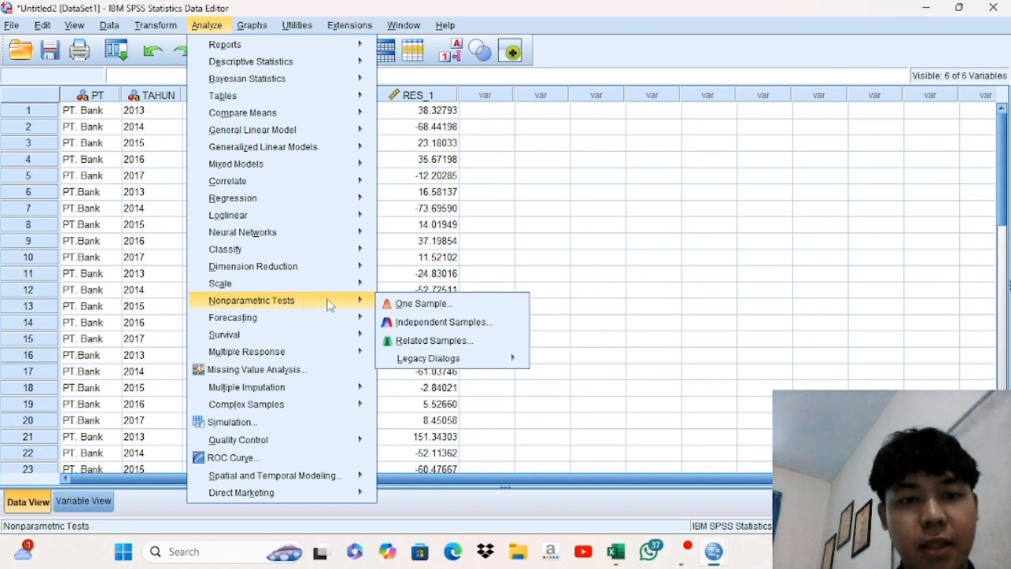
mouse_move(427, 355)
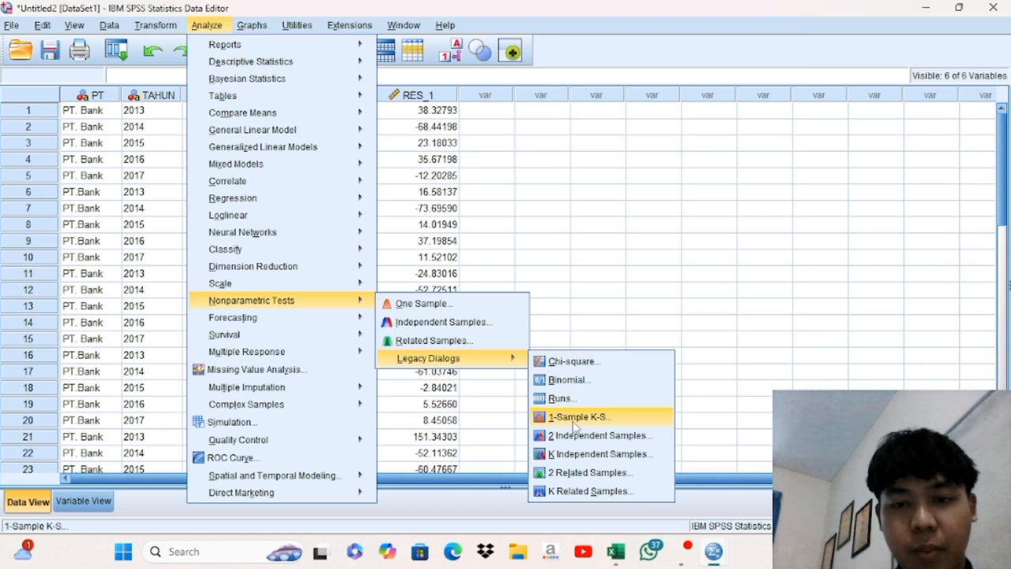
click(575, 419)
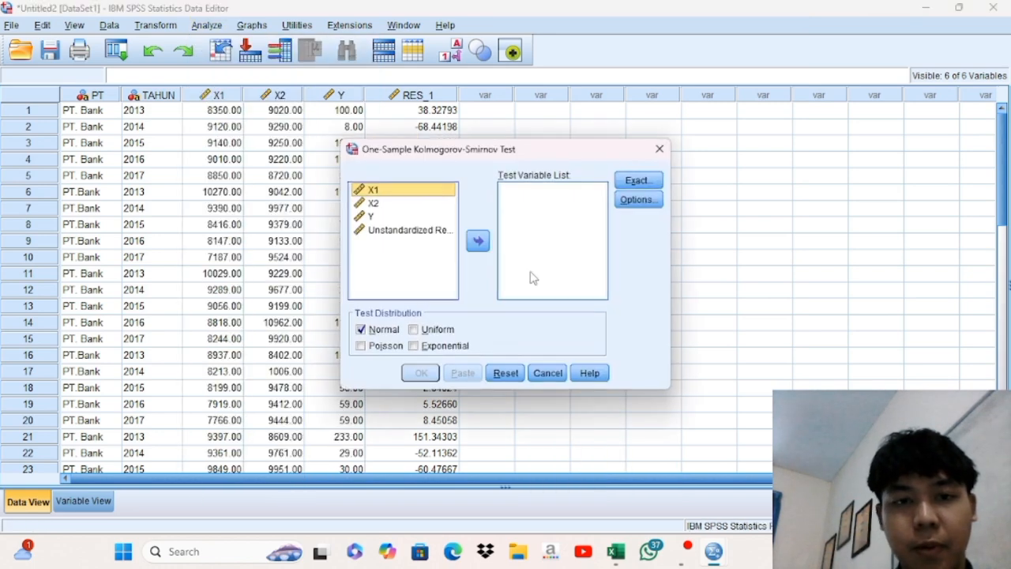
double_click(407, 234)
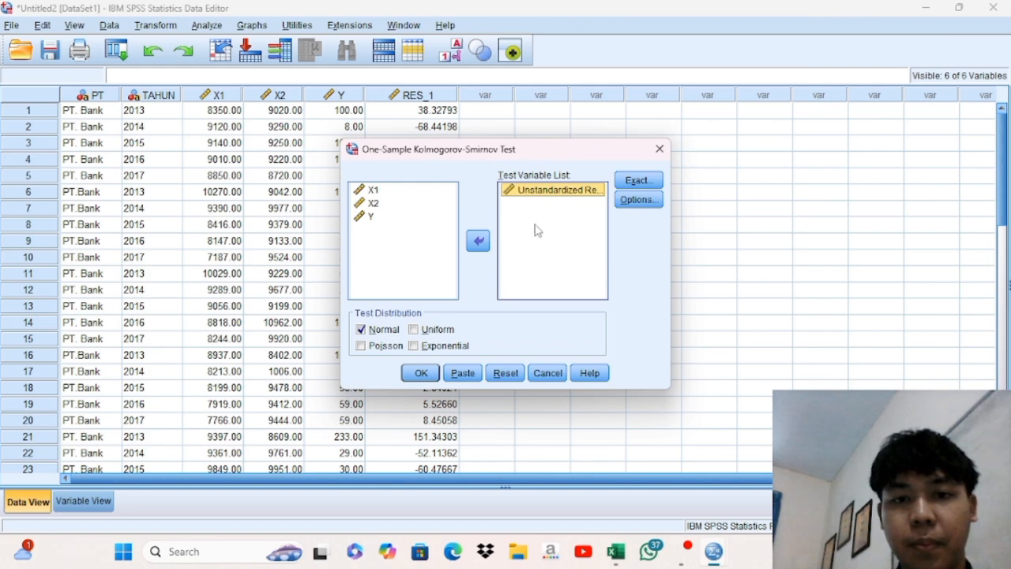
click(418, 372)
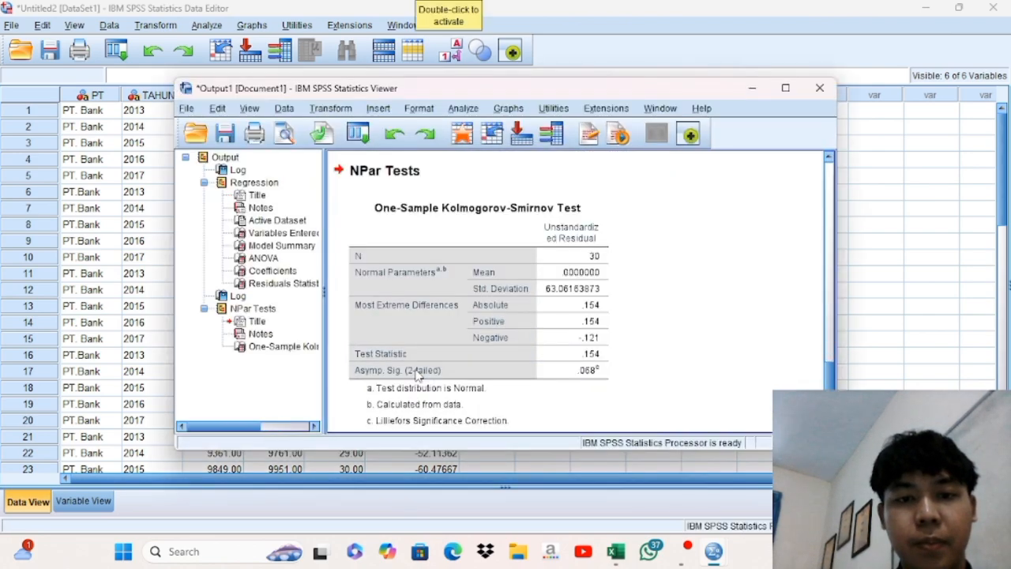
click(785, 88)
click(327, 425)
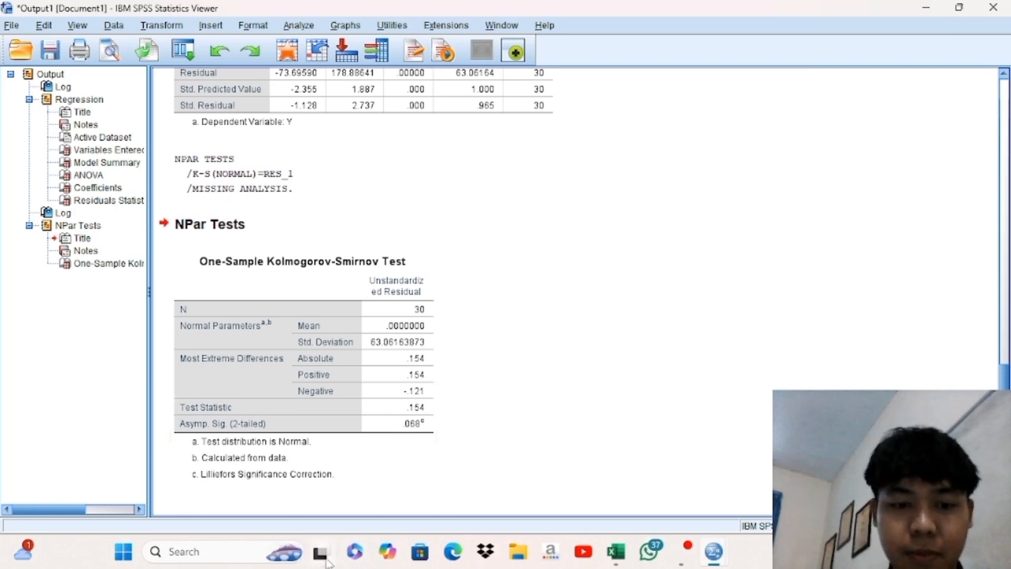
mouse_move(328, 560)
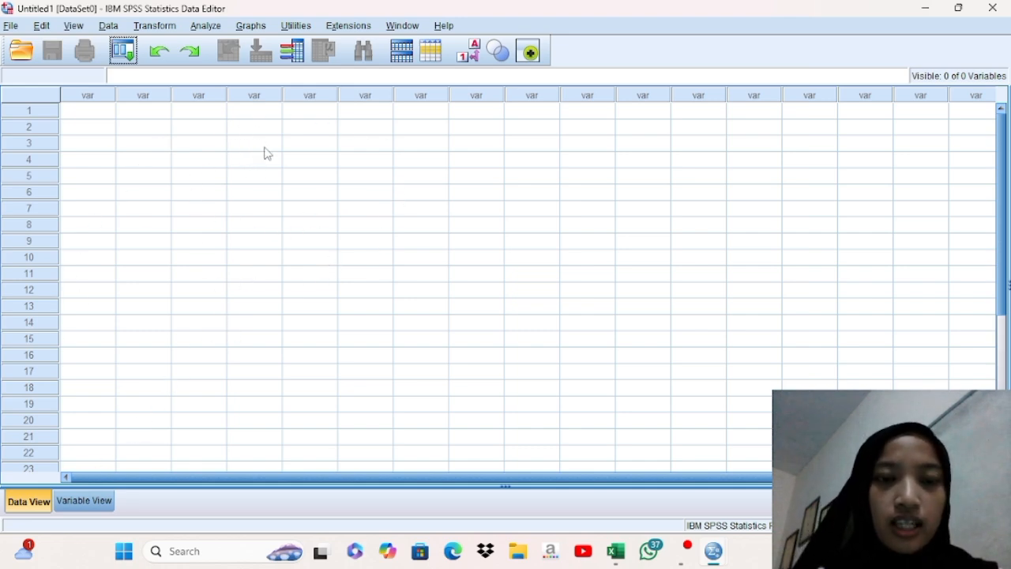
Define five variables in the empty dataset named KODE, TAHUN, X1, X2 and Y
click(82, 501)
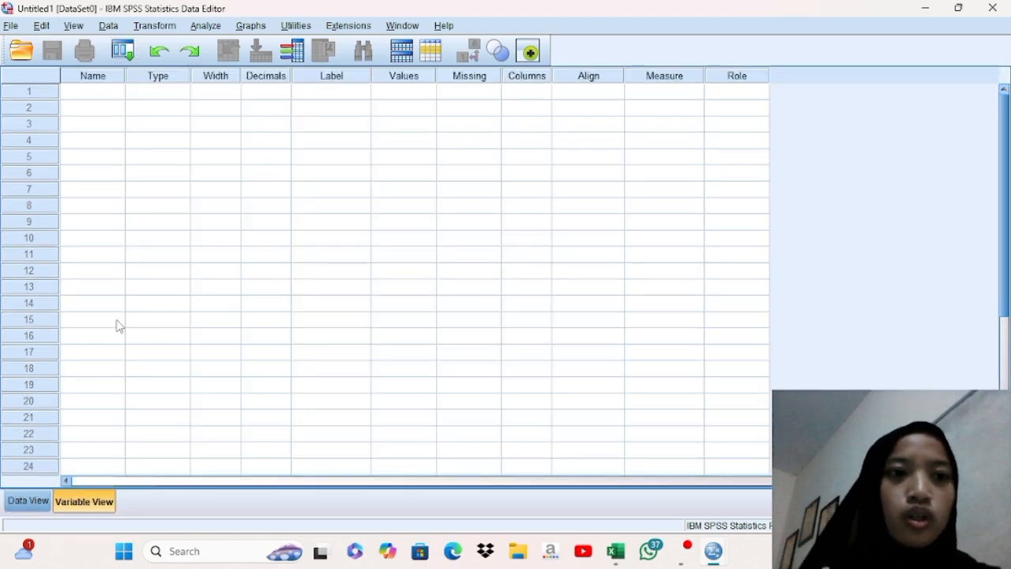
click(91, 99)
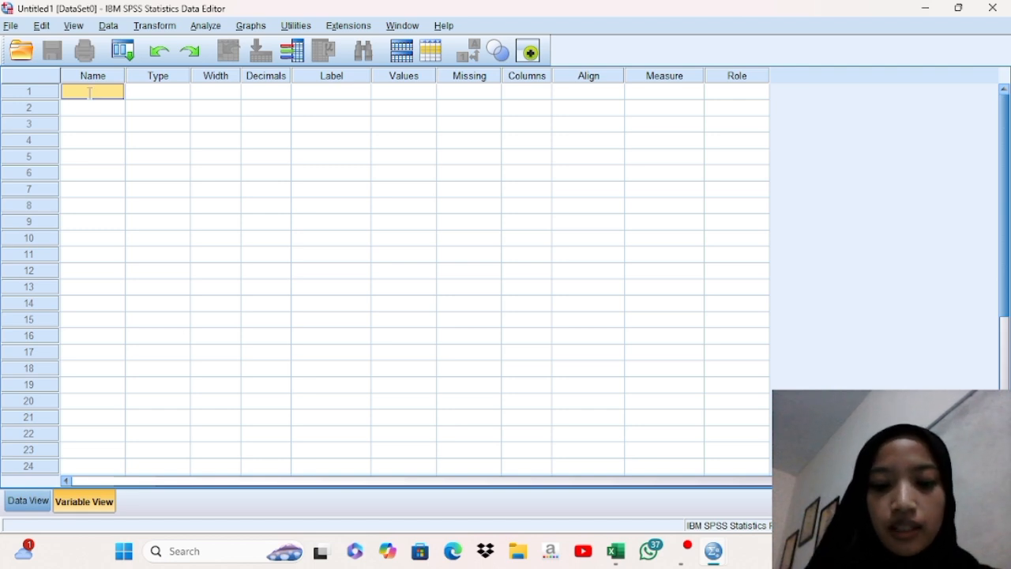
text(KODE)
key(Return)
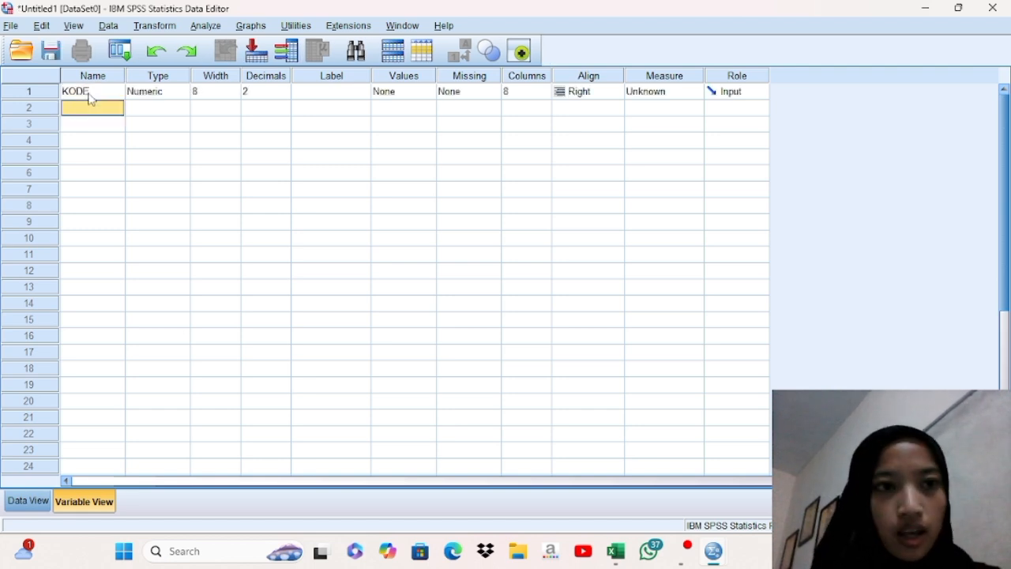
text(TAHUN)
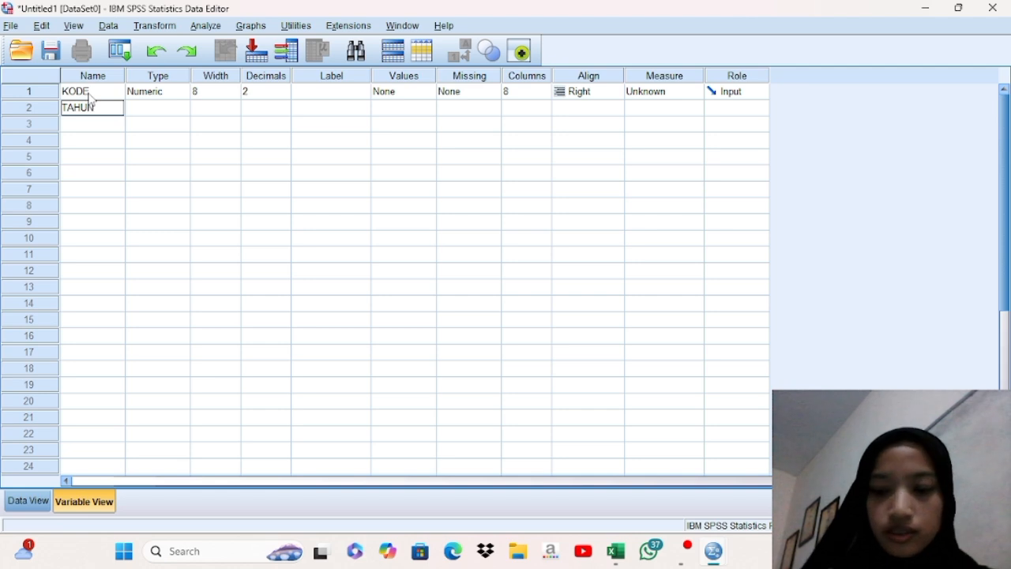
key(Return)
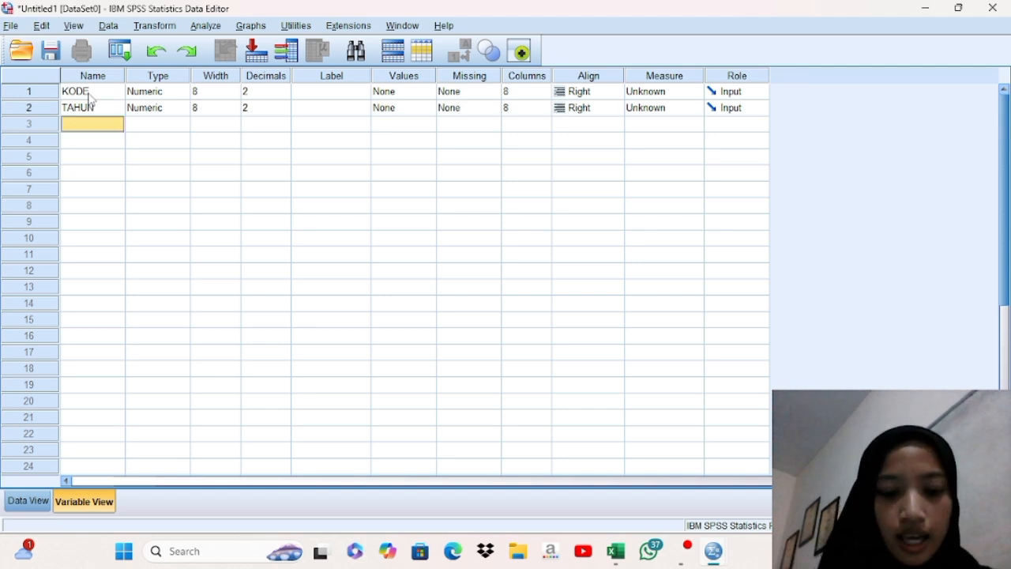
text(X1)
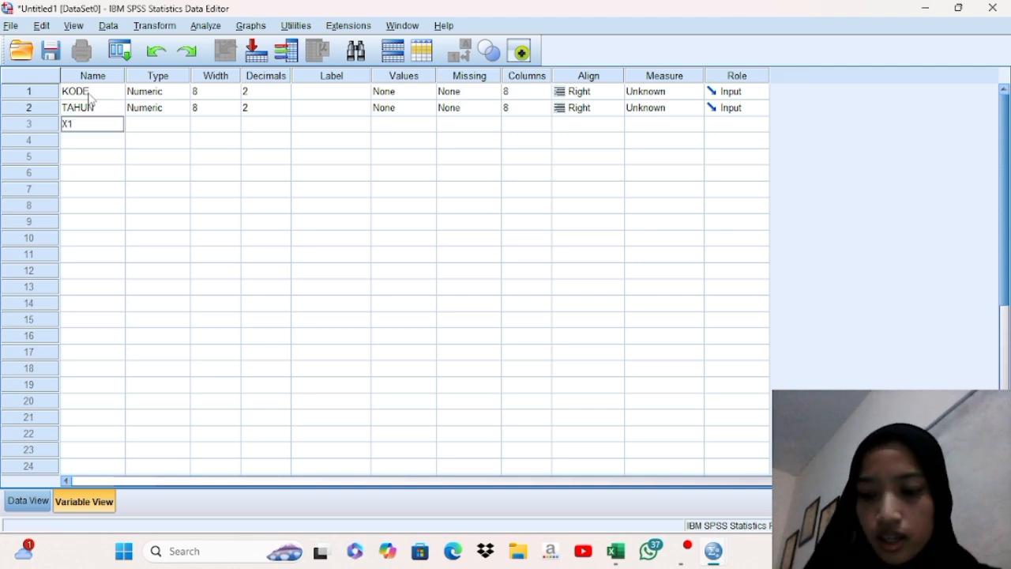
key(Return)
text(X)
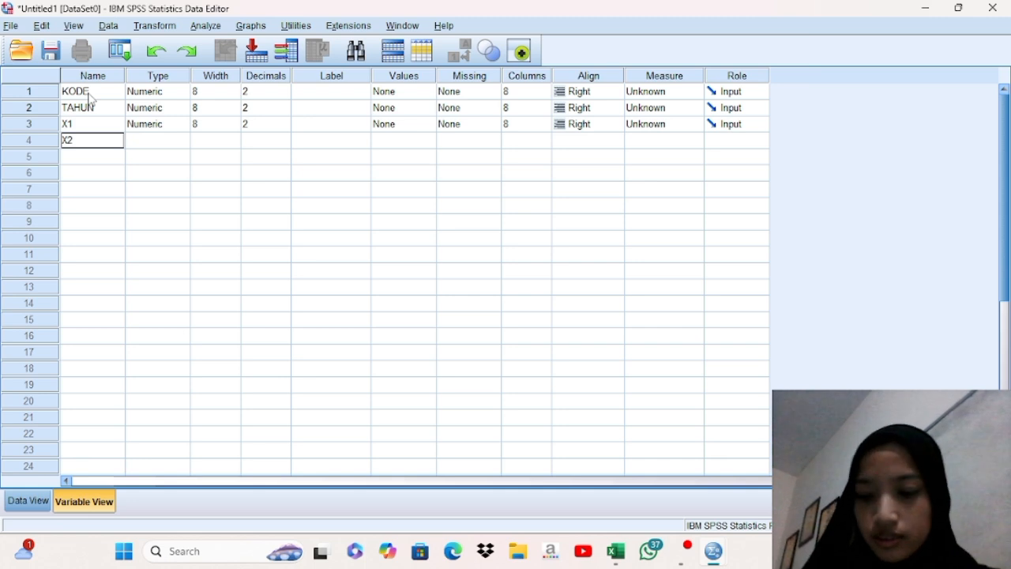
text(2)
key(Return)
text(Y)
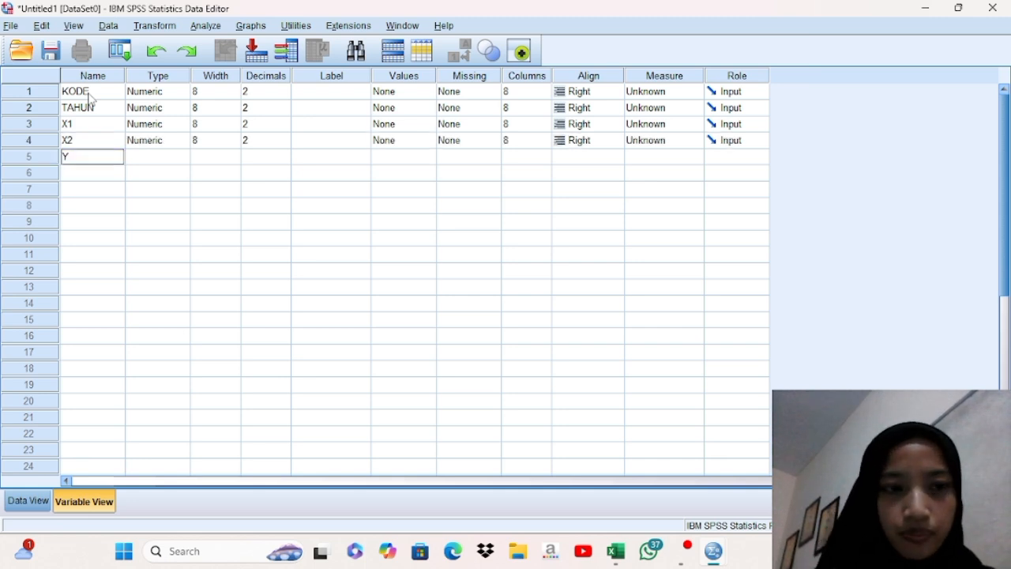
key(Return)
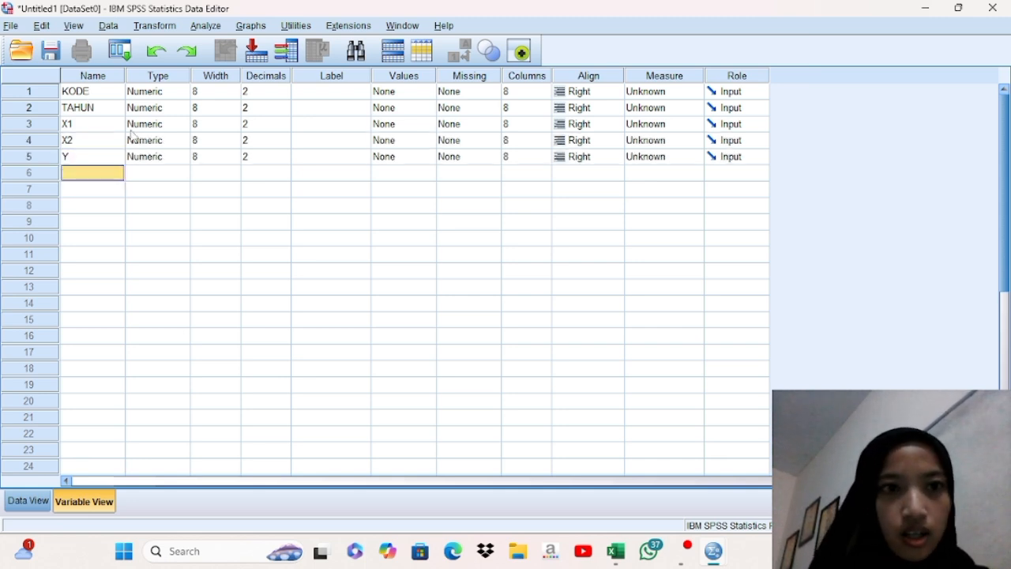
Change the variable type of KODE and TAHUN to String
click(172, 91)
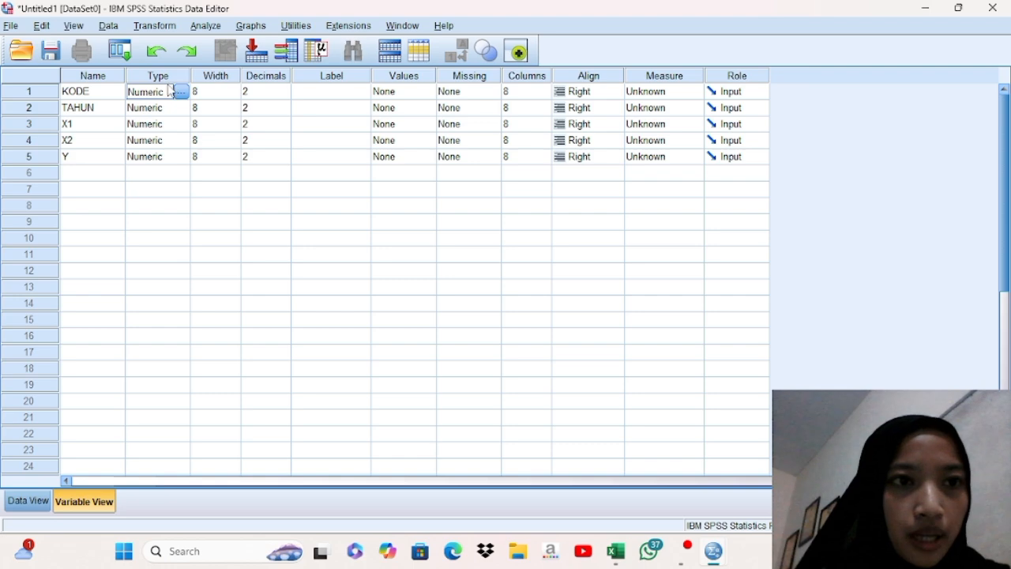
click(181, 92)
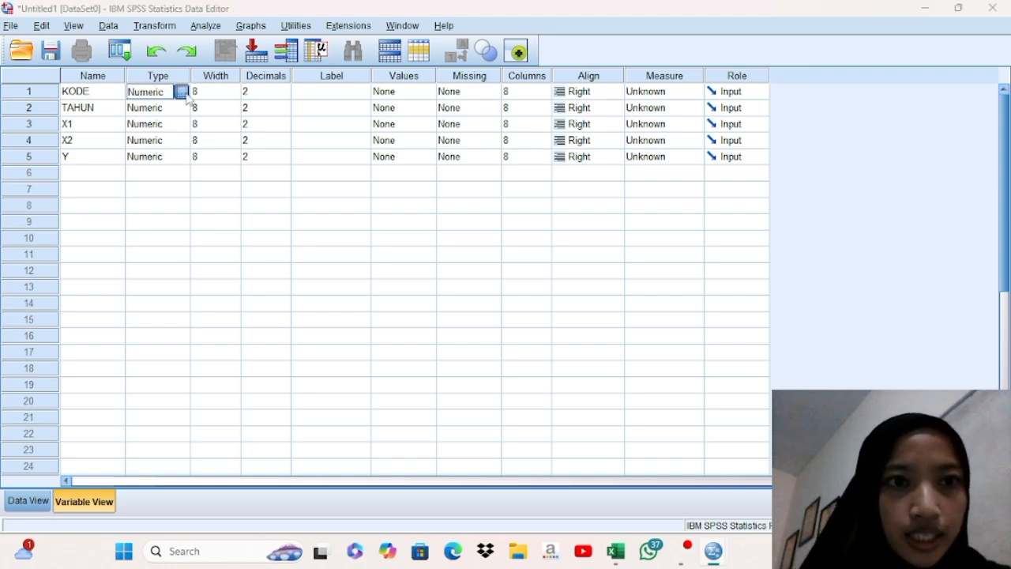
click(360, 292)
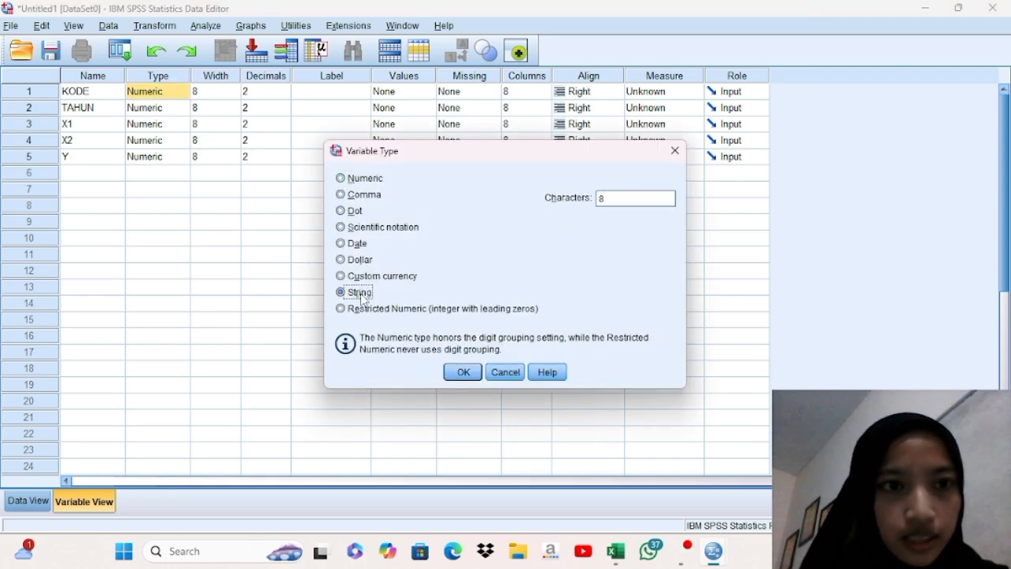
click(463, 372)
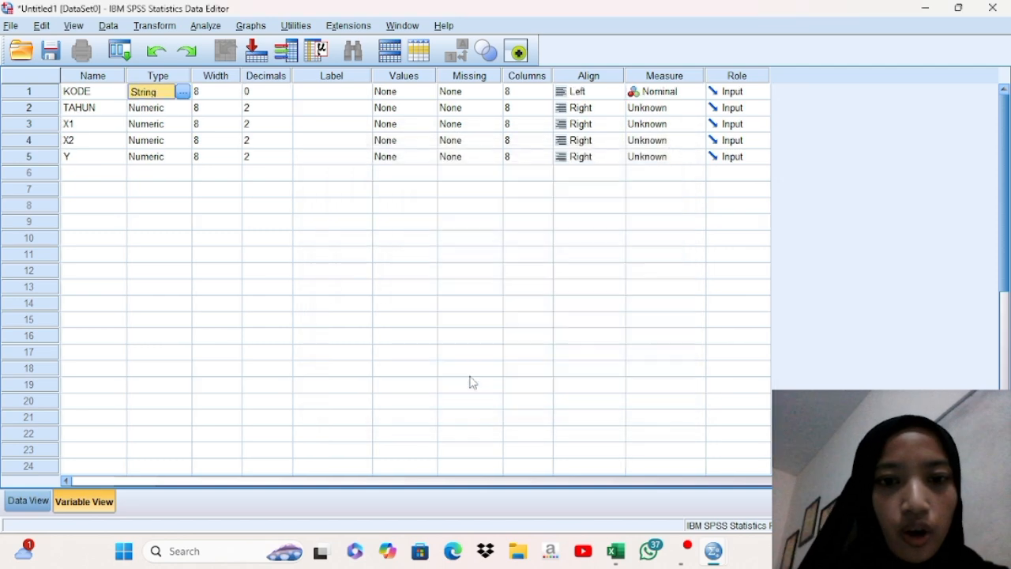
click(166, 111)
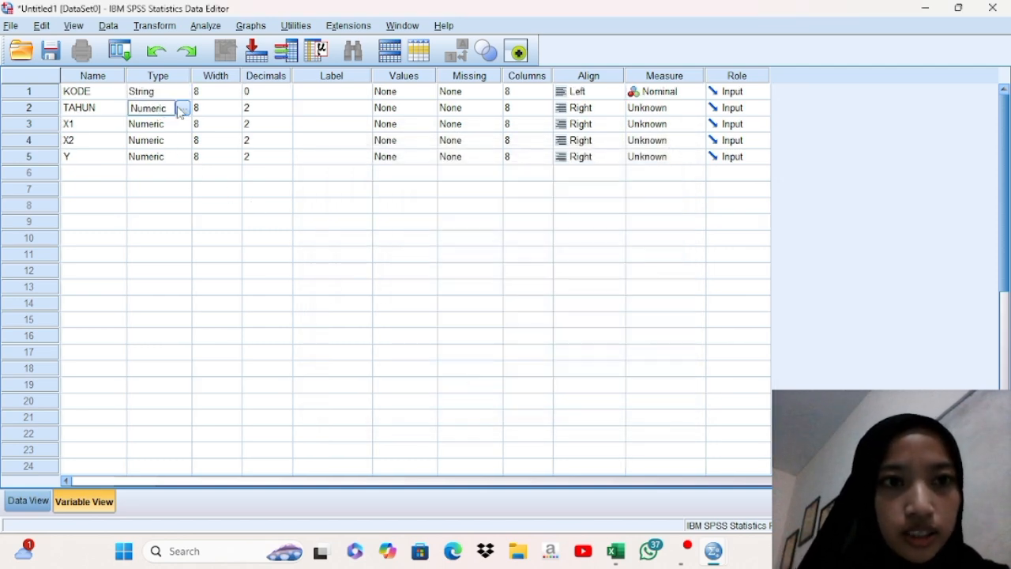
click(183, 110)
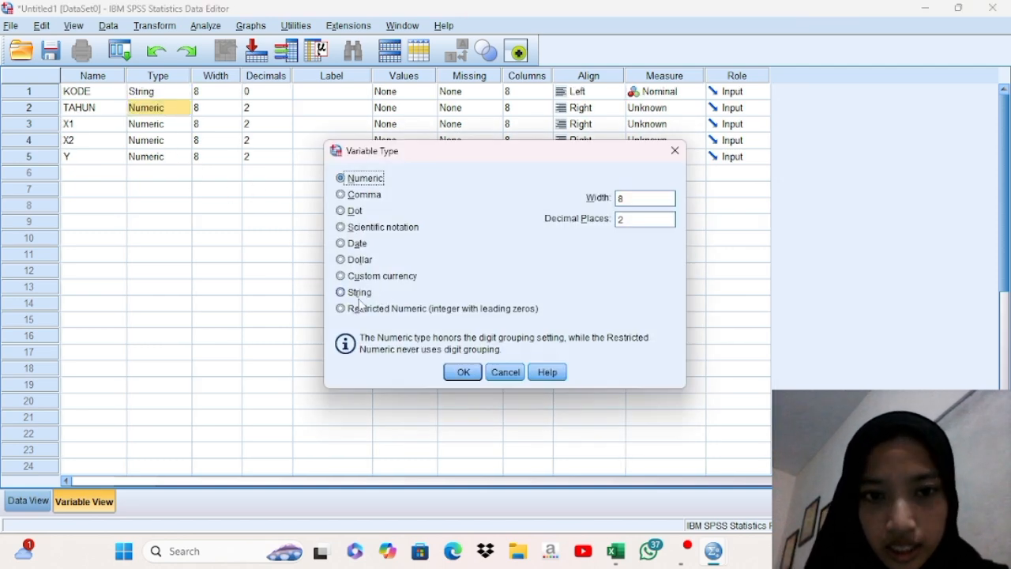
click(360, 294)
click(462, 372)
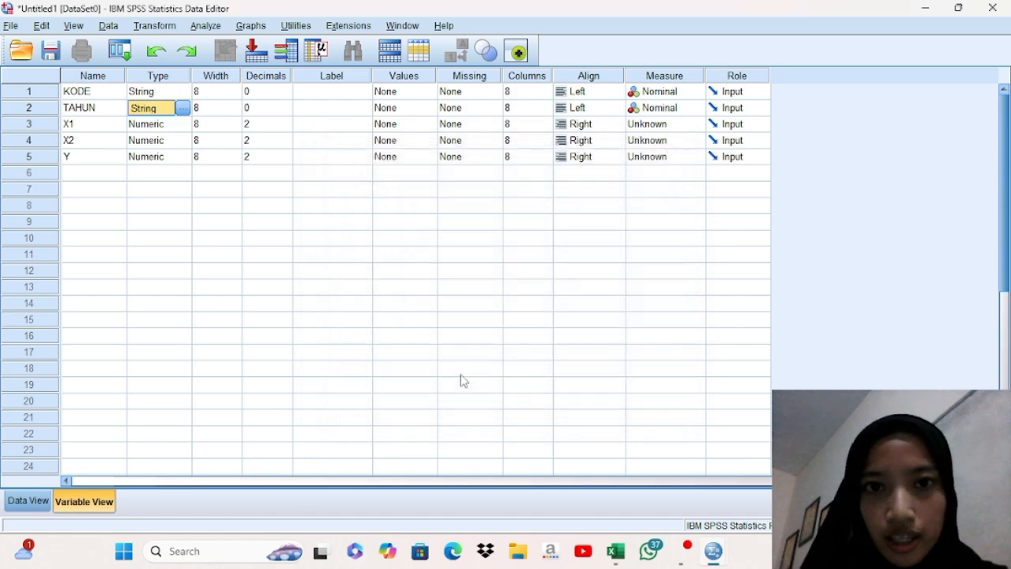
Set the measurement level of X1, X2 and Y to Scale
click(658, 78)
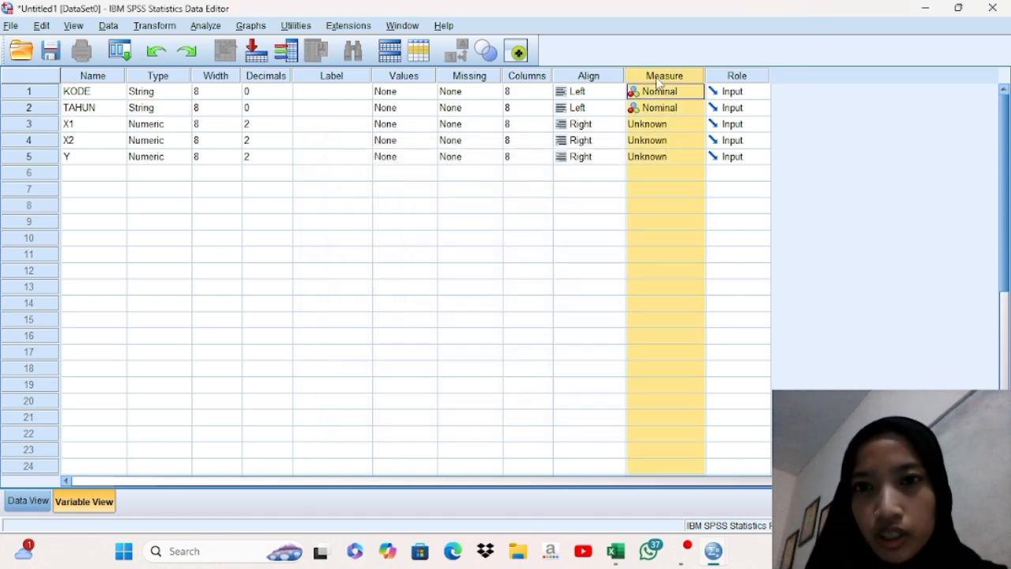
click(648, 130)
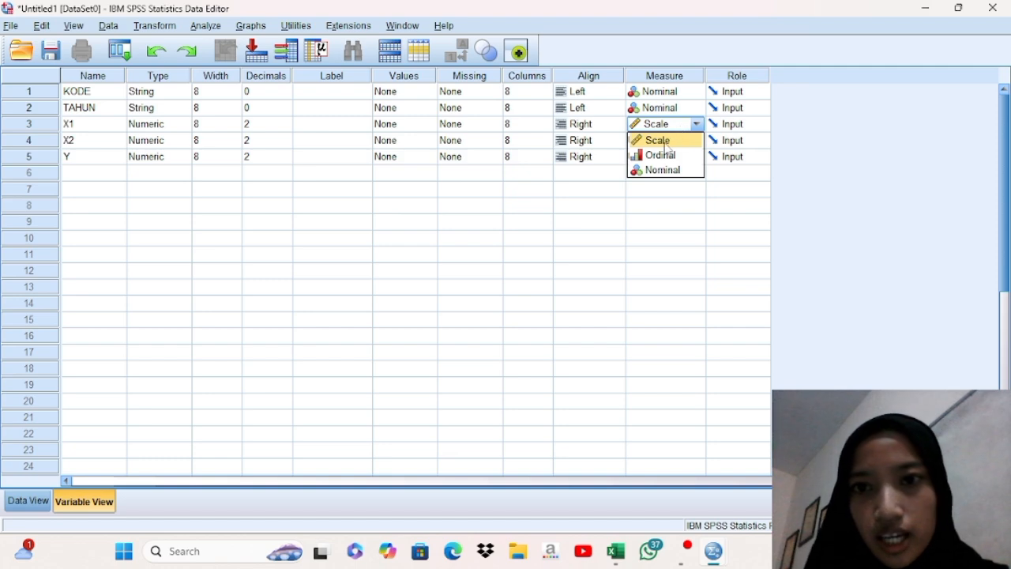
click(664, 144)
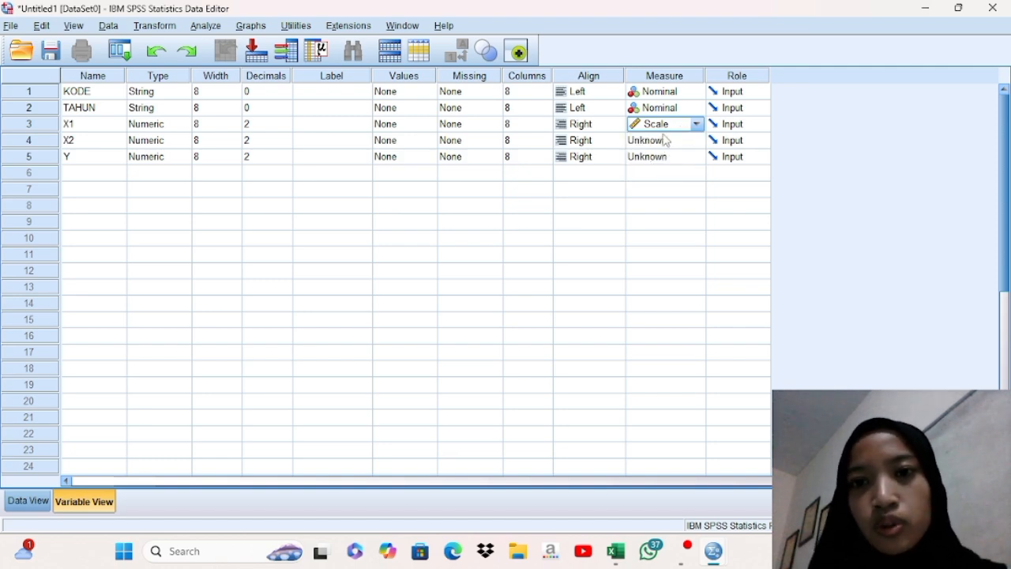
click(665, 140)
click(666, 156)
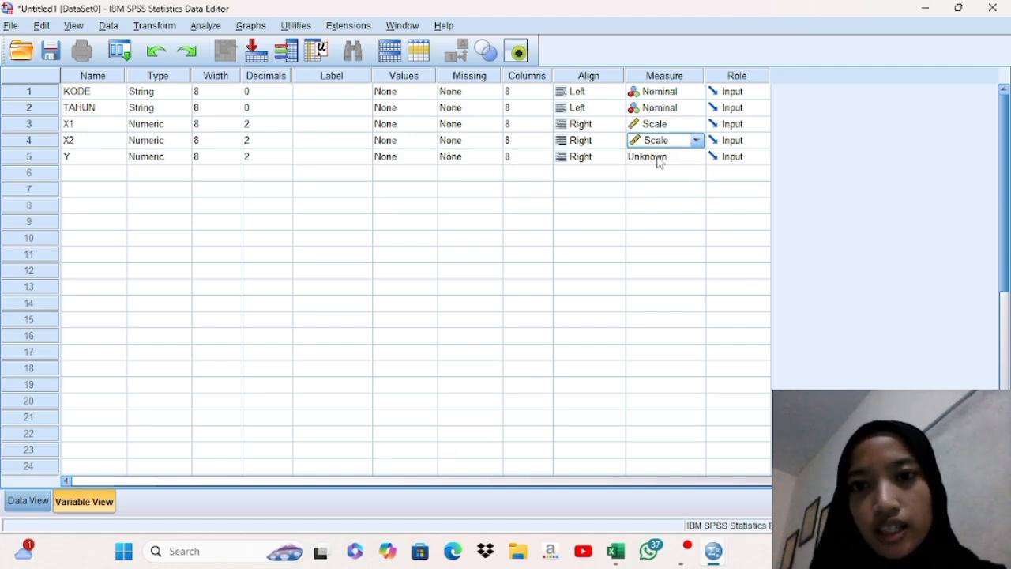
click(660, 158)
click(659, 173)
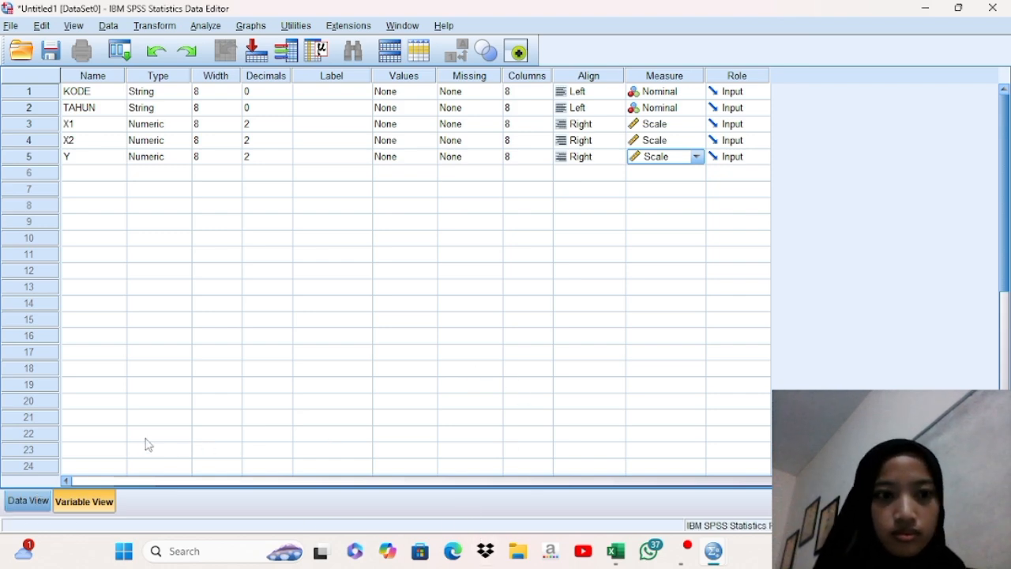
Copy the bank data in B5:F34 of the Excel workbook "data sekunder new" and paste it into the SPSS dataset from KODE's first row
click(29, 502)
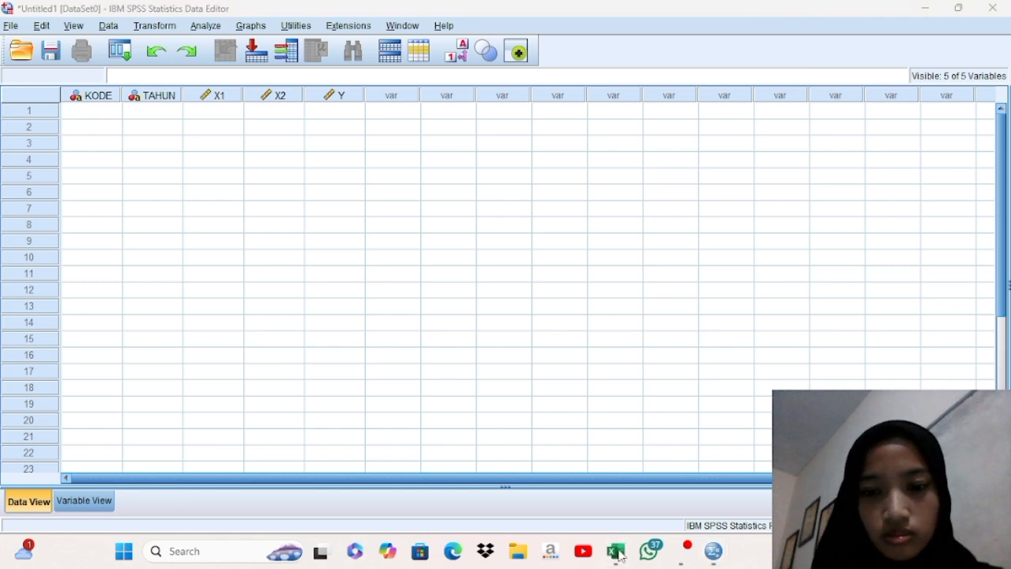
click(618, 555)
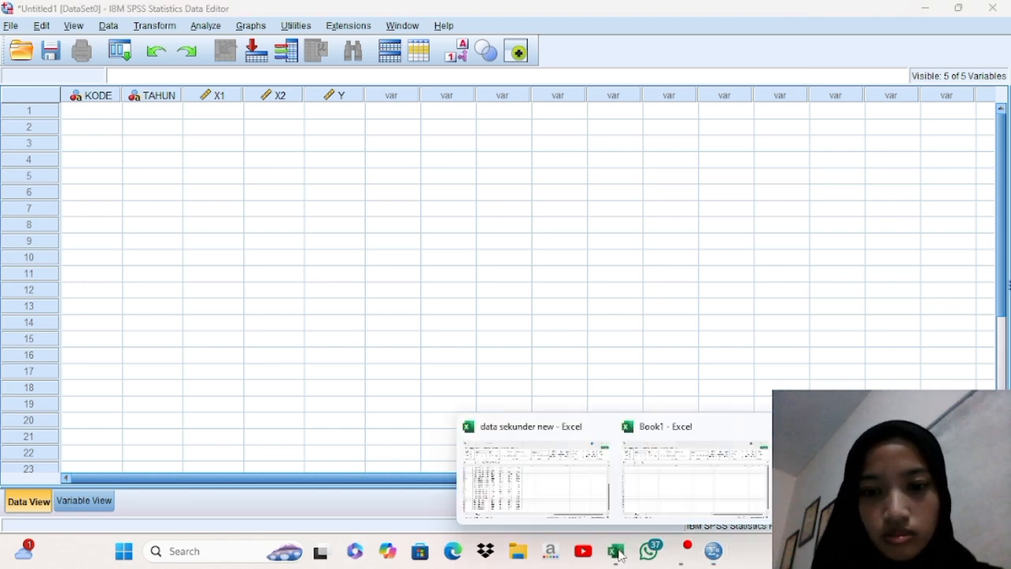
click(609, 483)
click(472, 257)
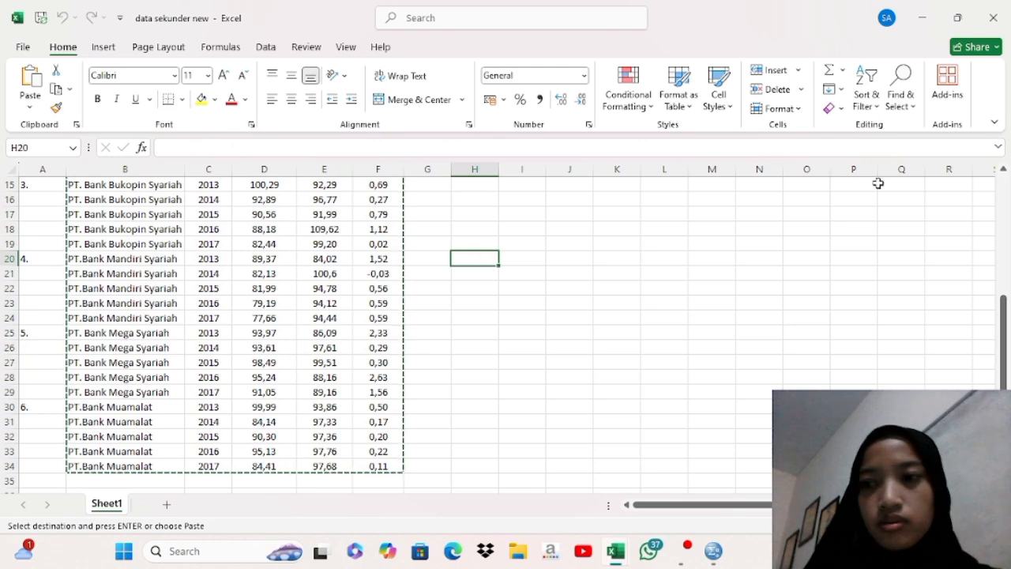
click(1007, 208)
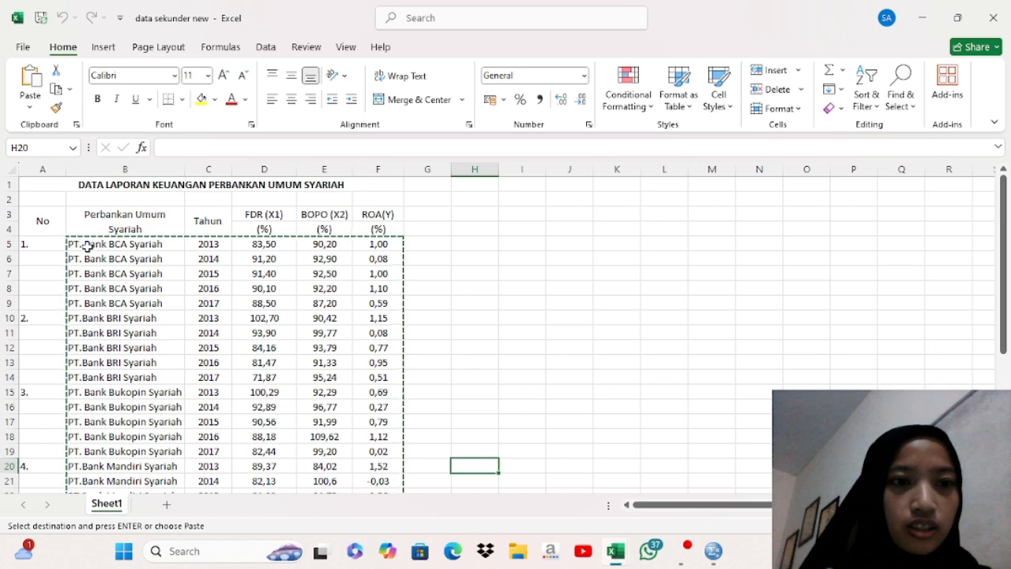
click(86, 246)
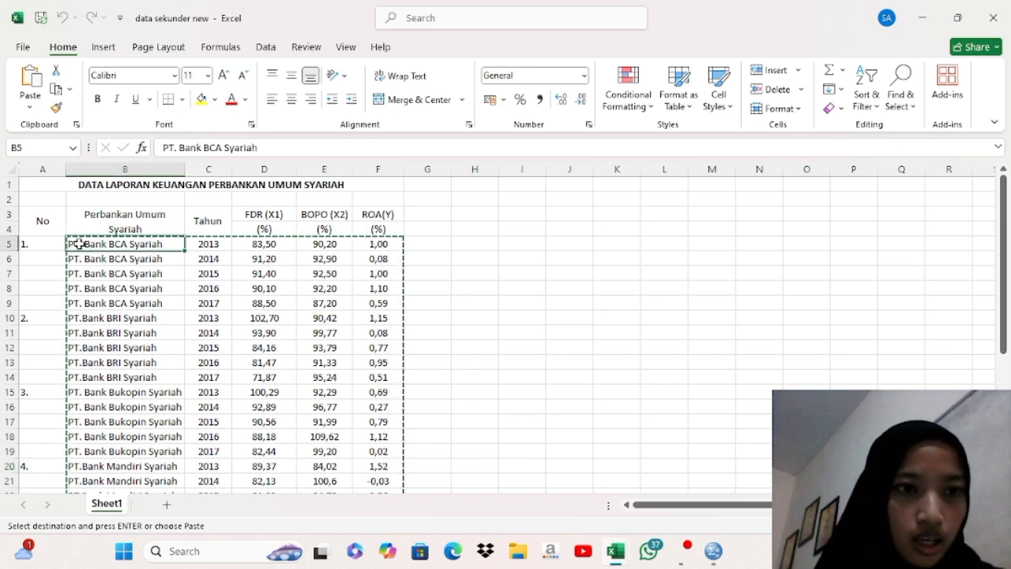
mouse_move(135, 248)
mouse_down()
mouse_move(263, 257)
mouse_move(380, 353)
mouse_move(379, 510)
mouse_move(393, 545)
mouse_move(413, 363)
mouse_move(451, 395)
mouse_move(391, 454)
mouse_up()
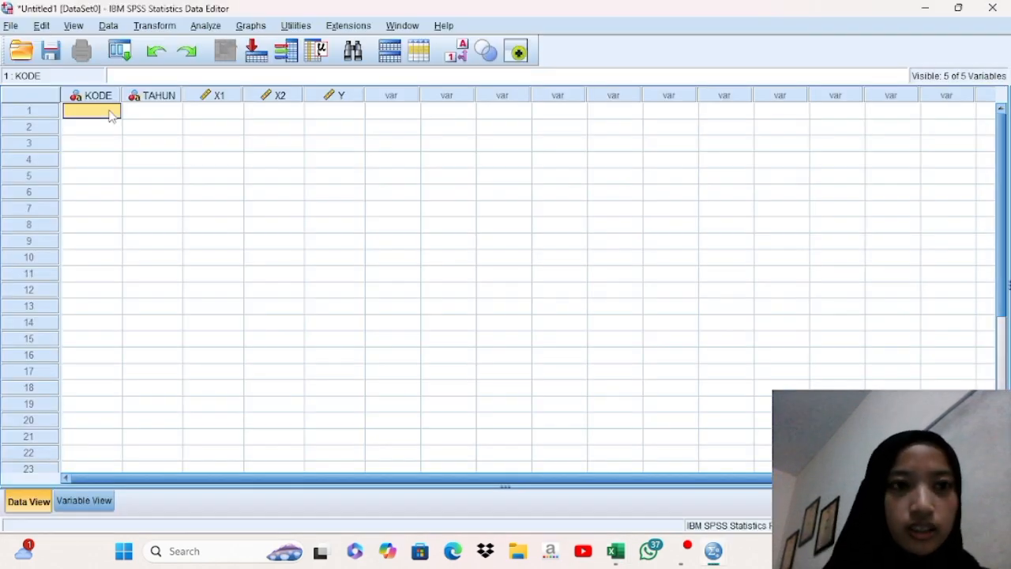
key(ctrl+v)
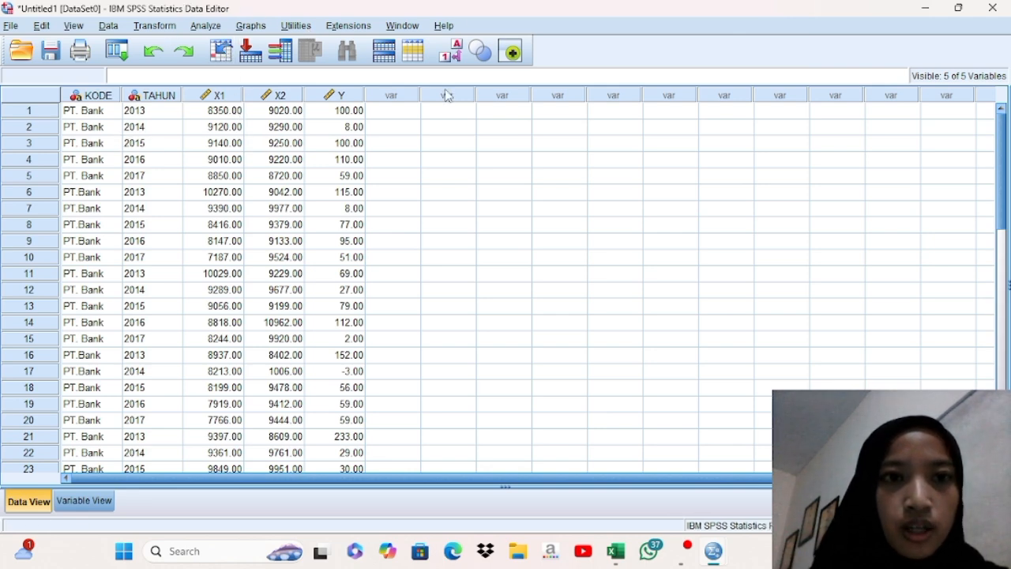
Set up a linear regression with Y as the dependent variable and X1 and X2 as the independent variables
click(204, 26)
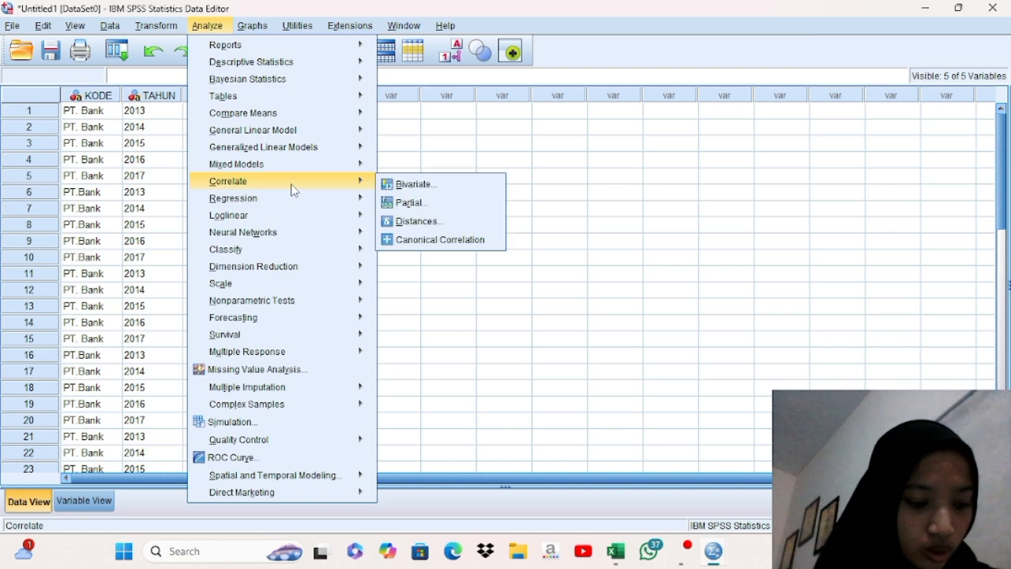
mouse_move(287, 203)
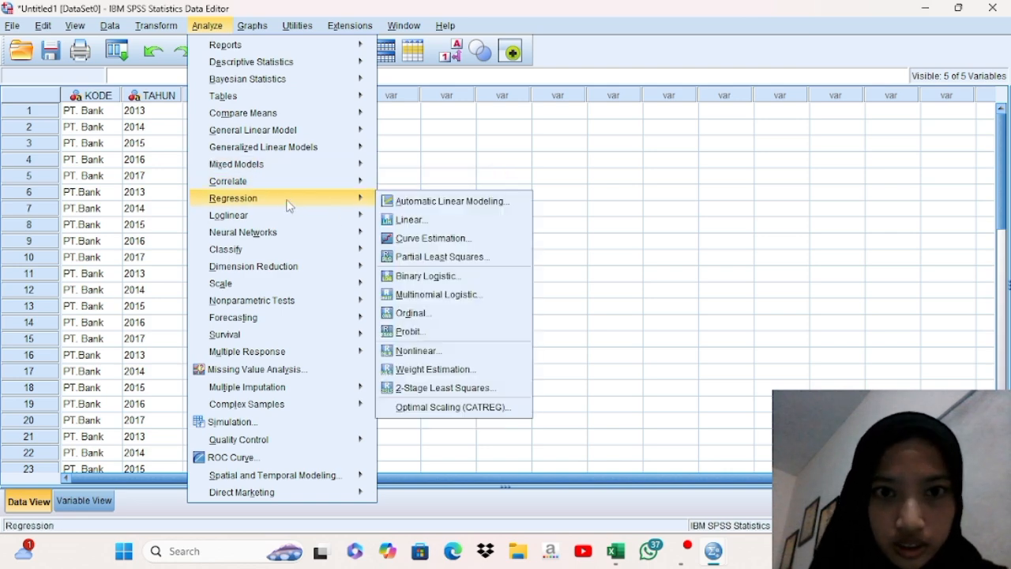
click(425, 221)
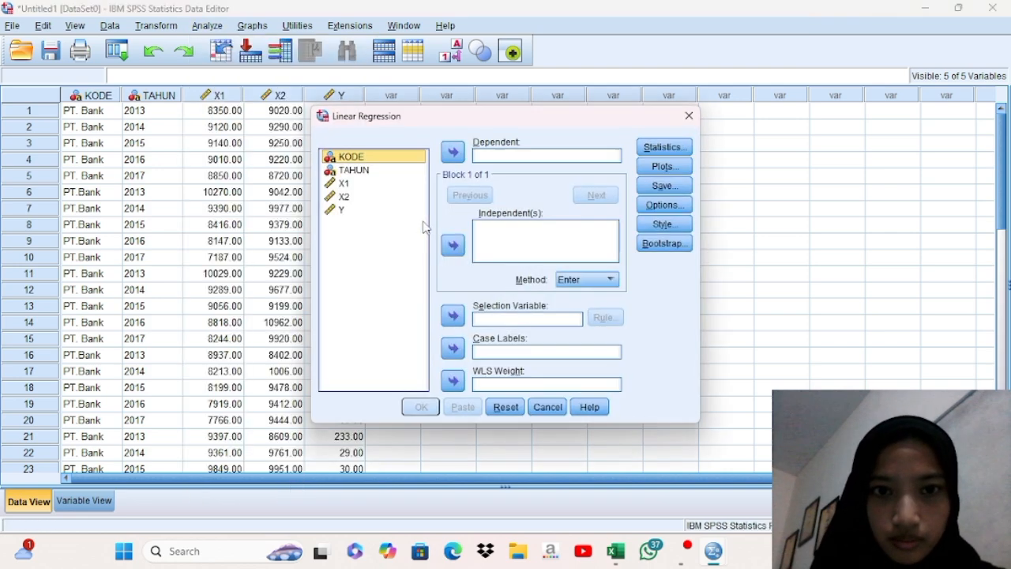
click(346, 210)
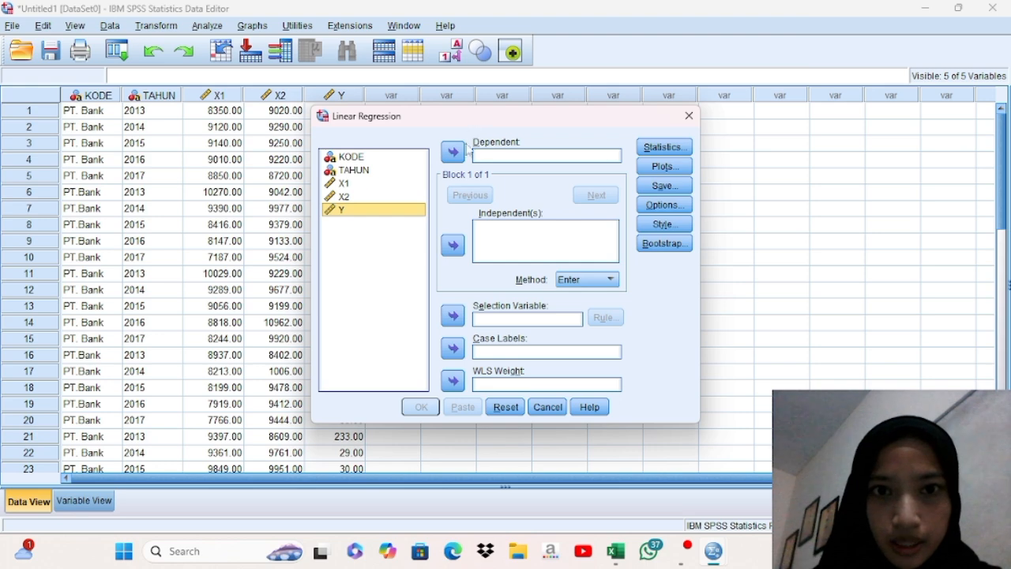
click(454, 154)
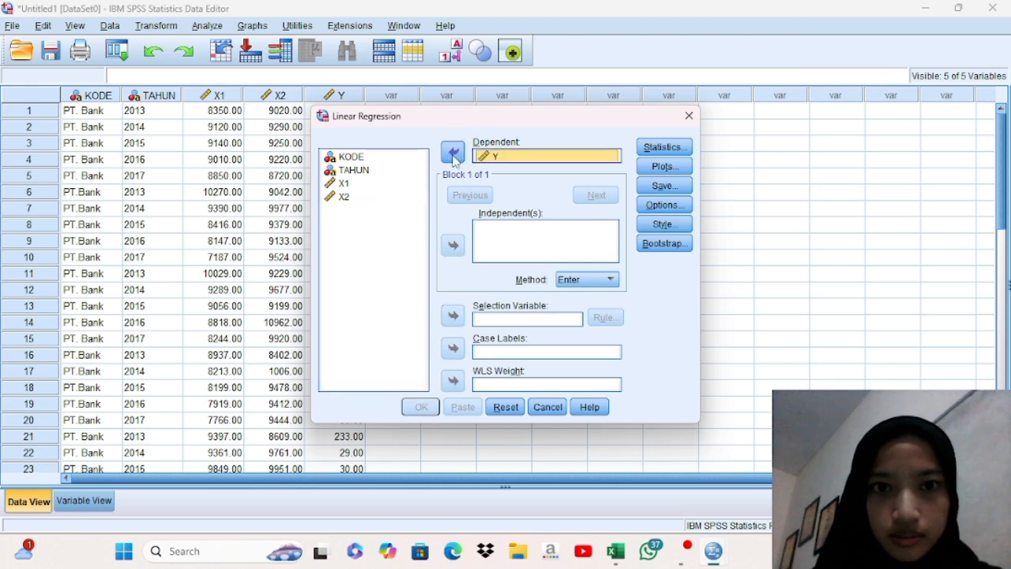
click(343, 182)
click(454, 245)
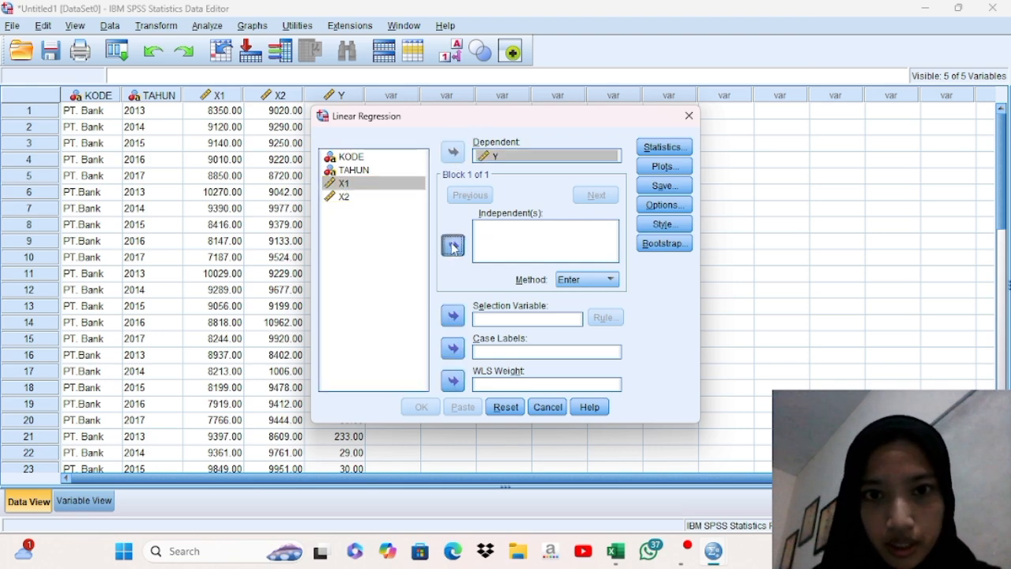
click(347, 197)
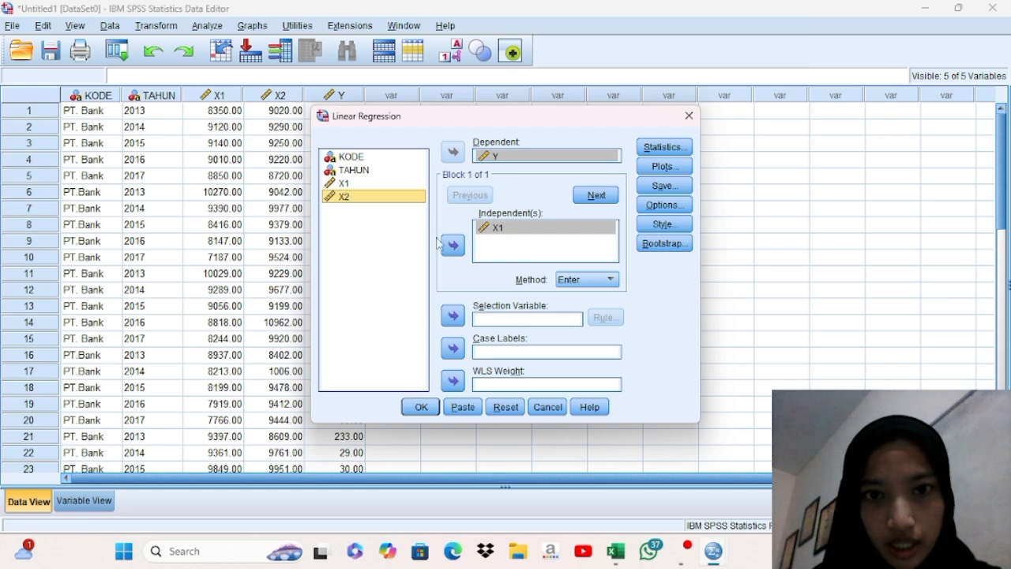
click(453, 246)
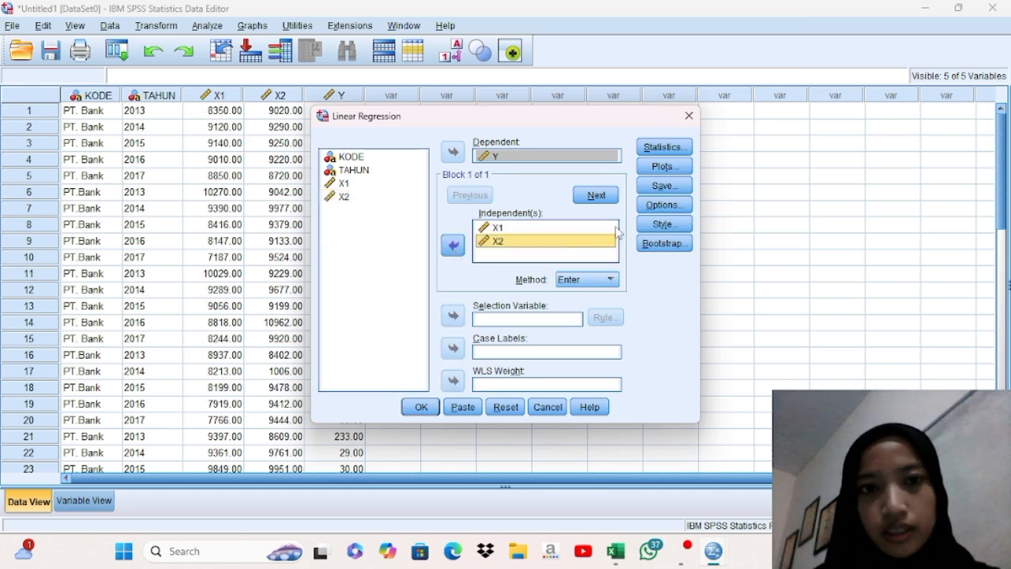
Run the regression with unstandardized residuals saved to the dataset, and look through its output tables
click(668, 185)
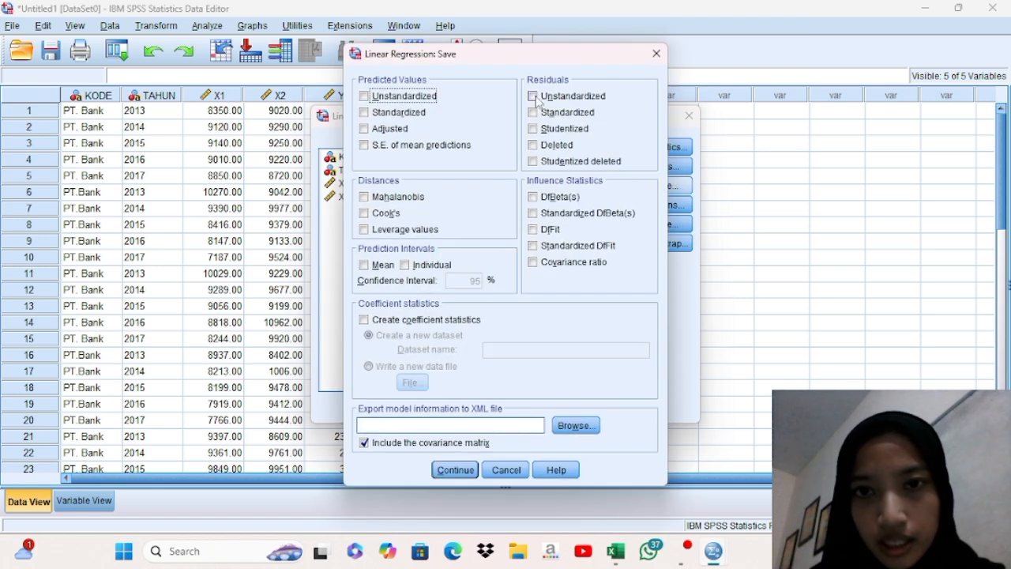
click(533, 96)
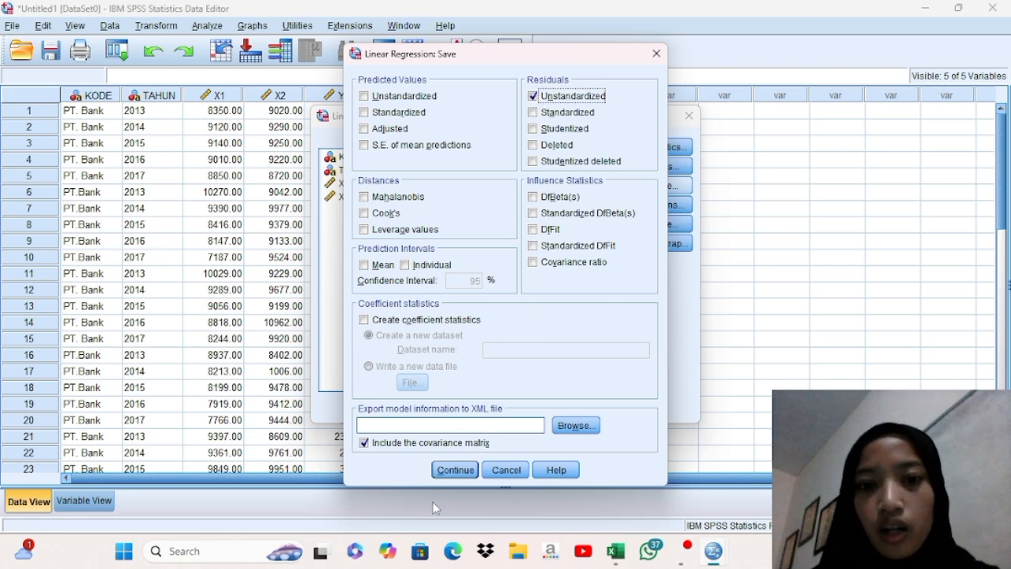
click(456, 472)
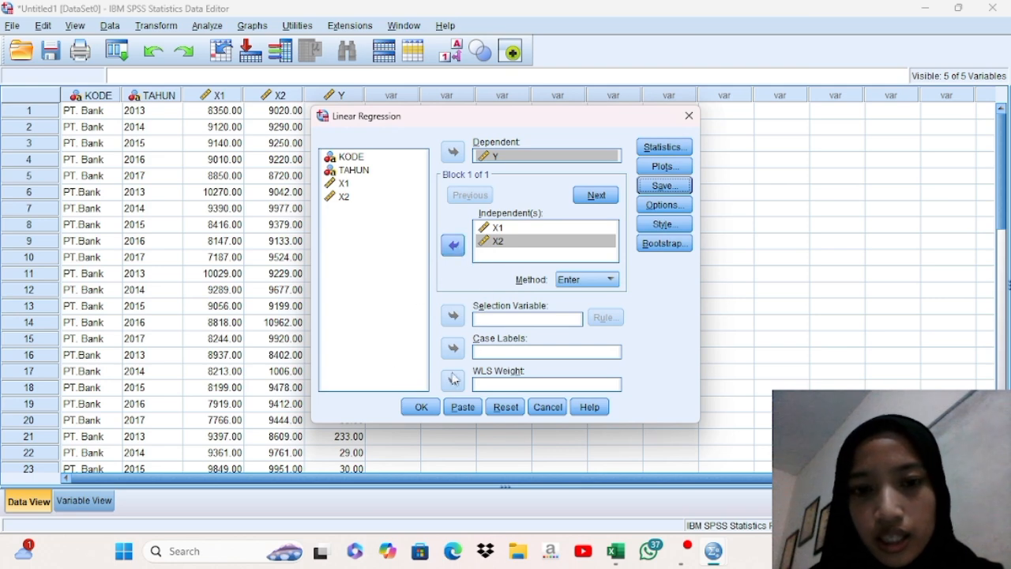
click(421, 407)
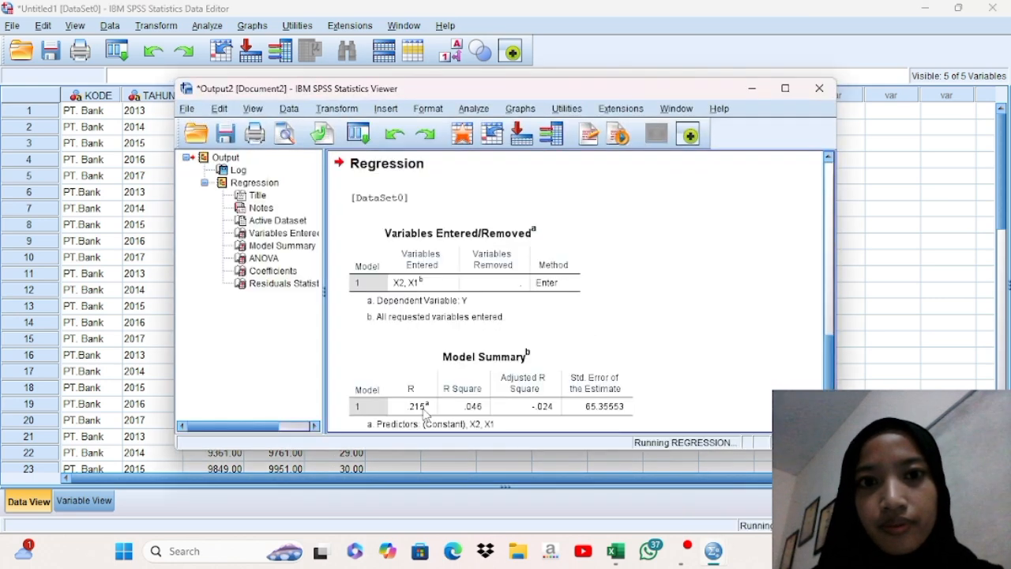
click(830, 381)
click(829, 382)
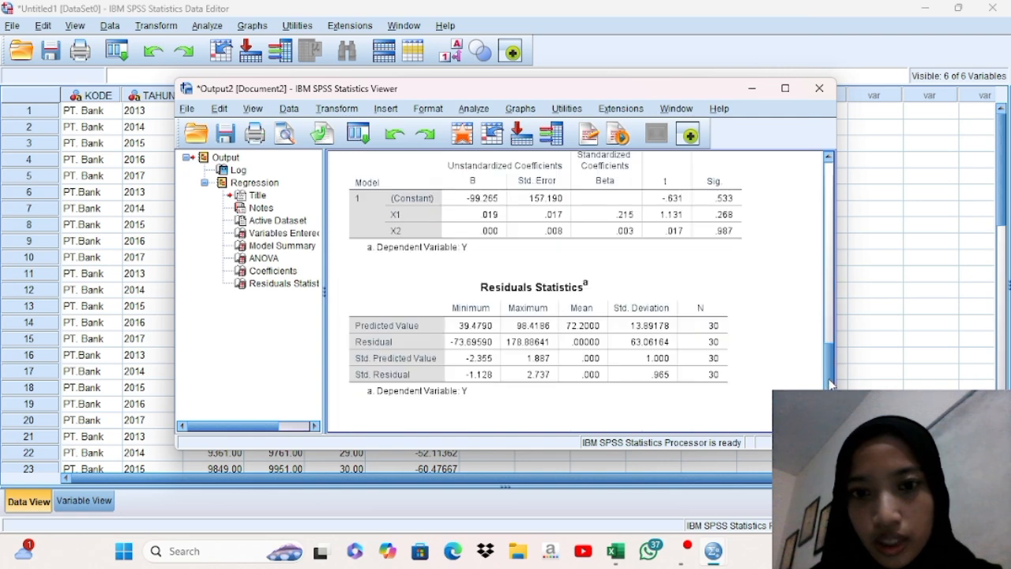
click(829, 328)
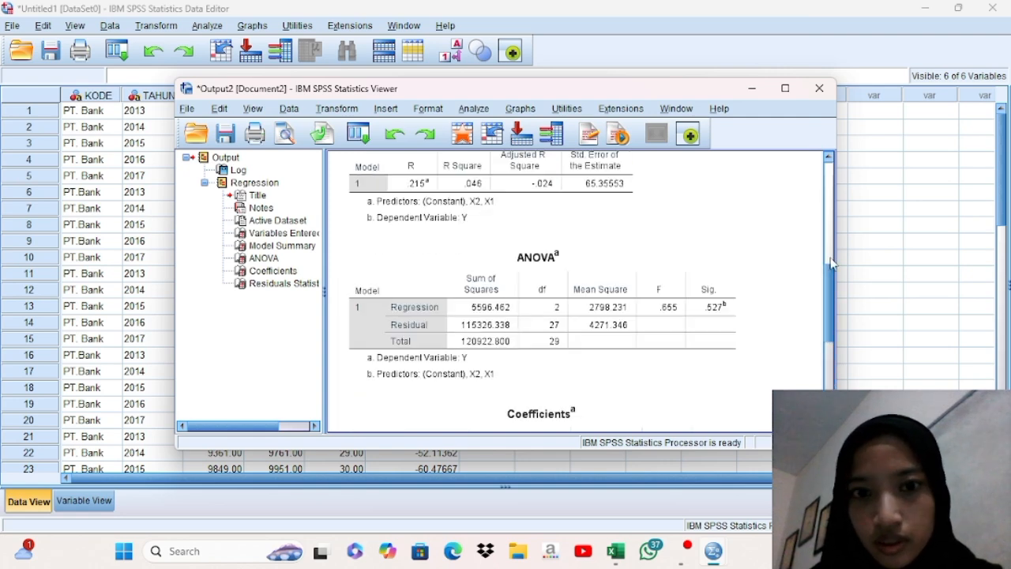
click(836, 242)
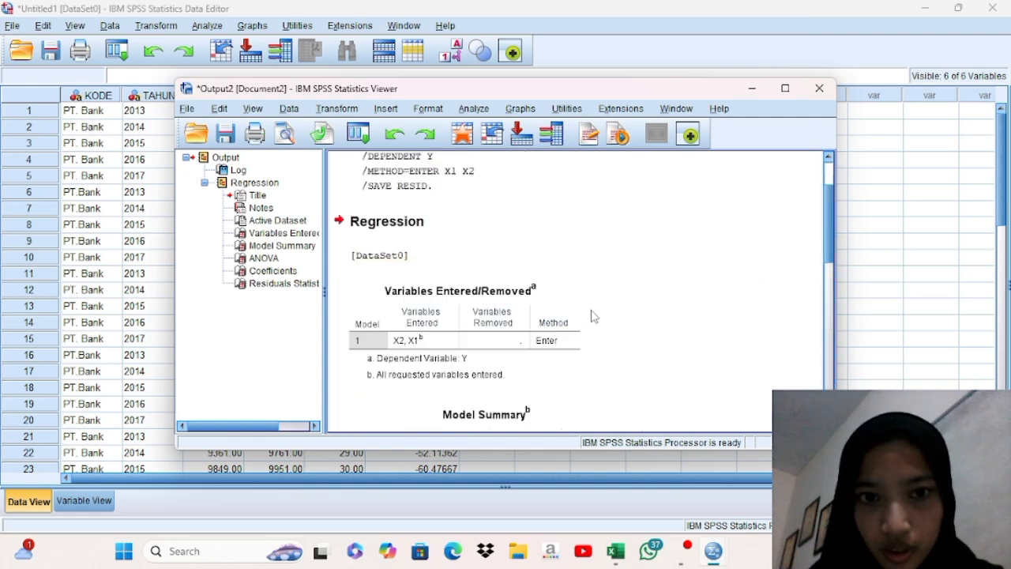
click(763, 91)
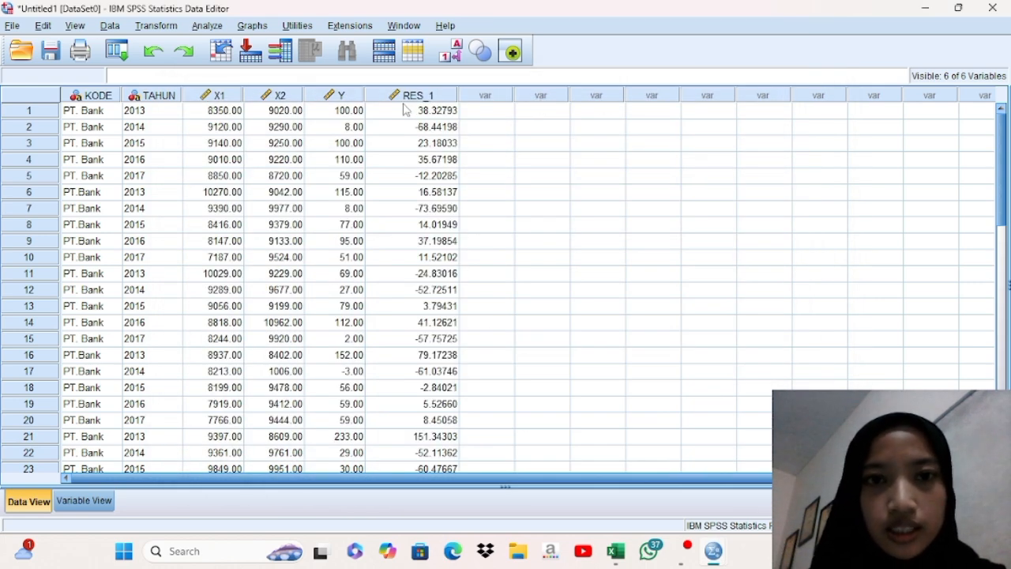
Compute a new variable ABS_RES1 as the absolute value of the unstandardized residuals, ABS(RES_1)
click(167, 31)
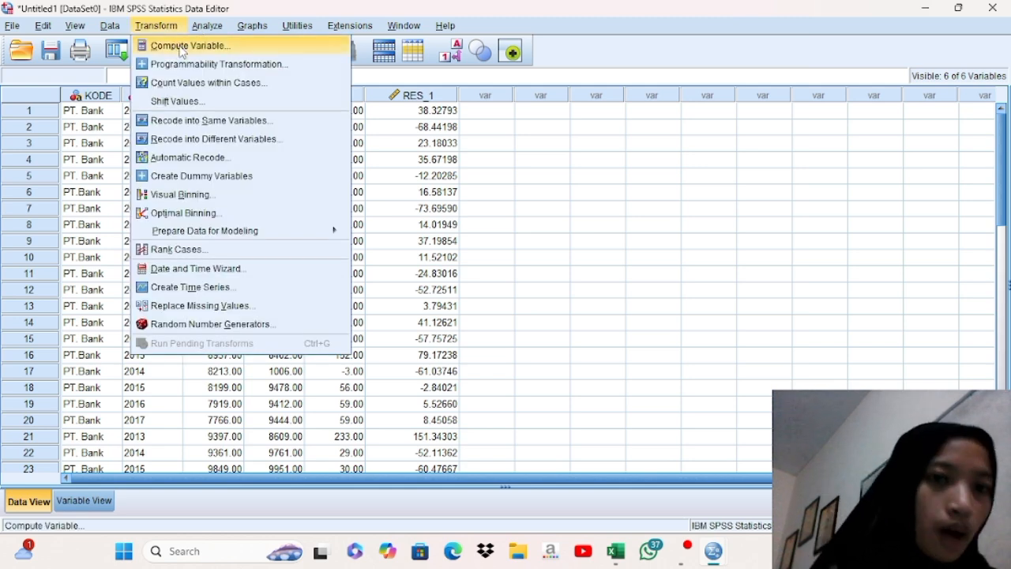
click(181, 49)
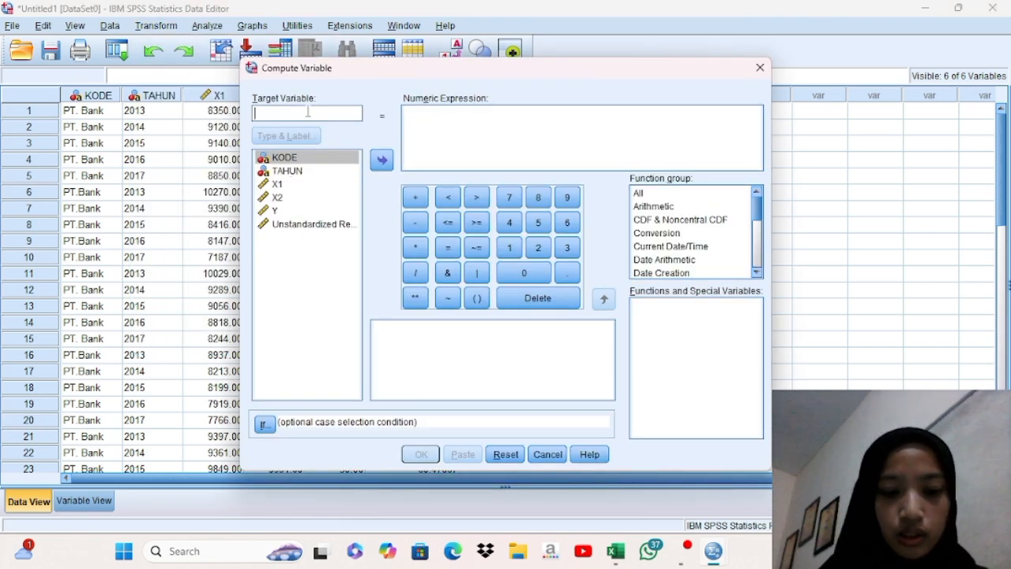
text(AR)
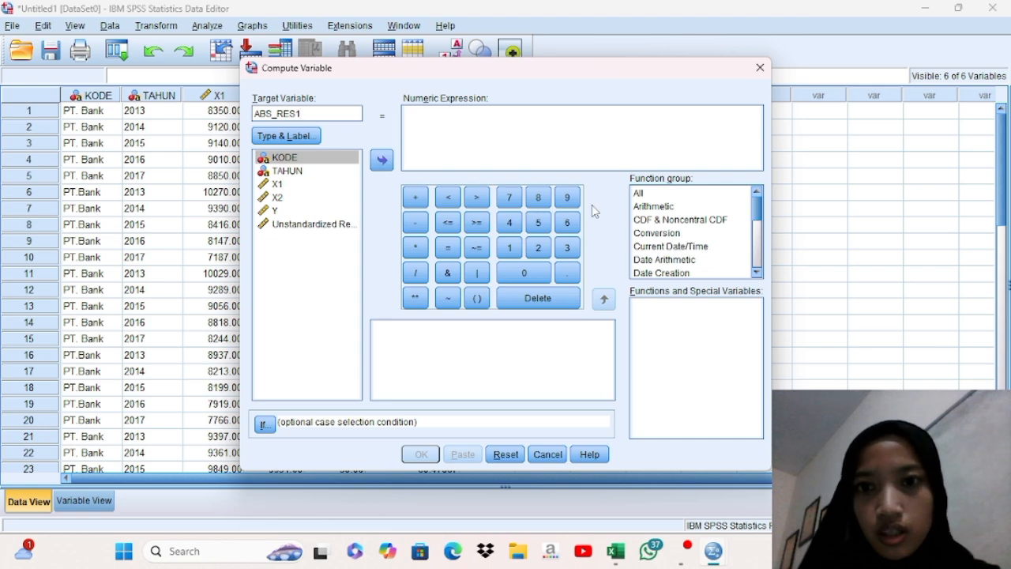
click(651, 207)
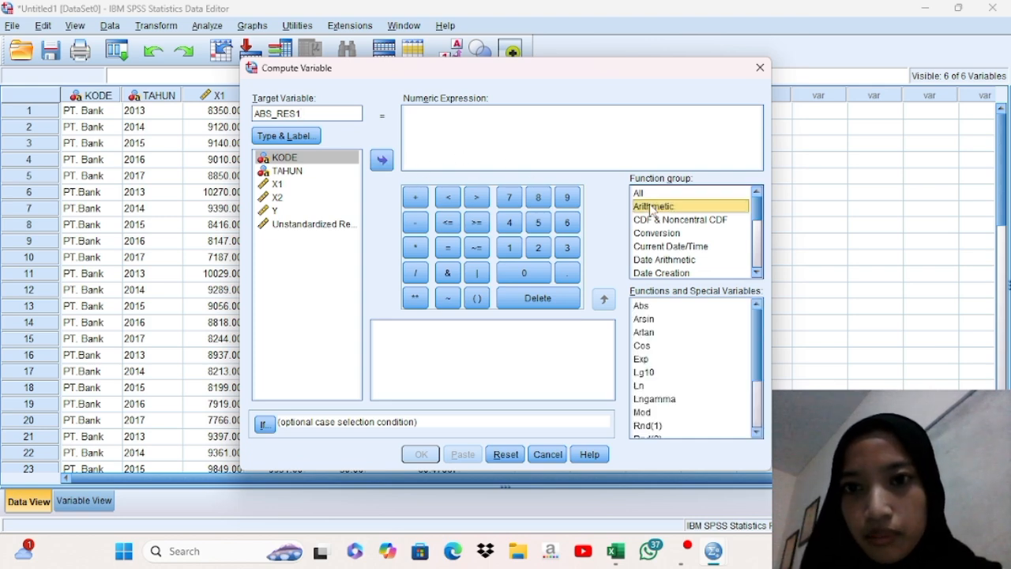
double_click(641, 306)
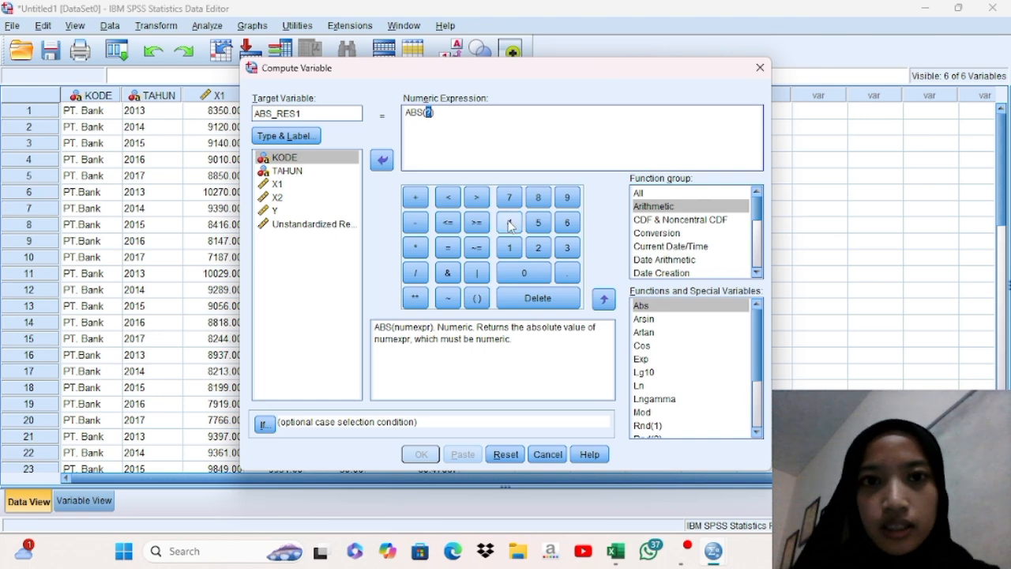
click(316, 224)
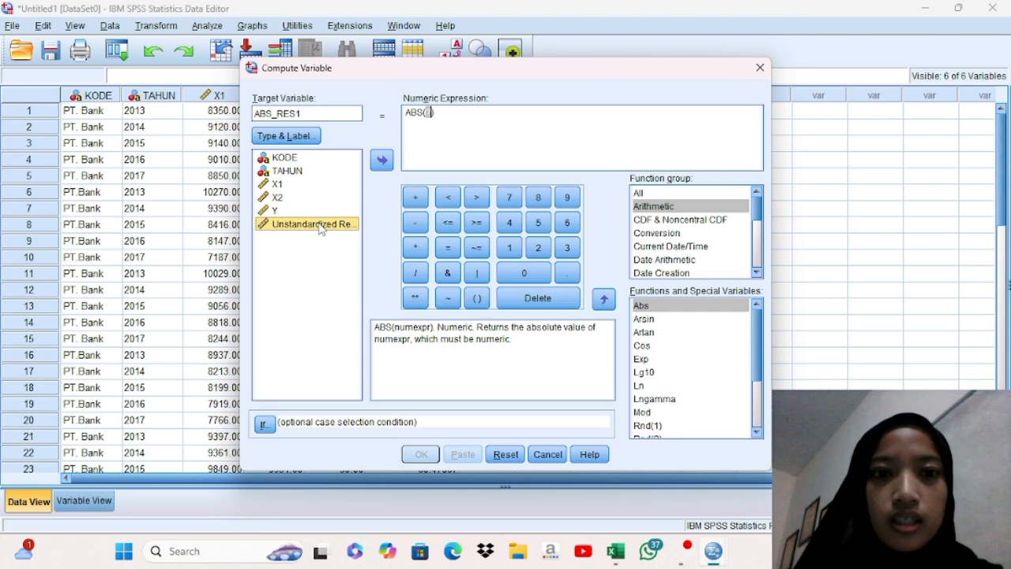
double_click(316, 224)
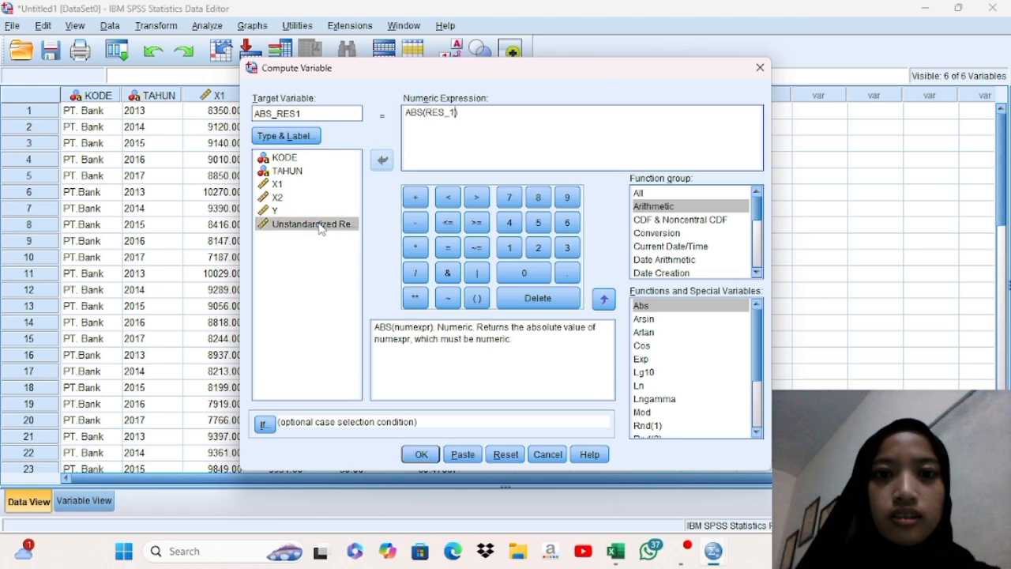
click(422, 455)
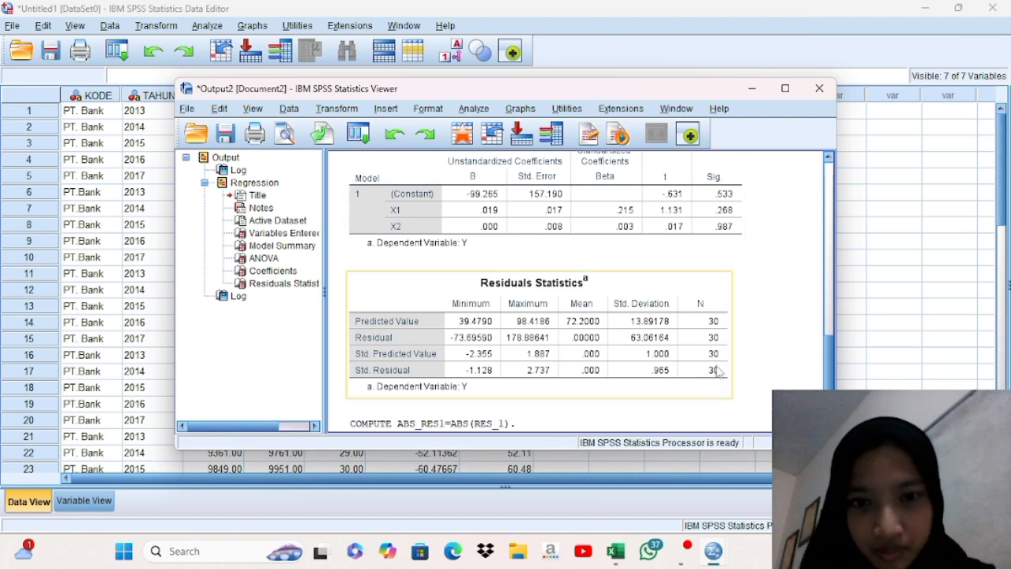
click(785, 382)
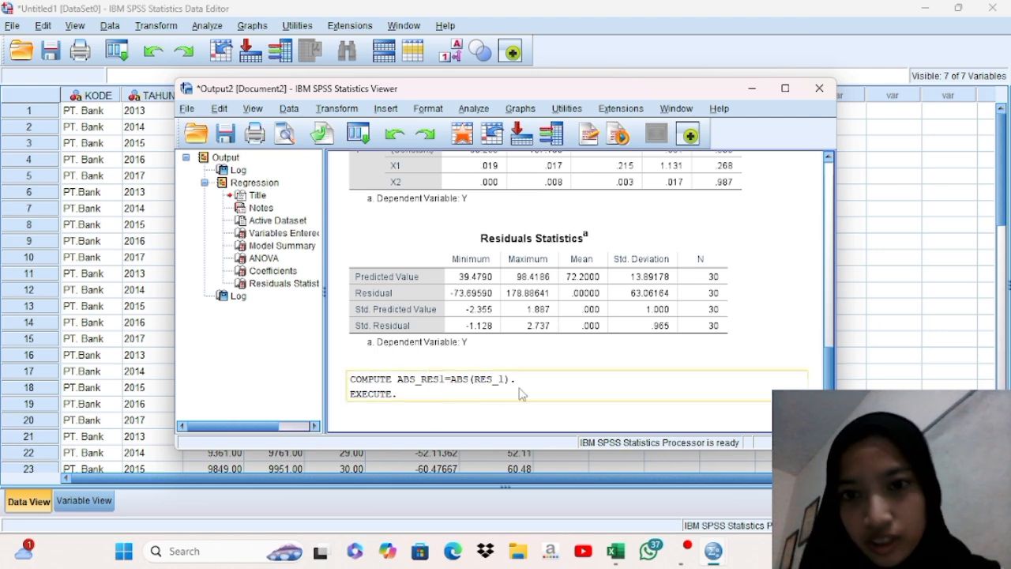
click(753, 91)
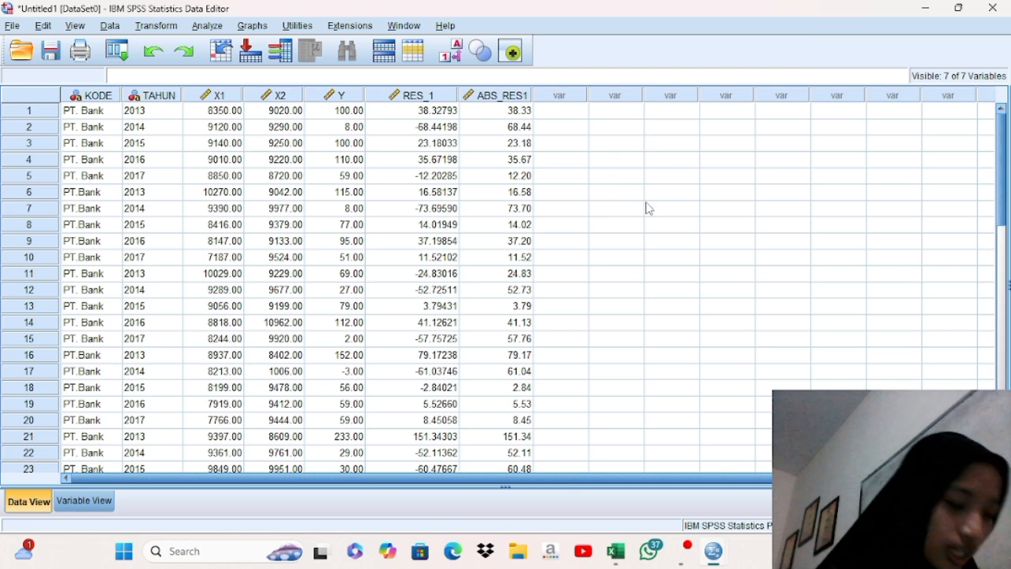
Reset the linear regression settings and assign ABS_RES1 as the dependent variable with X1 and X2 as independents
click(205, 26)
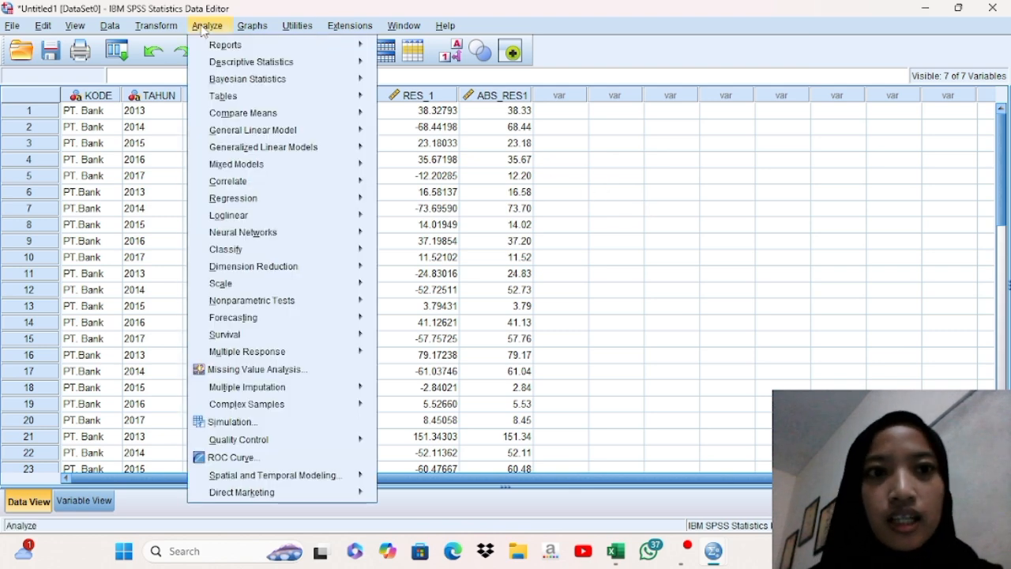
mouse_move(277, 201)
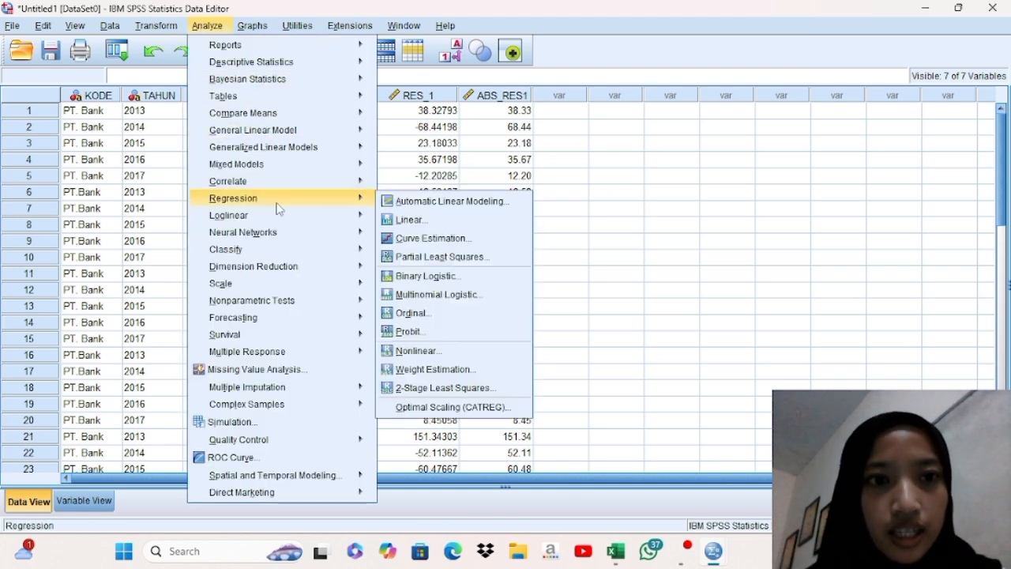
click(413, 221)
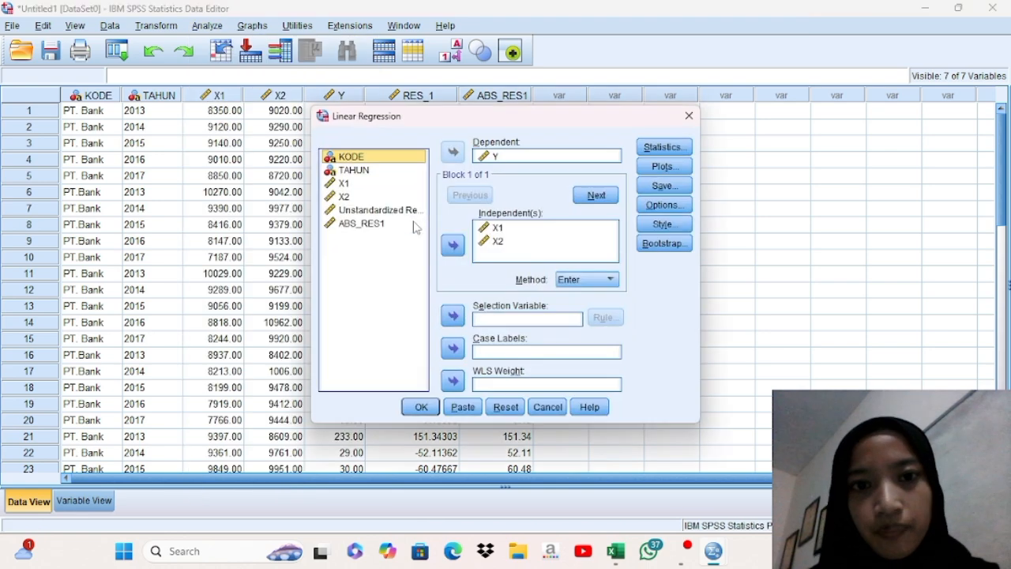
click(505, 407)
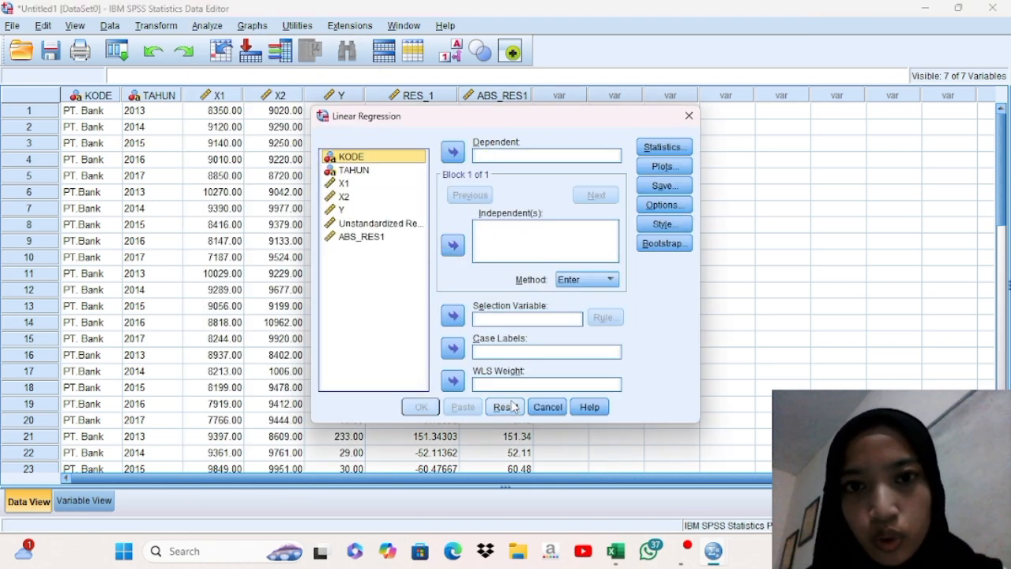
click(368, 238)
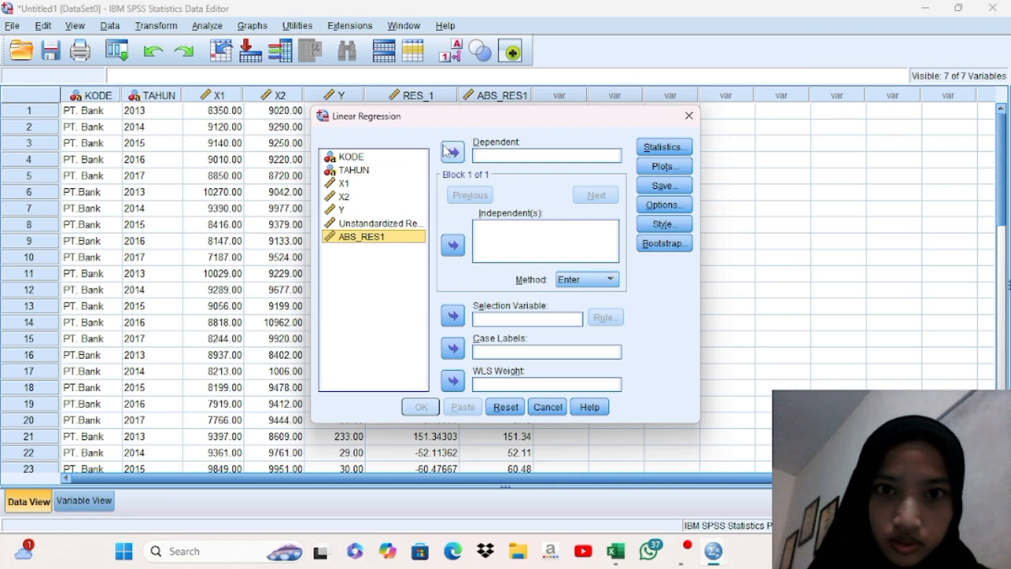
click(450, 151)
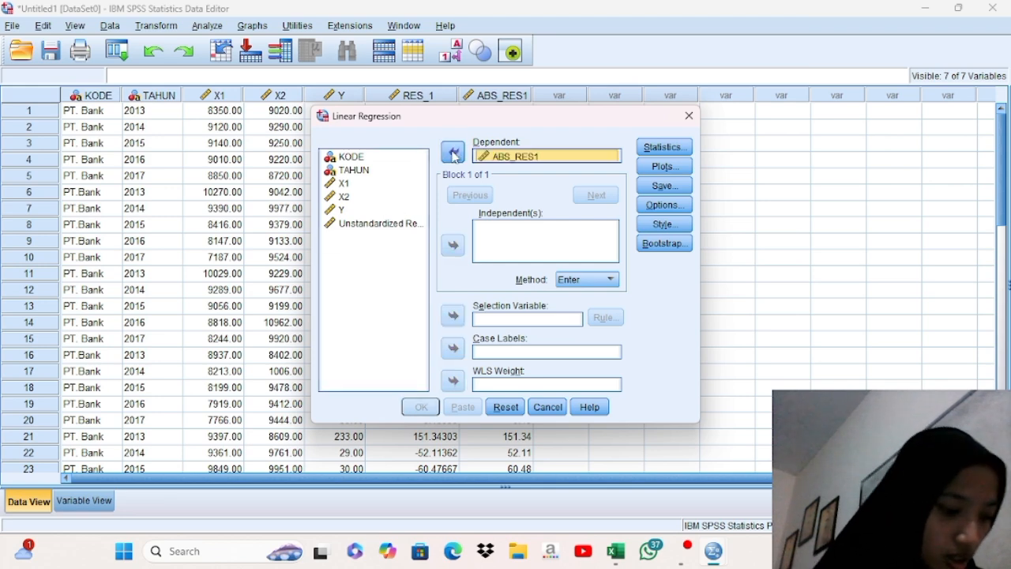
click(345, 184)
click(452, 246)
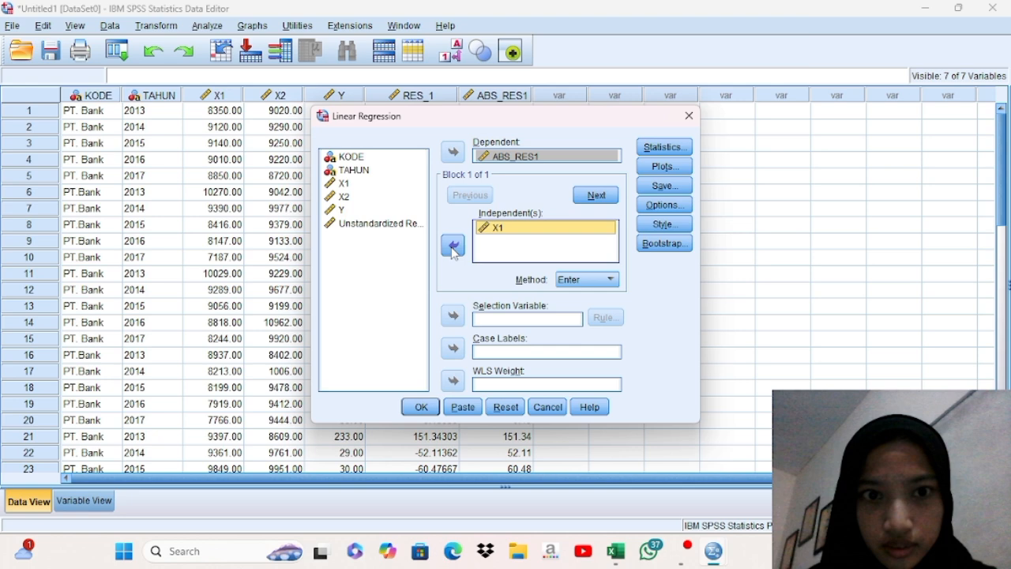
click(344, 196)
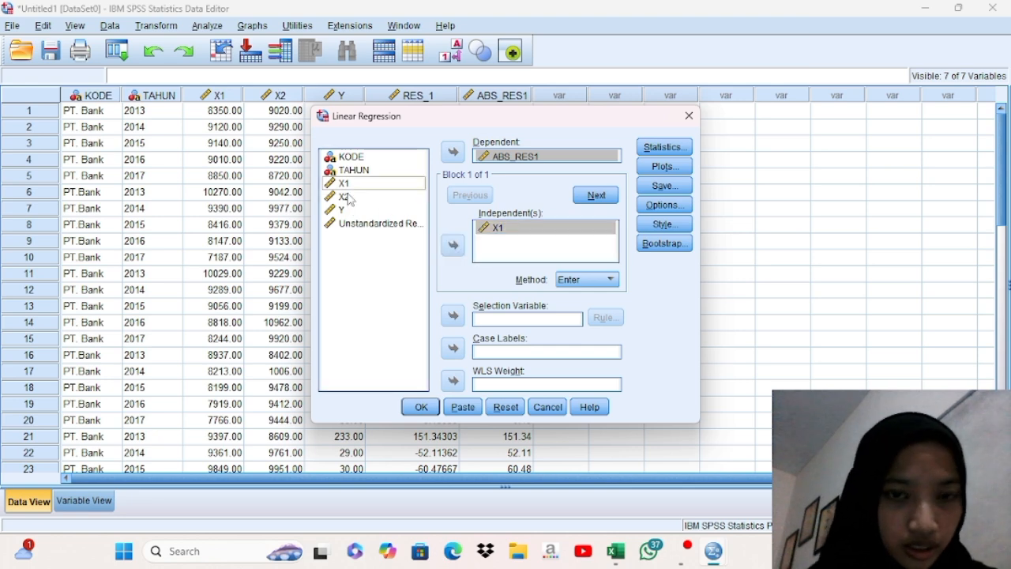
click(453, 245)
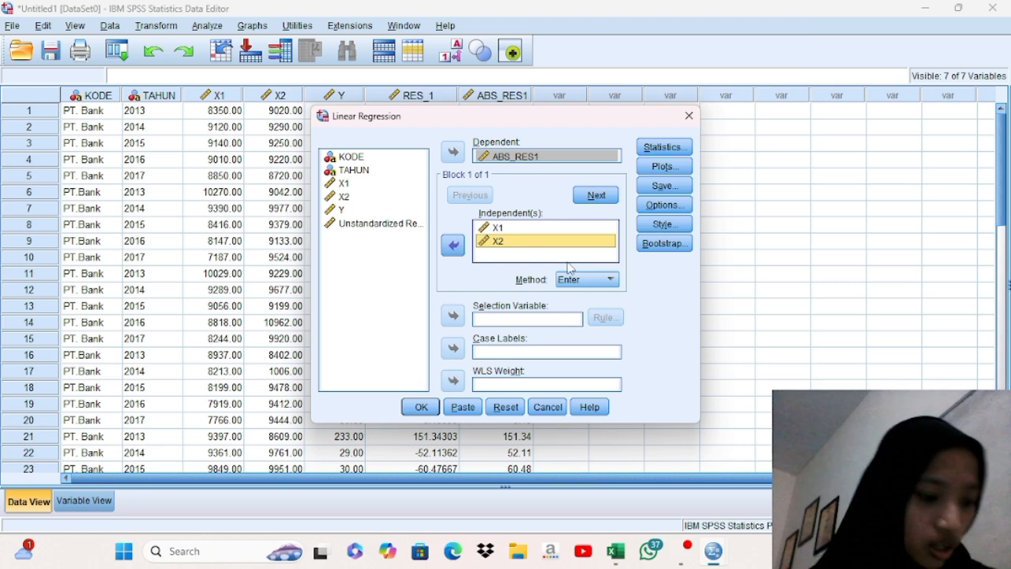
Run the regression of ABS_RES1 on X1 and X2 and maximize the output viewer to show its tables
click(421, 406)
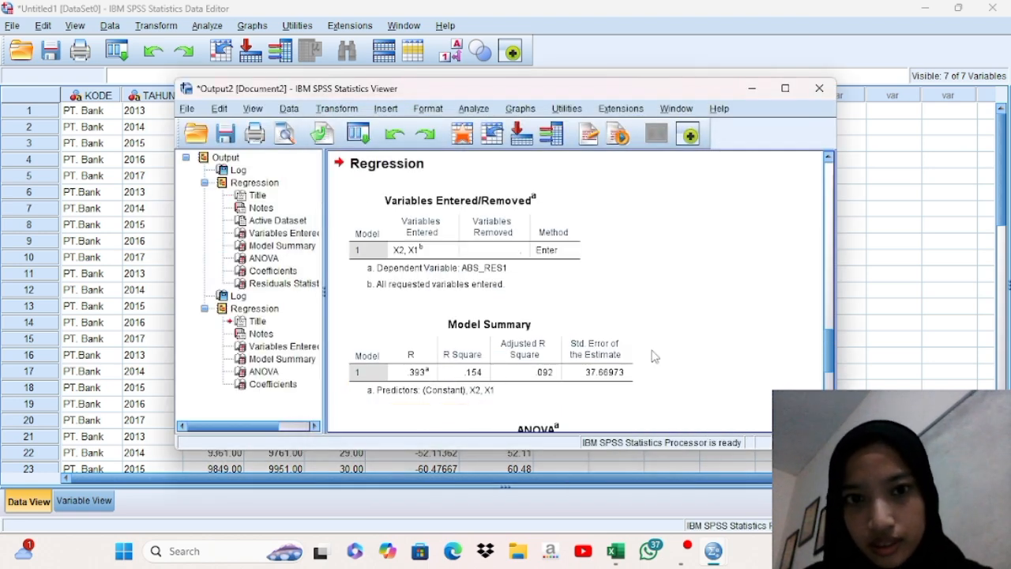
drag(824, 363, 825, 395)
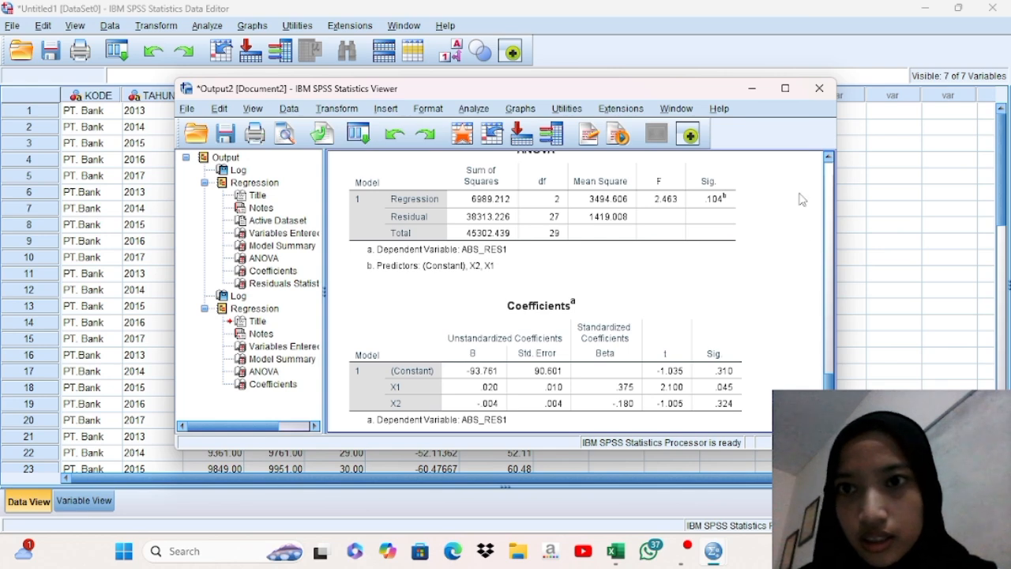
click(785, 91)
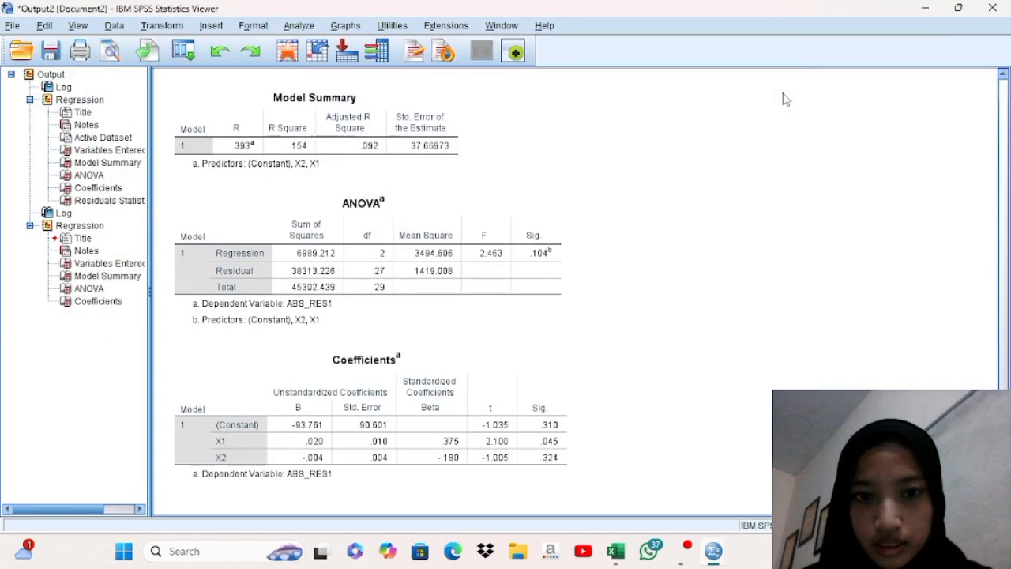
Examine the ANOVA and Coefficients tables of the ABS_RES1 regression, including the significance values for X1 and X2
click(516, 298)
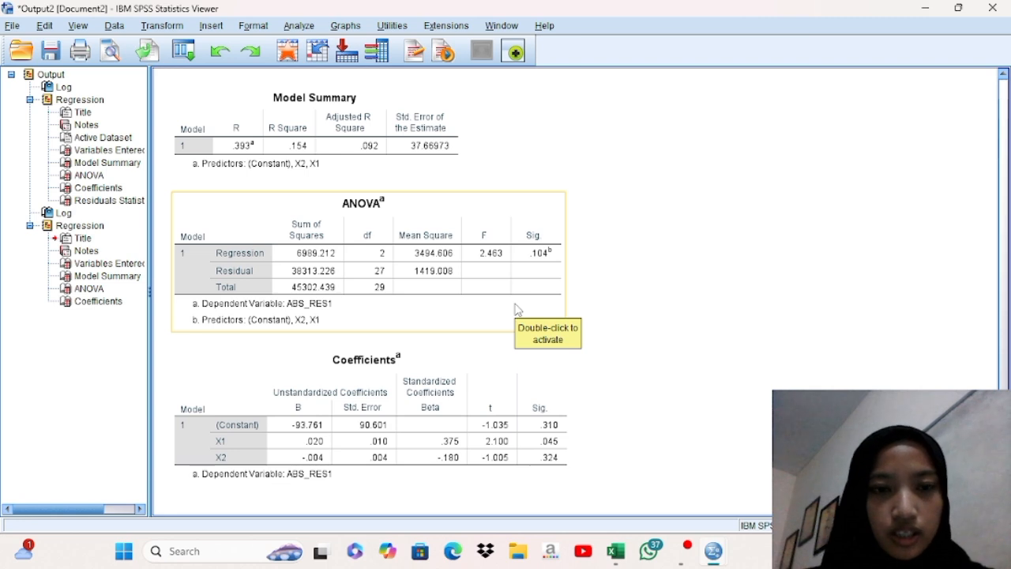
click(417, 364)
click(586, 373)
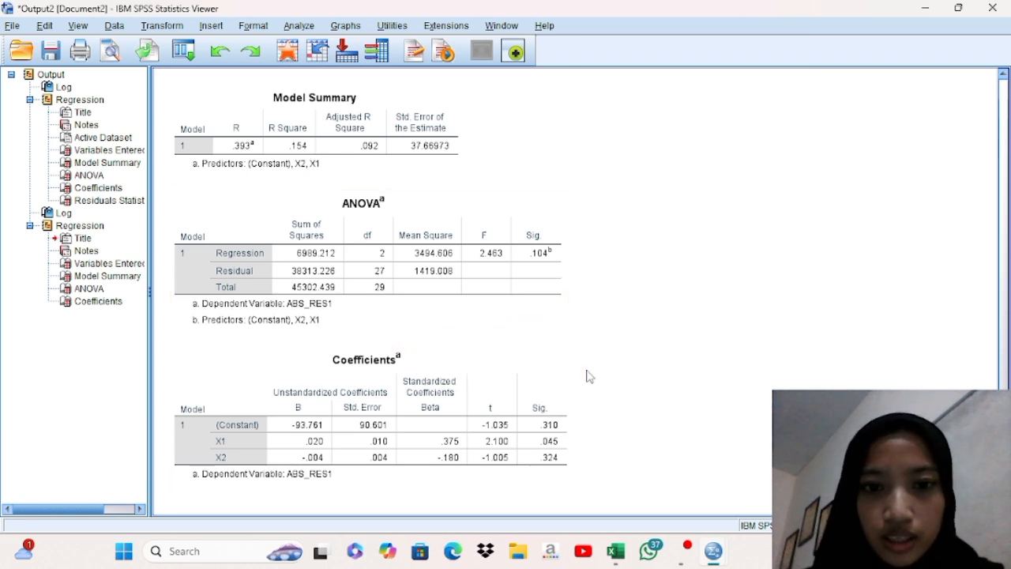
click(492, 416)
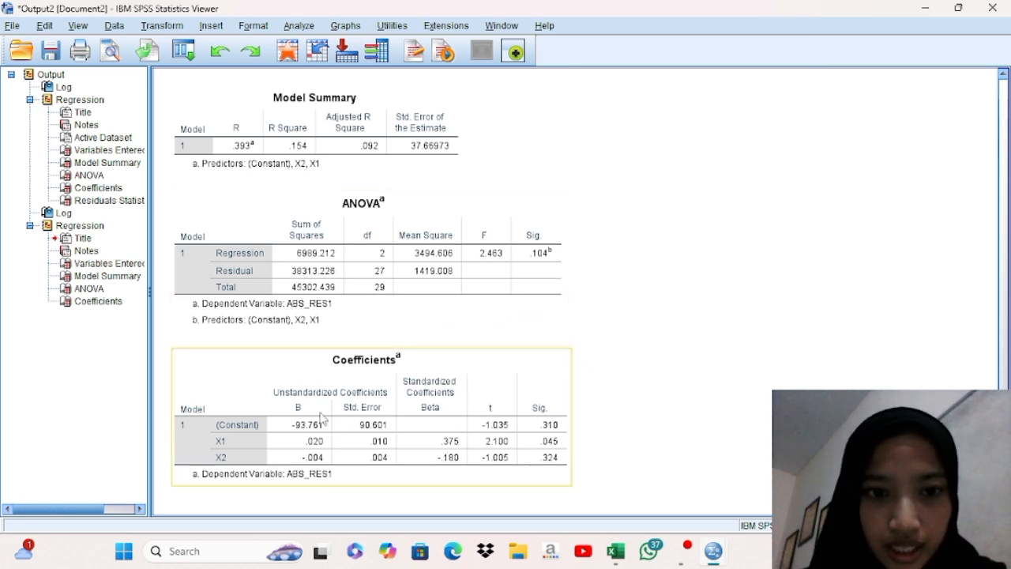
click(423, 344)
click(529, 377)
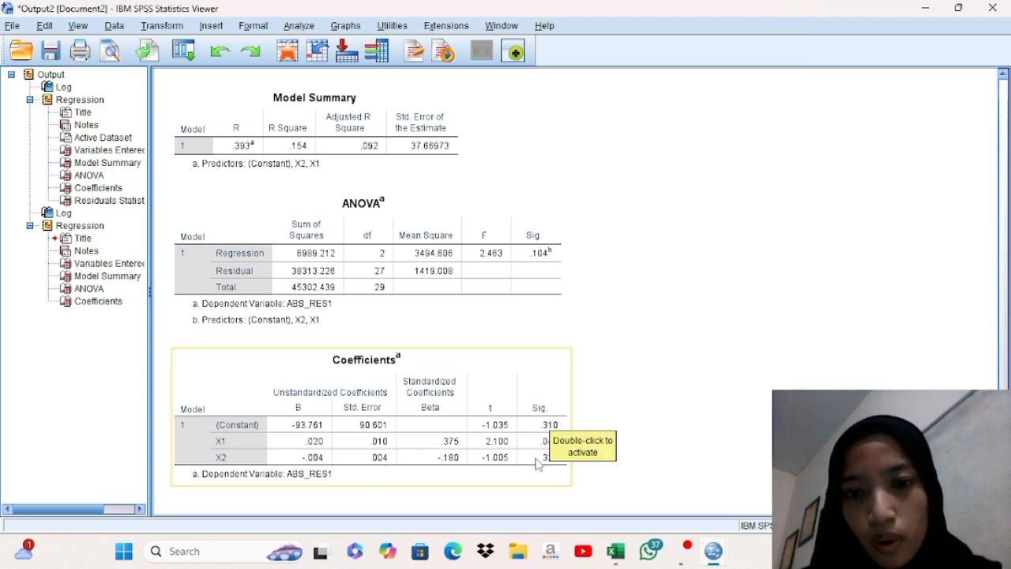
click(591, 430)
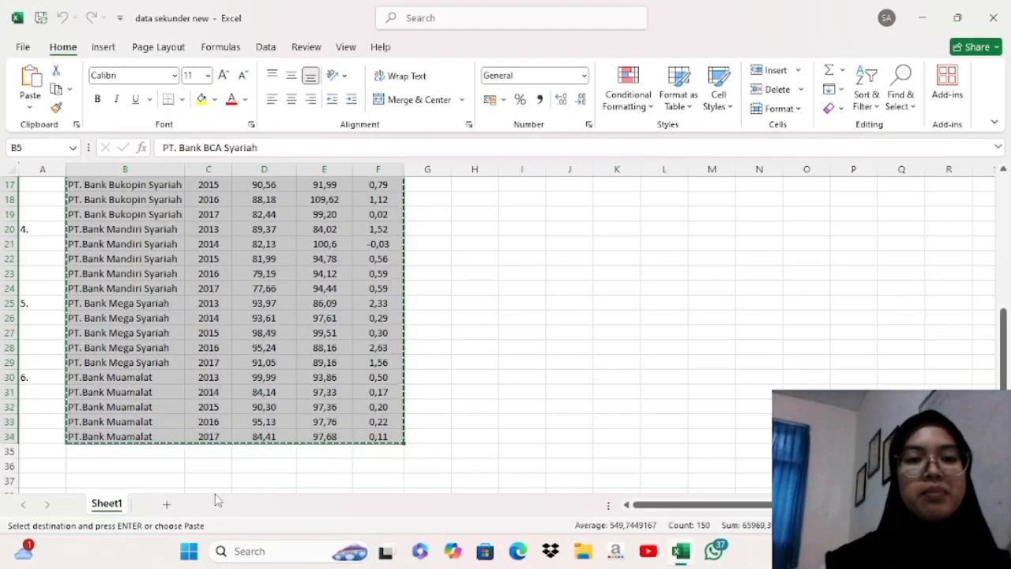
Look over the Islamic banking financial data with FDR, BOPO and ROA in the "data sekunder new" Excel workbook
scroll(483, 361, up, 1)
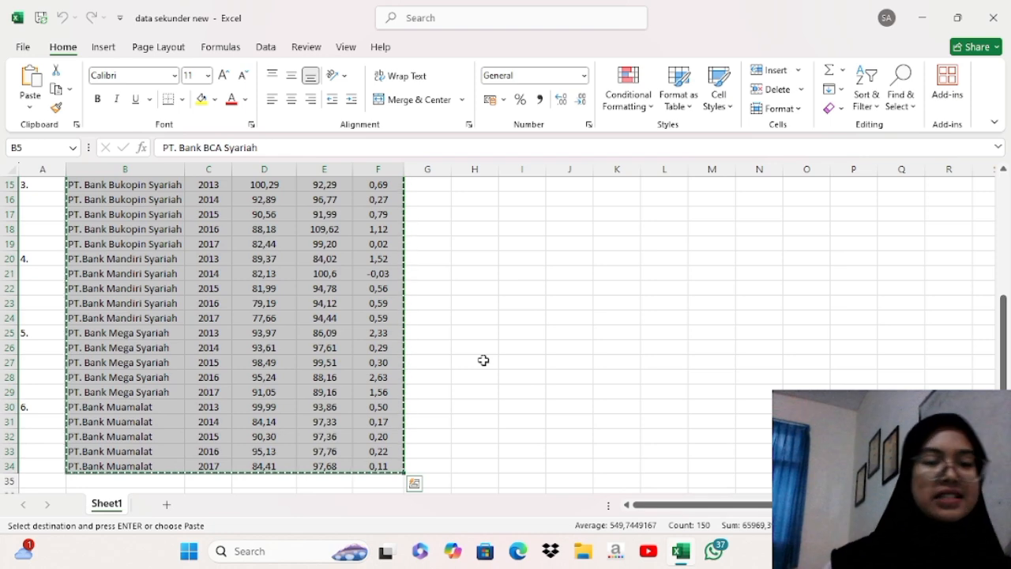
scroll(483, 360, up, 1)
scroll(484, 361, up, 4)
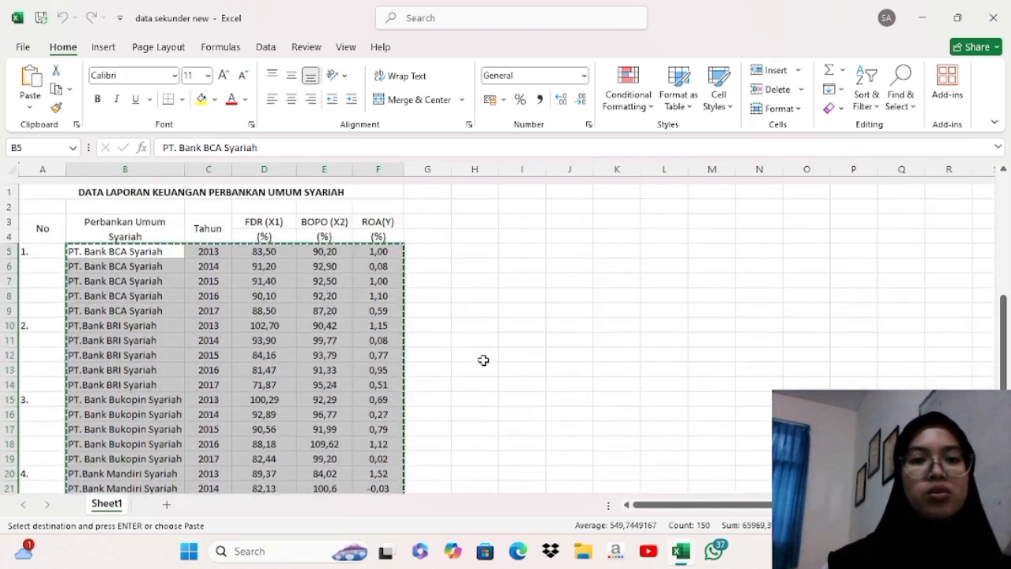
click(513, 331)
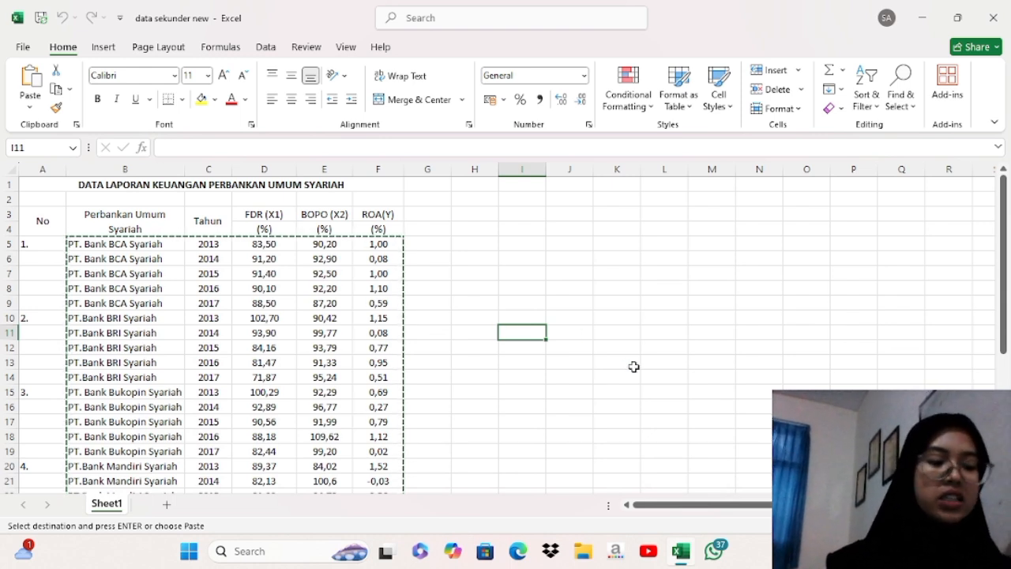
Switch to the empty SPSS dataset and define the variables KODE and TAHUN
click(389, 563)
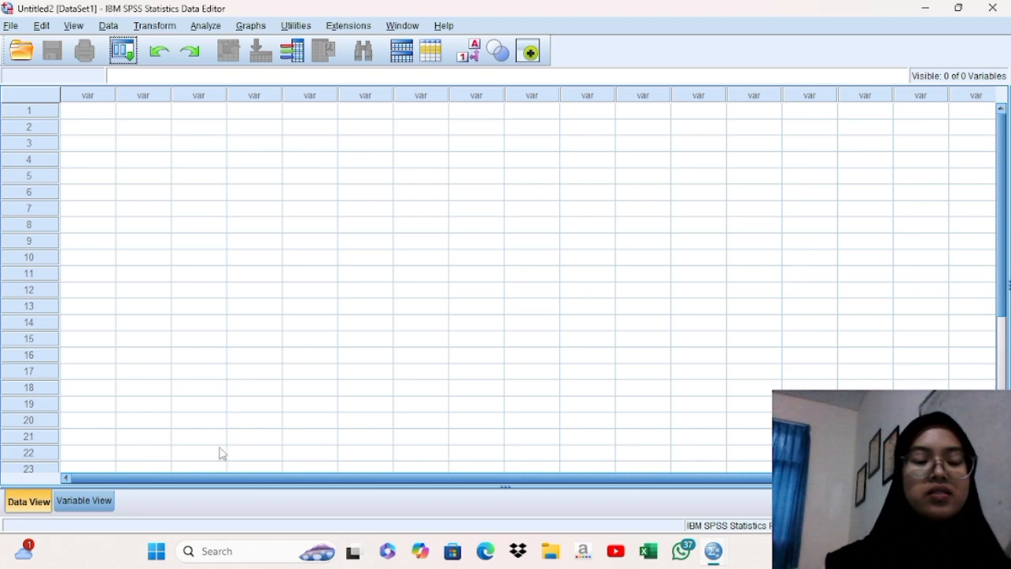
click(84, 500)
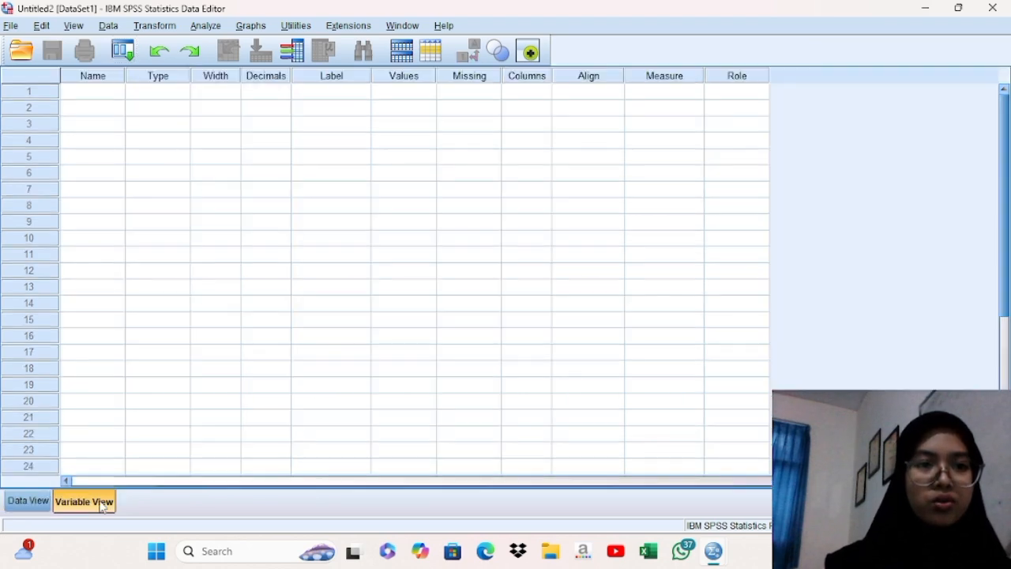
click(113, 96)
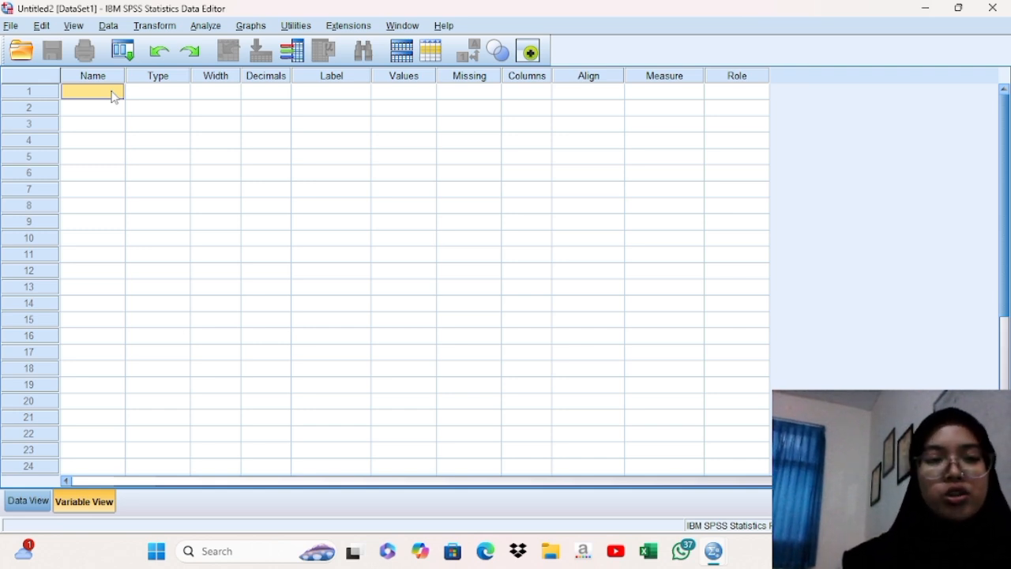
text(KO)
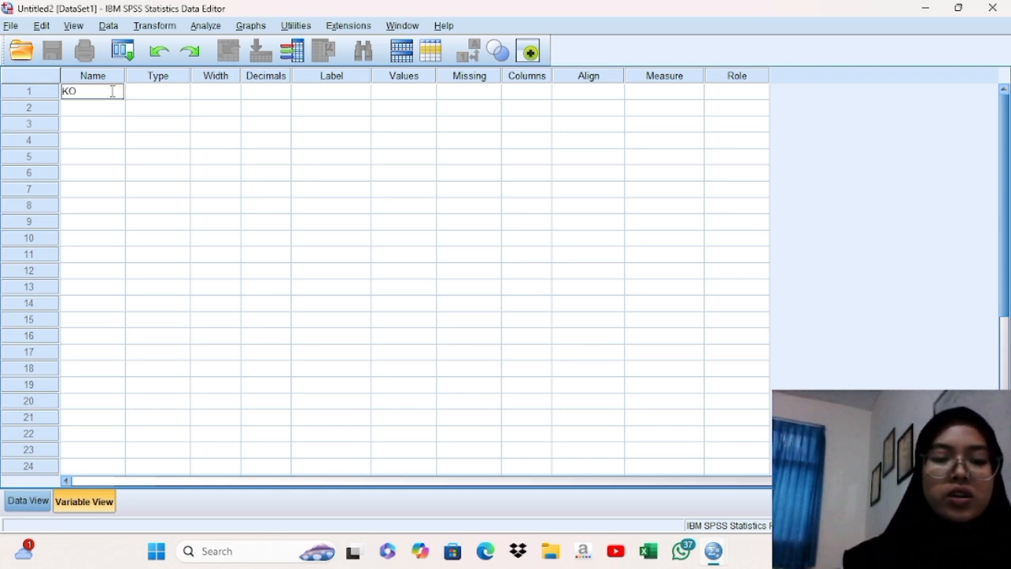
text(DE)
key(Return)
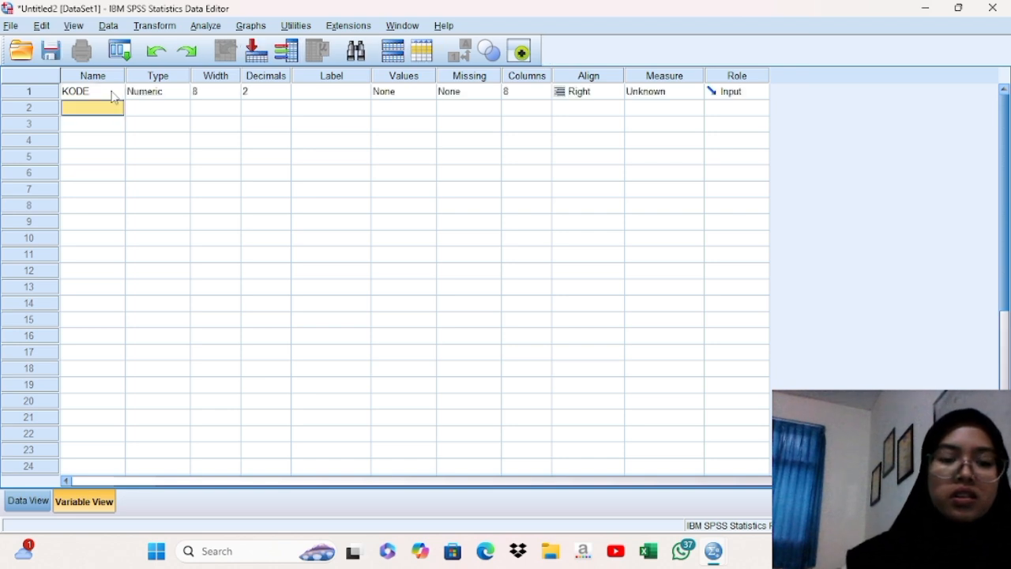
text(TAHUN)
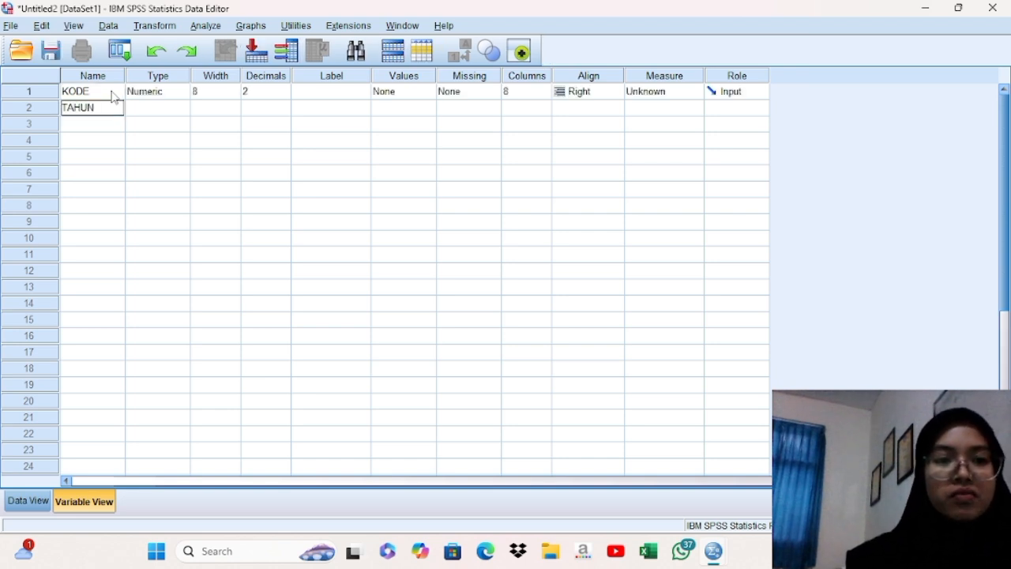
key(Return)
Add the variables XI, X2 and Y below TAHUN in the variable definitions
text(X)
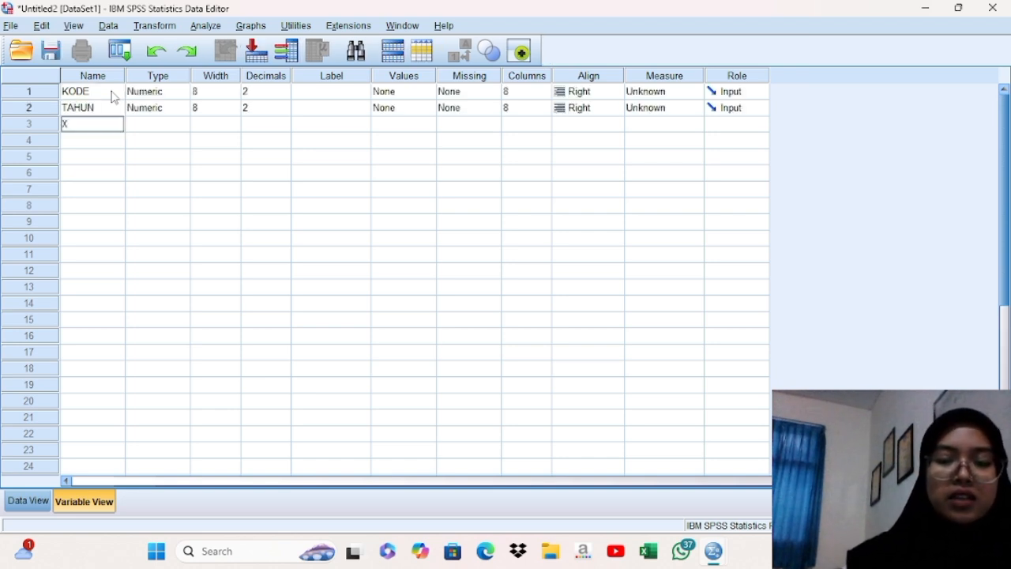
text(1)
key(Return)
text(X)
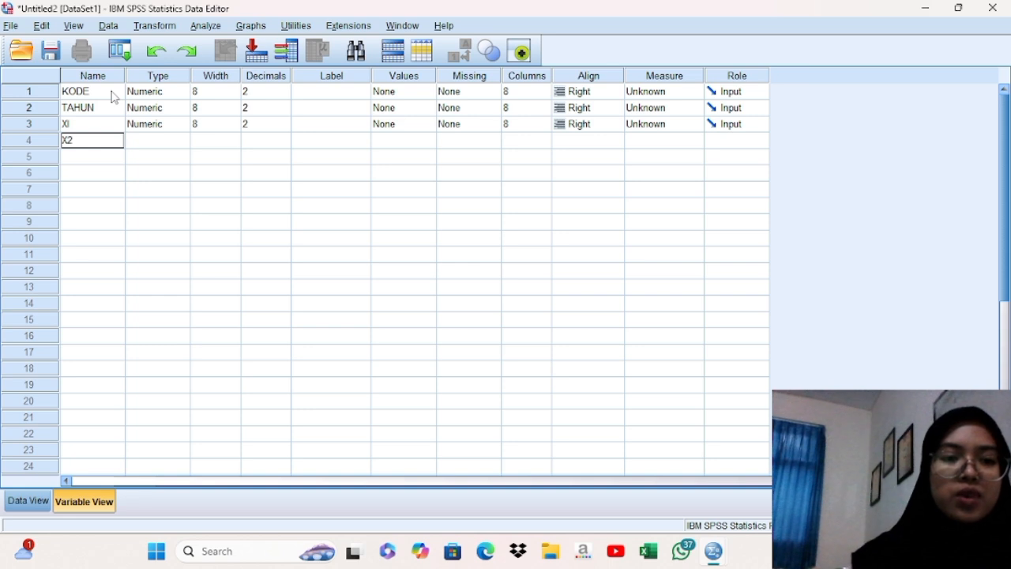
text(2)
key(Return)
text(Y)
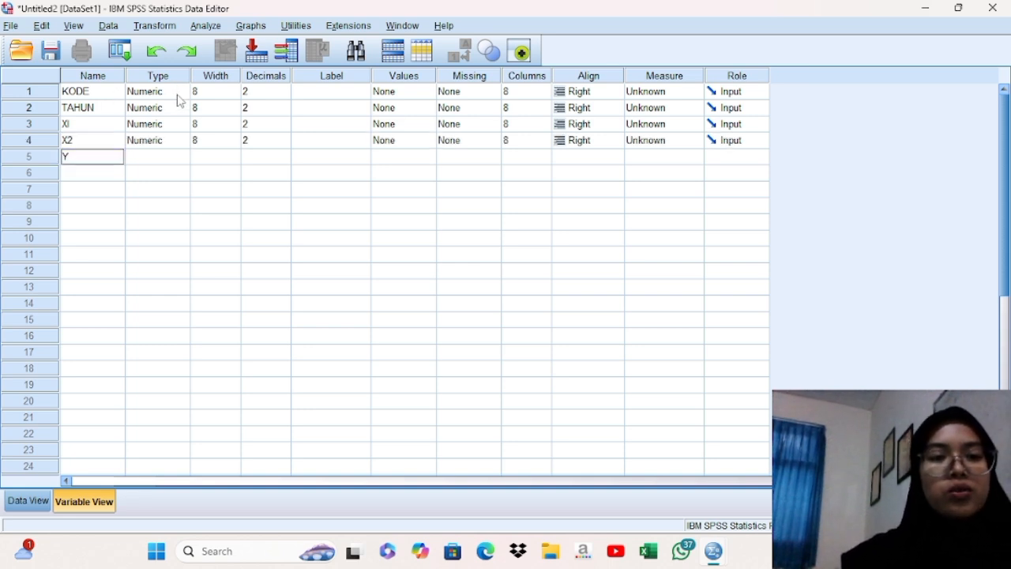
Change the data type of the KODE and TAHUN variables to String
click(152, 96)
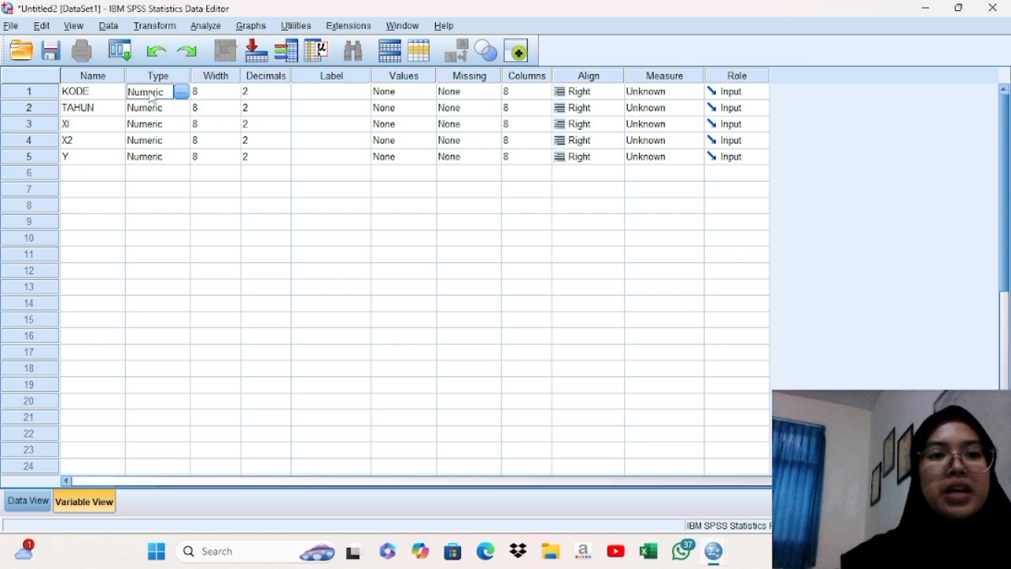
click(181, 92)
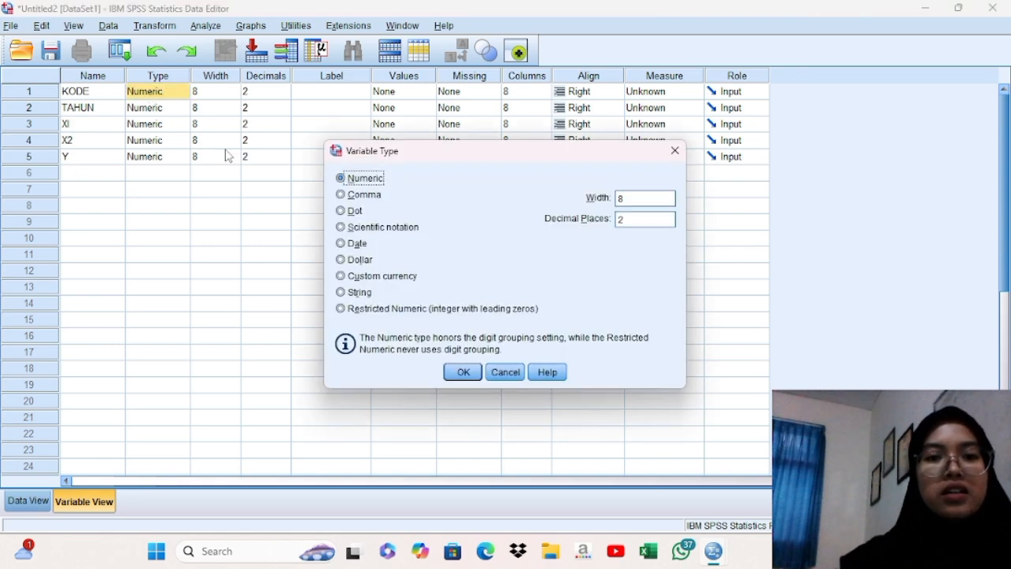
click(342, 293)
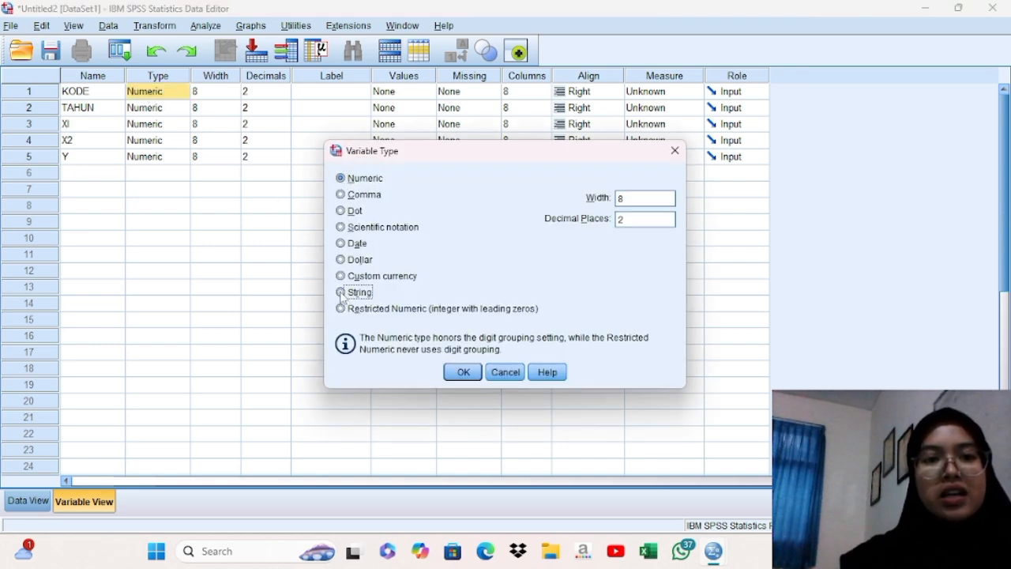
click(463, 372)
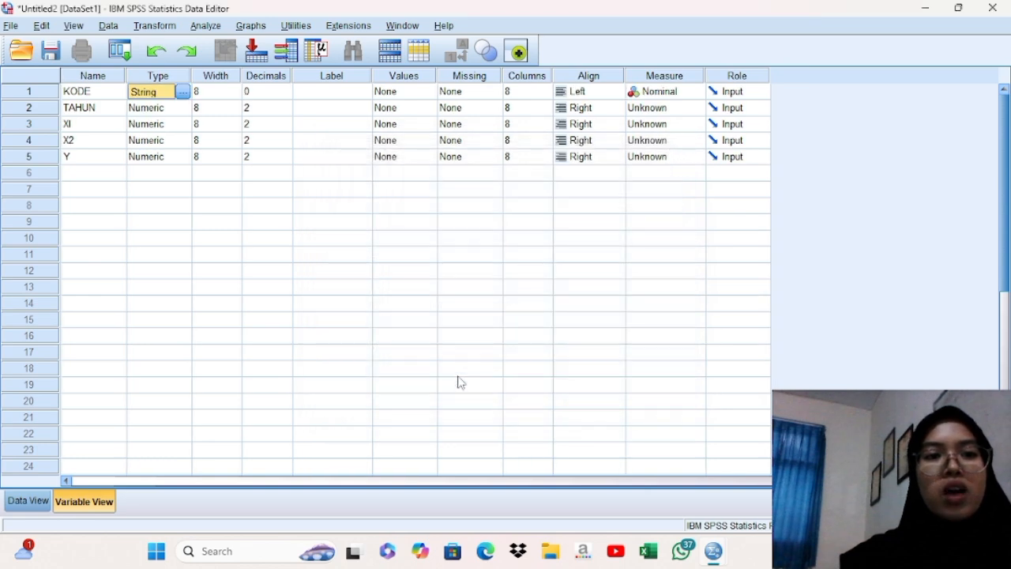
click(157, 111)
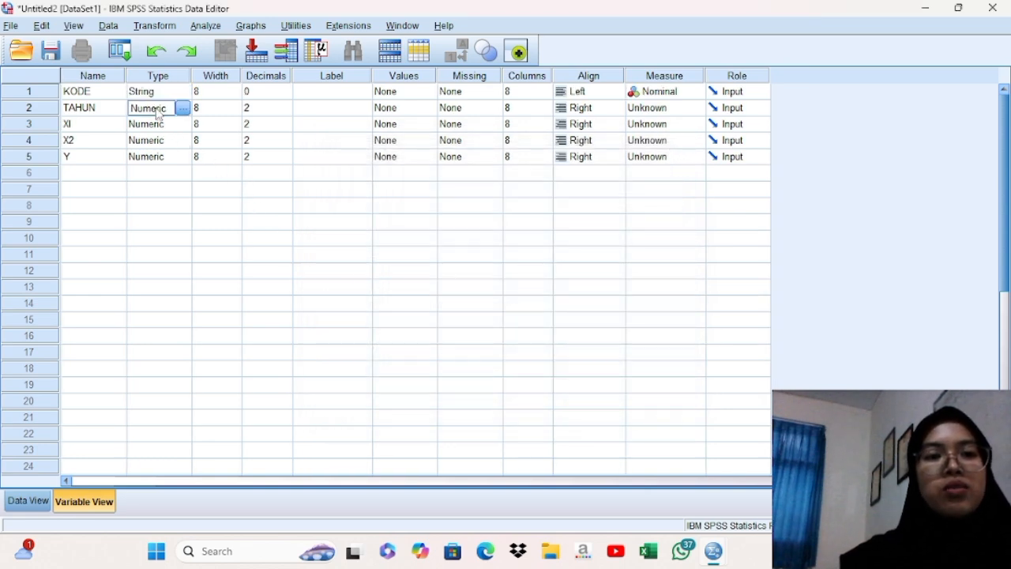
click(182, 109)
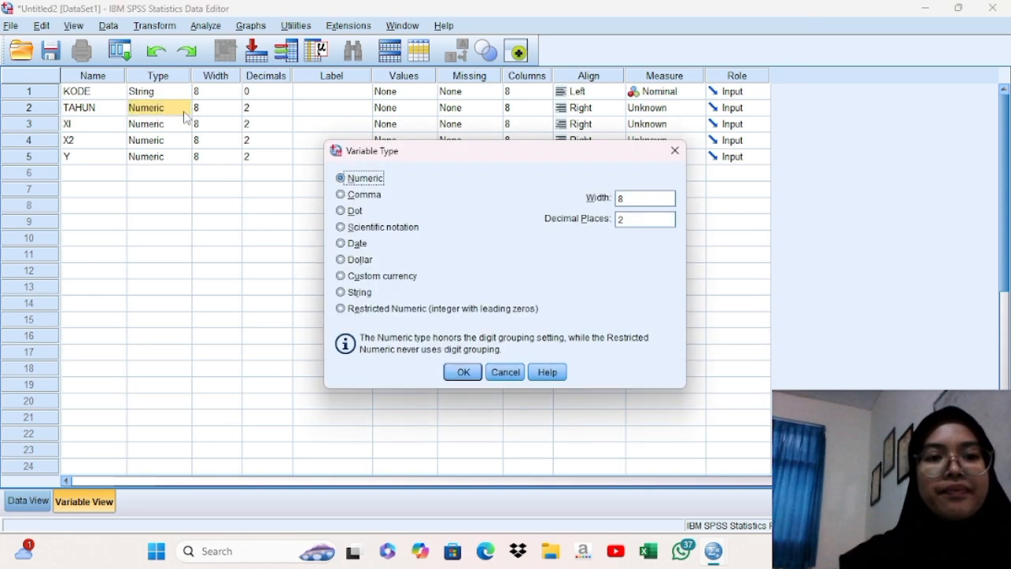
click(348, 293)
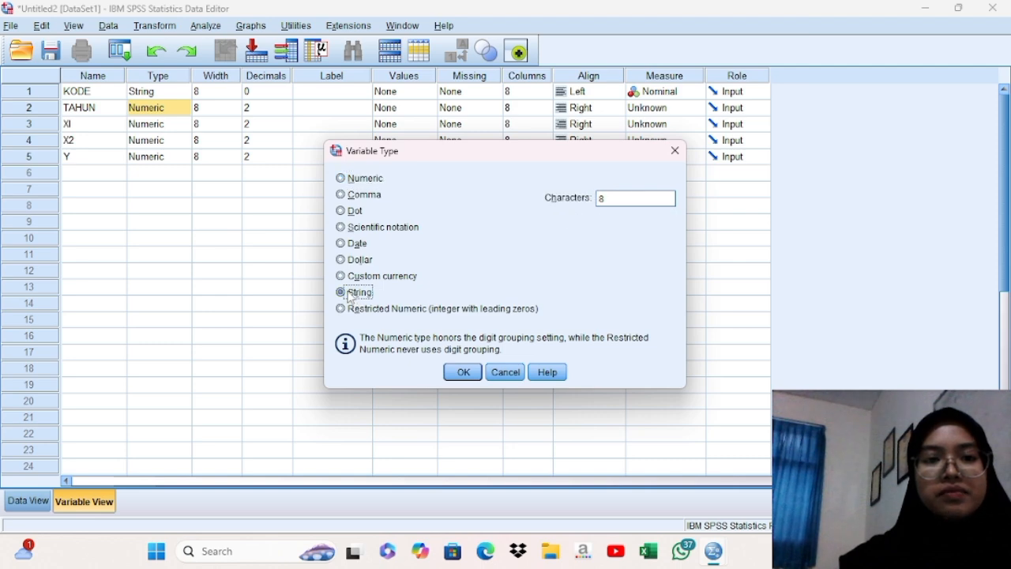
click(464, 372)
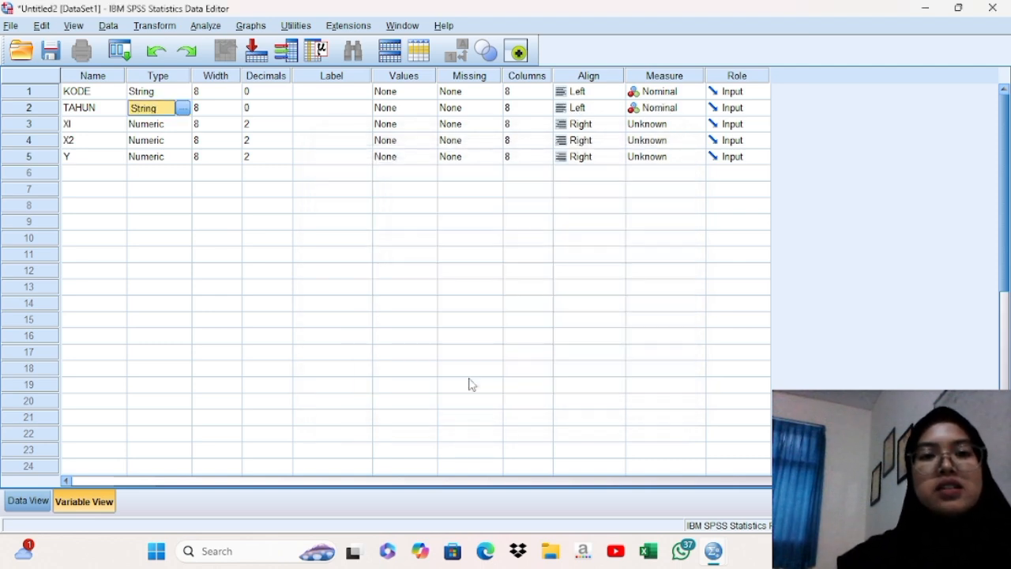
Set the measurement level of XI, X2 and Y to Scale
click(662, 126)
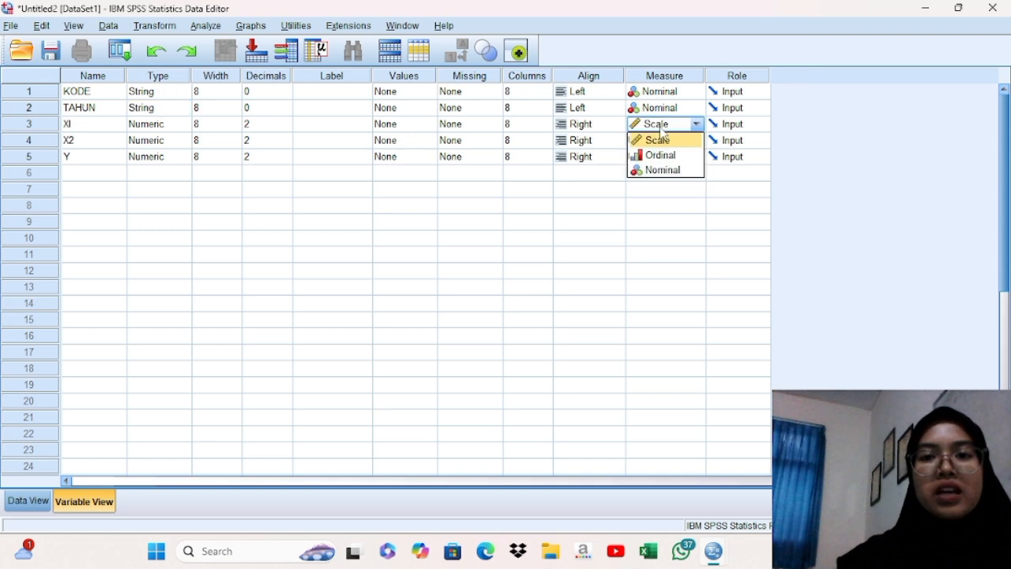
click(657, 131)
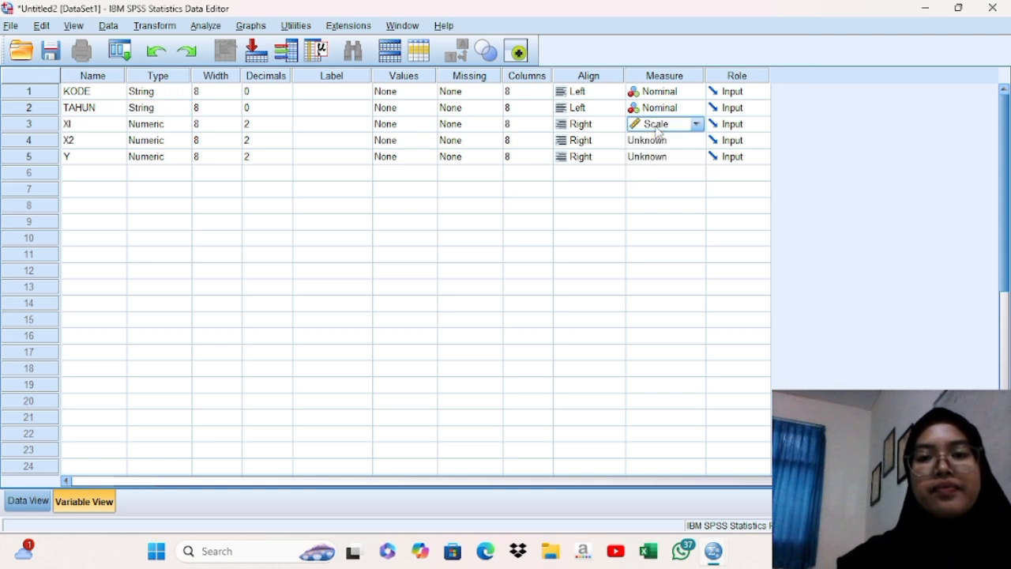
click(659, 143)
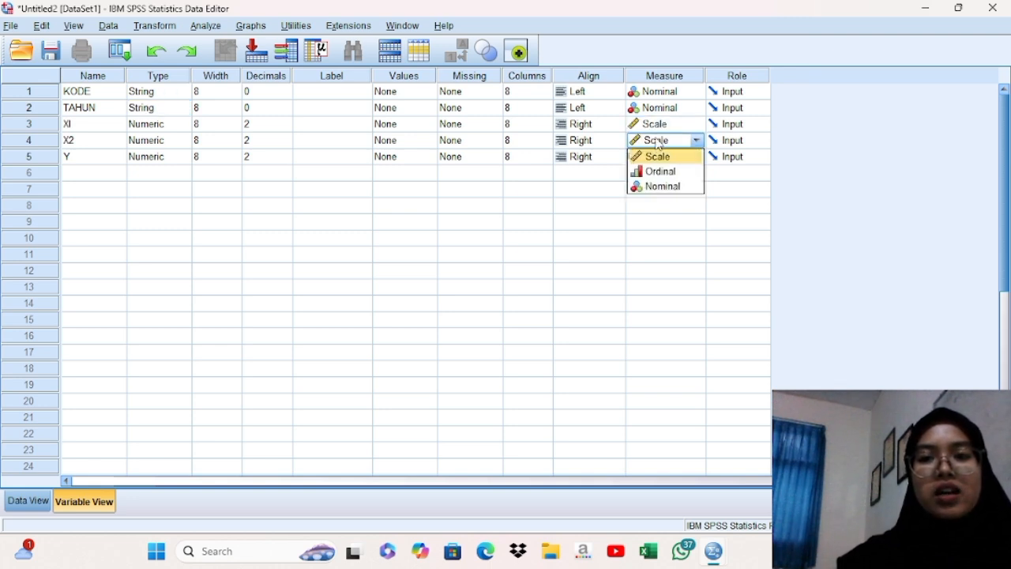
click(657, 143)
click(657, 158)
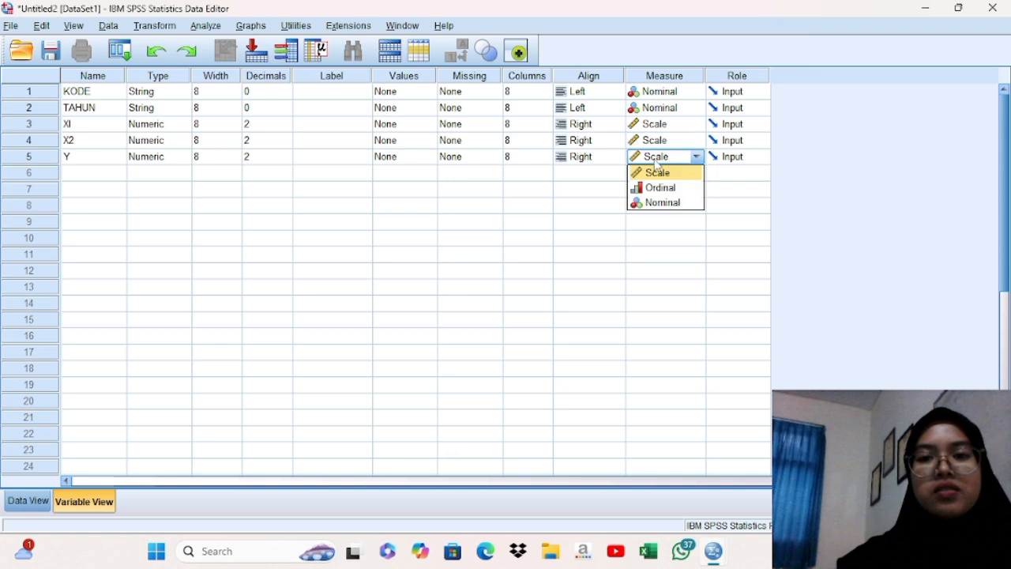
click(654, 159)
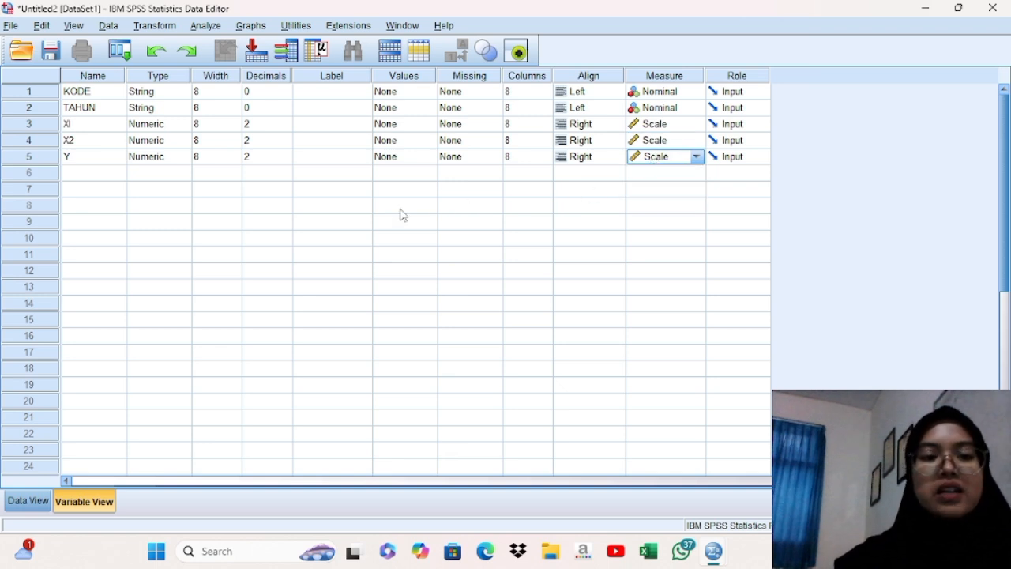
Show the SPSS data rows, switch to the Excel workbook "data sekunder new" and copy the bank, year, FDR, BOPO and ROA data from B5 onward
click(27, 501)
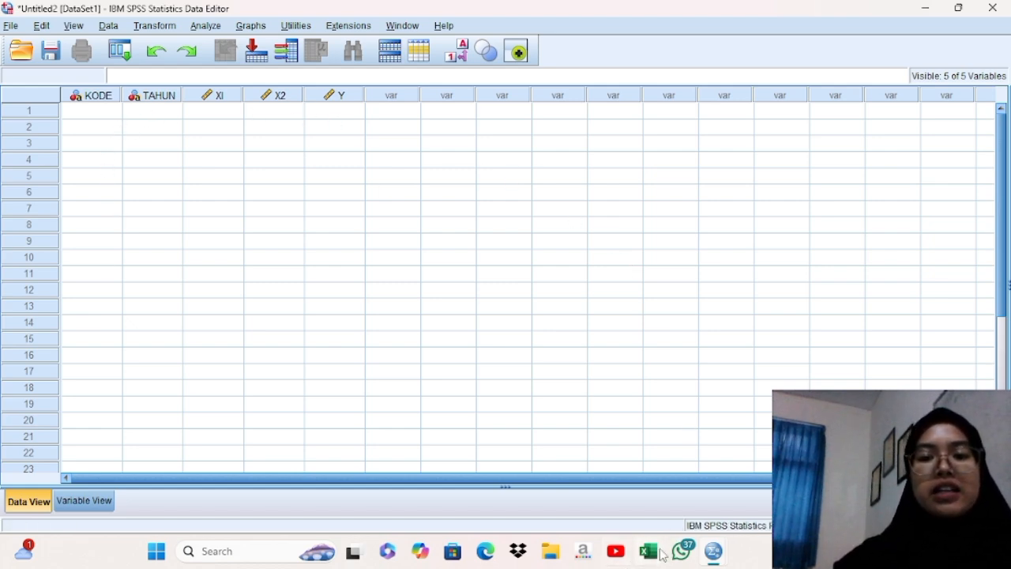
click(356, 551)
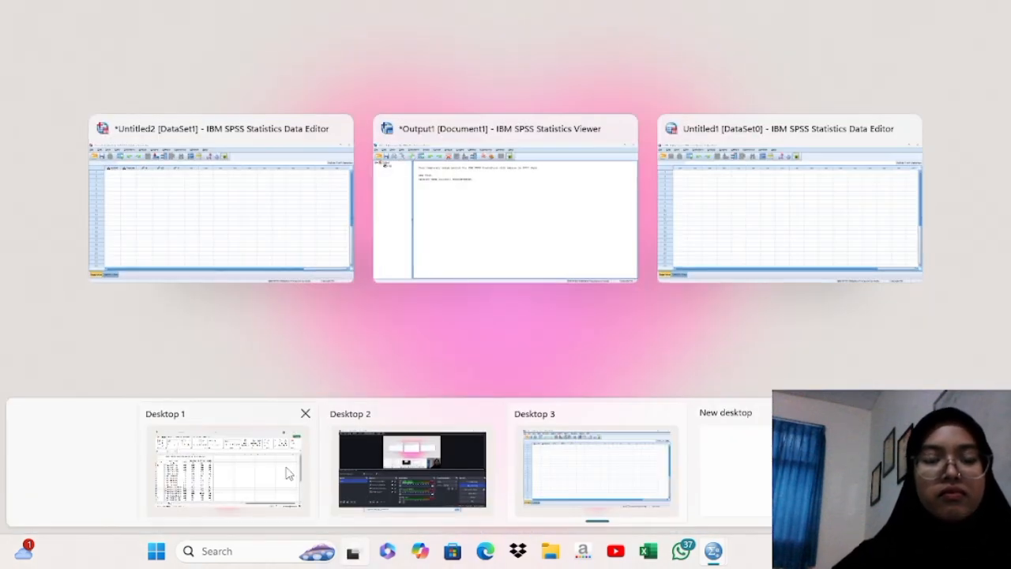
click(288, 472)
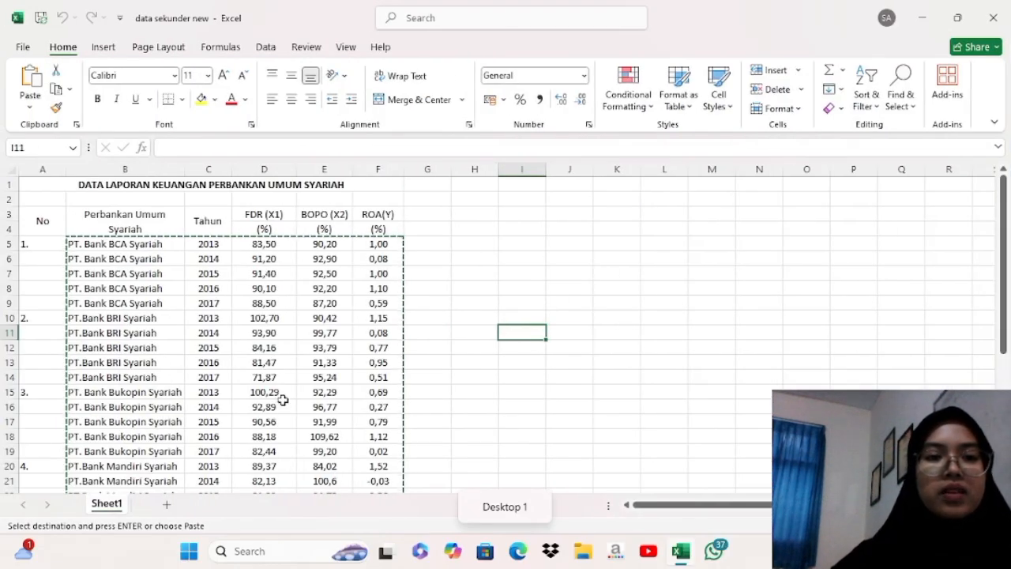
click(91, 245)
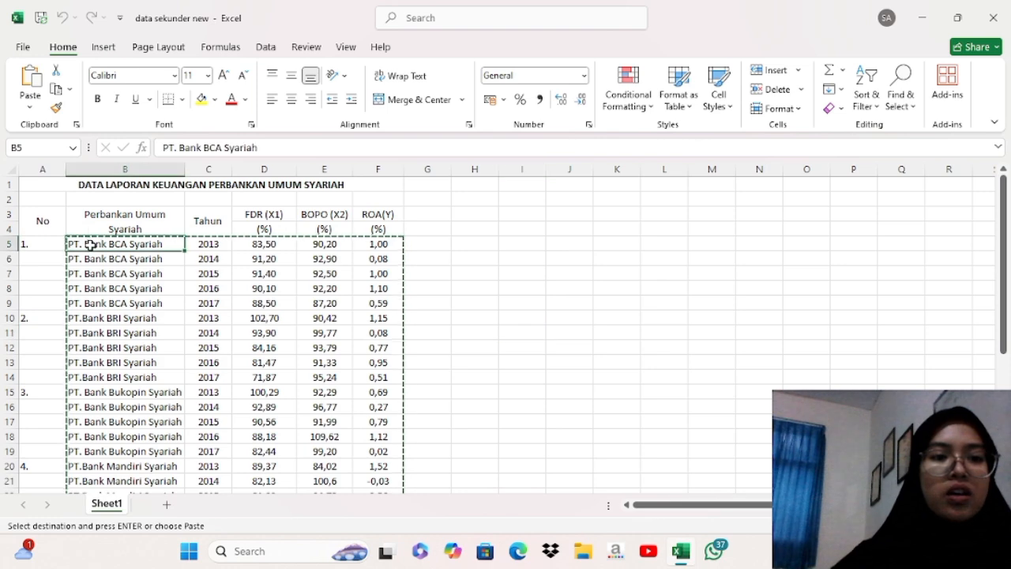
mouse_move(91, 244)
mouse_down()
mouse_move(299, 312)
mouse_move(346, 387)
mouse_move(429, 442)
mouse_move(384, 510)
mouse_move(387, 440)
mouse_up()
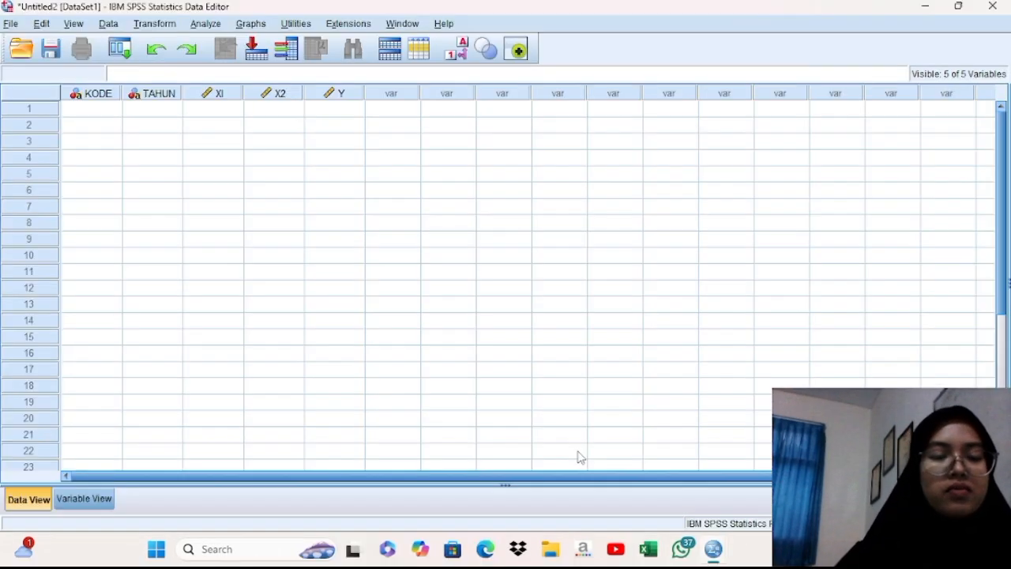
Switch back to the SPSS dataset and paste the copied Excel data starting at the first KODE cell
click(387, 553)
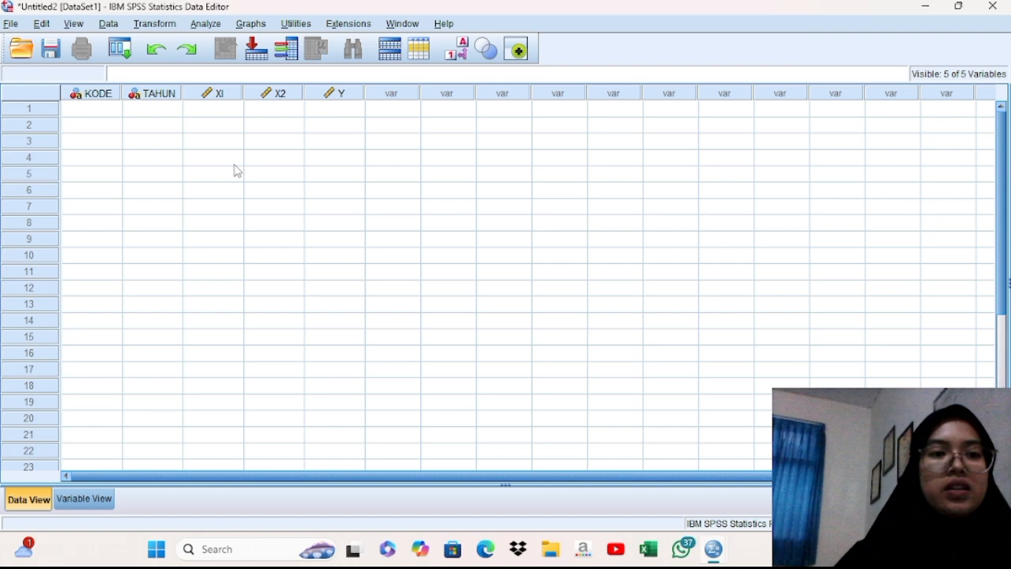
click(87, 125)
click(86, 114)
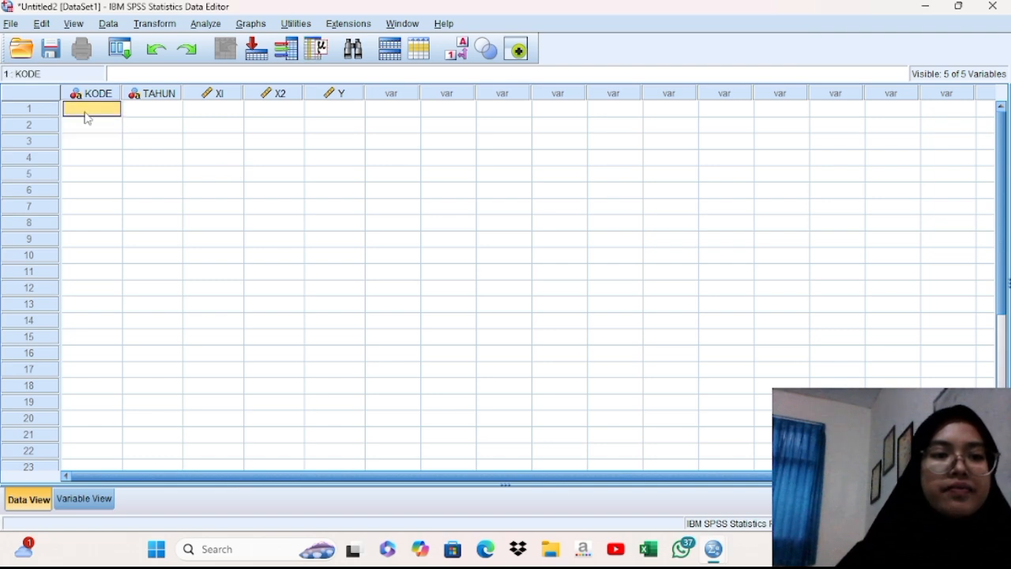
key(ctrl+v)
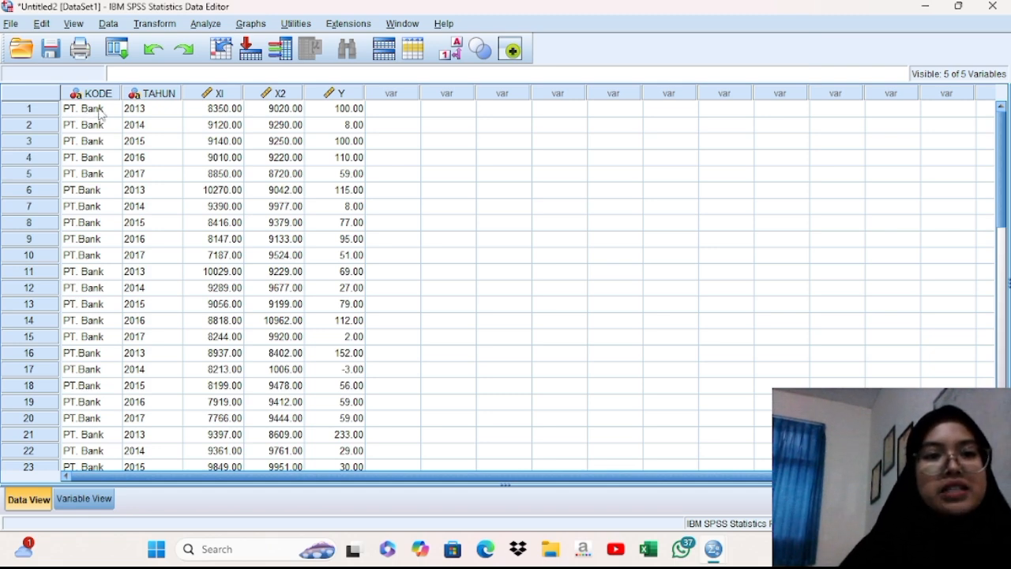
Start a linear regression analysis and set Y as the dependent variable
click(206, 24)
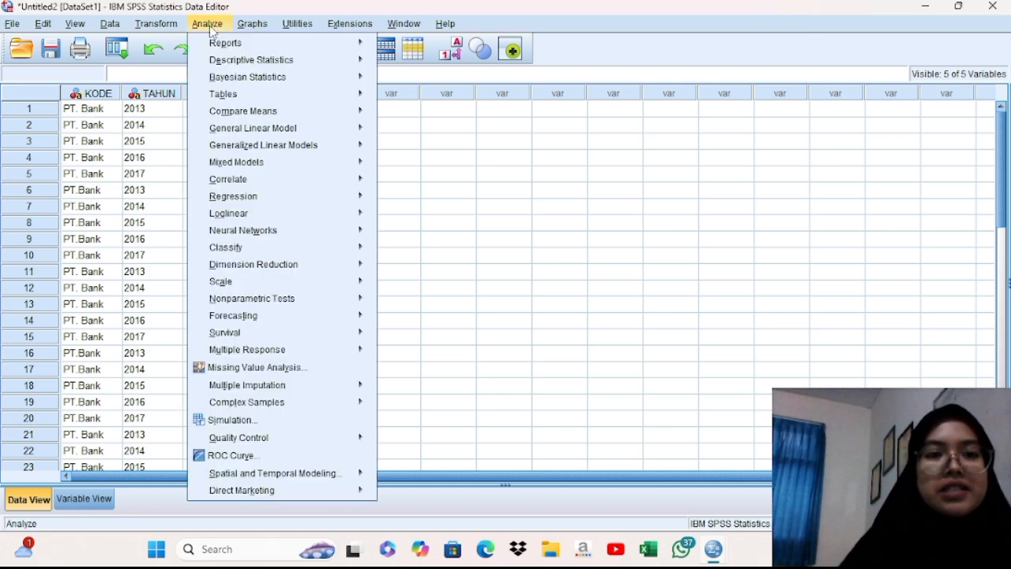
mouse_move(255, 203)
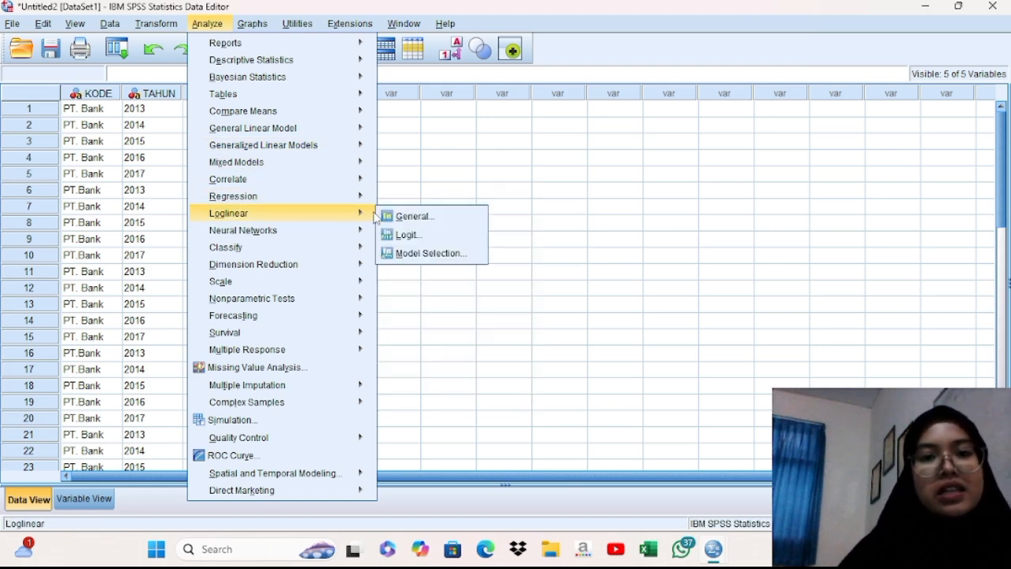
mouse_move(366, 198)
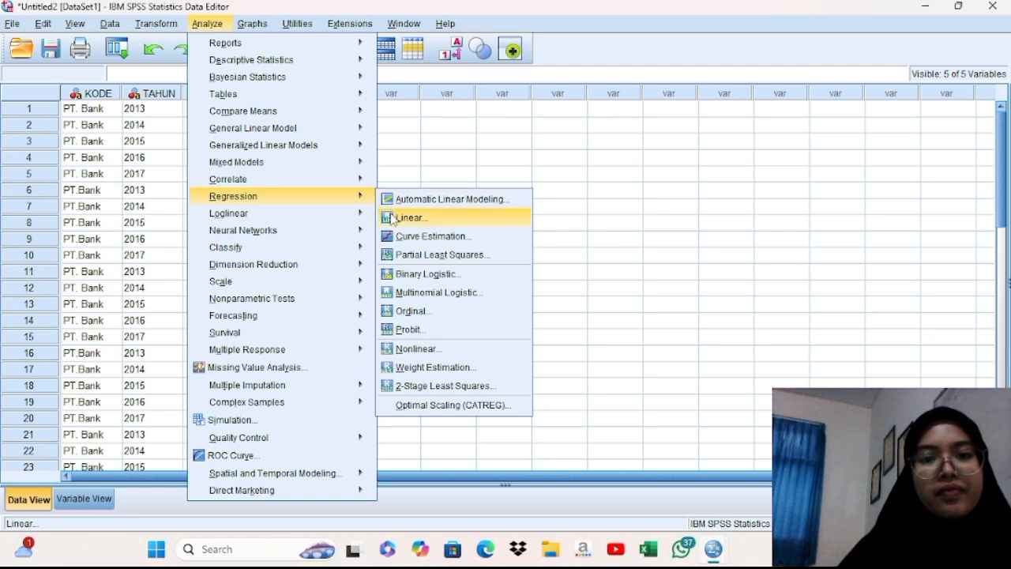
click(394, 219)
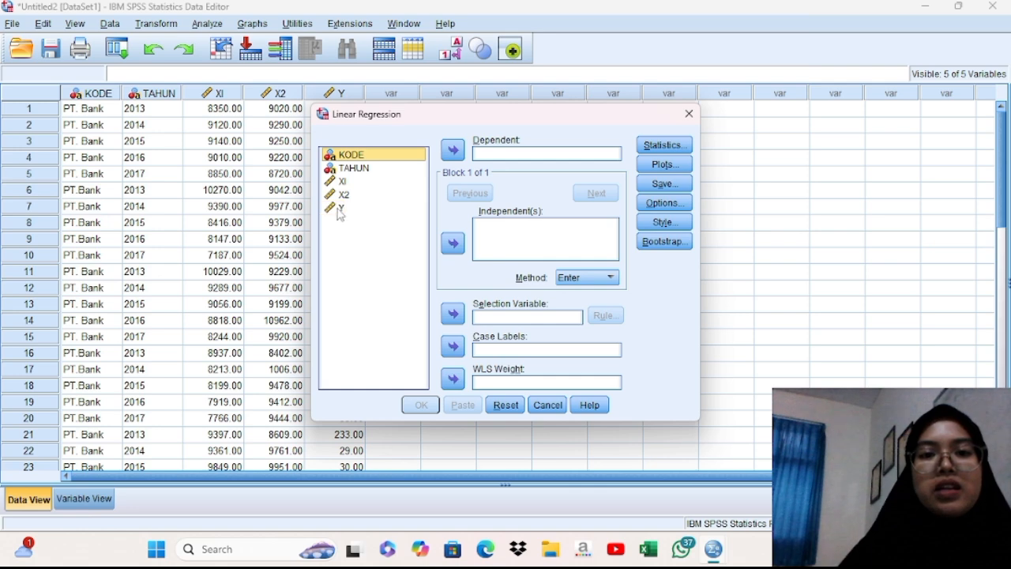
click(341, 208)
click(453, 150)
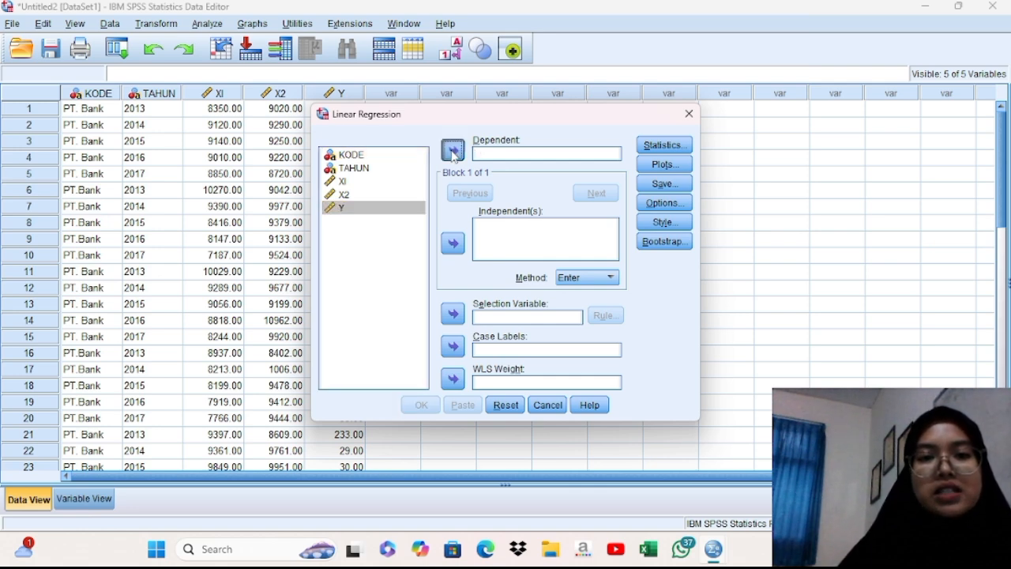
Add XI and X2 as the independent variables of the linear regression
click(342, 181)
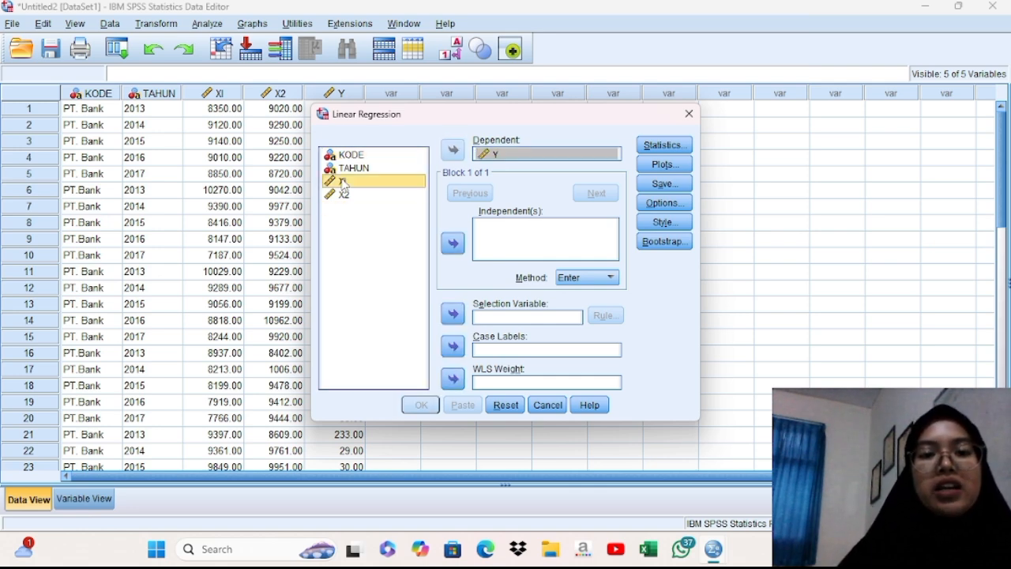
click(453, 244)
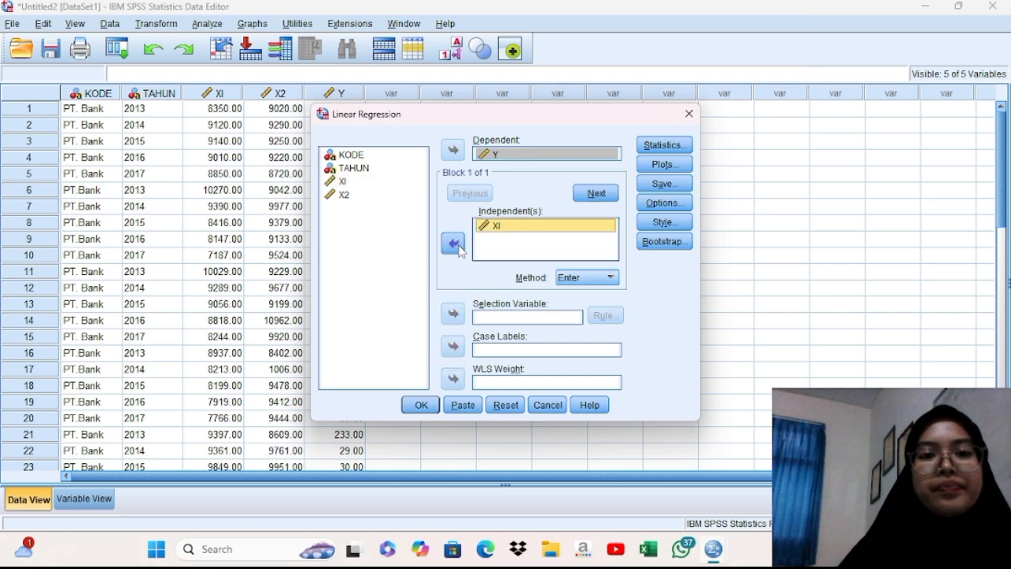
click(348, 196)
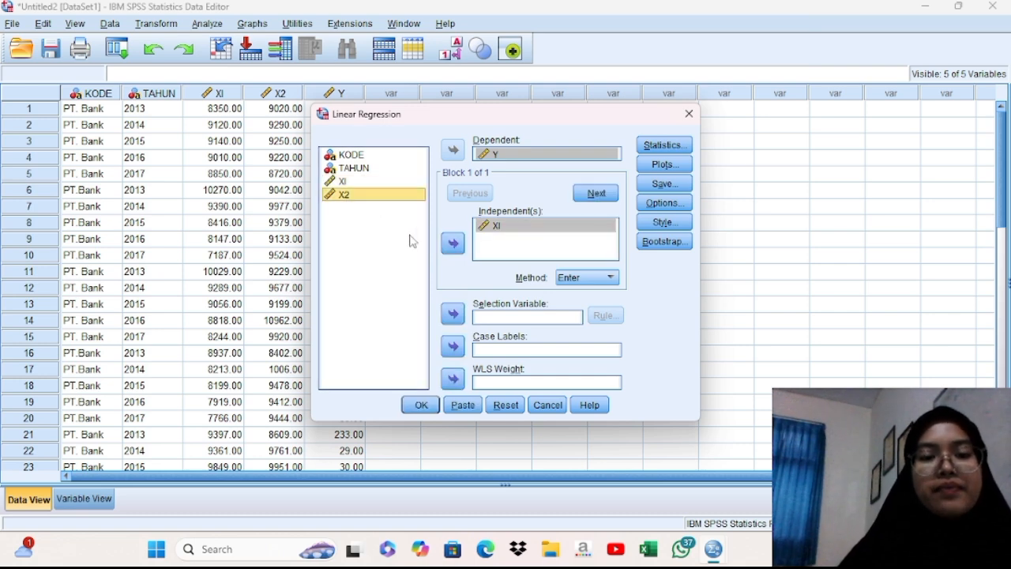
click(452, 244)
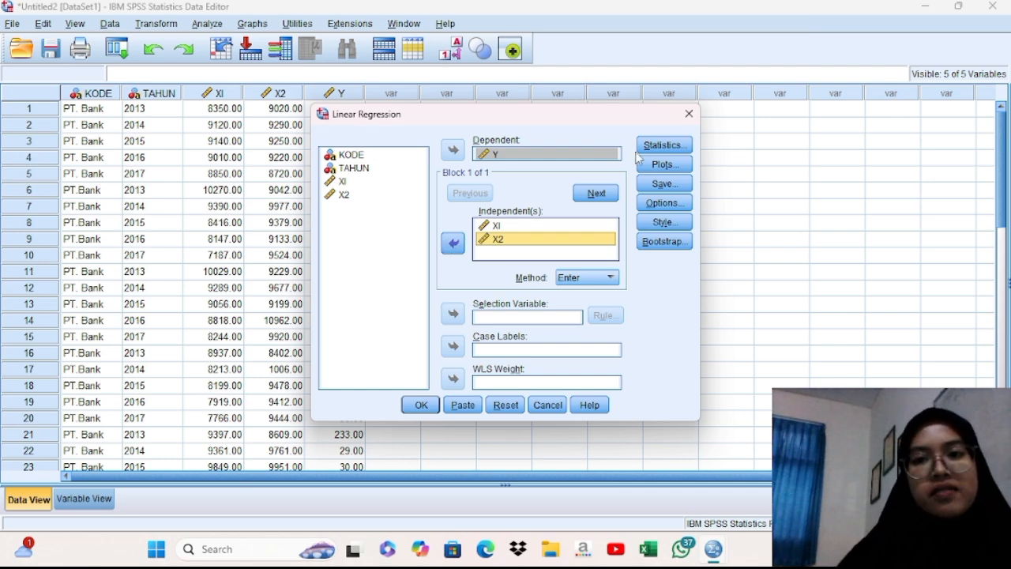
Enable collinearity diagnostics in the regression statistics and run the regression
click(661, 145)
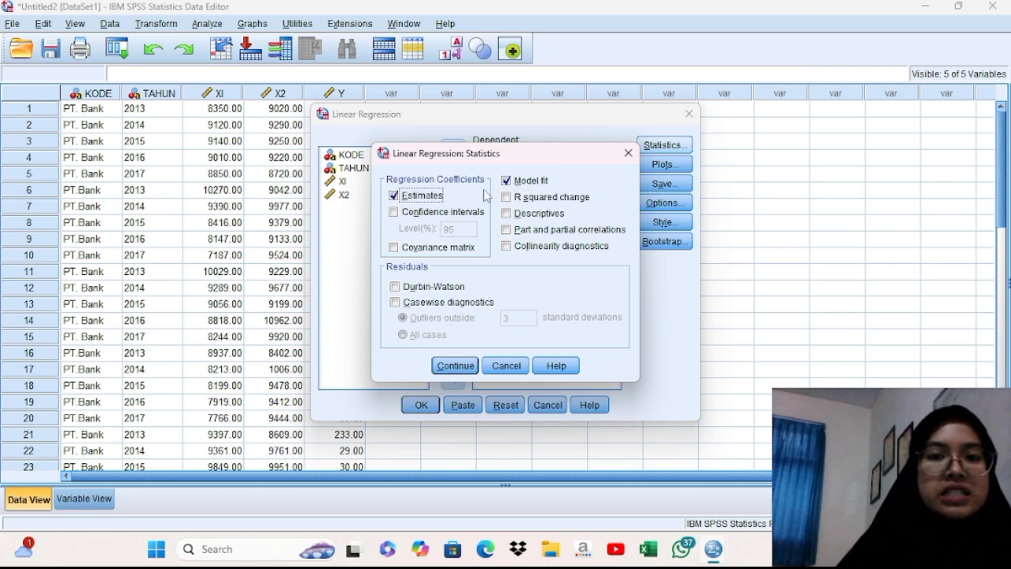
click(509, 248)
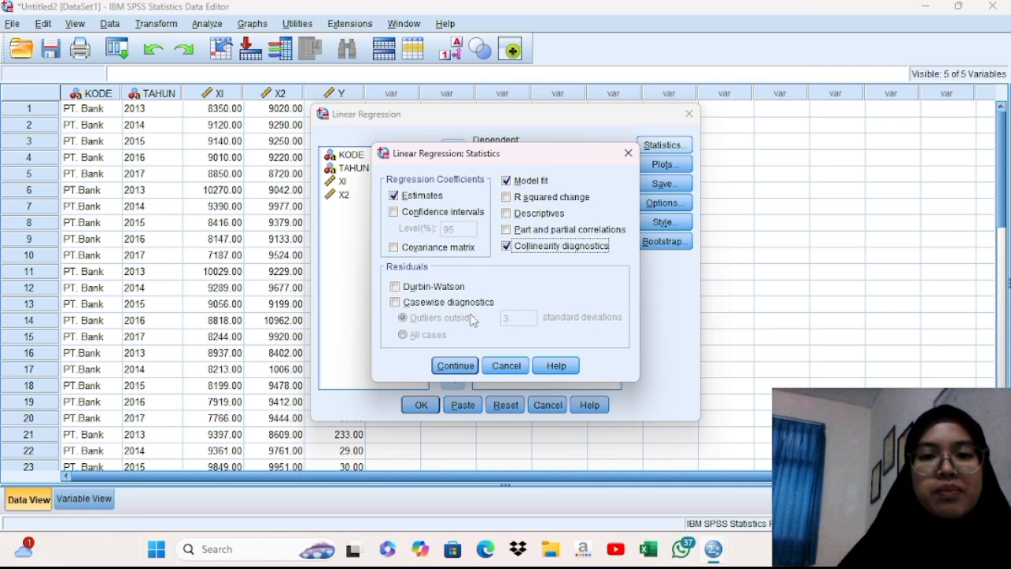
click(455, 366)
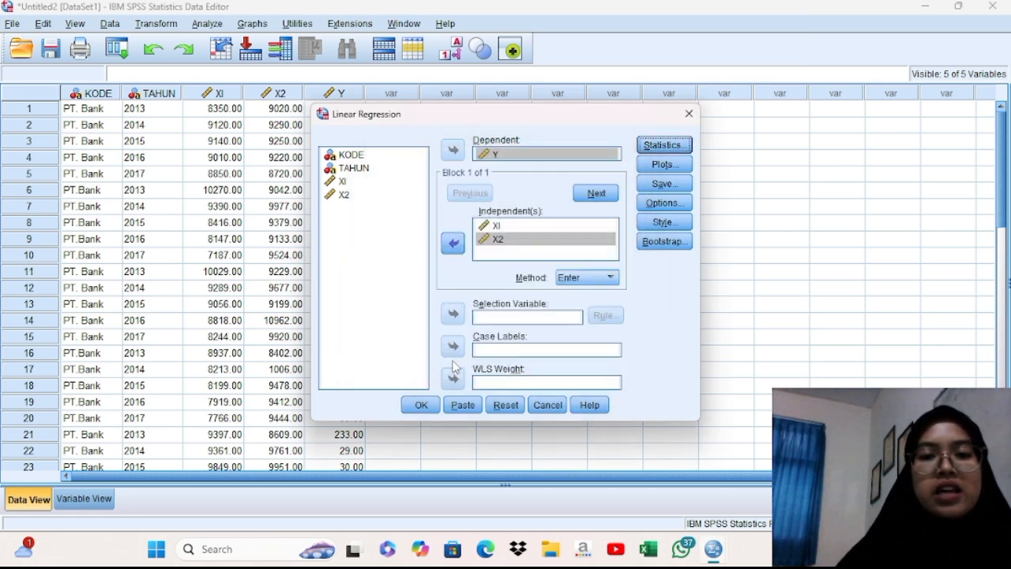
click(419, 405)
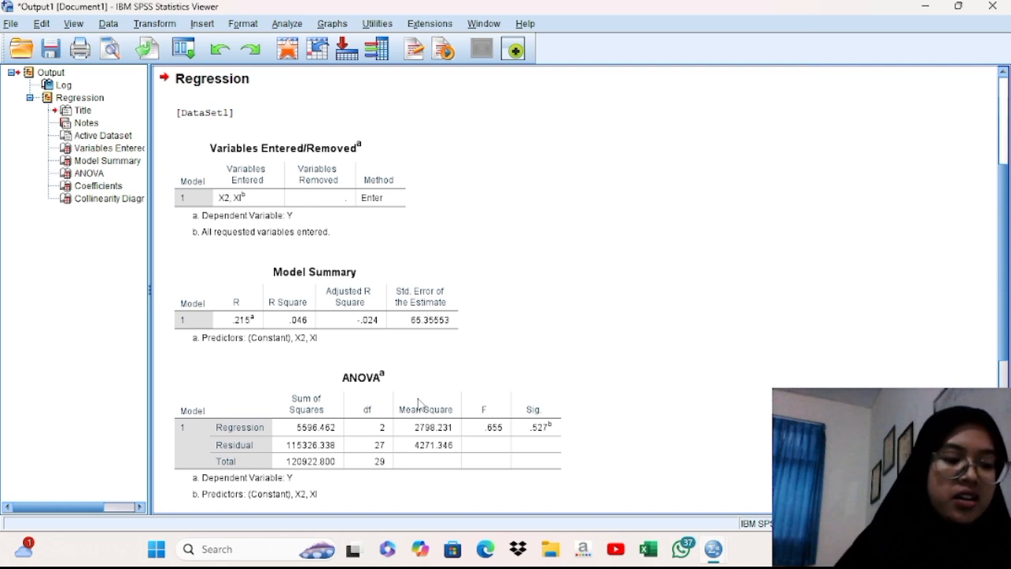
Examine the Tolerance and VIF values in the Coefficients table of the regression output, and minimize the output window
click(419, 404)
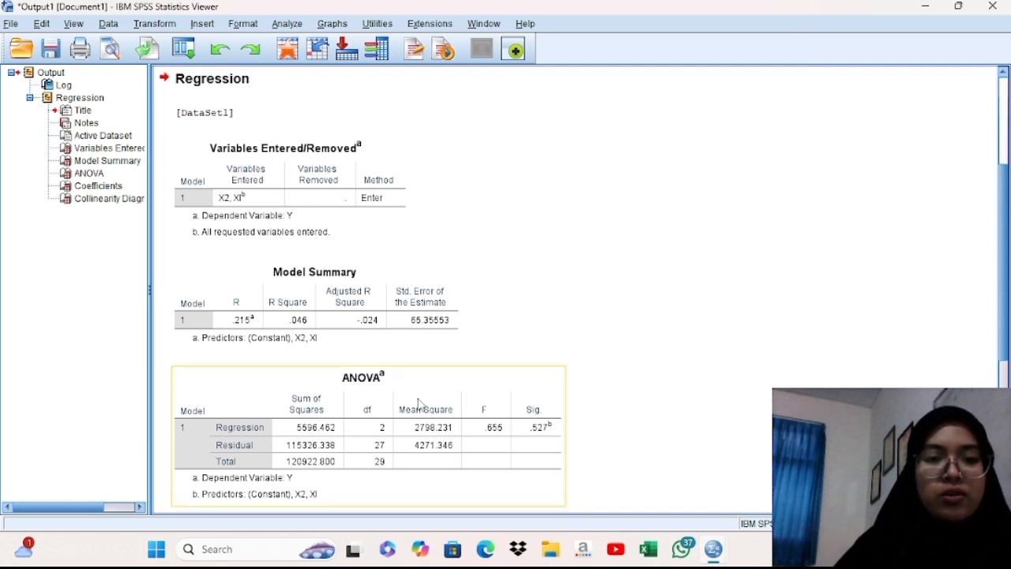
scroll(655, 288, down, 5)
click(655, 288)
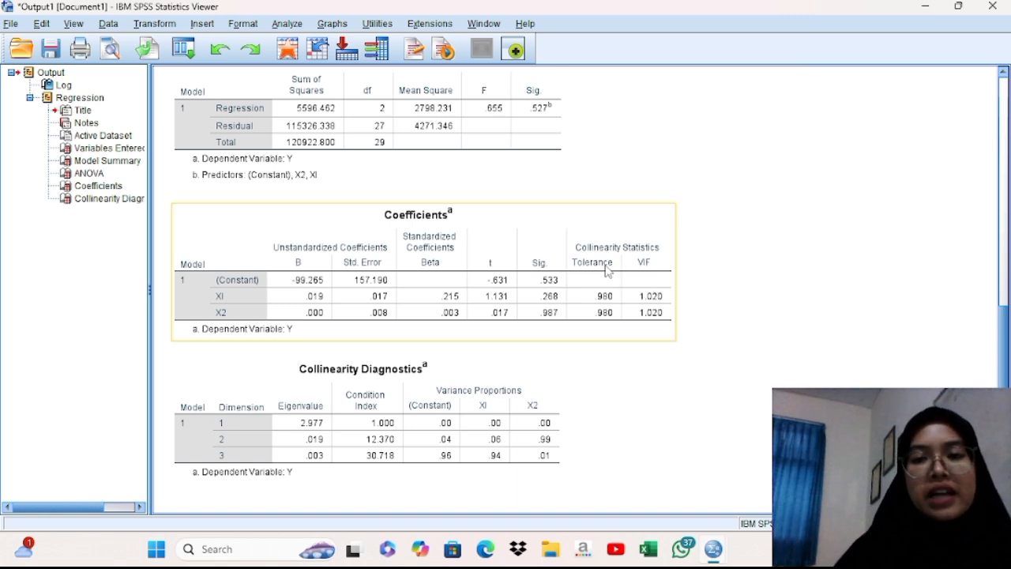
click(698, 271)
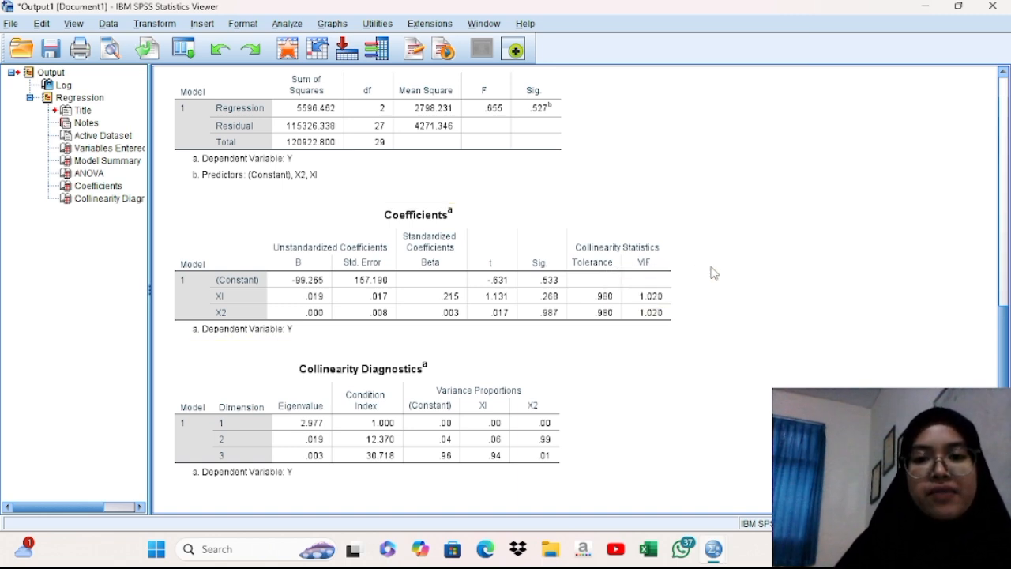
click(667, 294)
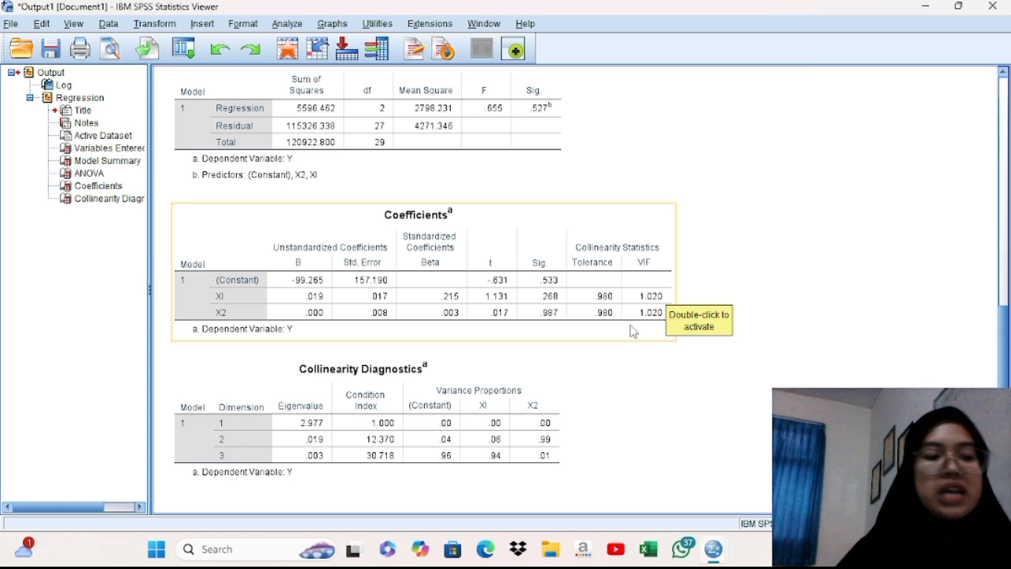
click(618, 357)
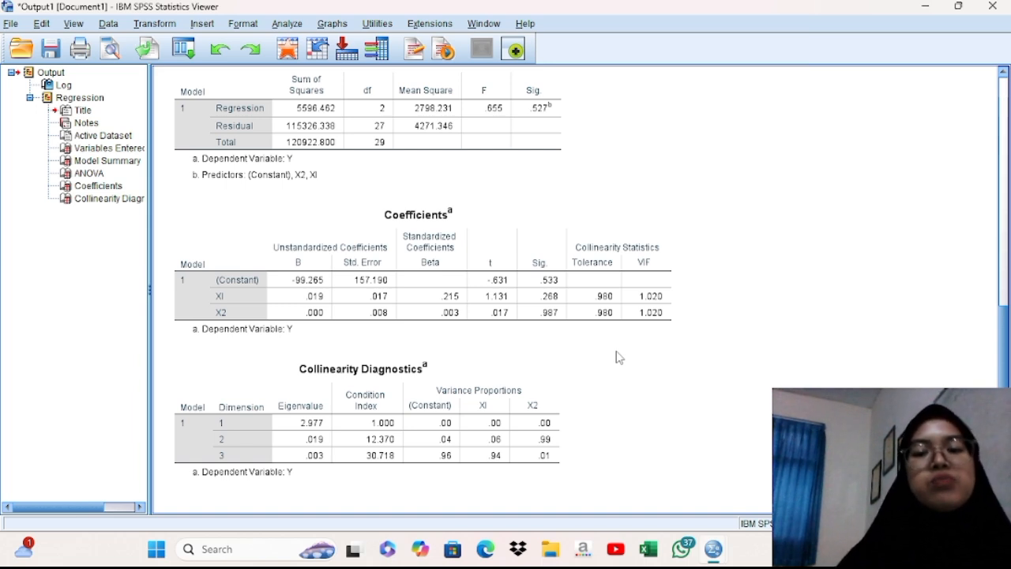
click(593, 300)
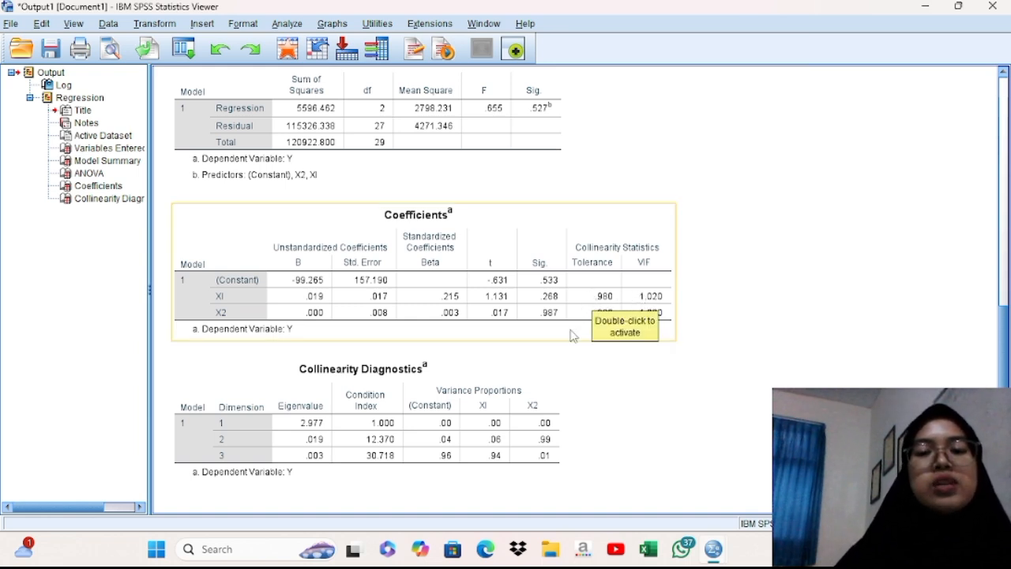
click(570, 358)
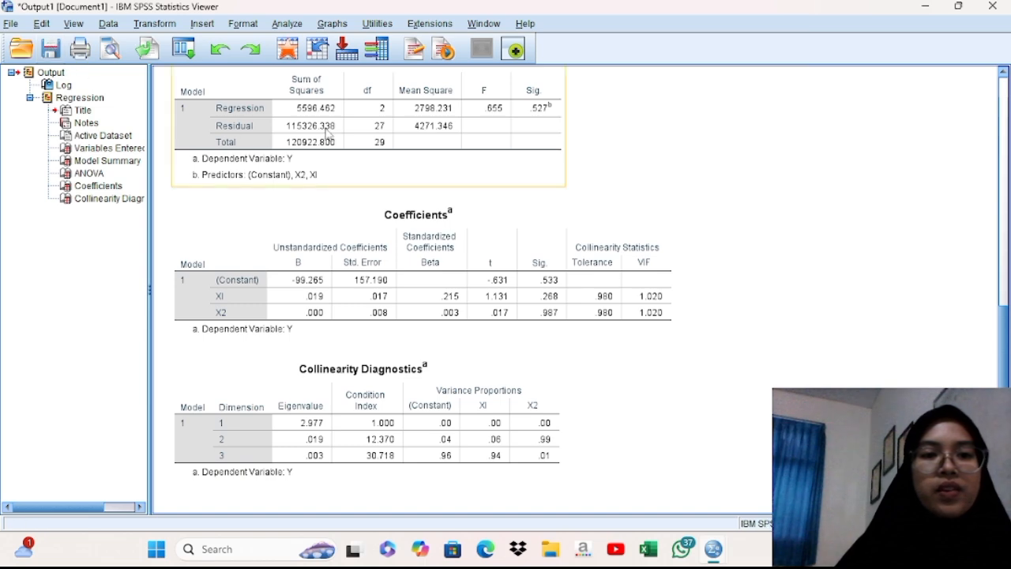
click(925, 7)
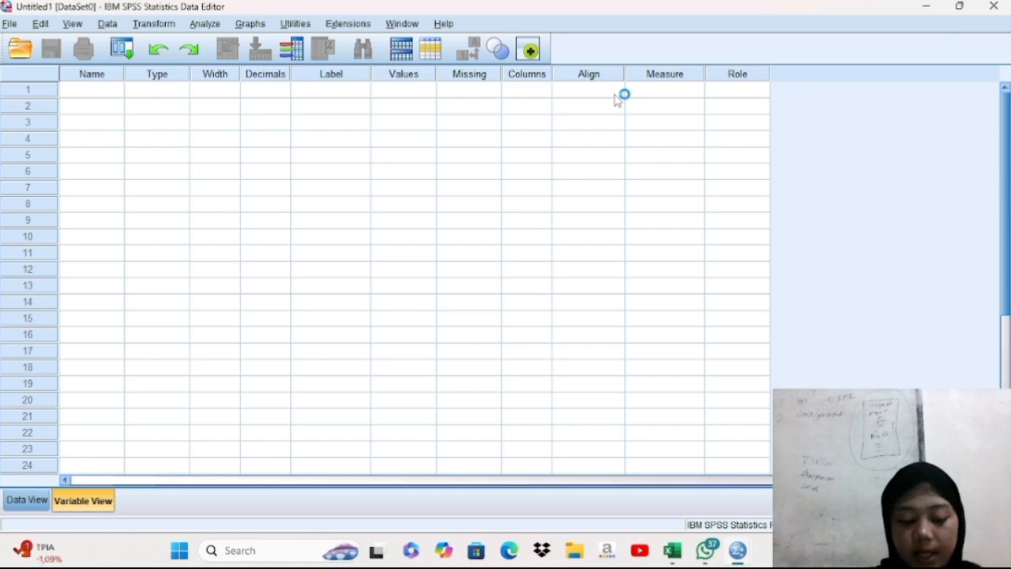
Check the column headings in the Excel workbook data sekunder new and return to the SPSS Data Editor
click(379, 552)
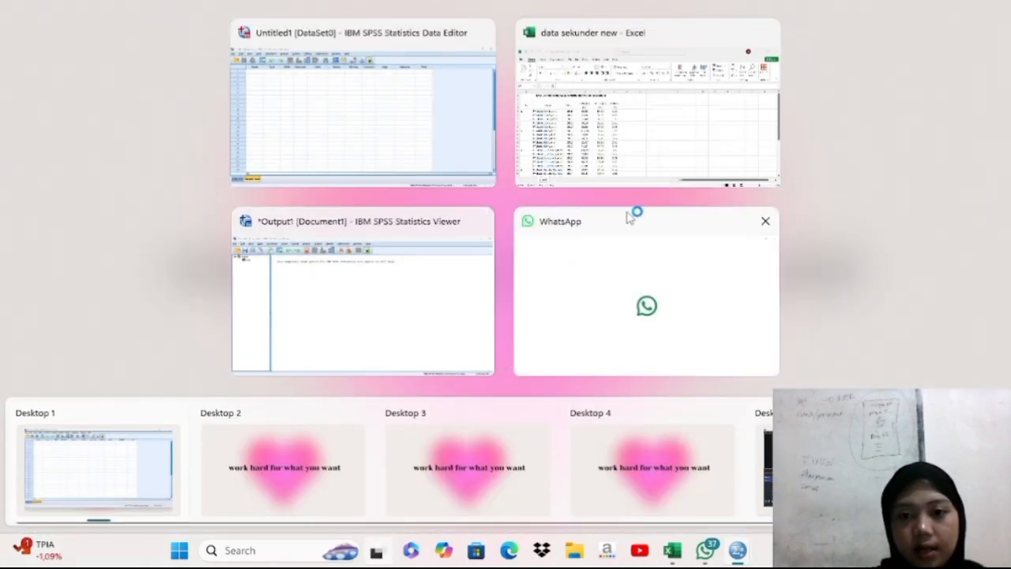
click(681, 140)
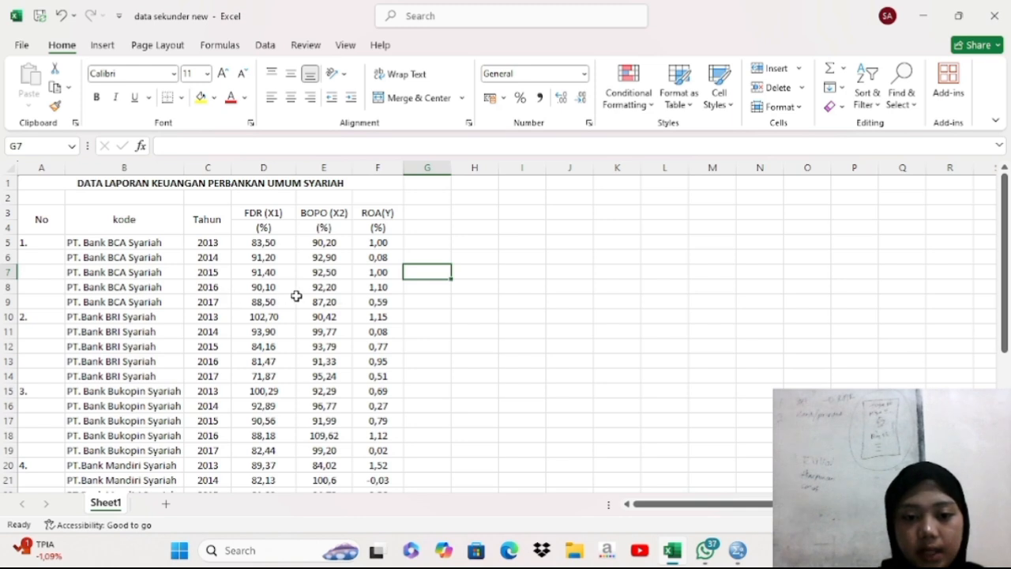
click(747, 556)
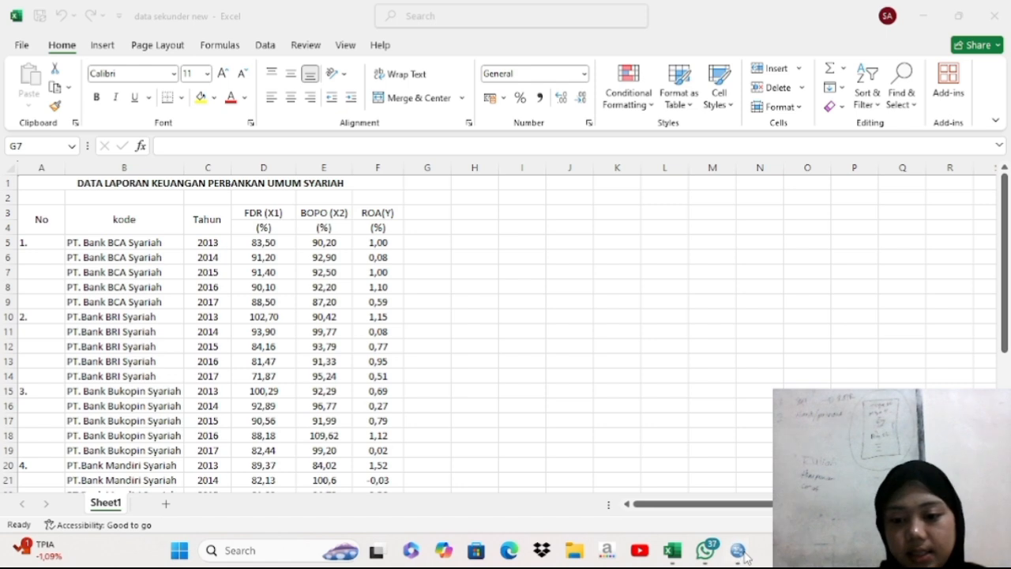
mouse_move(746, 557)
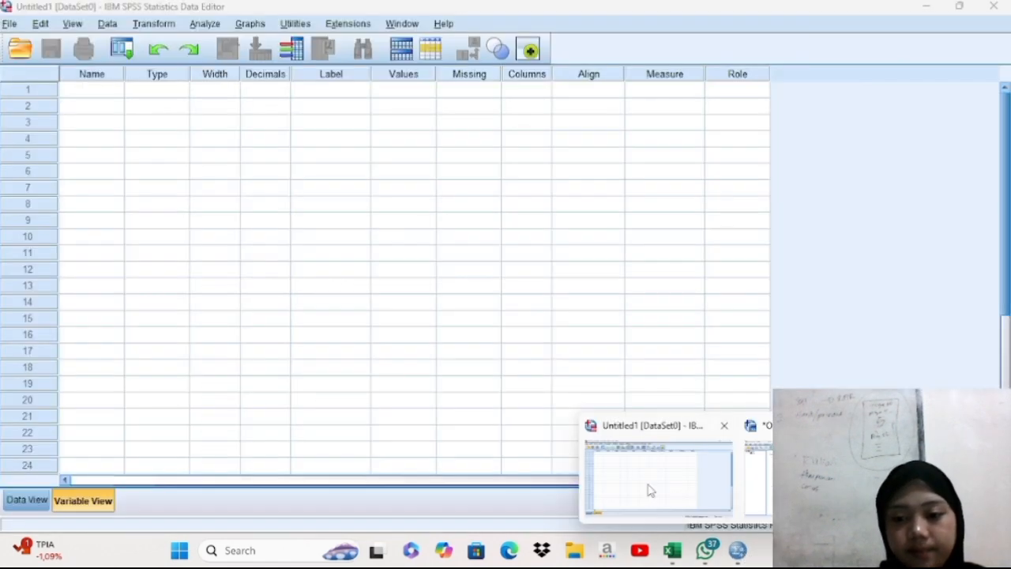
click(650, 491)
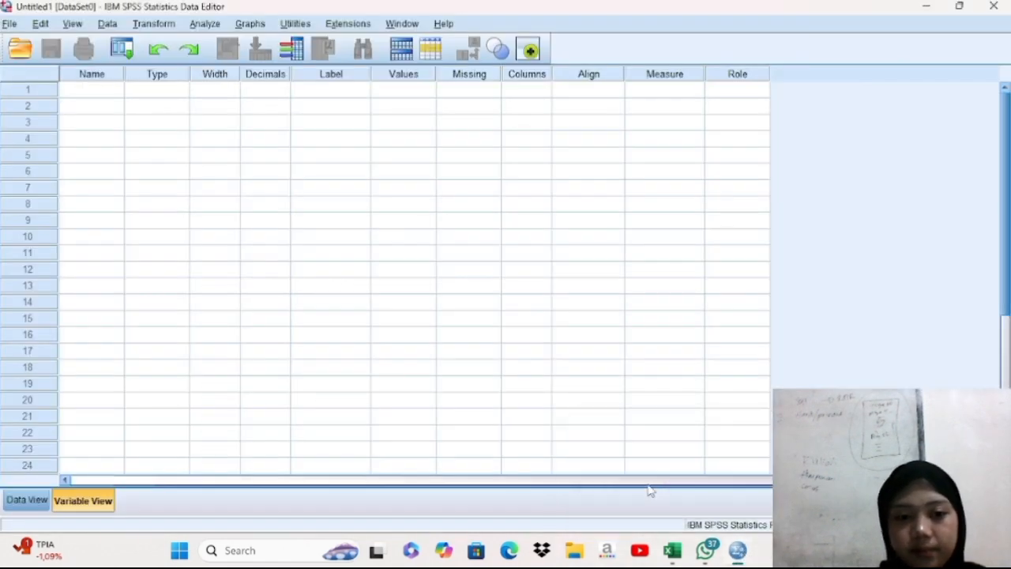
Define the first two variables of the empty dataset with the names KODE and TAHUN
click(110, 93)
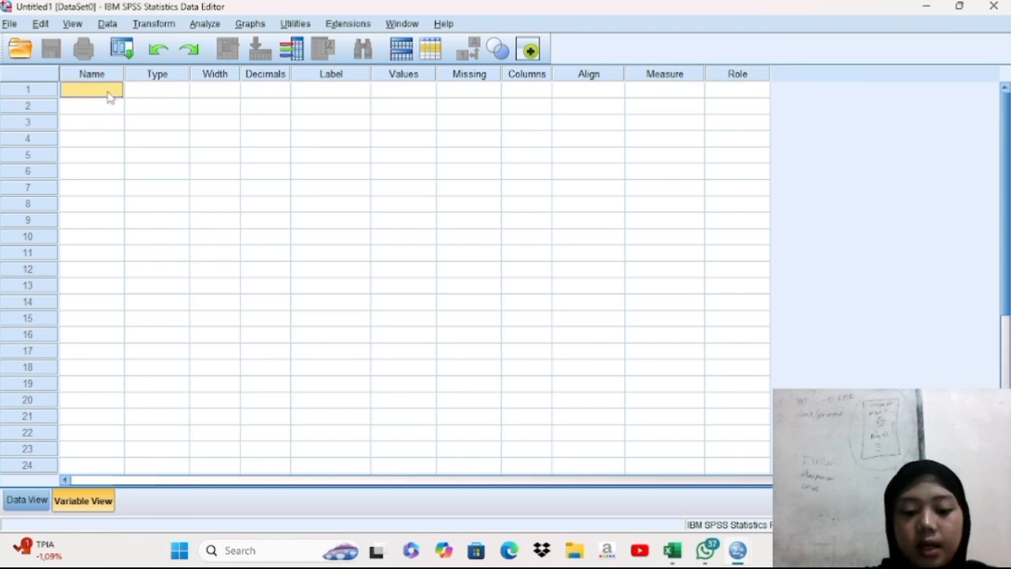
click(108, 91)
key(Caps_Lock)
key(Caps_Lock)
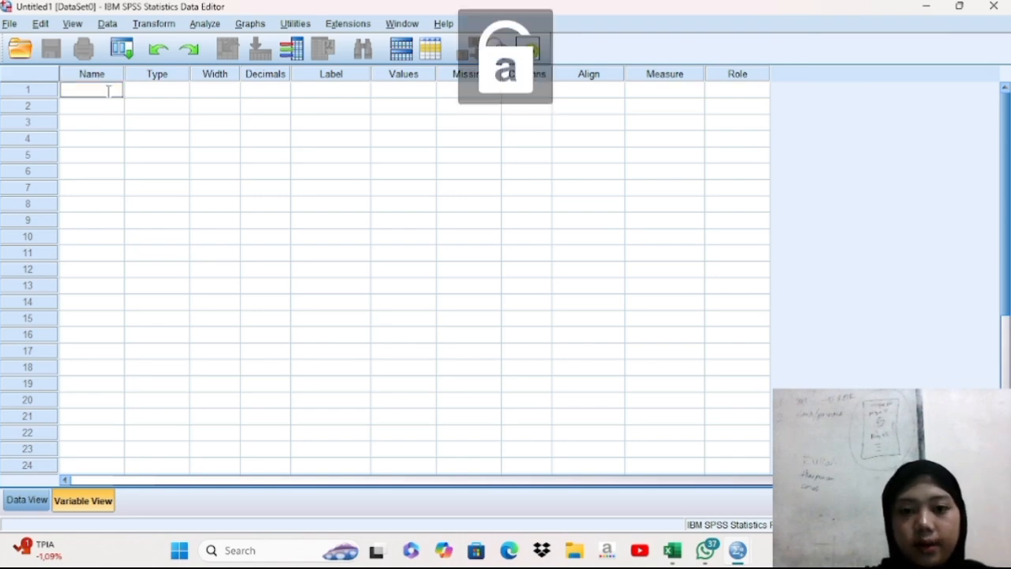
key(Caps_Lock)
text(KODE)
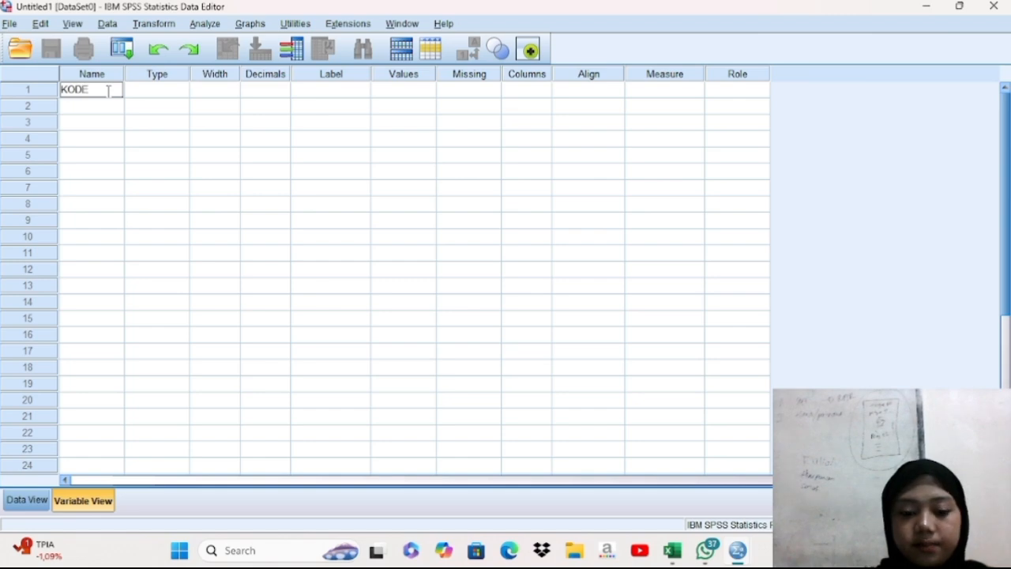
click(110, 108)
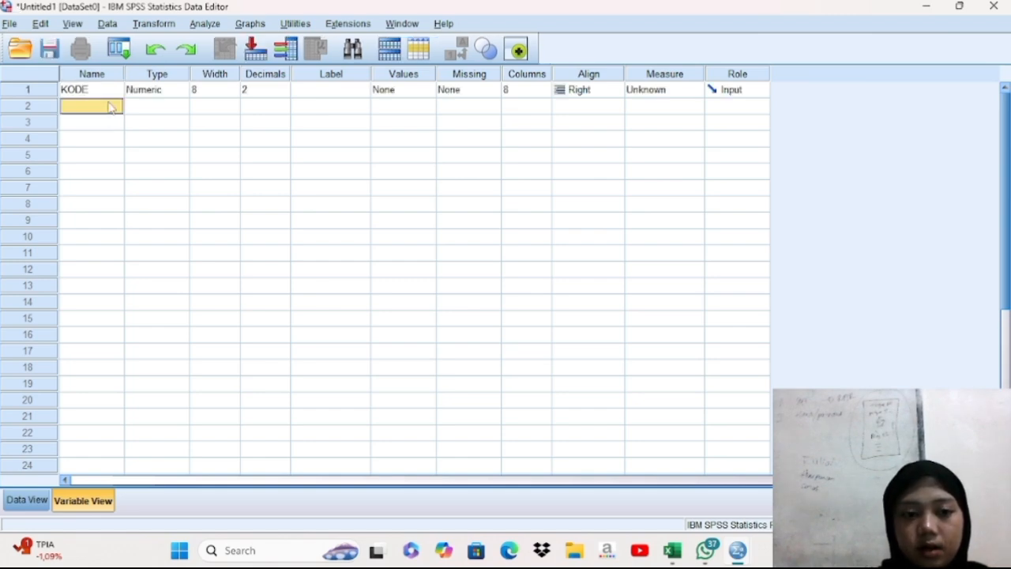
text(TAHUN)
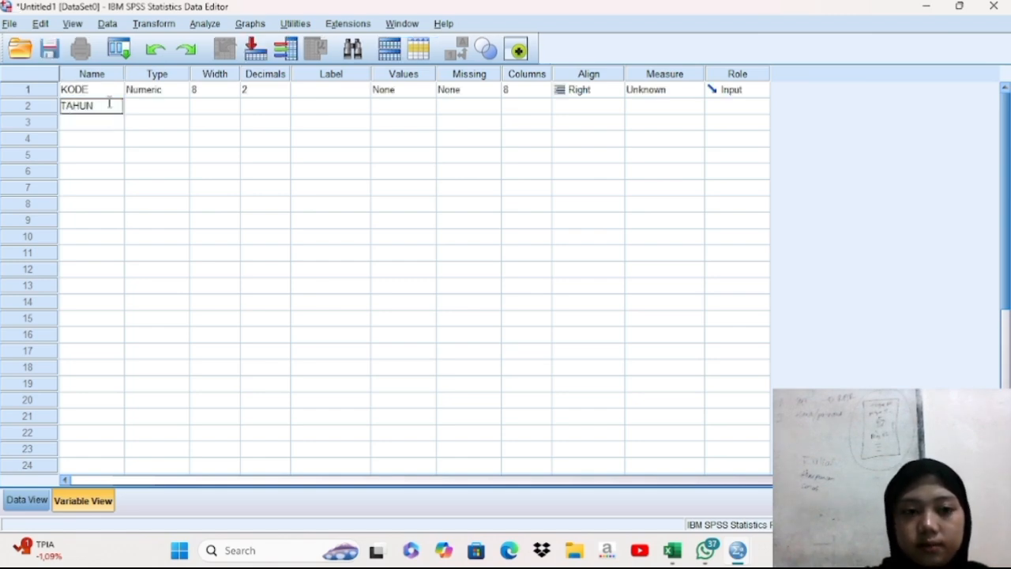
Add the two independent variables X1_FDR and X2_BOPO in rows 3 and 4 of the variable list
click(111, 124)
text(X)
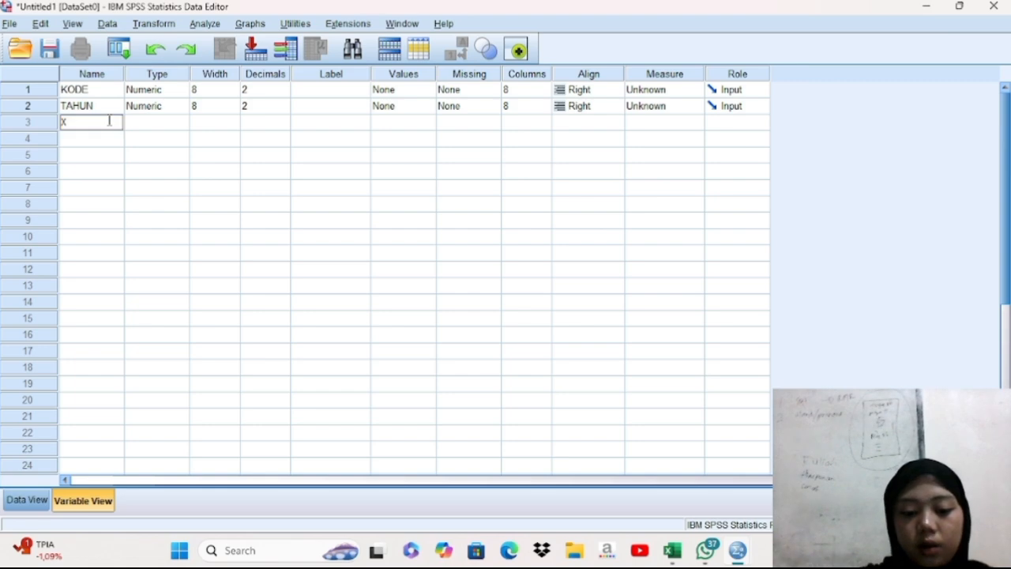
text(1+)
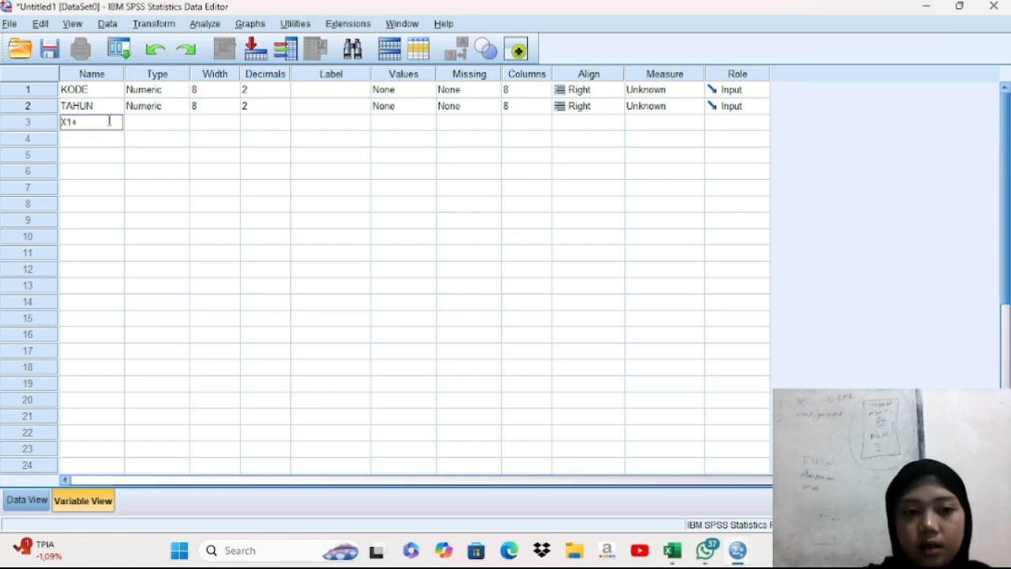
key(BackSpace)
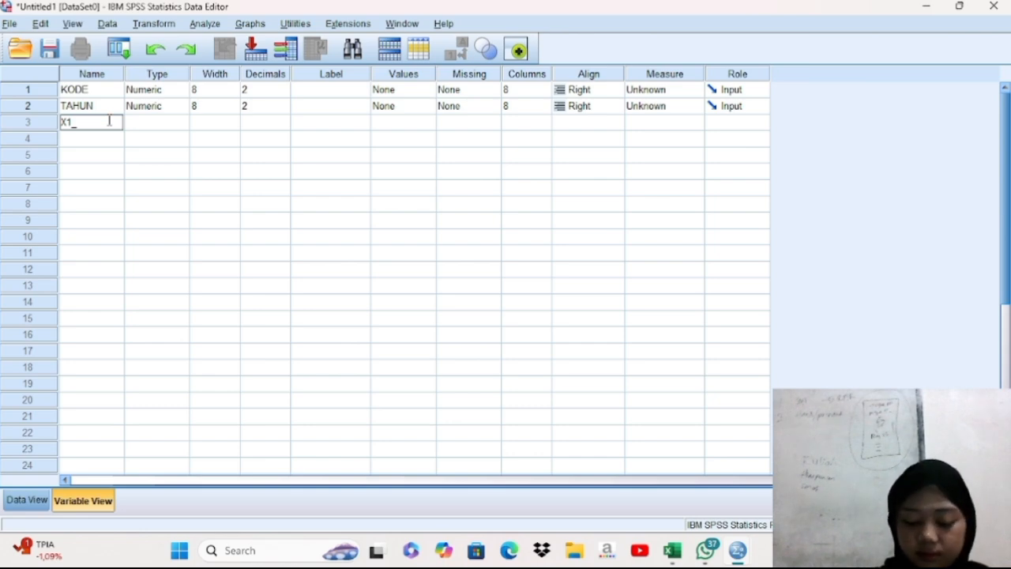
text(_FDR)
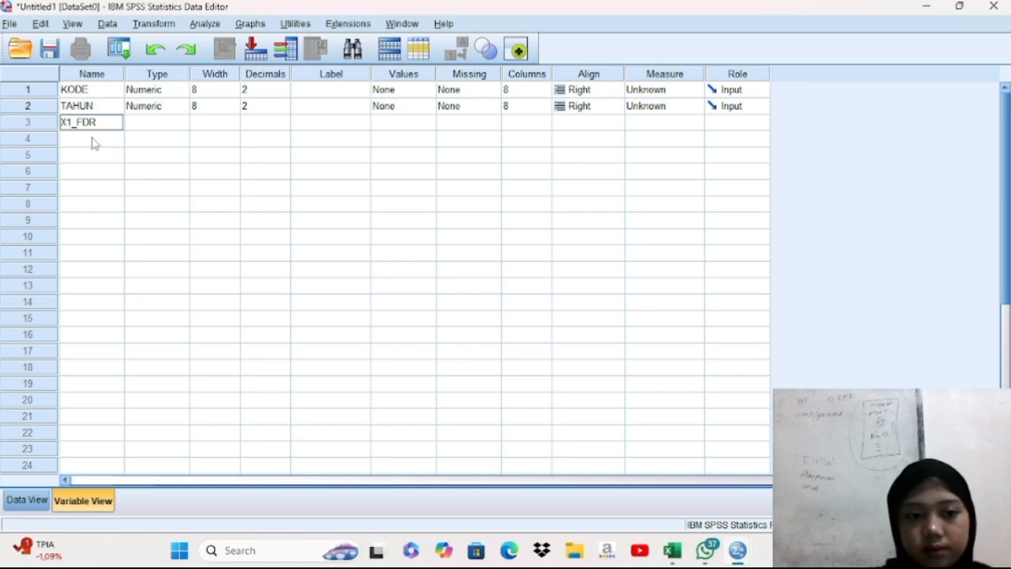
click(93, 143)
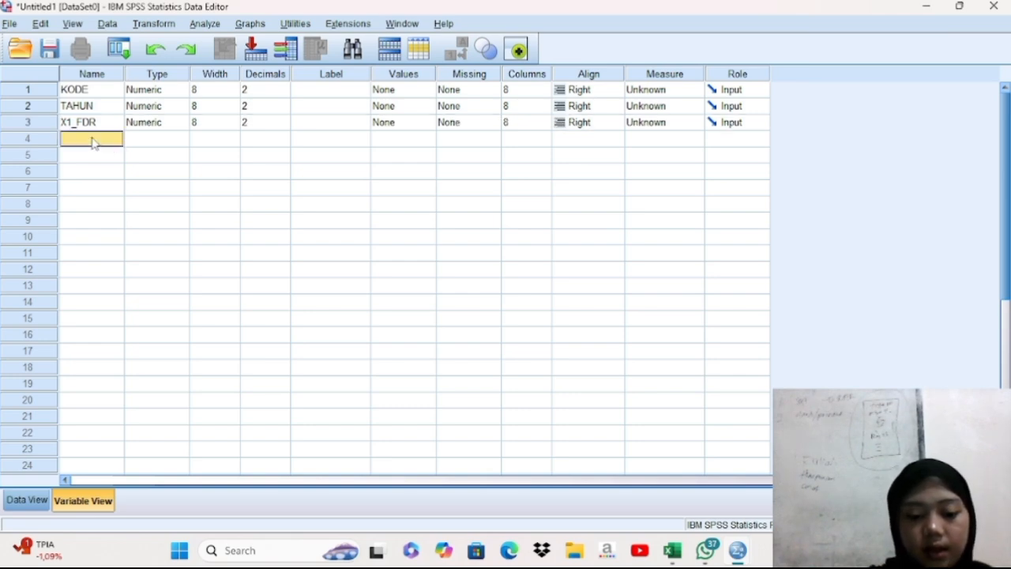
text(X2)
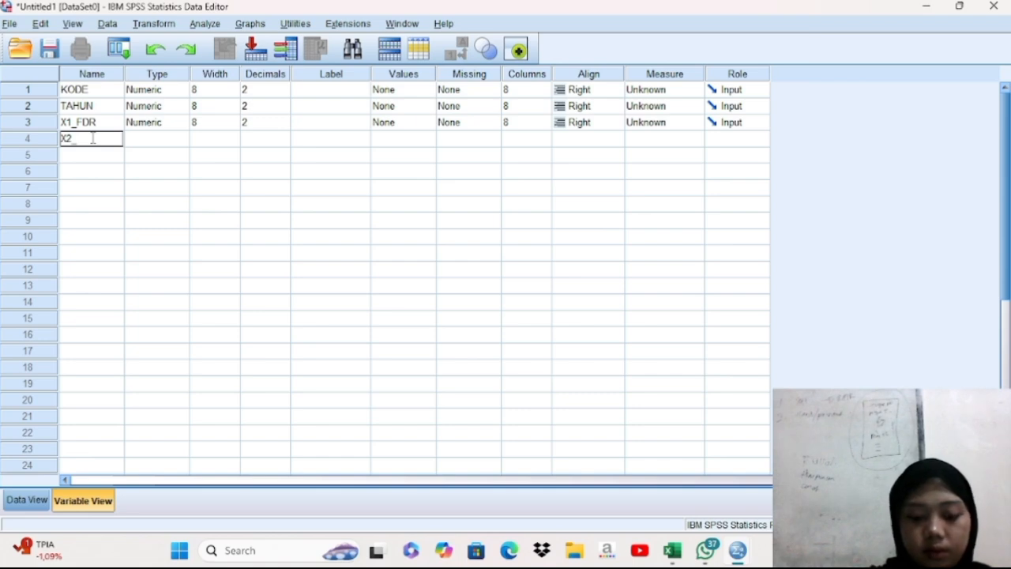
text(_BOPO)
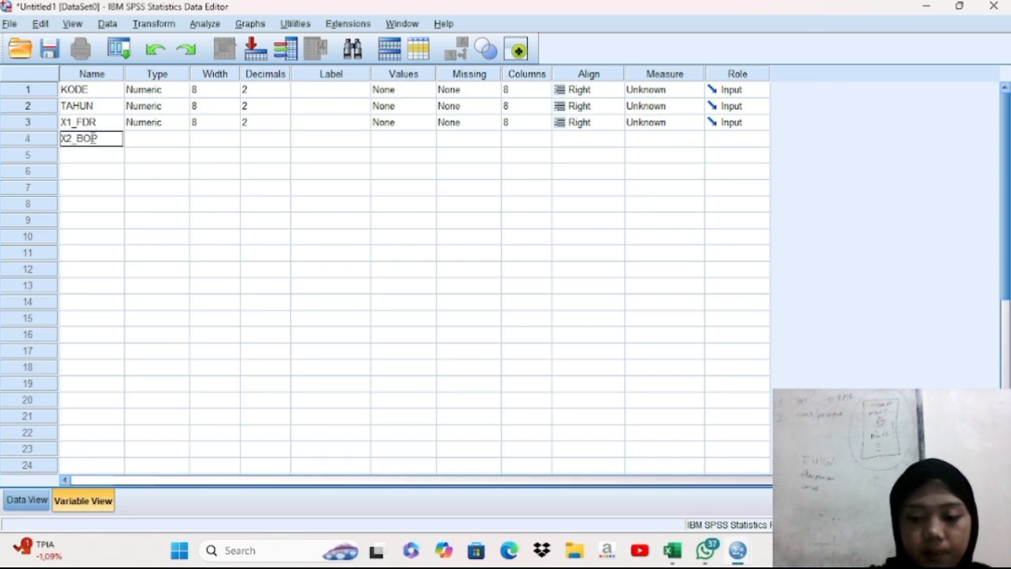
Add the dependent variable Y_ROA in row 5 of the variable list
click(110, 163)
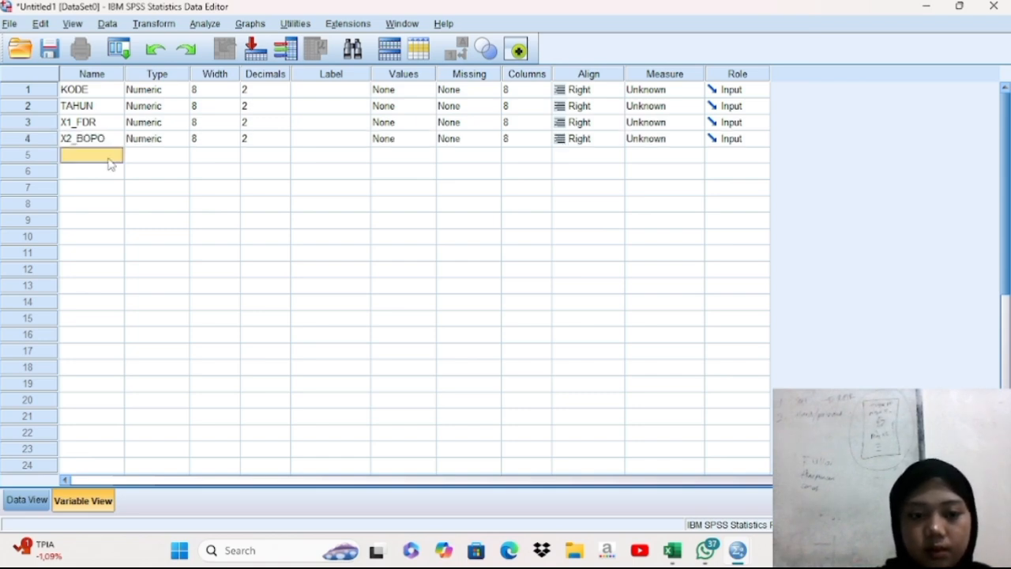
text(Y_)
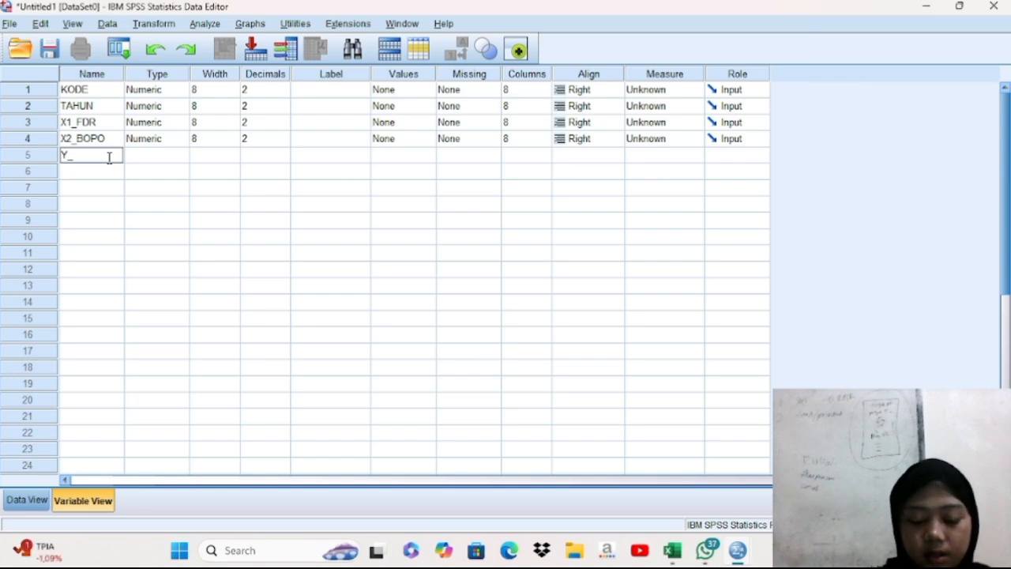
text(ROA)
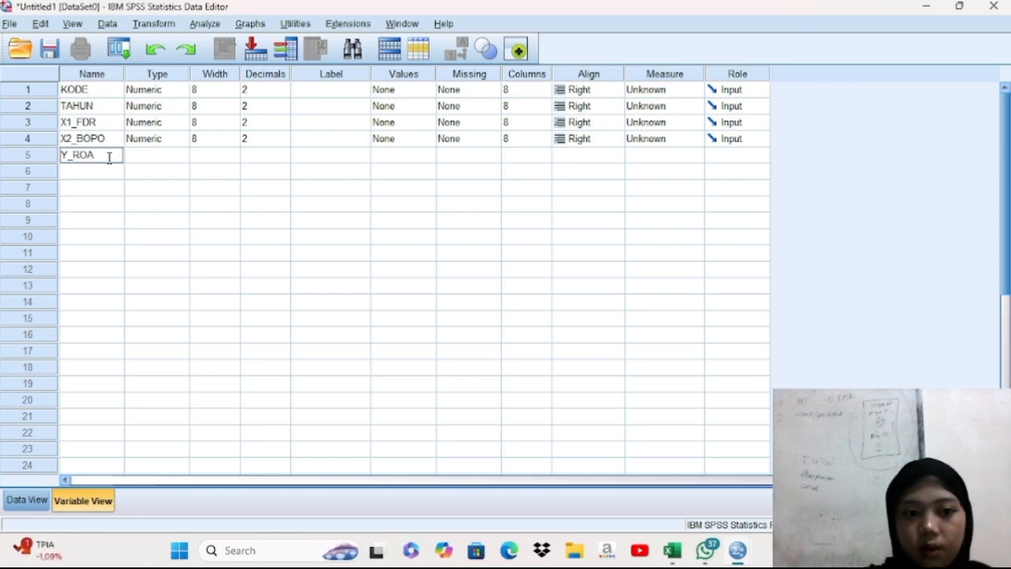
click(140, 172)
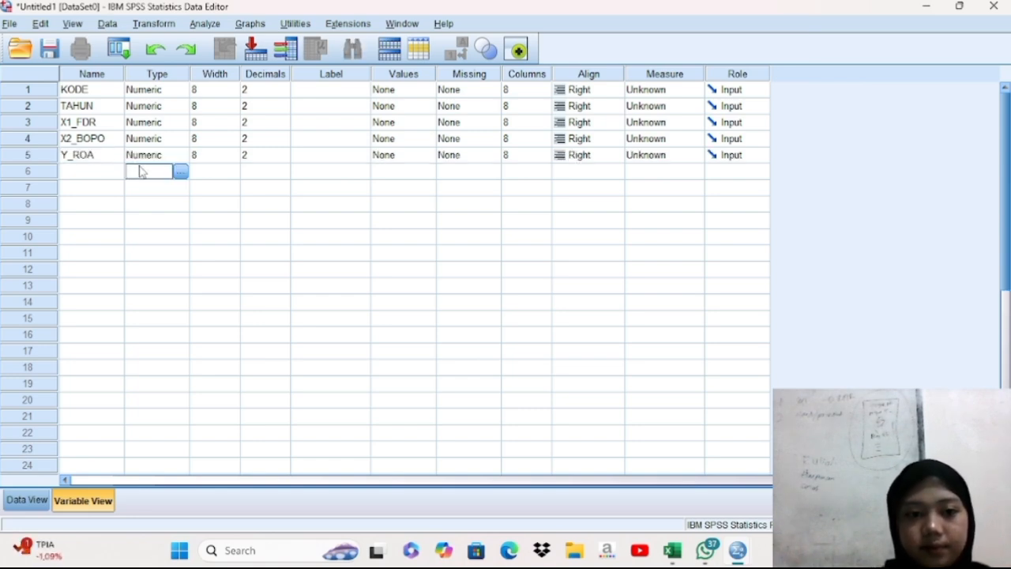
Change the variable type of both KODE and TAHUN to String
click(162, 91)
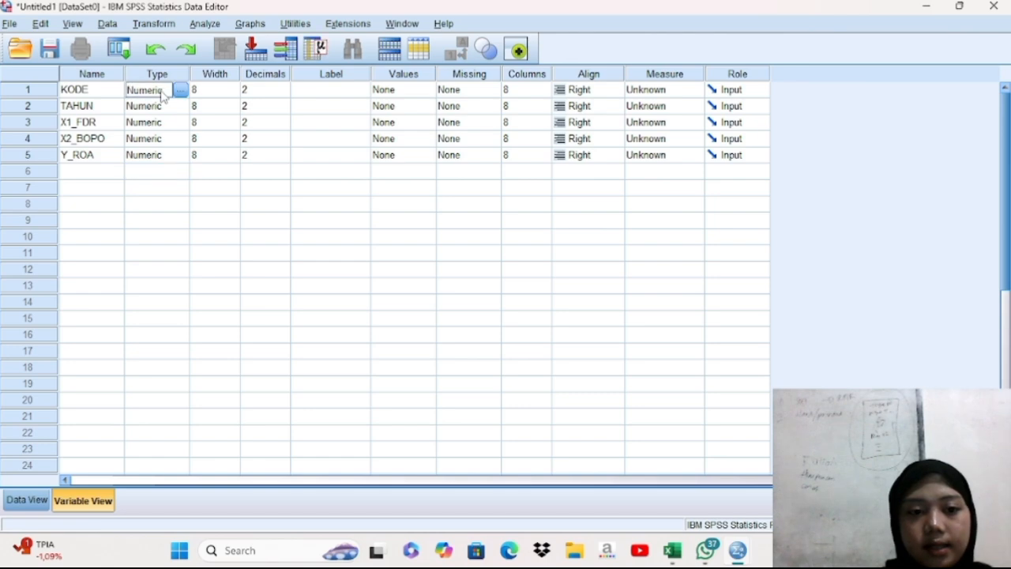
click(179, 90)
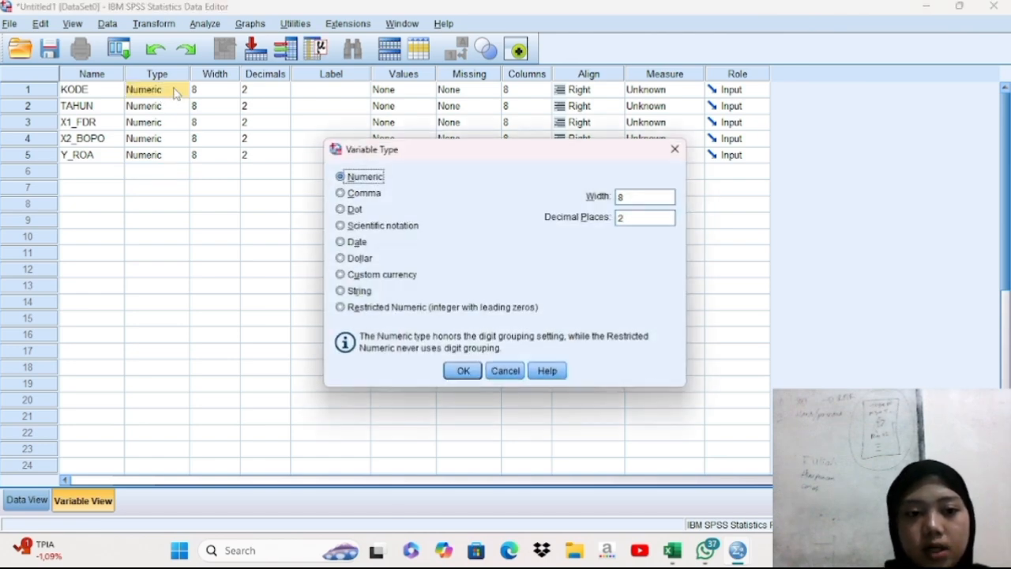
click(360, 291)
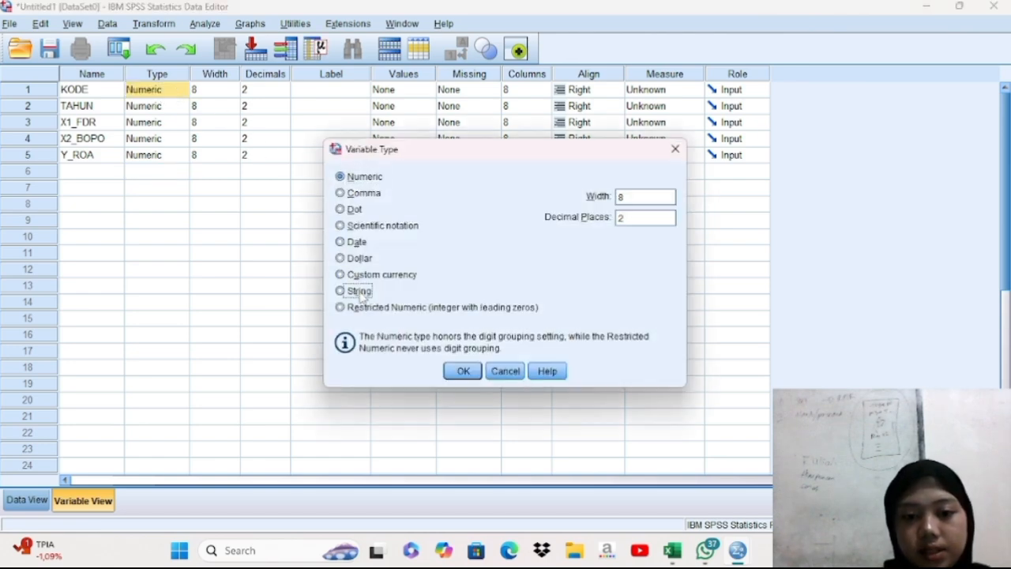
click(464, 369)
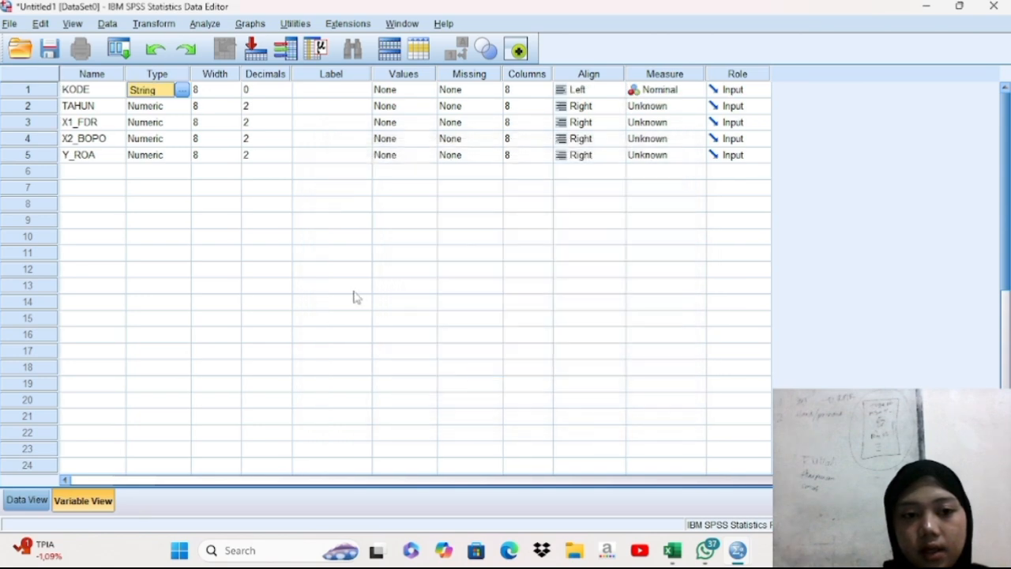
click(146, 106)
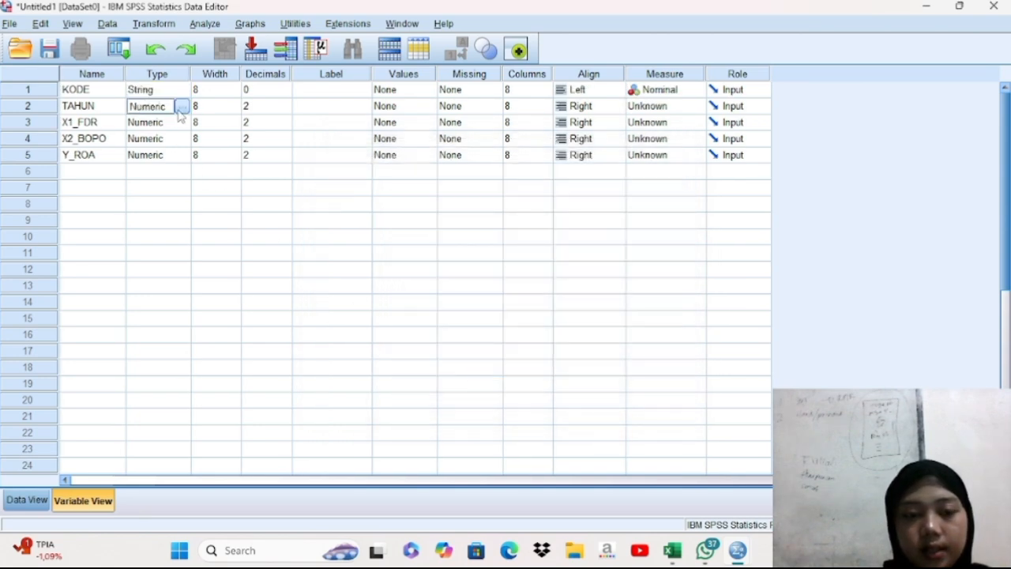
click(181, 108)
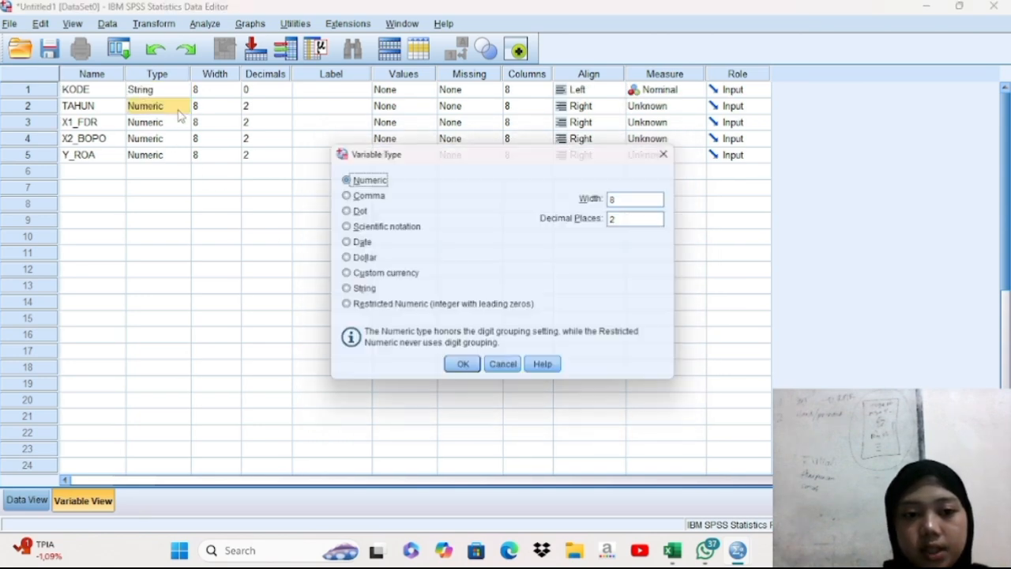
click(362, 291)
click(464, 371)
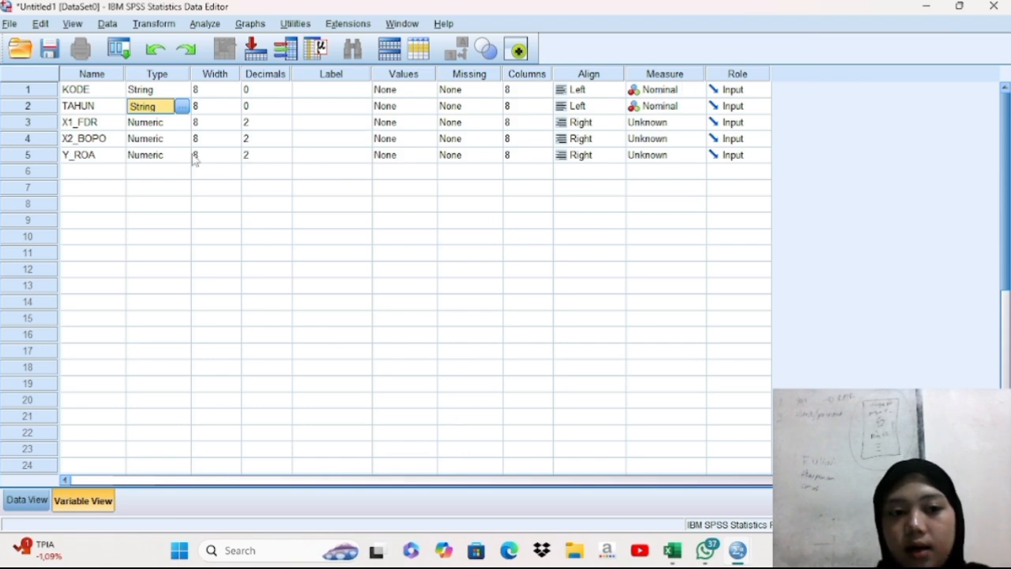
Set the measurement level of X1_FDR, X2_BOPO and Y_ROA to Scale
click(681, 125)
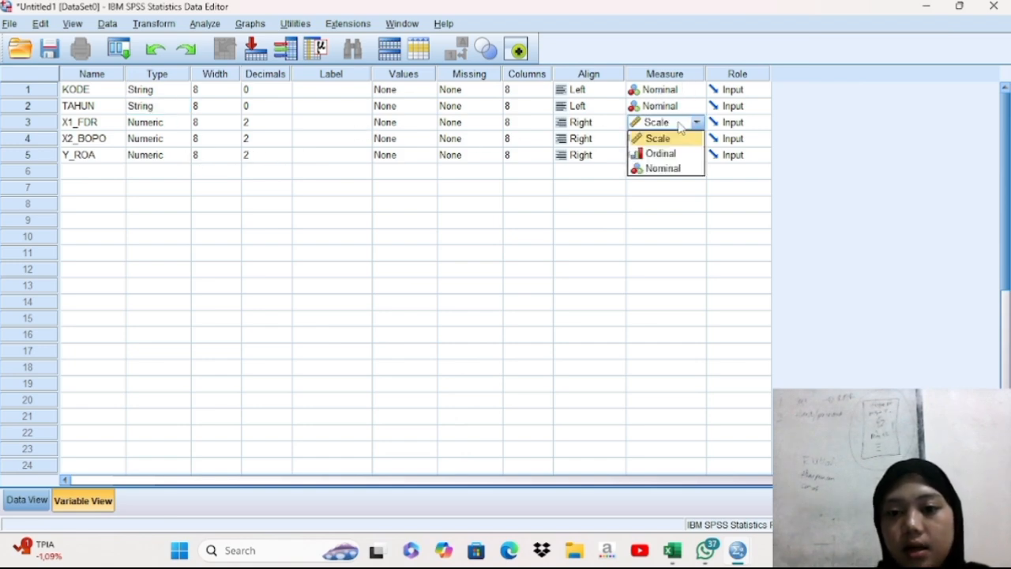
click(681, 139)
click(679, 139)
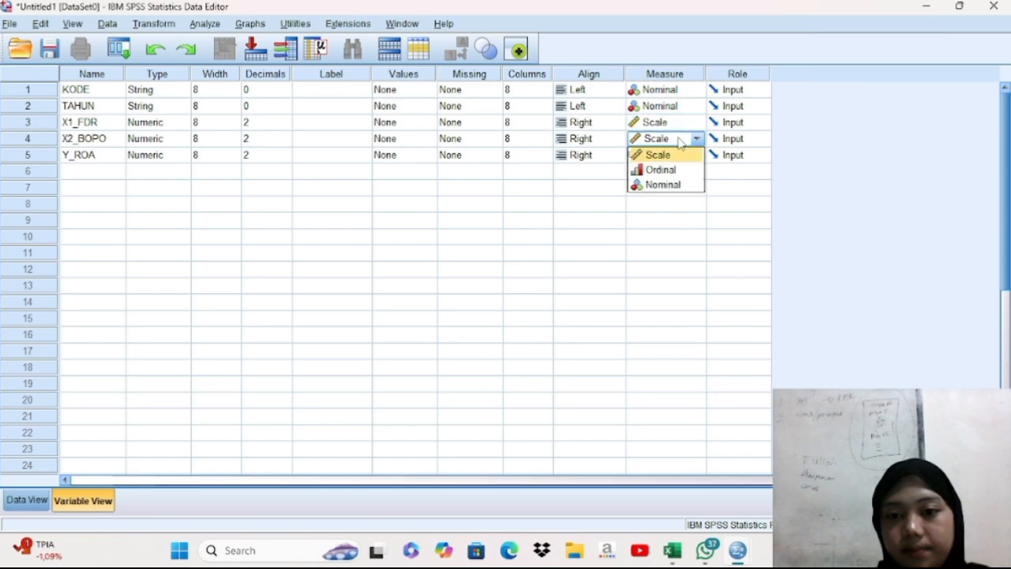
click(679, 157)
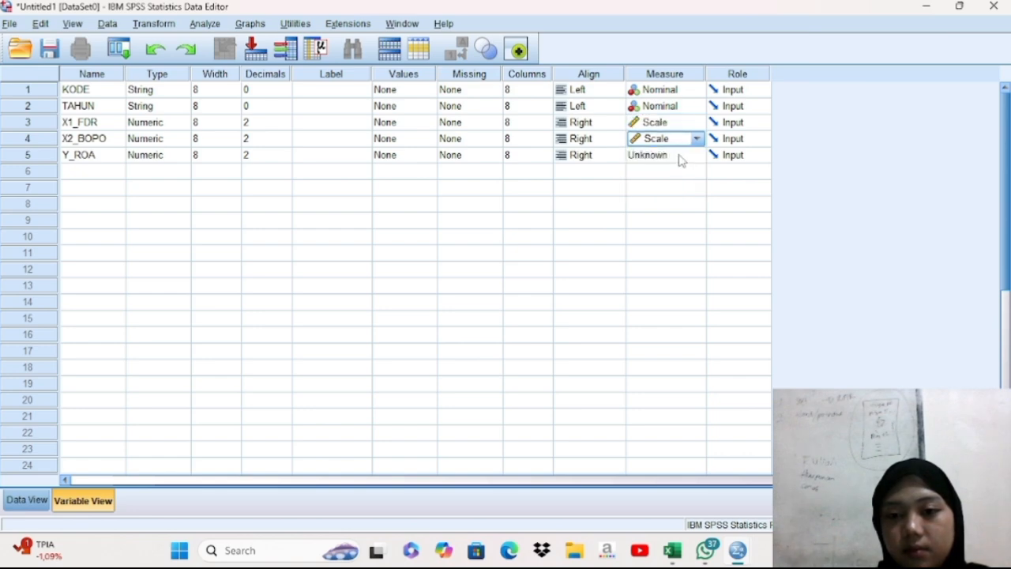
click(679, 156)
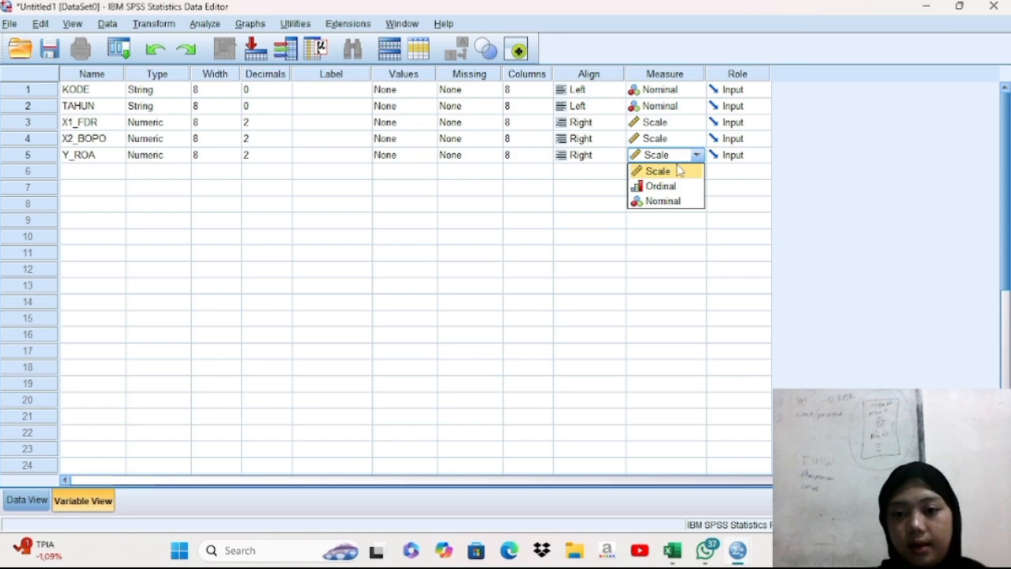
click(677, 170)
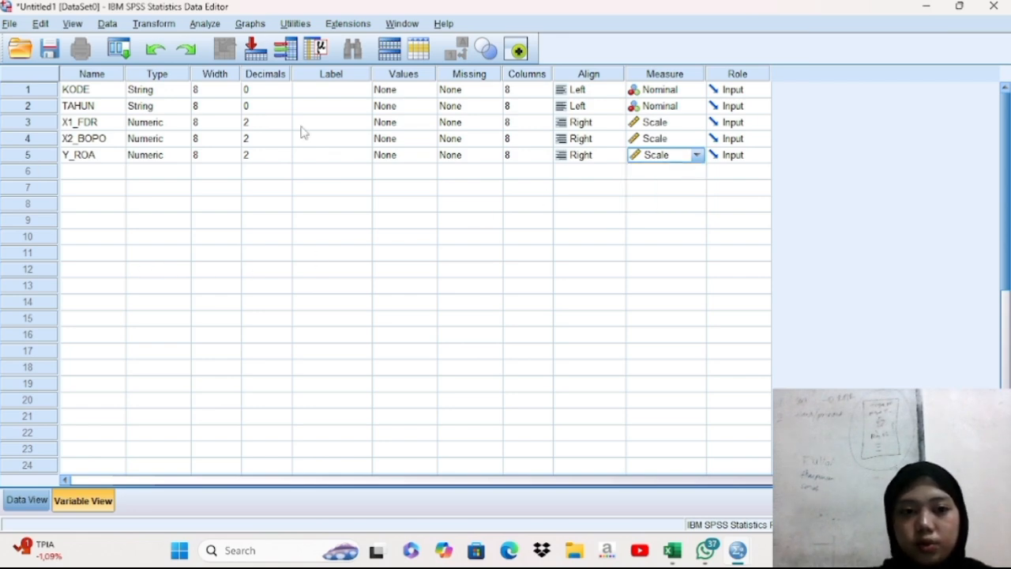
Switch to the Excel workbook "data sekunder new" and copy the bank data in B5:F34, without the headers and numbering column
click(25, 510)
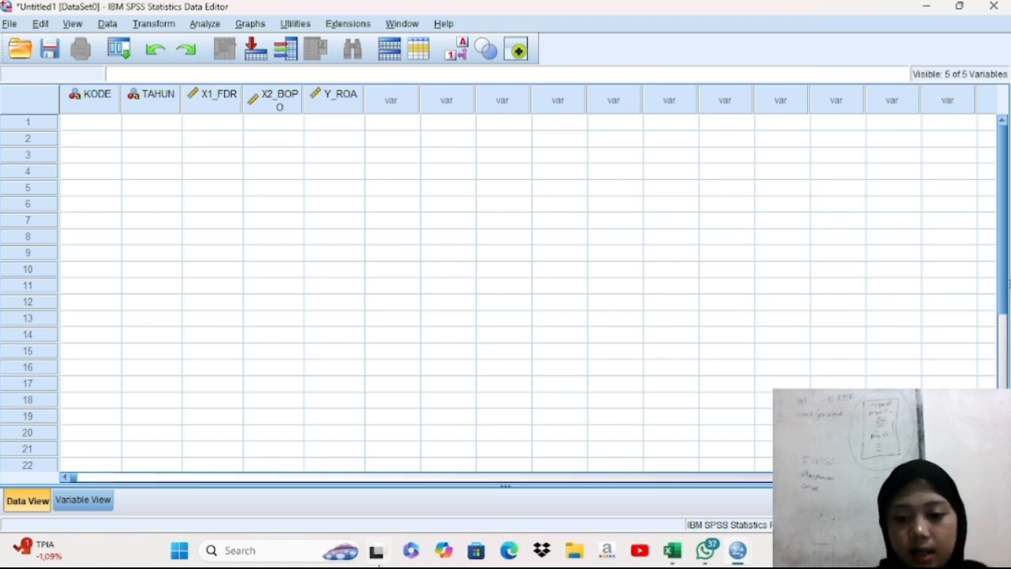
click(375, 550)
click(688, 149)
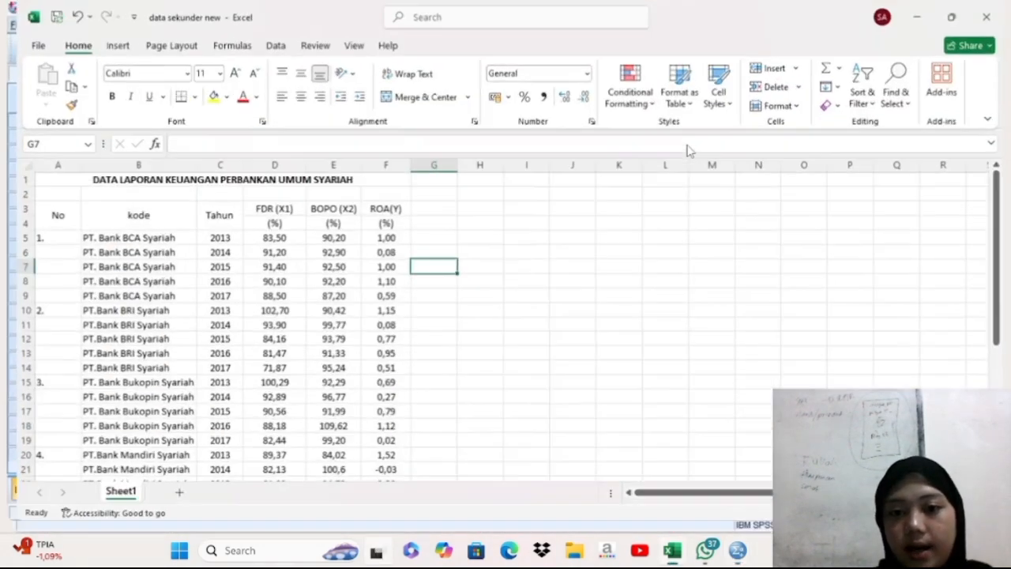
click(110, 243)
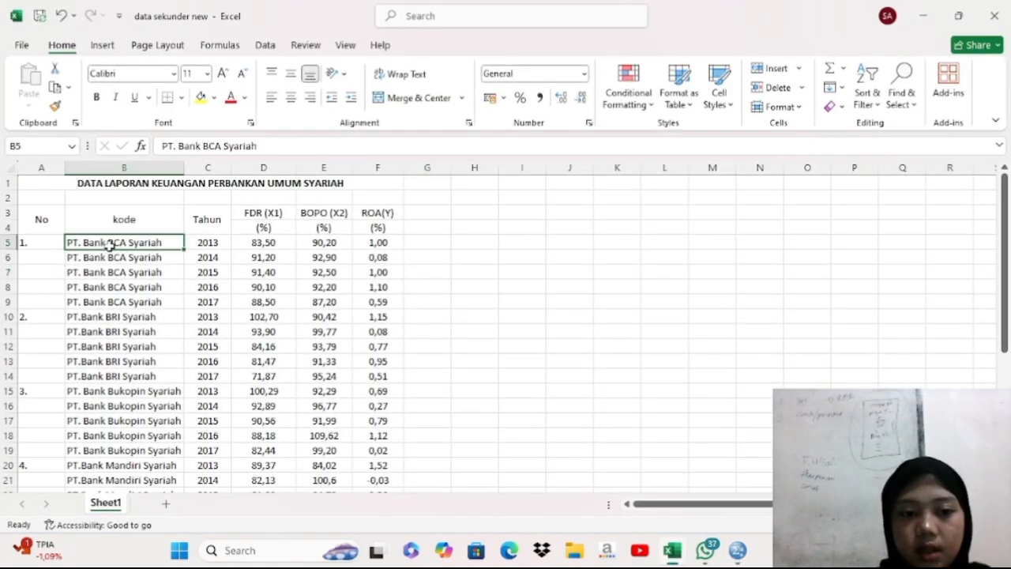
drag(126, 244, 379, 462)
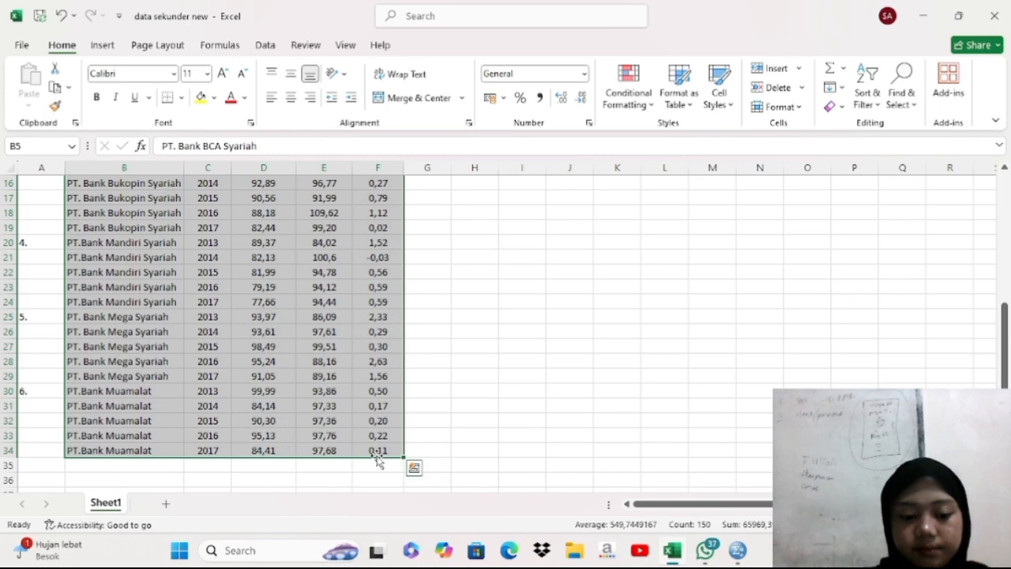
key(ctrl+c)
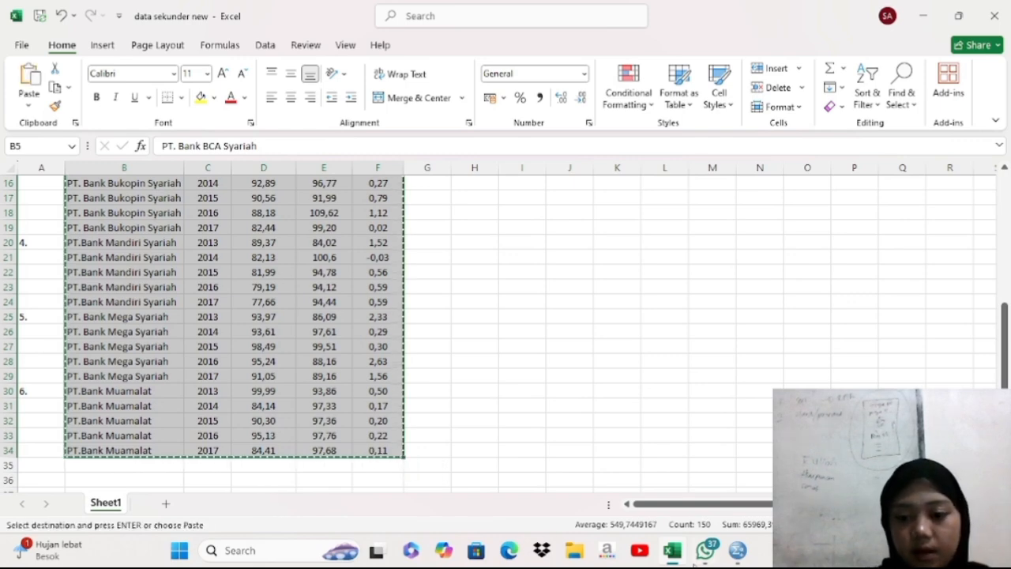
Return to the SPSS dataset and paste the copied bank data starting at row 1 of KODE
click(738, 554)
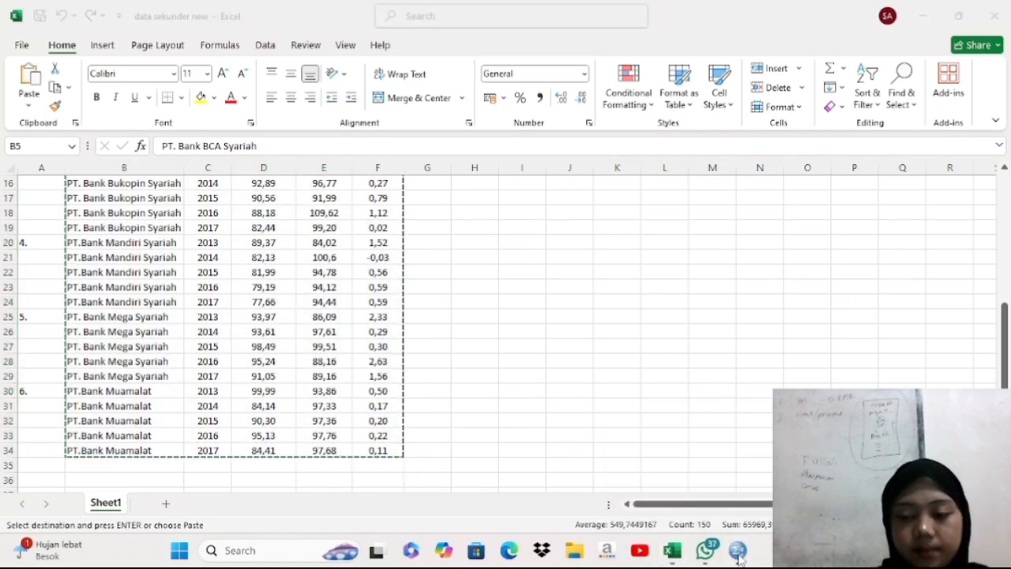
click(688, 485)
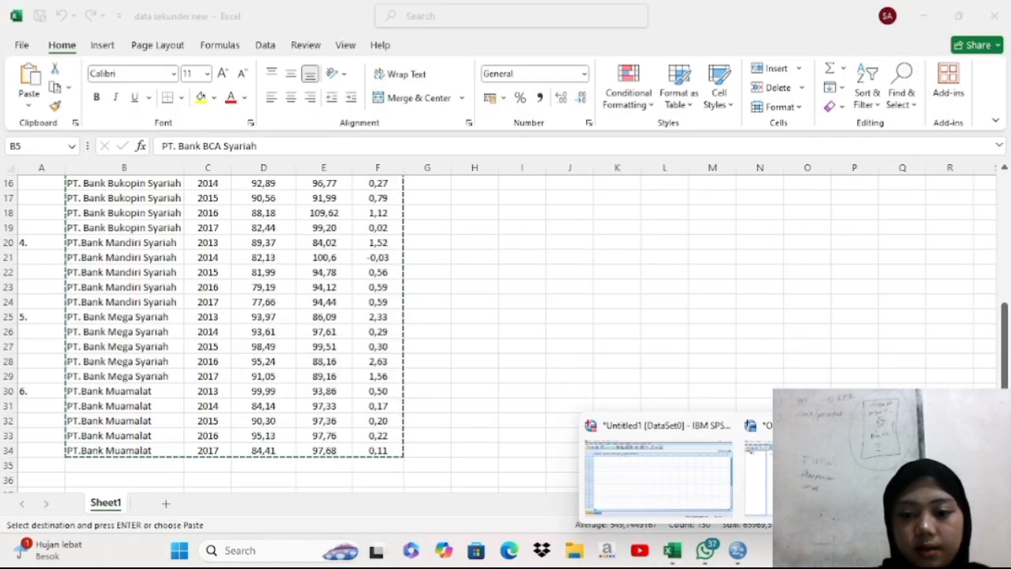
click(699, 491)
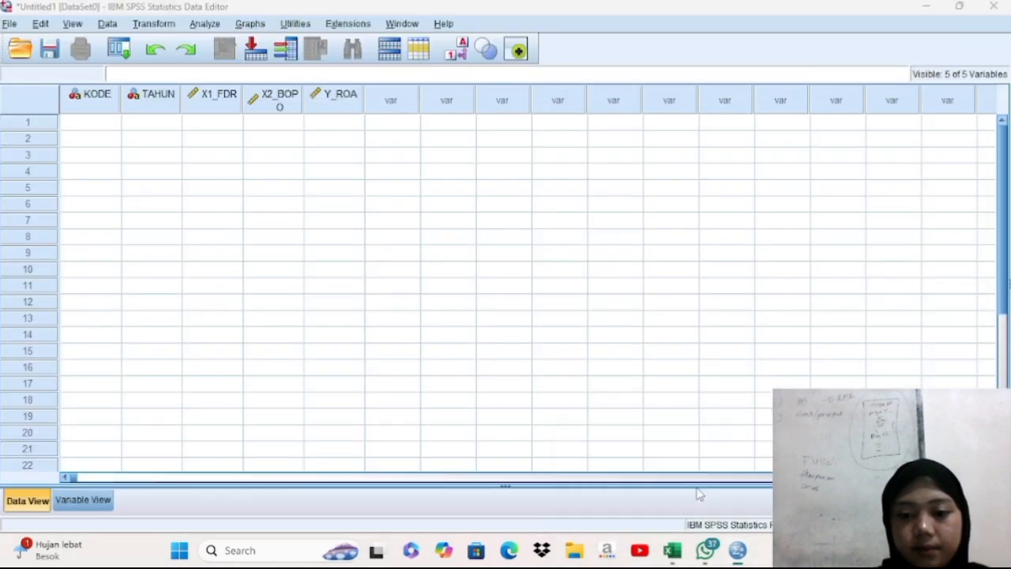
click(80, 123)
key(ctrl+v)
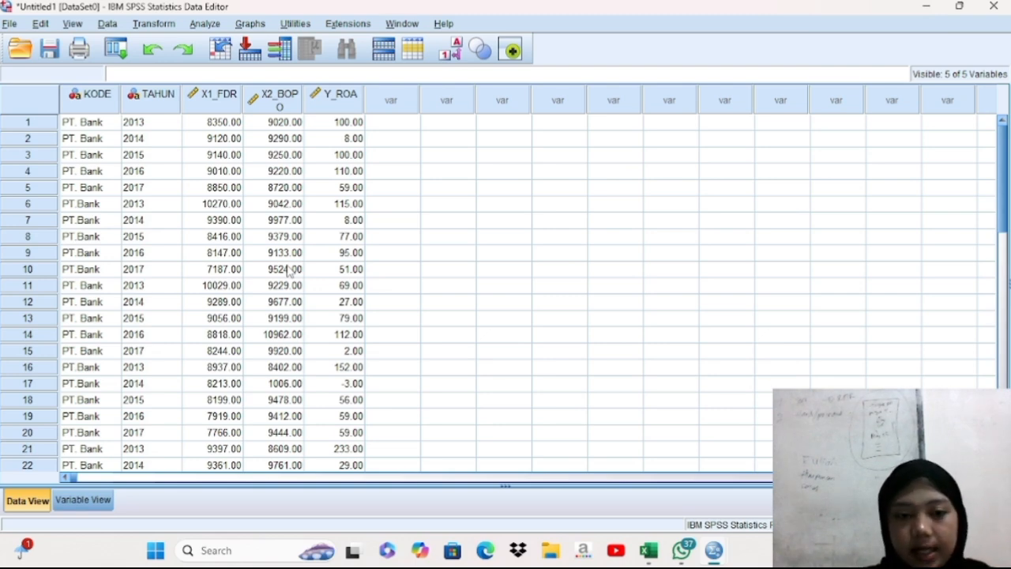
Start a linear regression analysis with Y_ROA as the dependent variable
click(205, 24)
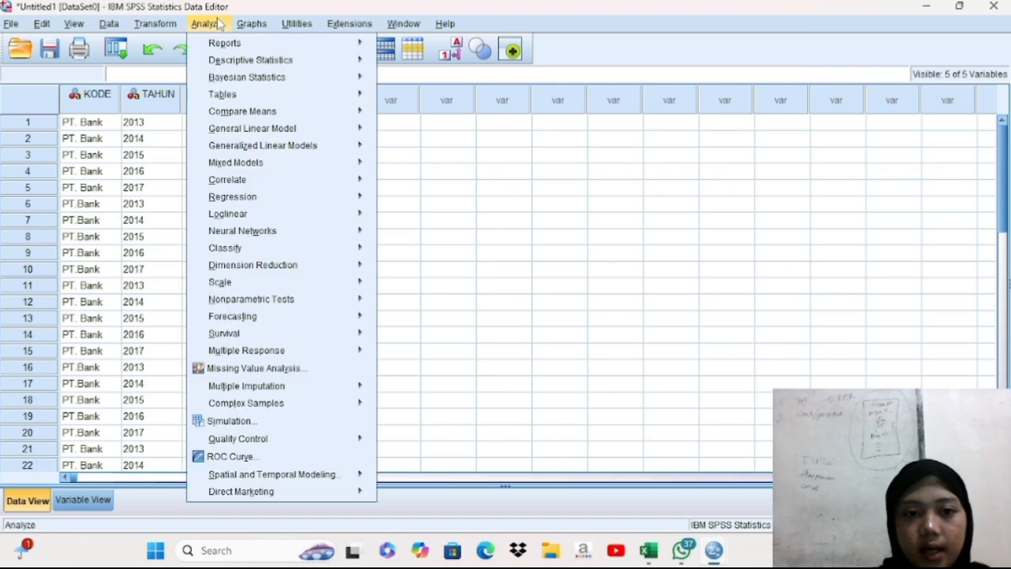
mouse_move(267, 205)
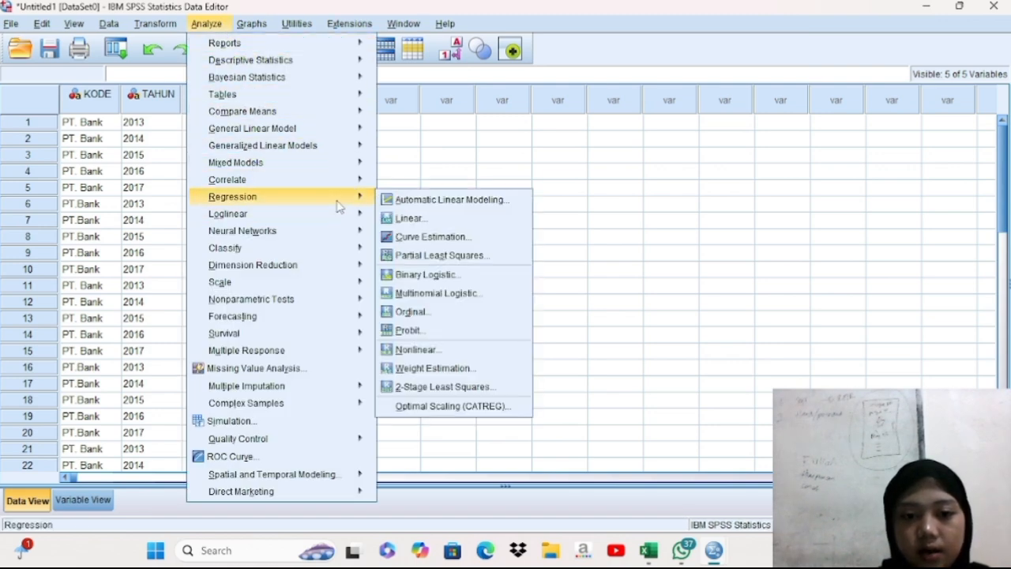
mouse_move(360, 202)
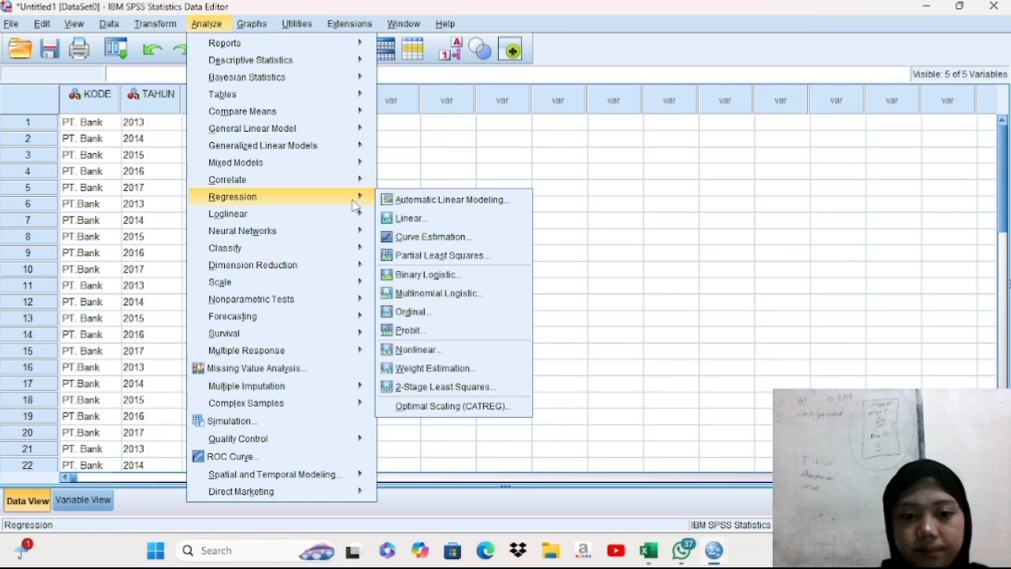
click(400, 218)
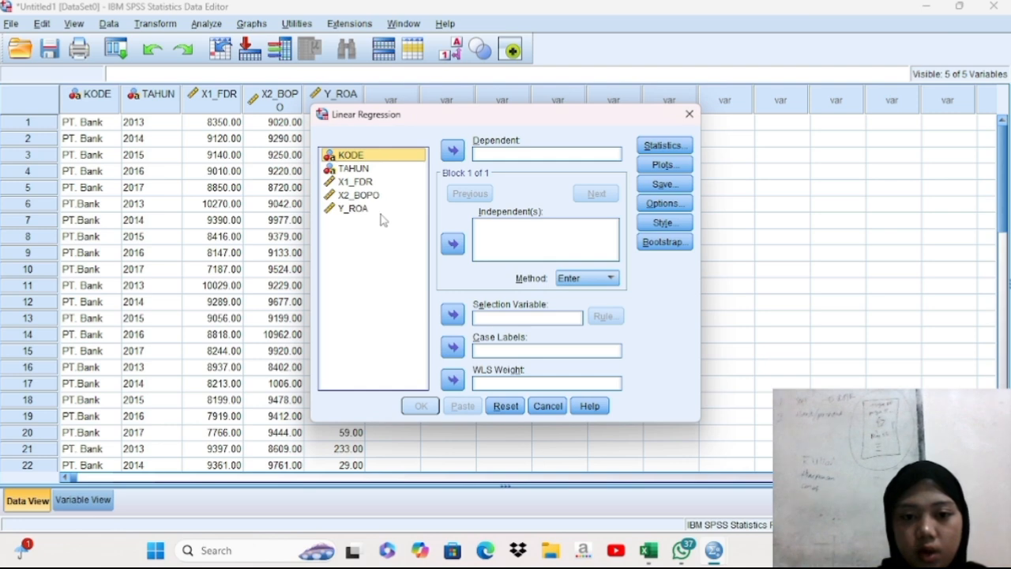
click(381, 210)
click(453, 151)
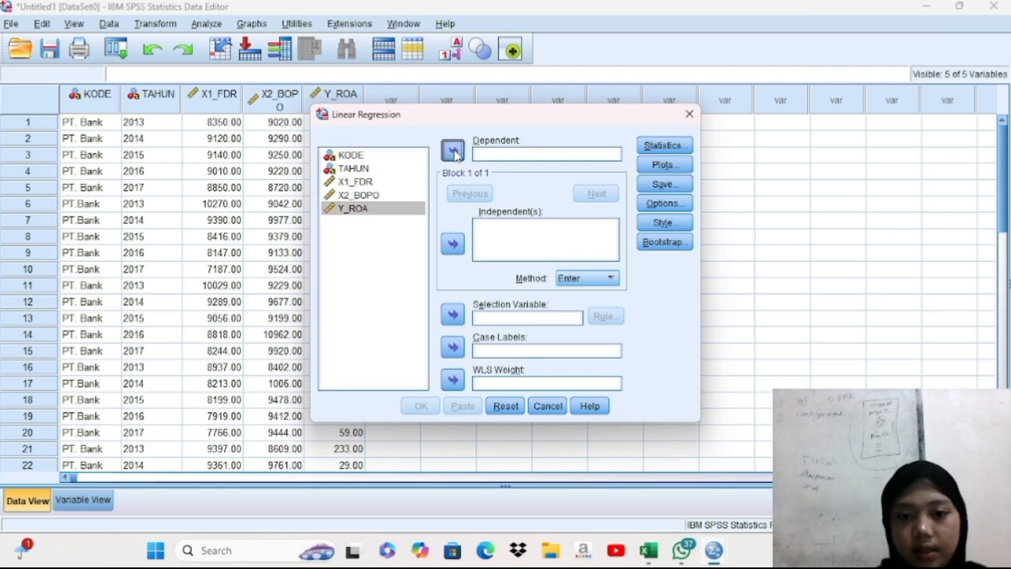
Add X1_FDR and X2_BOPO as the independent variables of the regression
click(355, 172)
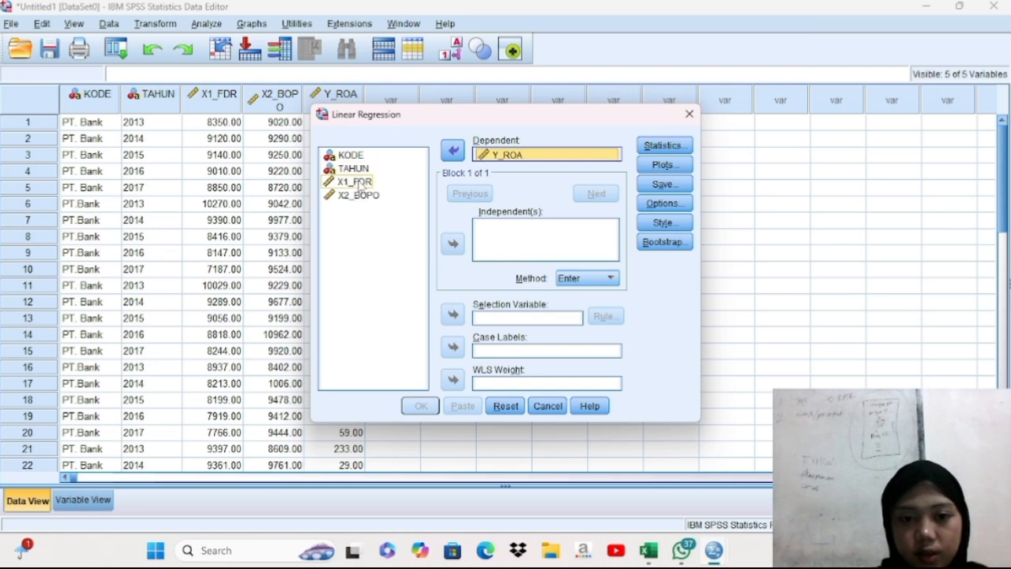
click(356, 181)
click(452, 245)
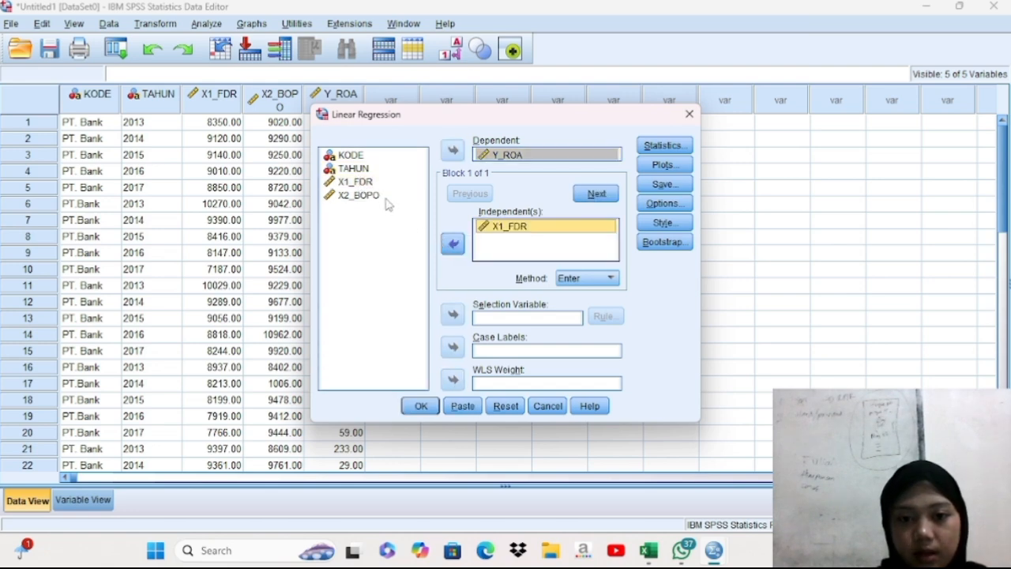
click(385, 196)
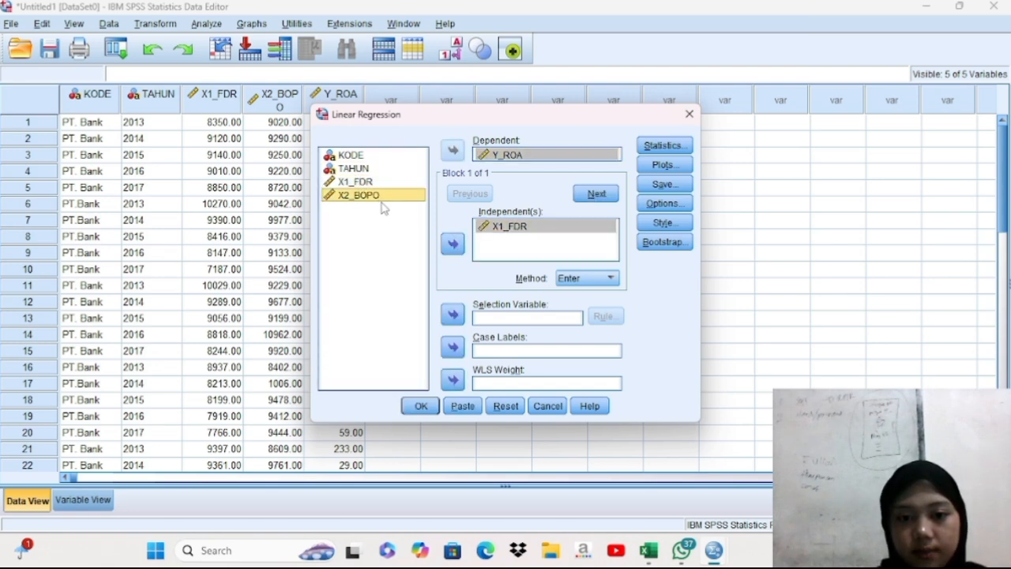
drag(388, 198, 451, 255)
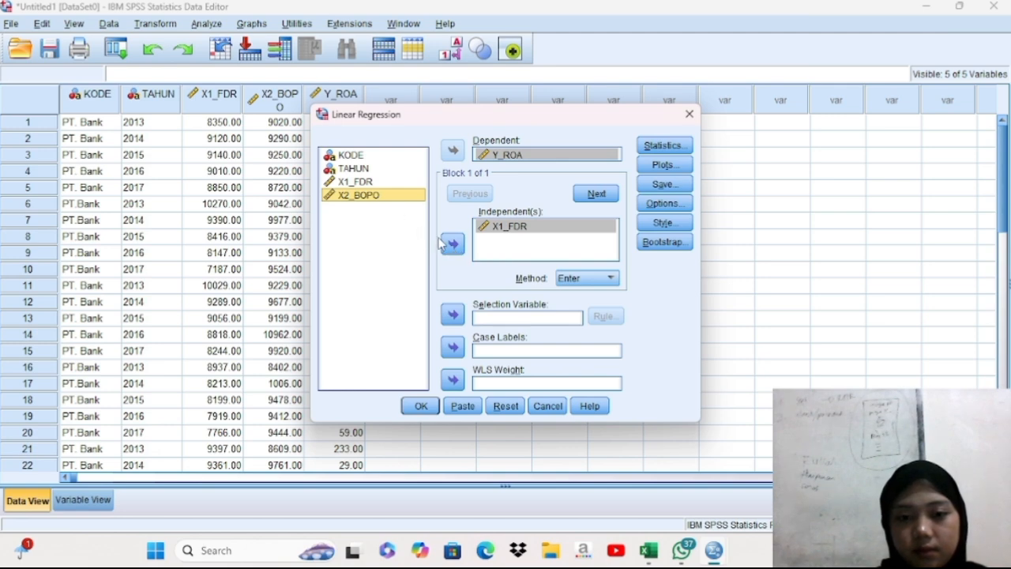
click(452, 245)
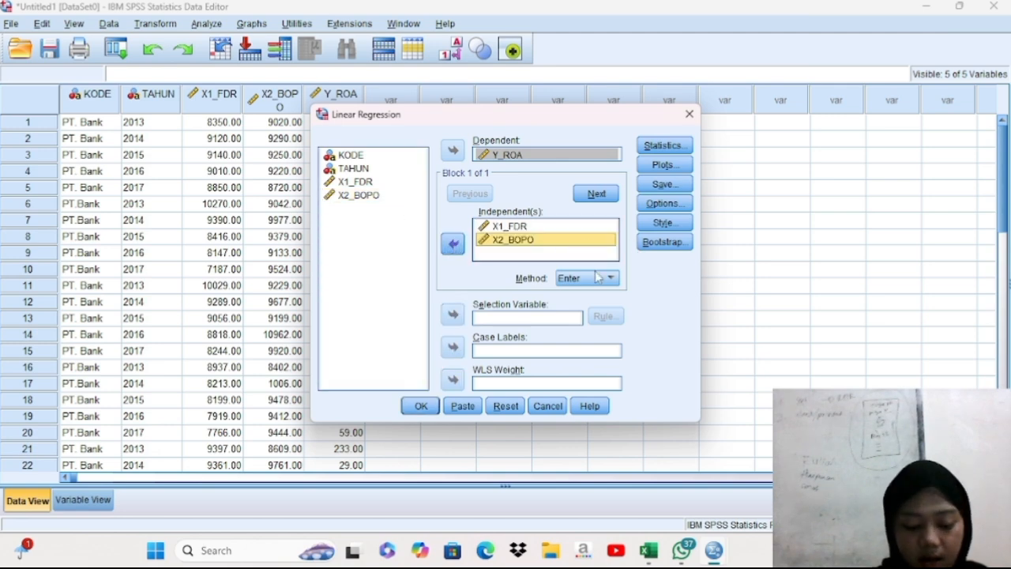
Include the Durbin-Watson residual test in the regression statistics
click(670, 146)
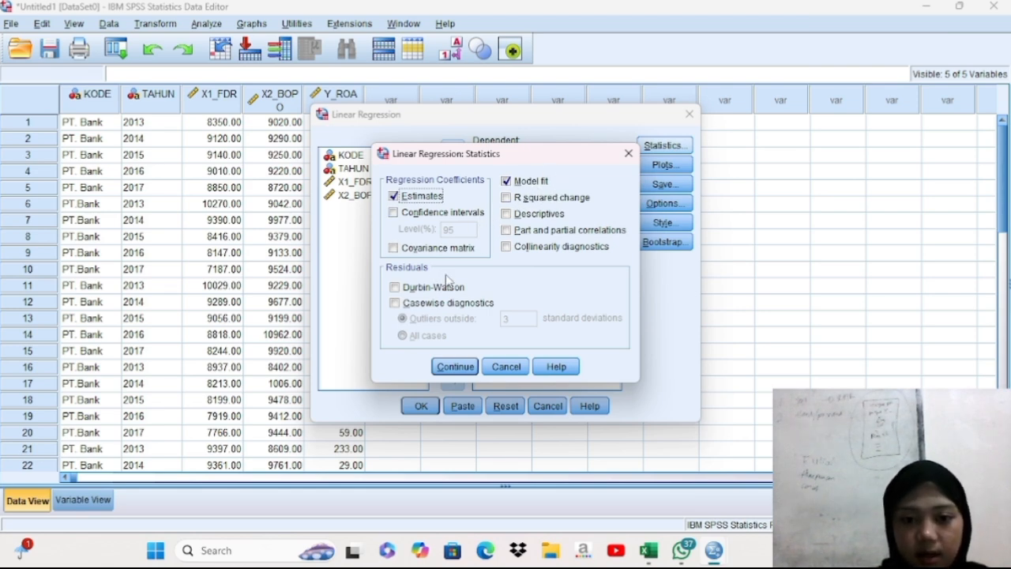
click(406, 289)
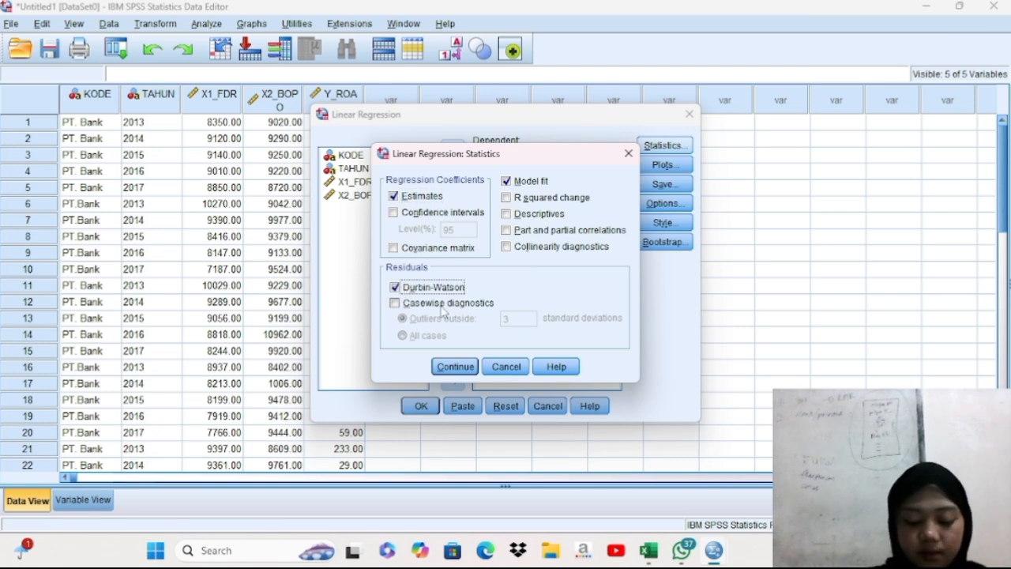
click(455, 368)
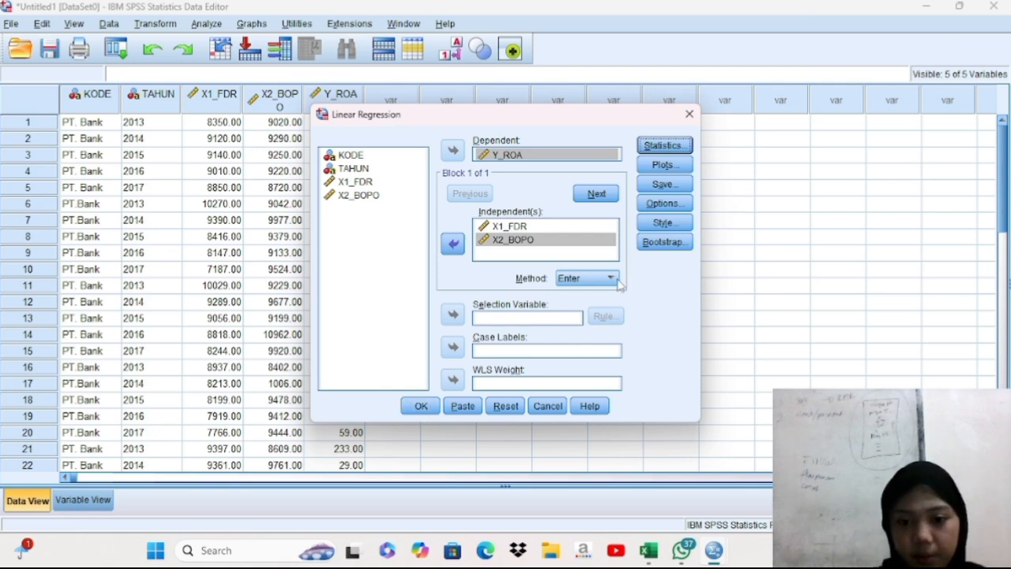
Have the unstandardized residuals saved as a new variable, run the regression and view the Model Summary in the output
click(661, 184)
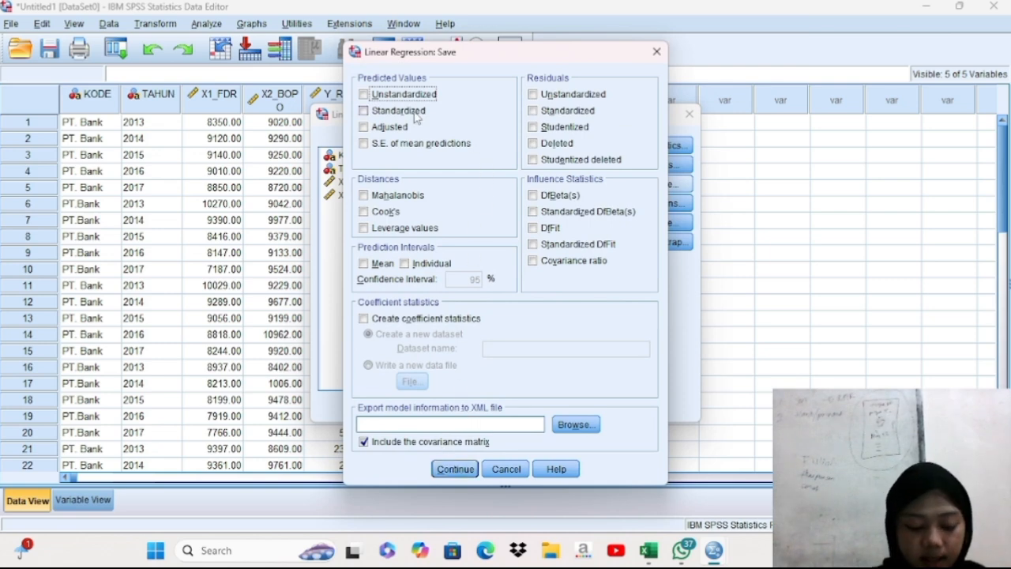
click(535, 95)
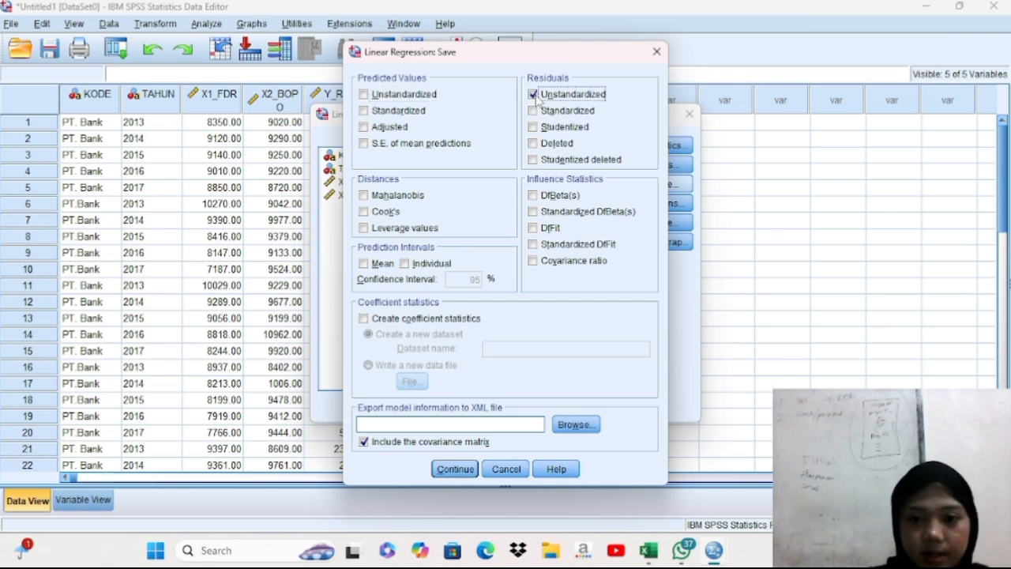
click(453, 470)
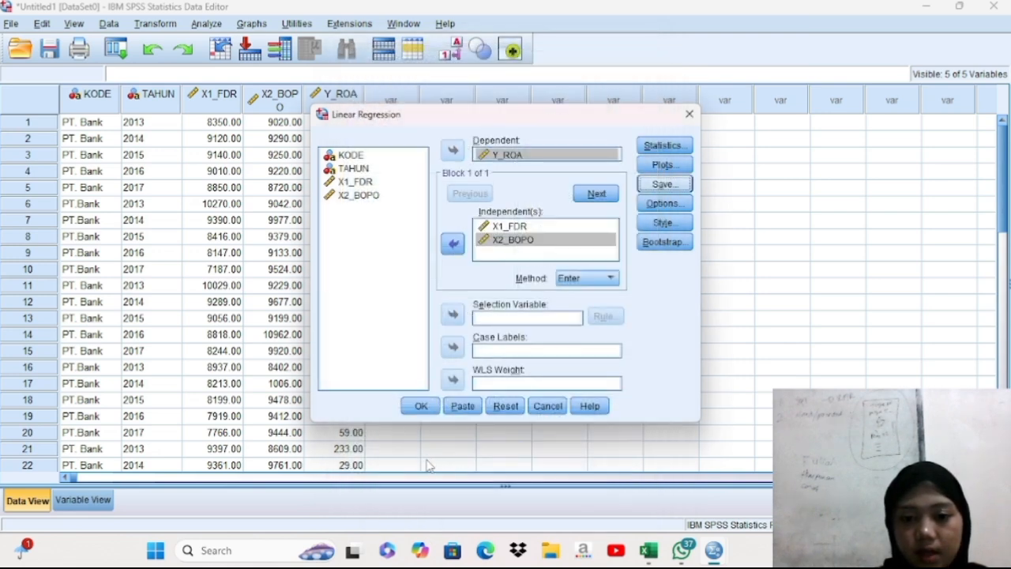
click(421, 406)
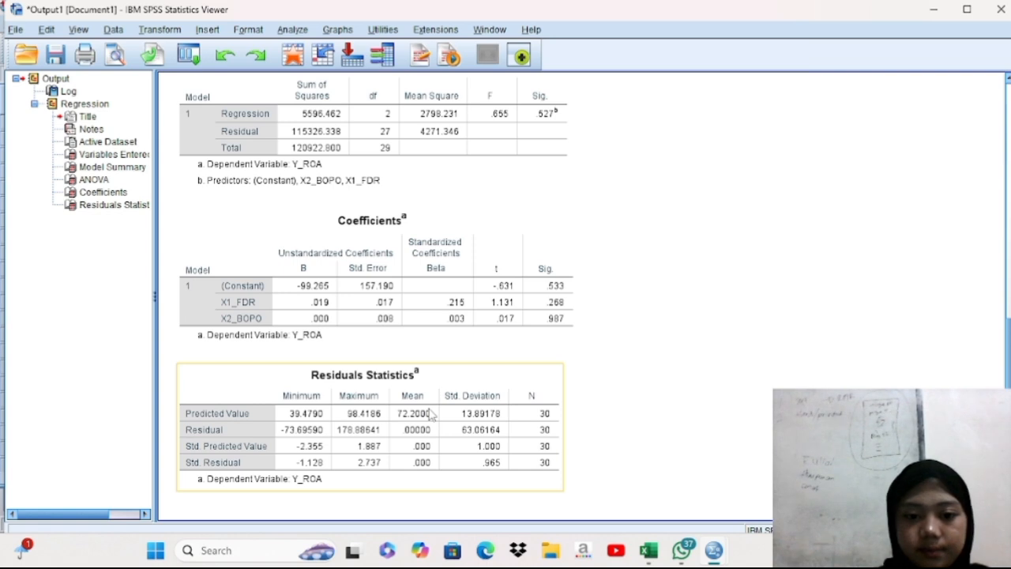
scroll(431, 415, up, 5)
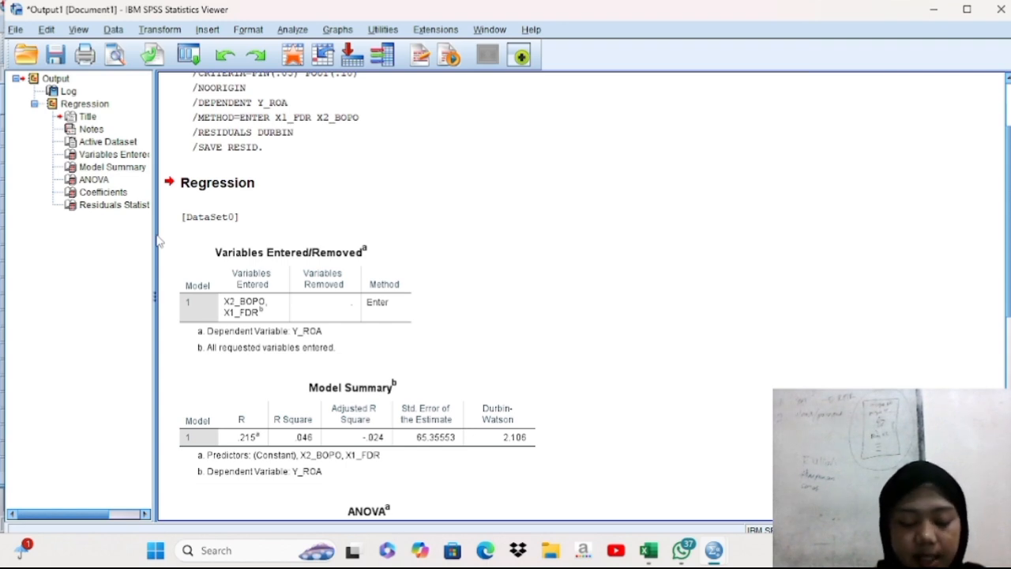
Start computing a new variable with LAG_RES1 as the target variable name
click(164, 30)
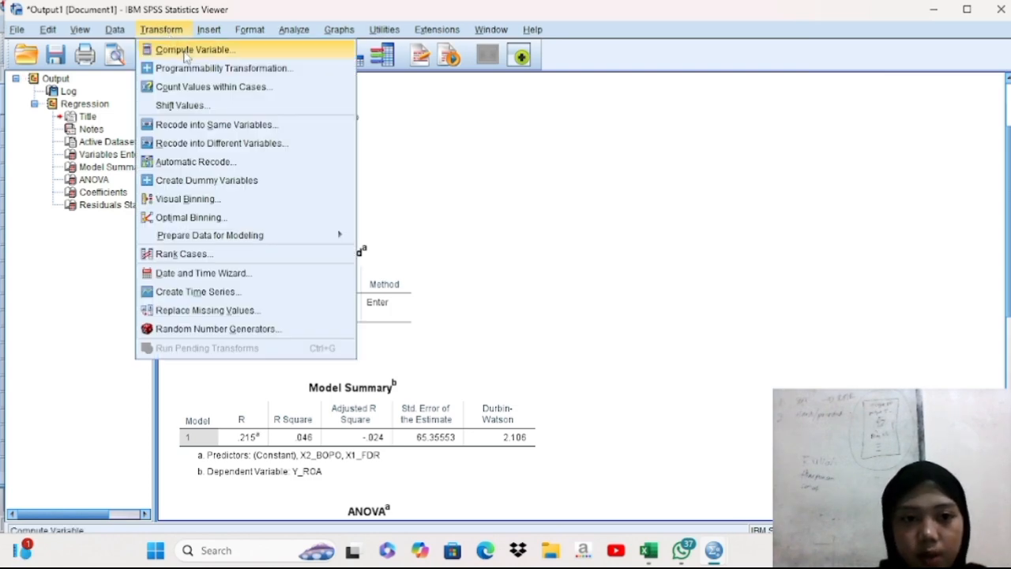
click(186, 52)
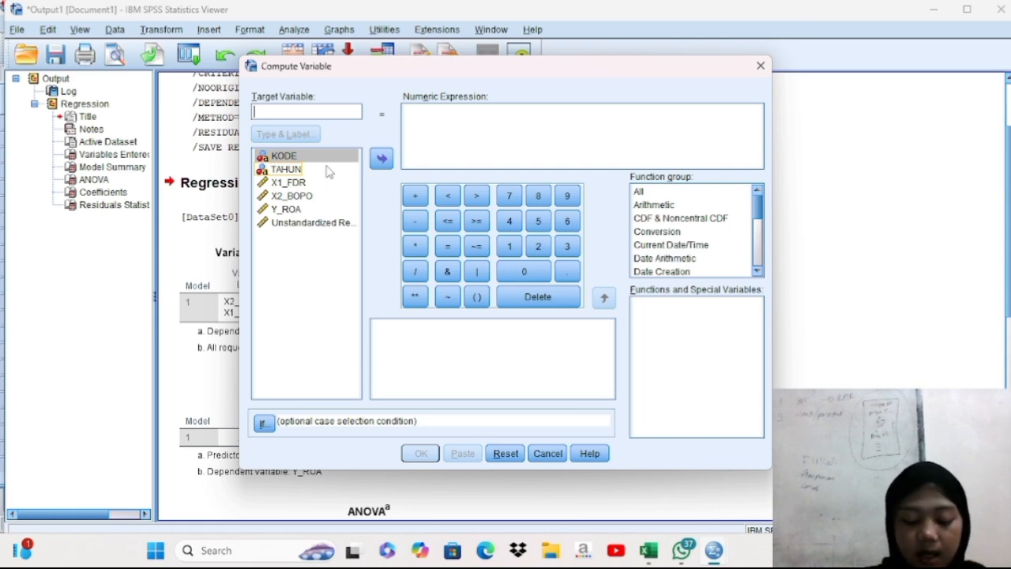
text(RE)
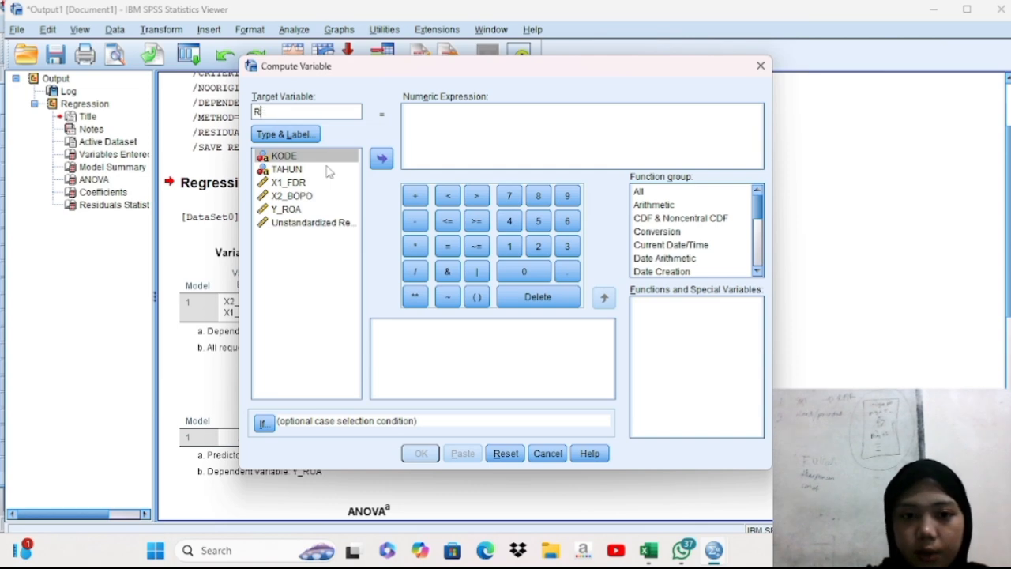
key(BackSpace)
text(LAAG)
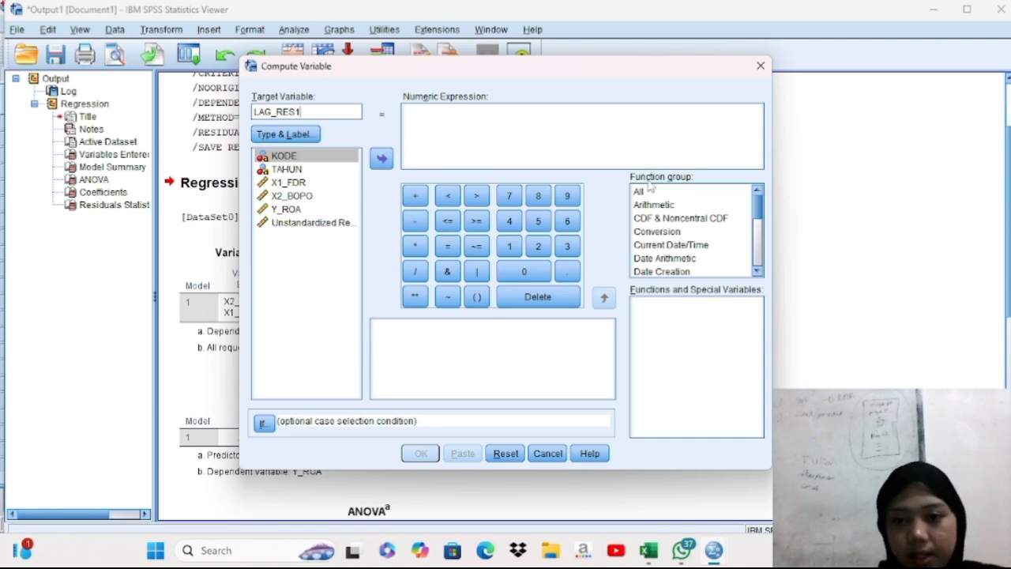
List all available functions for the numeric expression and locate the Lag(1) function
click(670, 192)
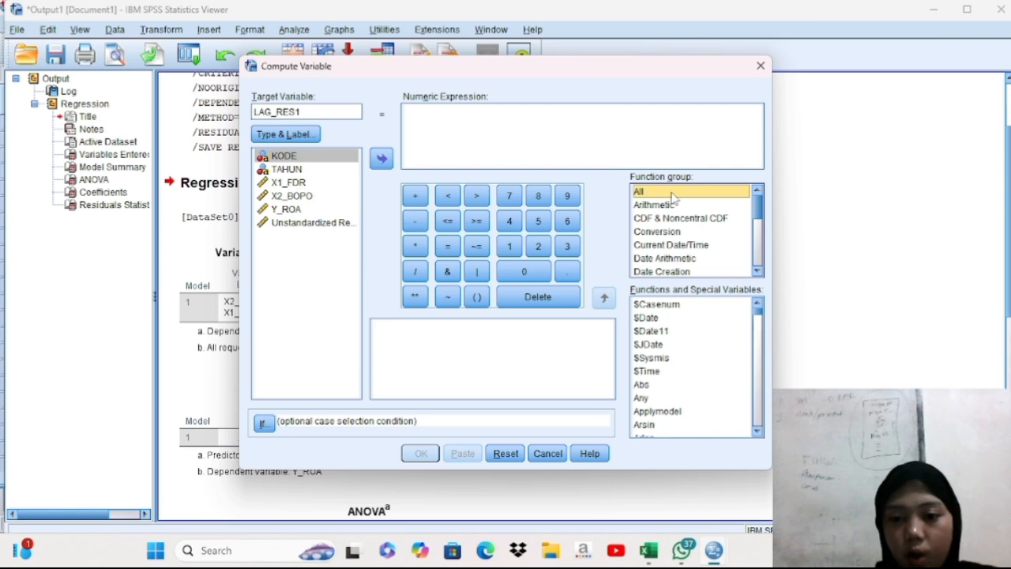
scroll(699, 414, down, 3)
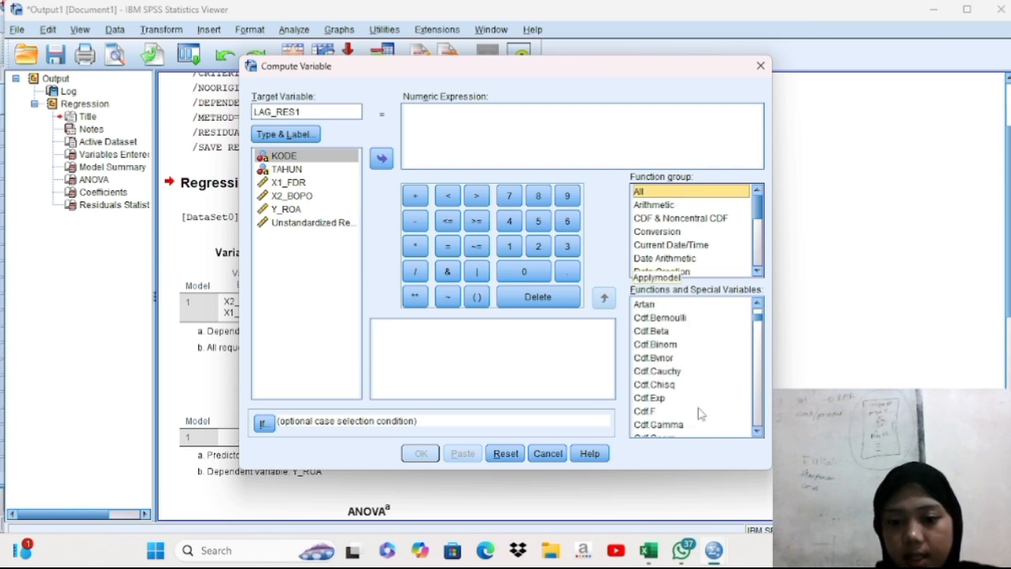
scroll(699, 414, down, 10)
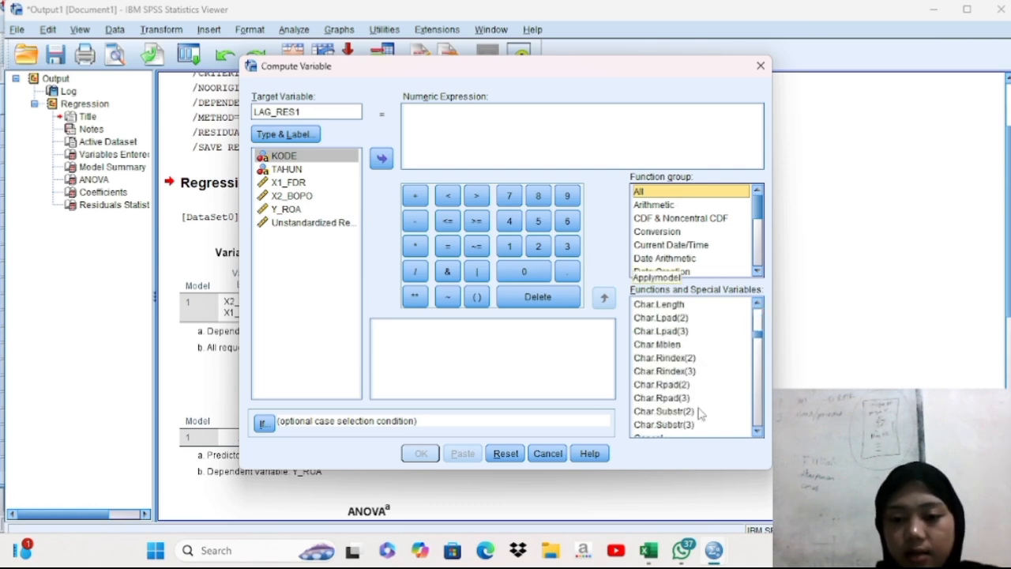
scroll(699, 414, down, 3)
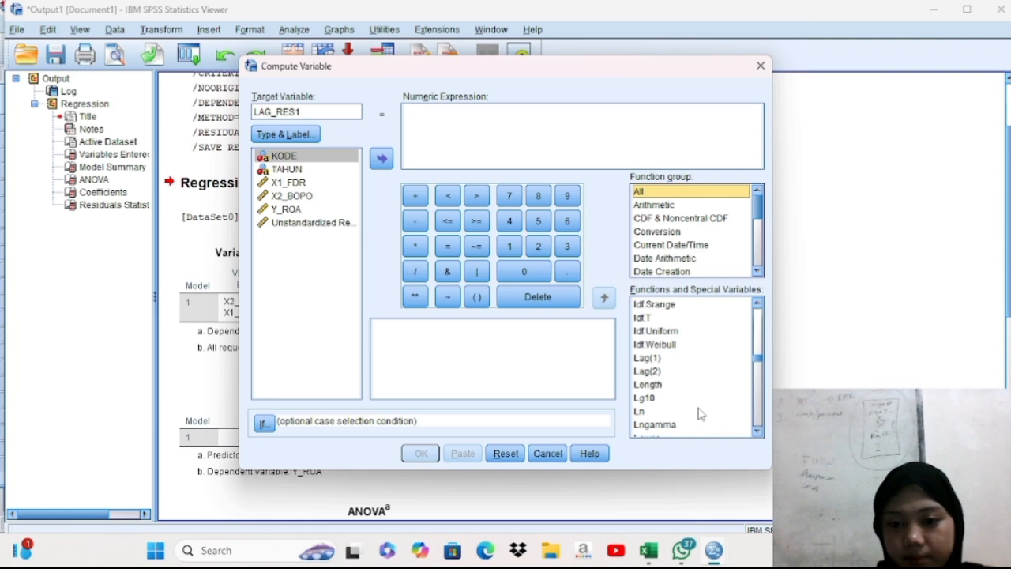
double_click(648, 359)
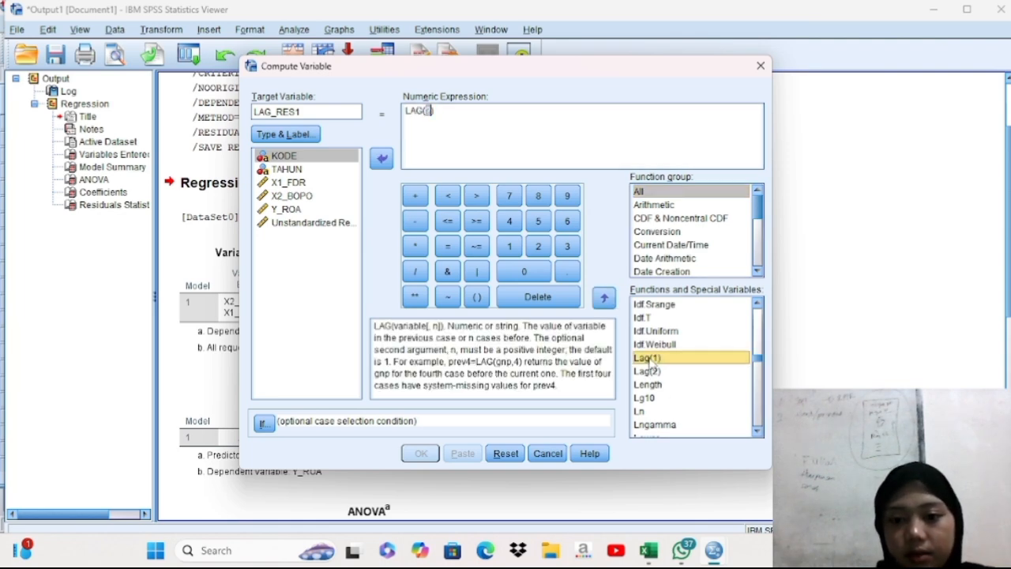
double_click(647, 358)
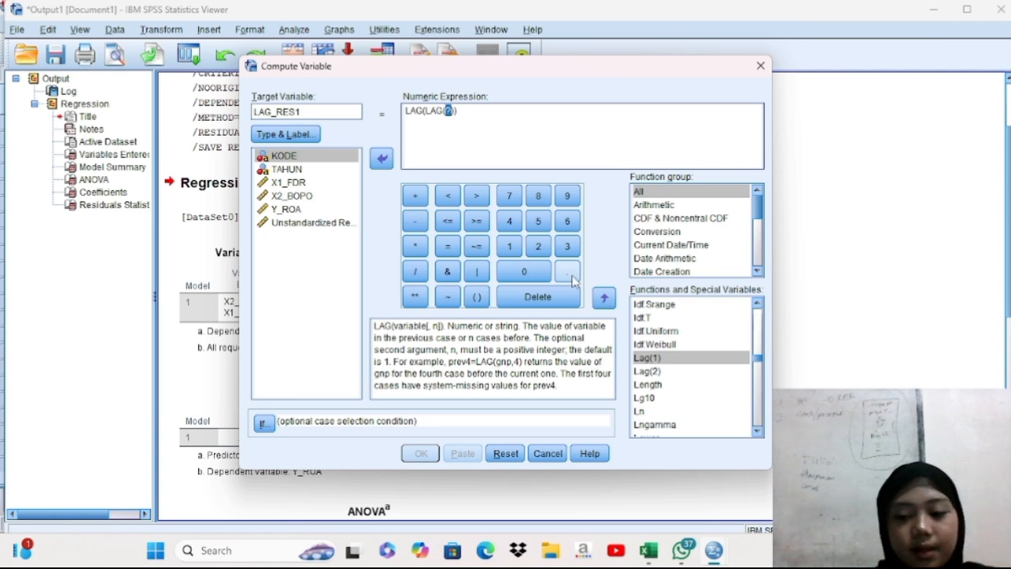
key(Delete)
key(BackSpace)
key(BackSpace)
key(BackSpace)
key(BackSpace)
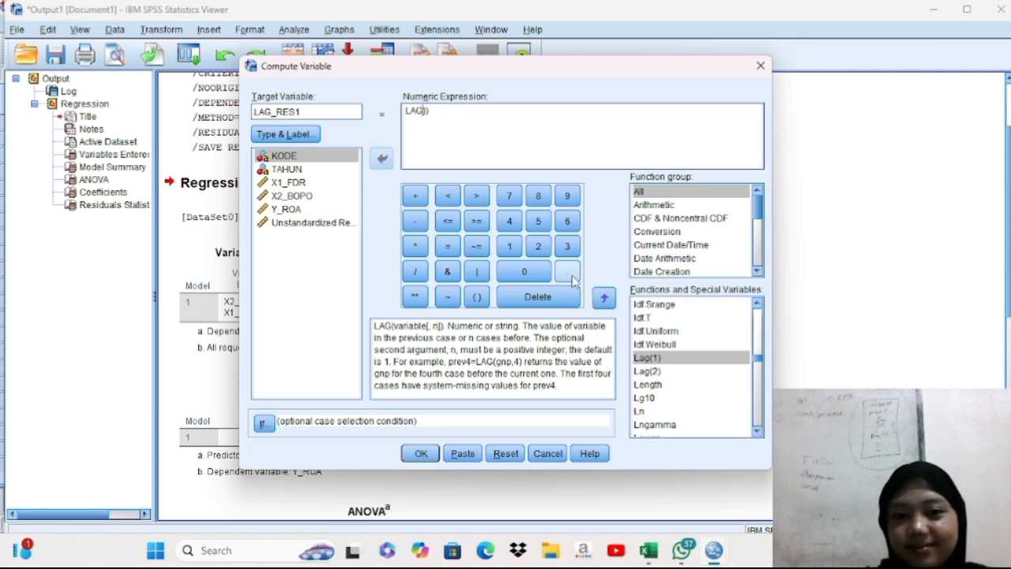
key(BackSpace)
key(BackSpace)
key(BackSpace)
key(BackSpace)
key(BackSpace)
key(BackSpace)
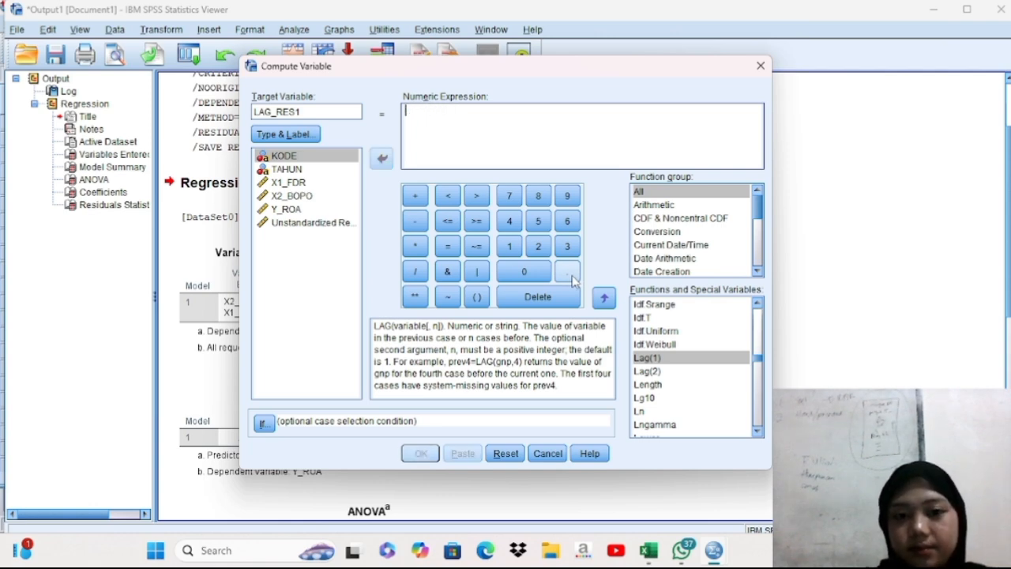
Build the numeric expression LAG(RES_1) from the Lag(1) function and the unstandardized residual, and compute the variable
double_click(652, 359)
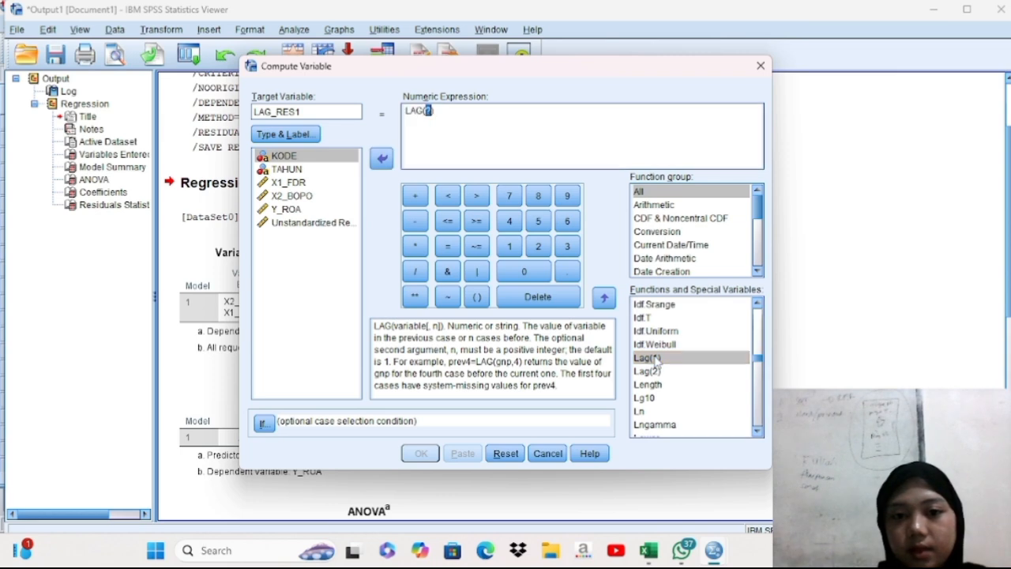
click(345, 227)
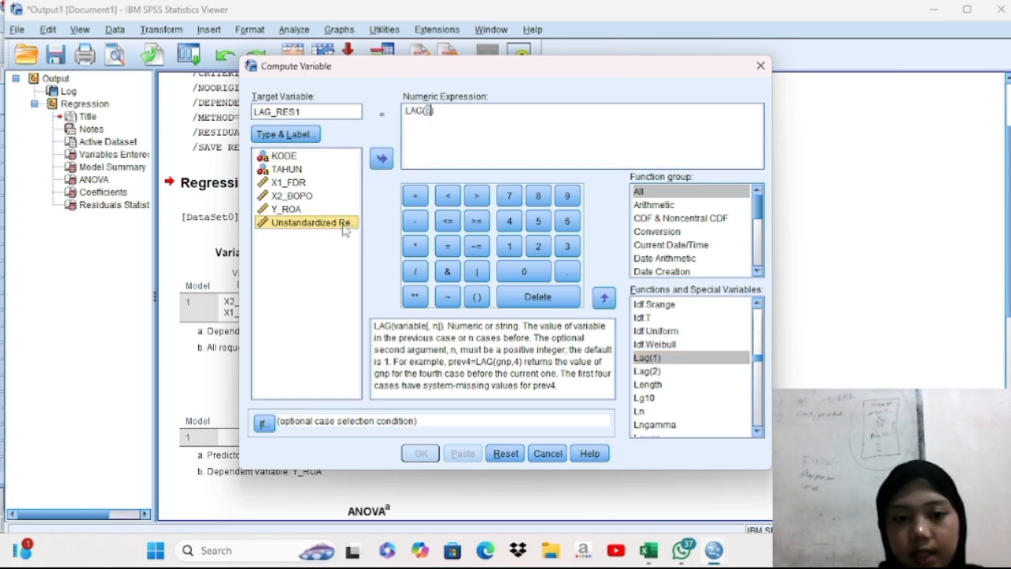
double_click(289, 229)
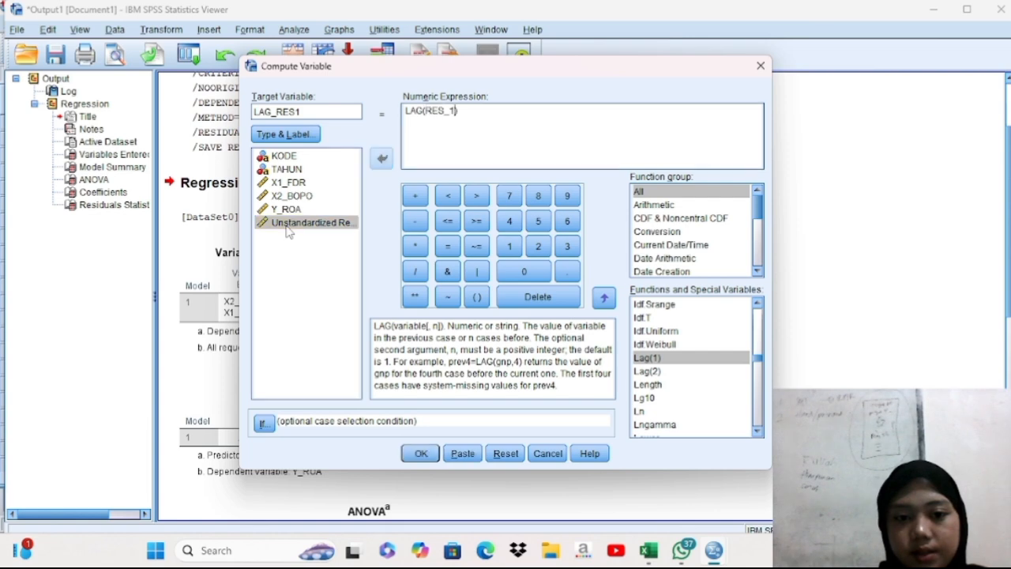
click(422, 453)
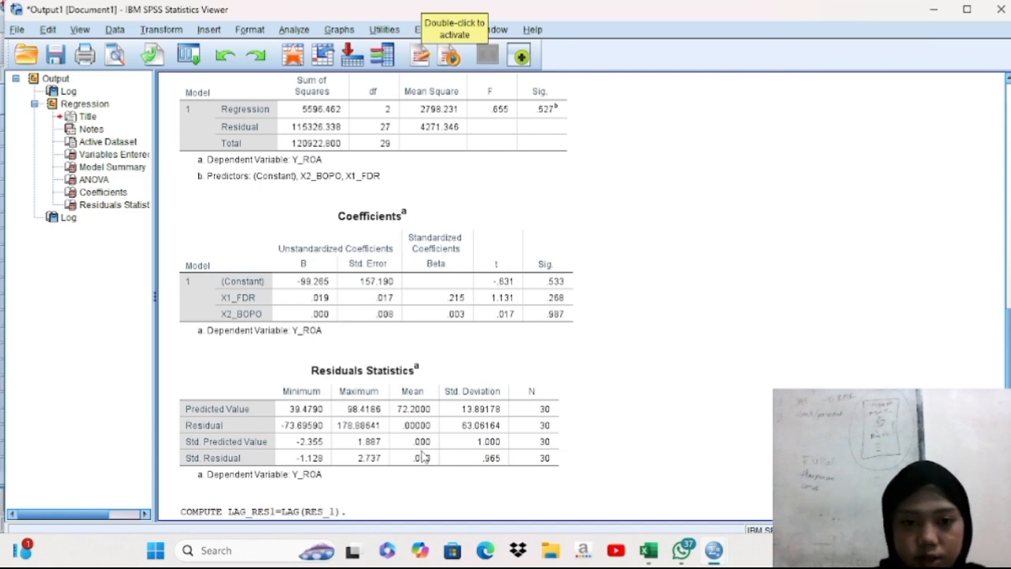
Check the logged COMPUTE command in the output and view the LAG_RES1 column in the dataset
click(424, 457)
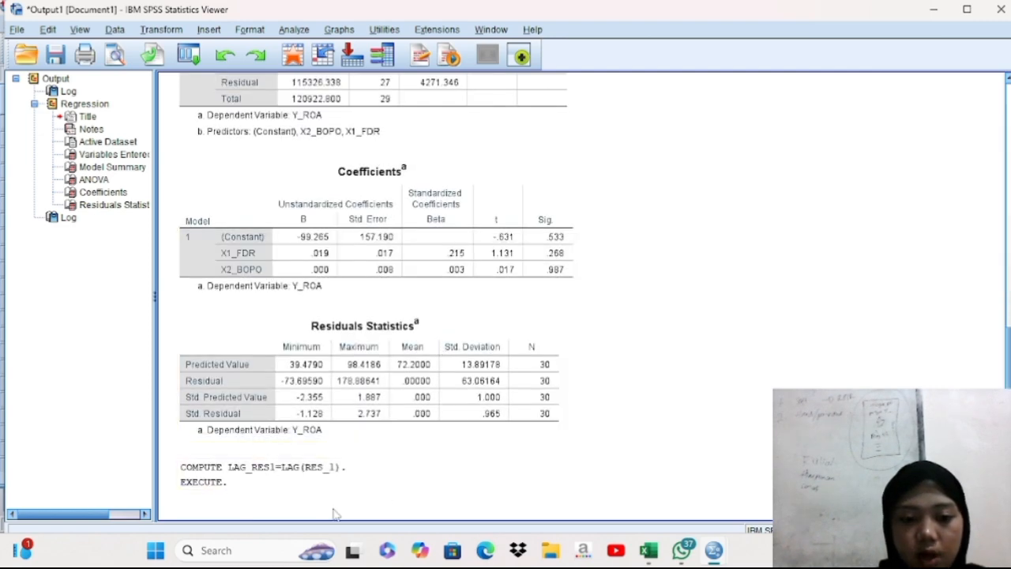
click(263, 482)
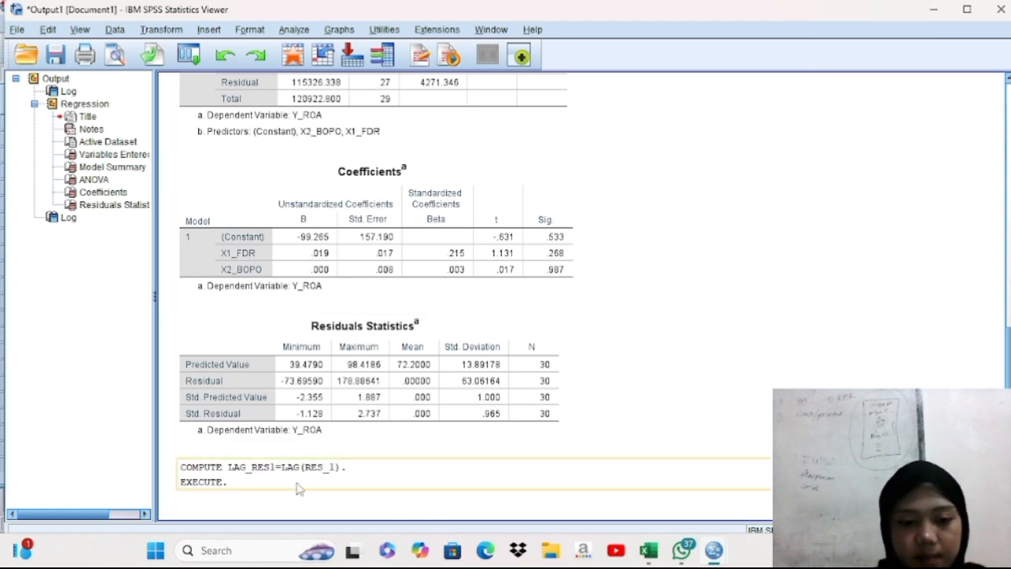
click(933, 9)
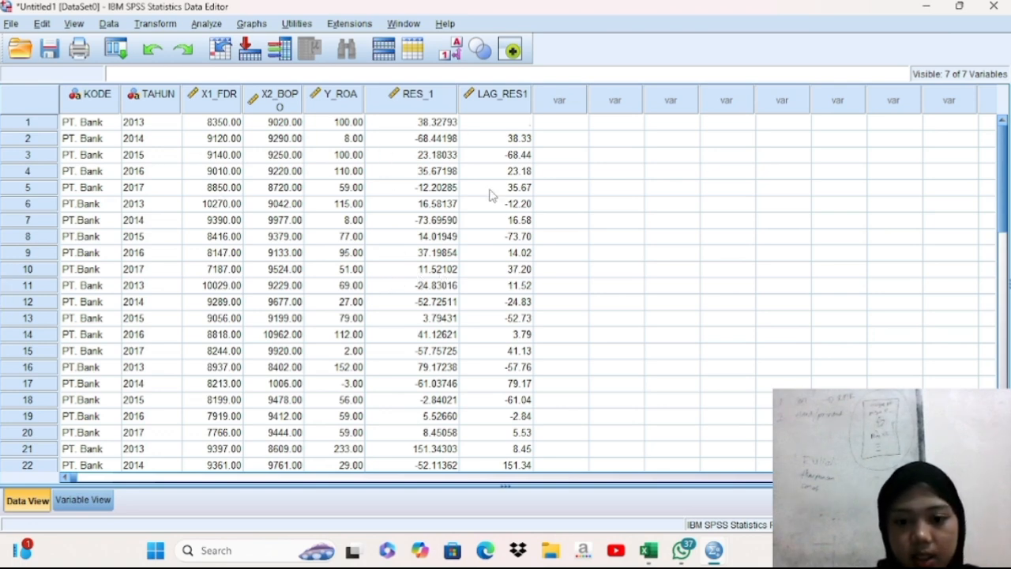
Return to the regression output and examine the Durbin-Watson value in the Model Summary table
click(356, 553)
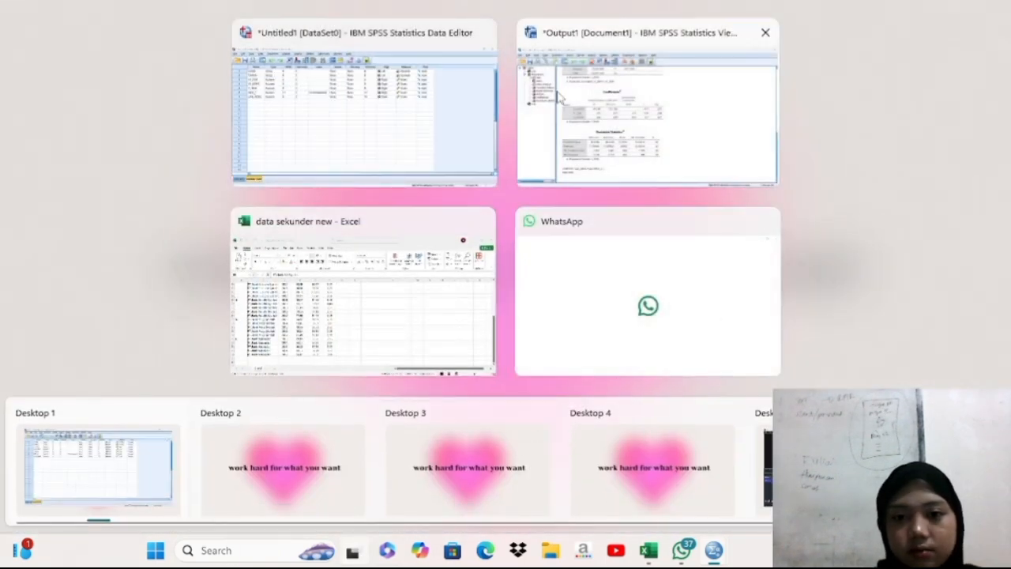
click(644, 102)
scroll(375, 295, up, 10)
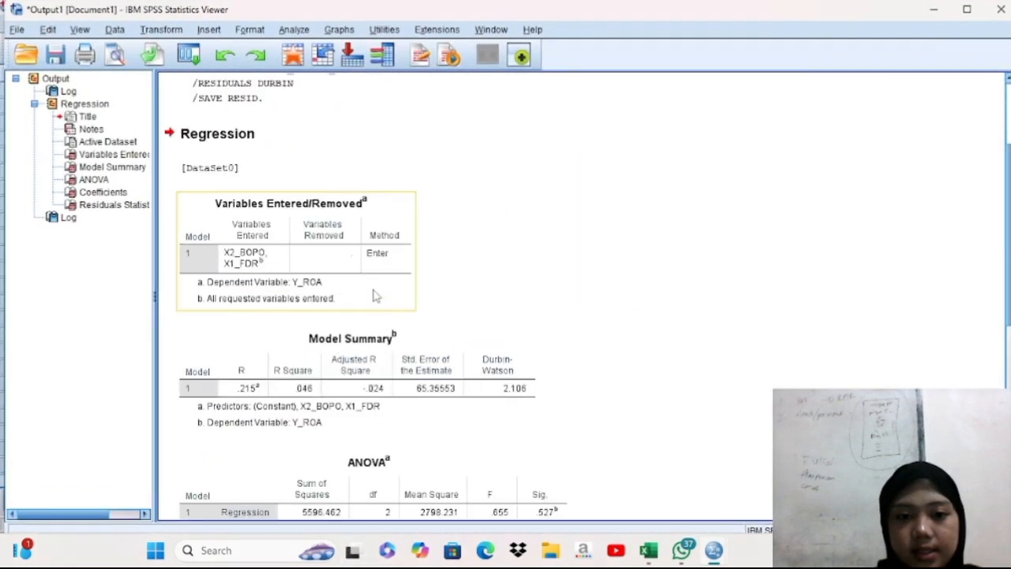
scroll(375, 295, down, 5)
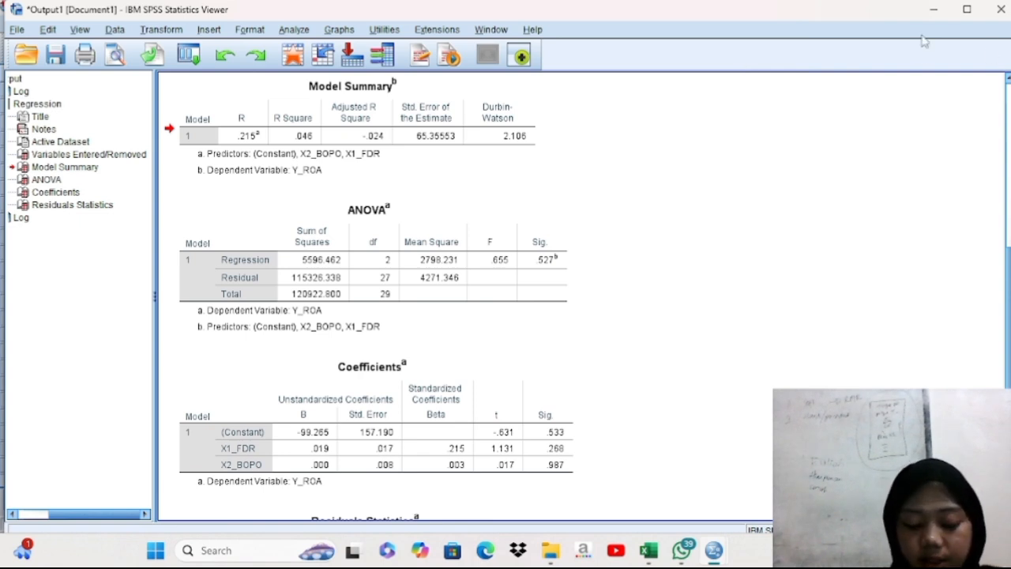
click(532, 135)
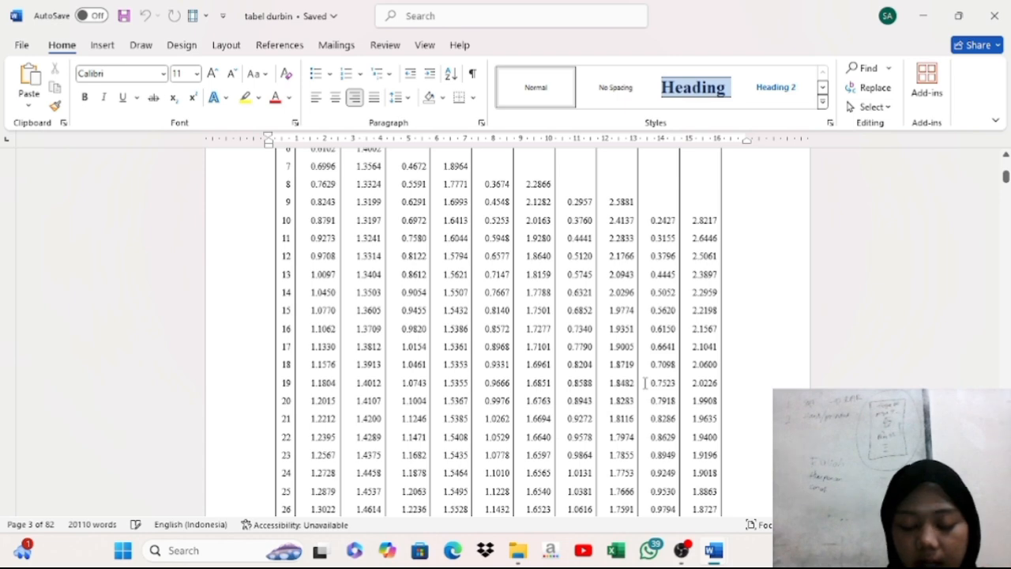
Look up the critical values for n = 30 in the Durbin-Watson table of the Word document tabel durbin
scroll(644, 382, down, 6)
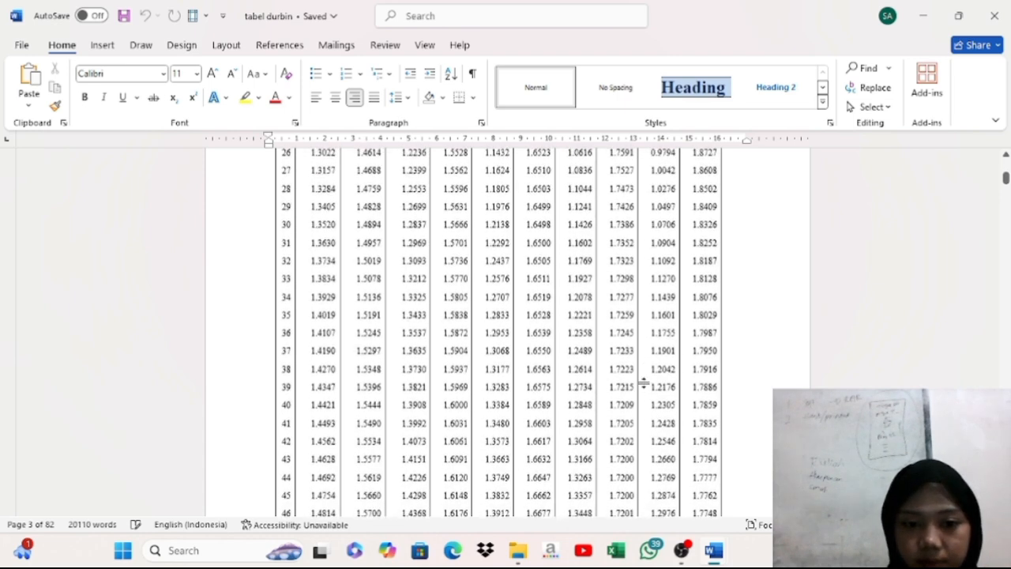
scroll(644, 383, up, 1)
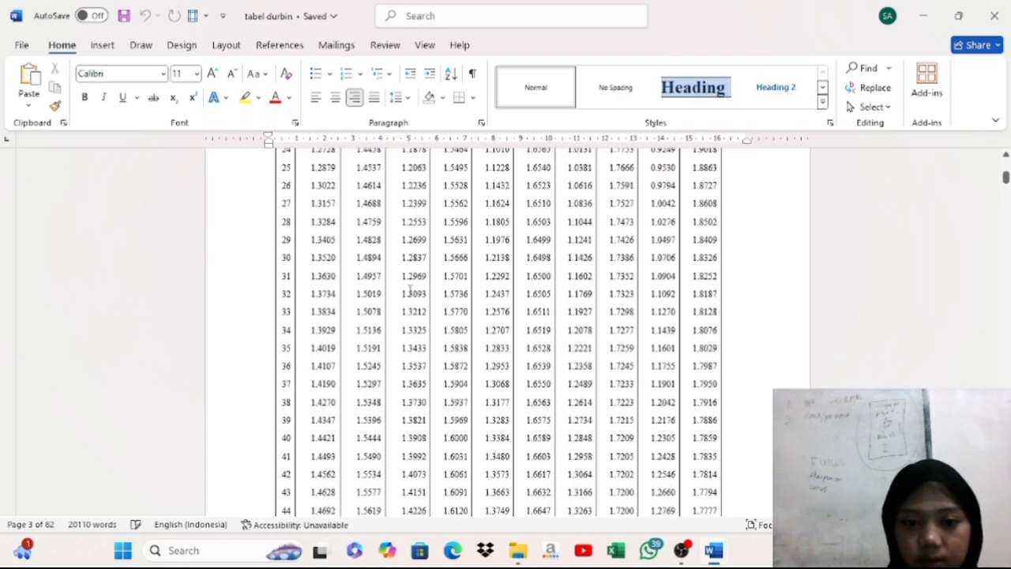